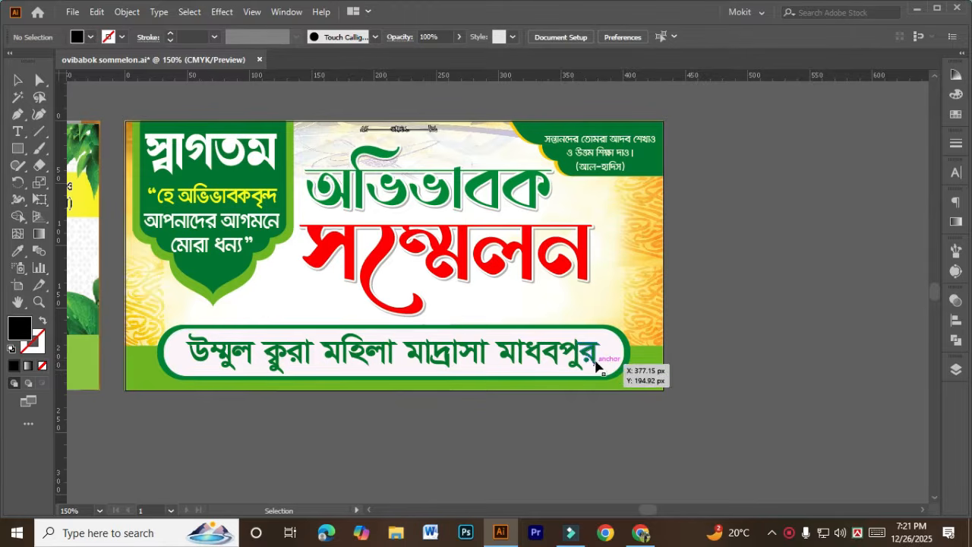
- Examine the lettering and layout of the reference banner titled "অভিভাবক সমাবেশ" beside the "অভিভাবক সম্মেলন" design
key("space")
left_click_drag(244, 419, 341, 423)
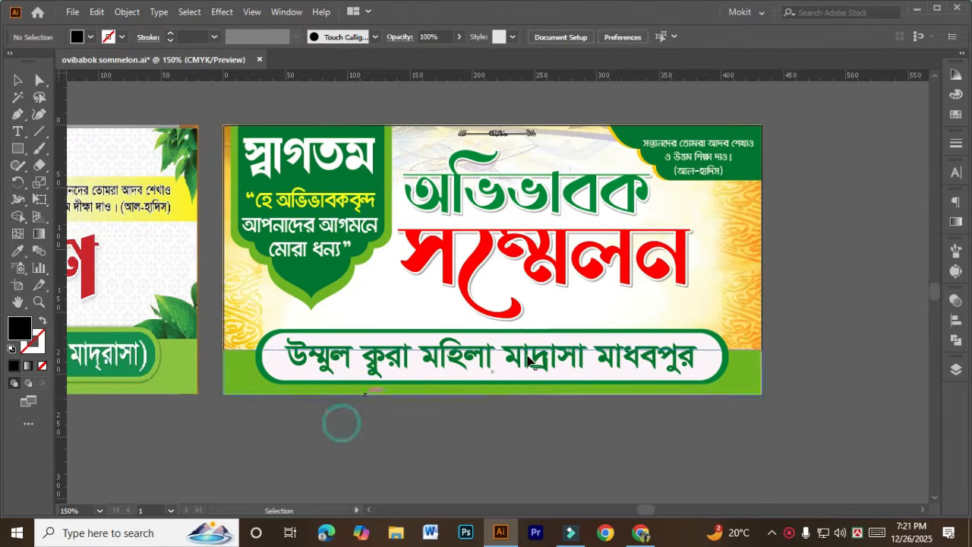
key("space")
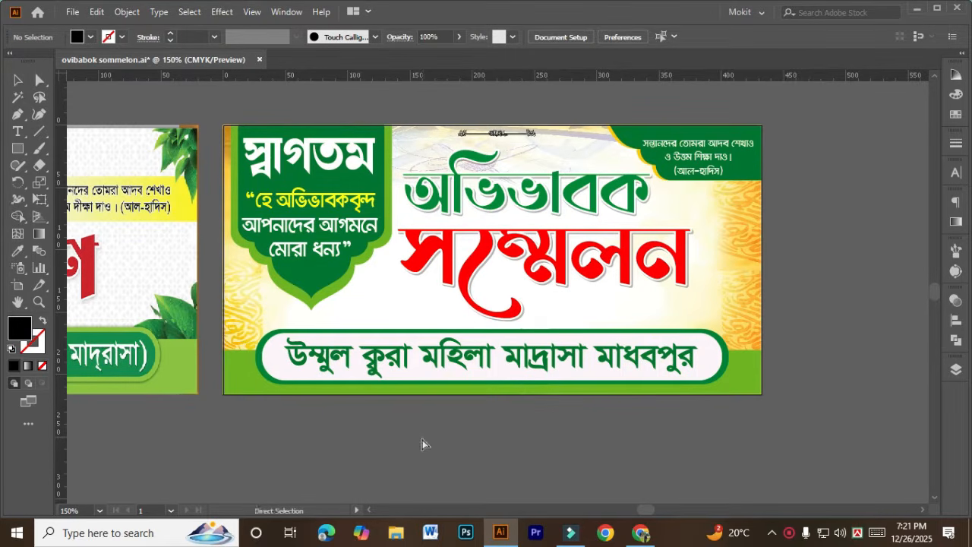
left_click_drag(354, 432, 594, 417)
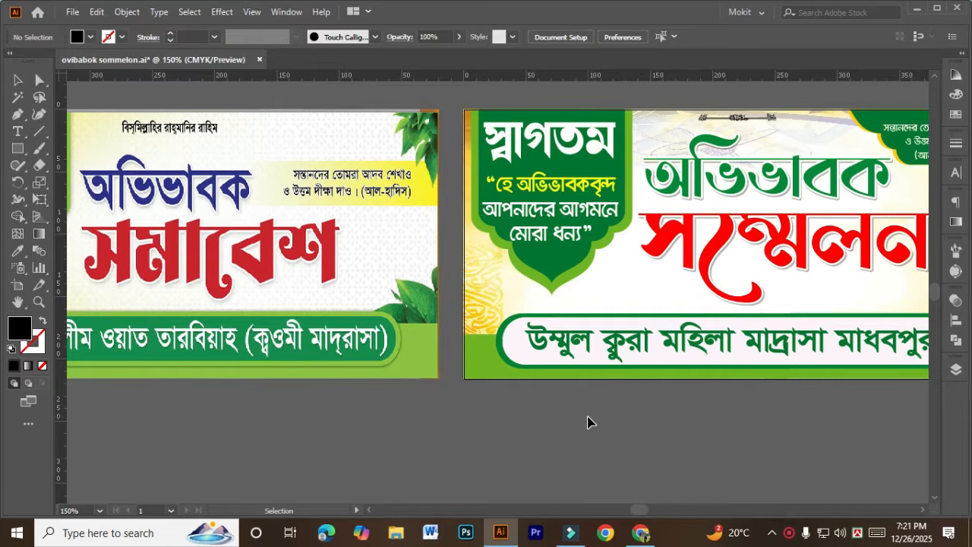
left_click_drag(397, 423, 550, 412)
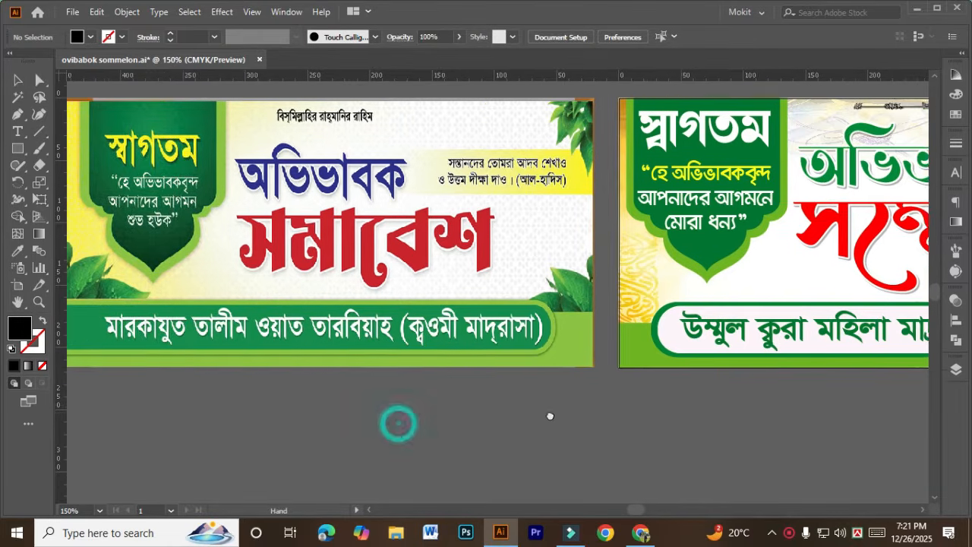
left_click_drag(410, 423, 467, 420)
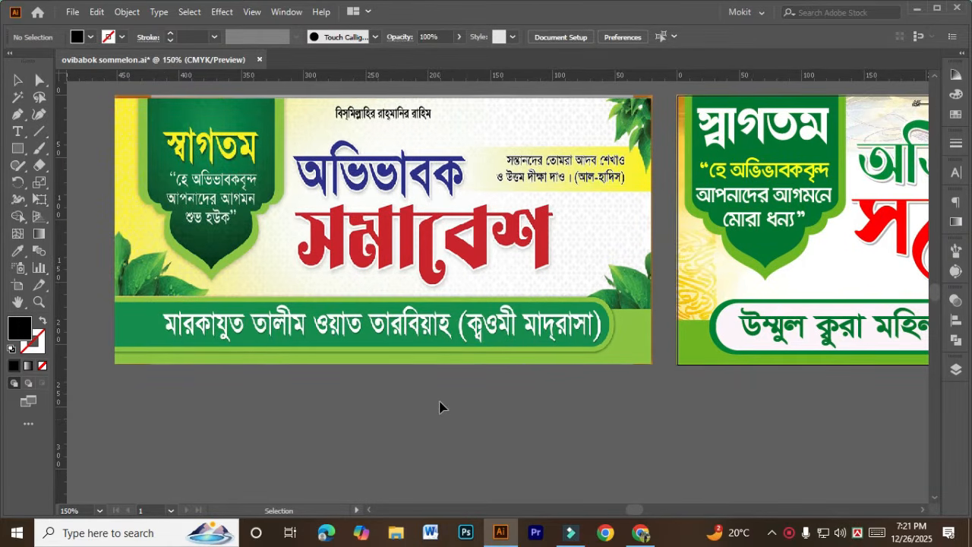
key("ctrl+minus")
left_click_drag(580, 314, 454, 319)
key("ctrl+plus")
scroll(530, 317, "down", 1)
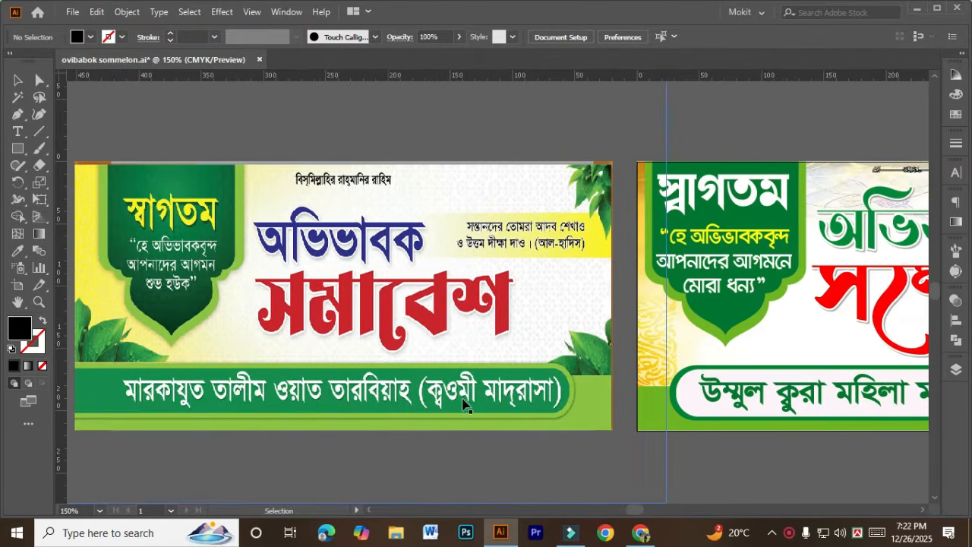
left_click_drag(415, 343, 490, 334)
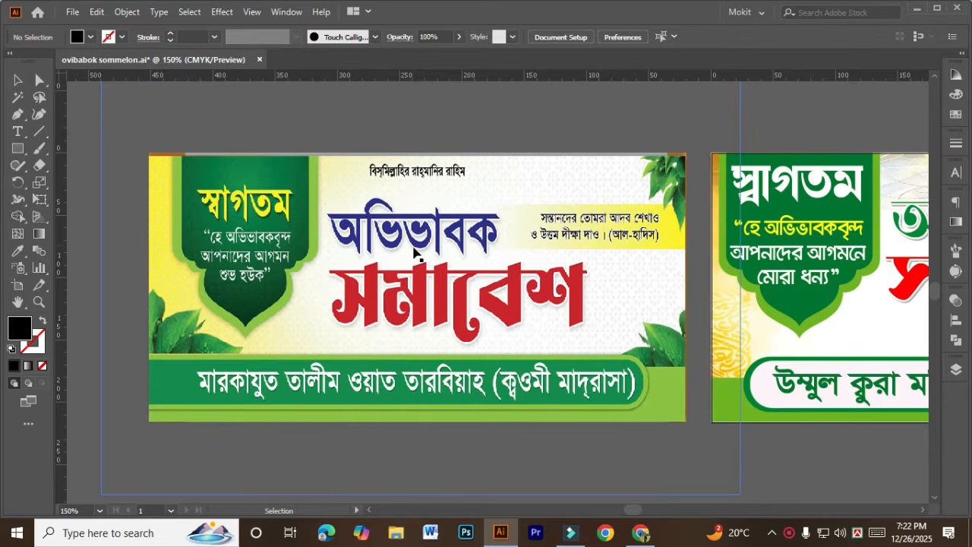
left_click_drag(436, 251, 394, 247)
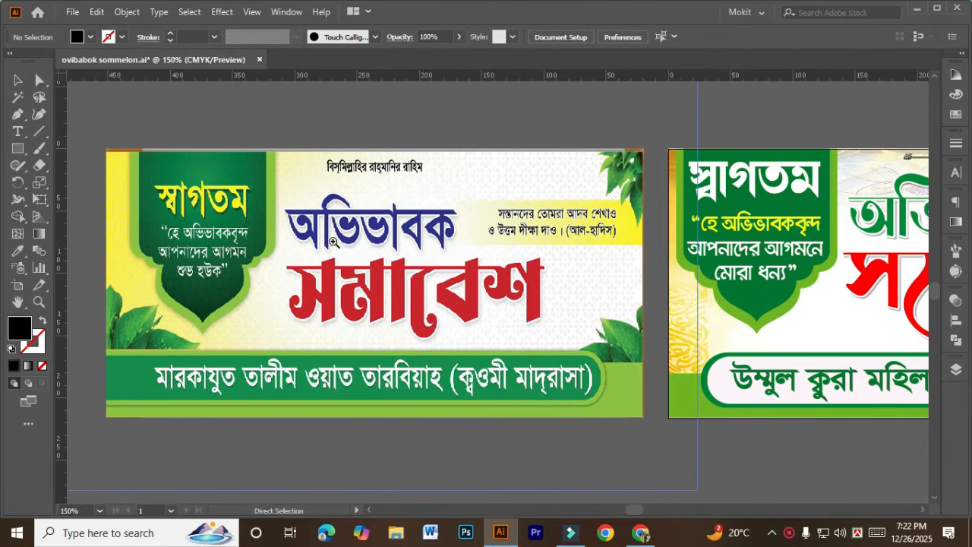
left_click_drag(333, 242, 279, 234)
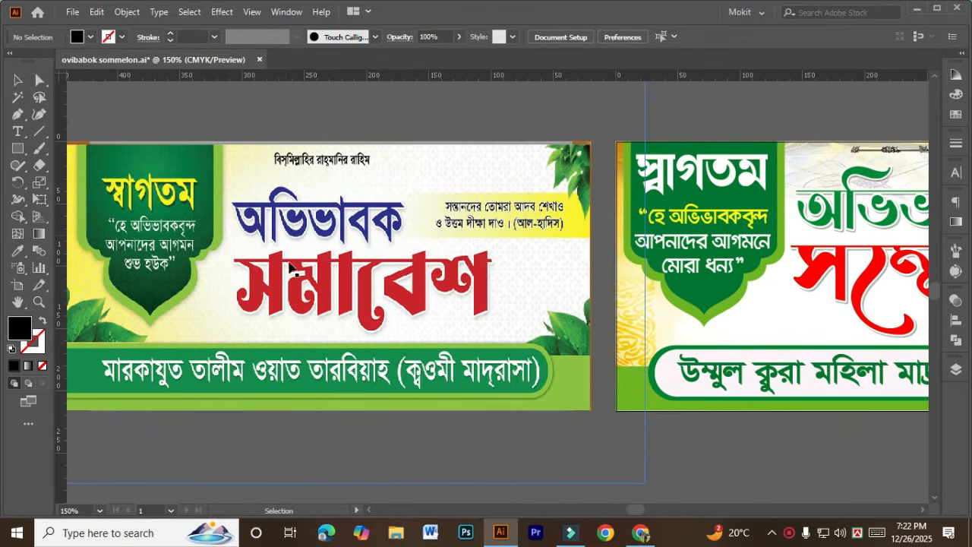
scroll(288, 265, "down", 1)
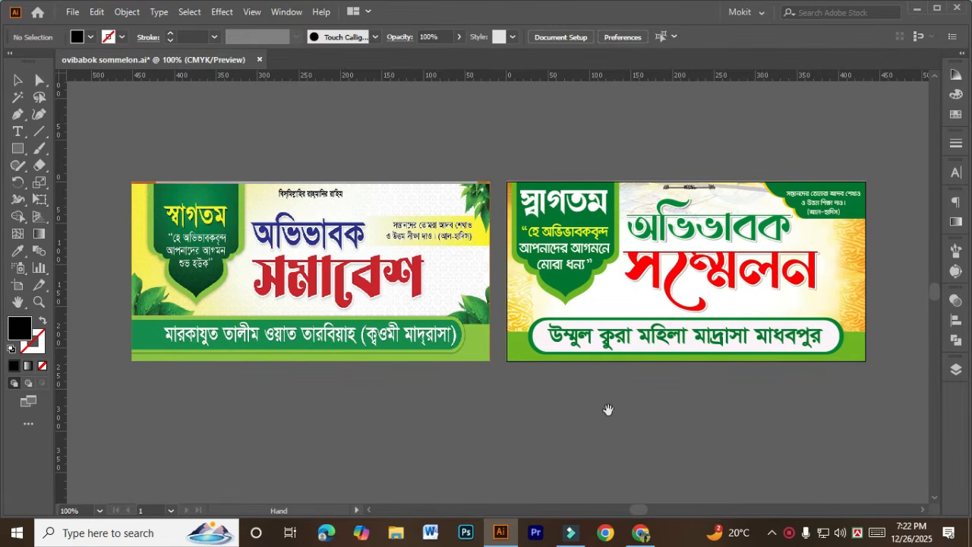
- Compare the two banners side by side and inspect the objects that make up the "অভিভাবক সম্মেলন" banner
left_click_drag(608, 409, 427, 450)
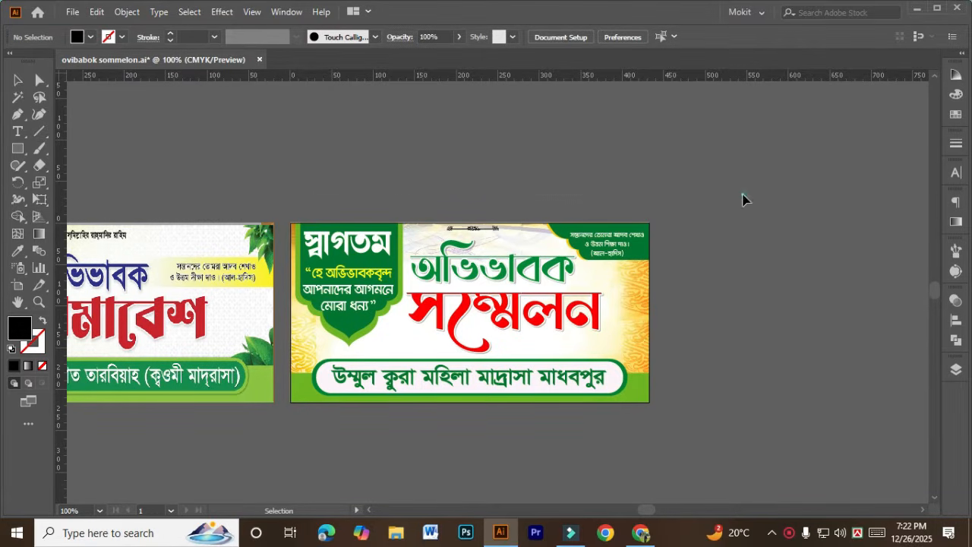
left_click_drag(742, 194, 306, 422)
left_click(306, 423)
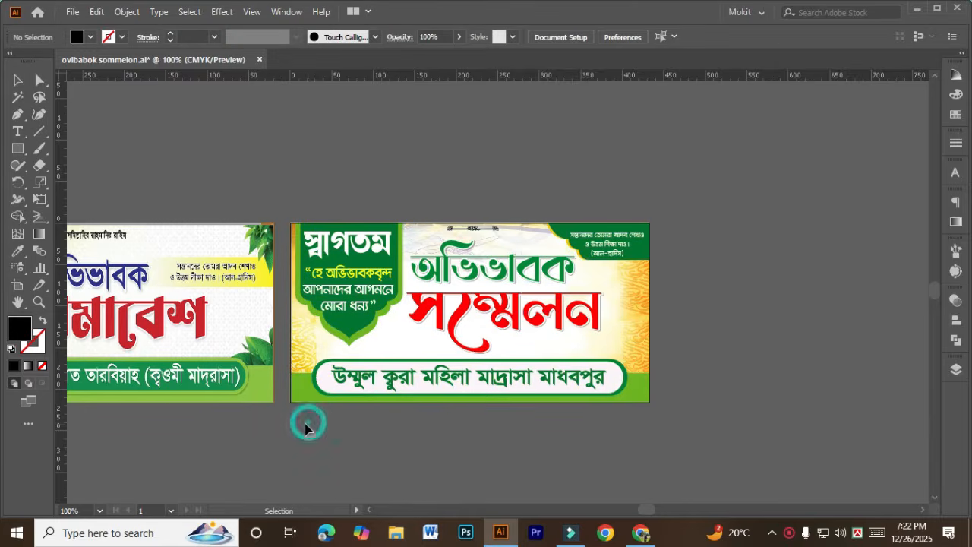
scroll(319, 414, "left", 5)
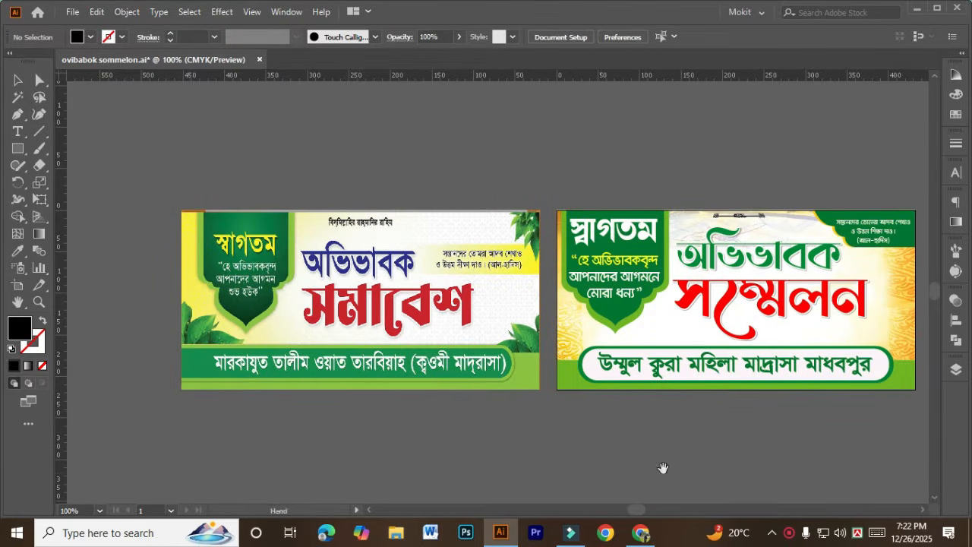
scroll(653, 462, "right", 2)
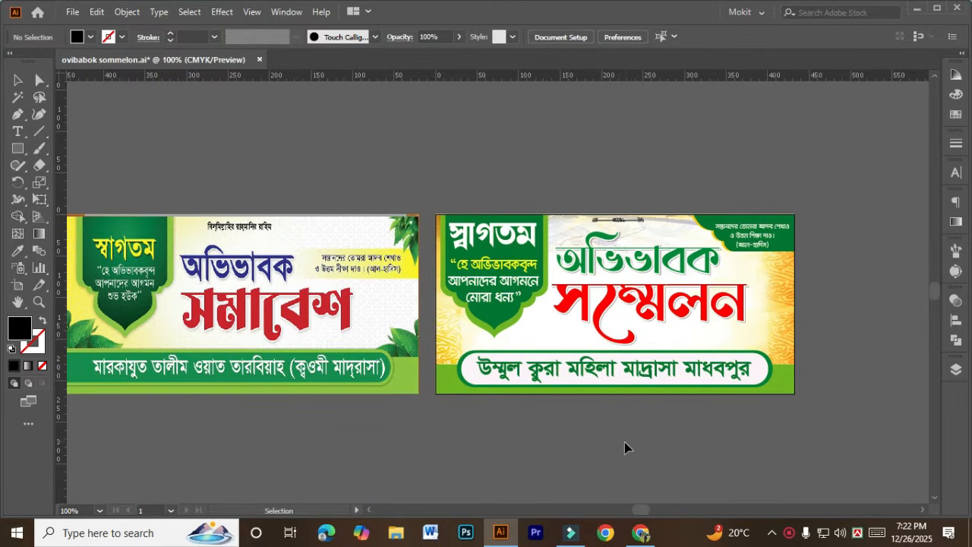
scroll(531, 414, "left", 1)
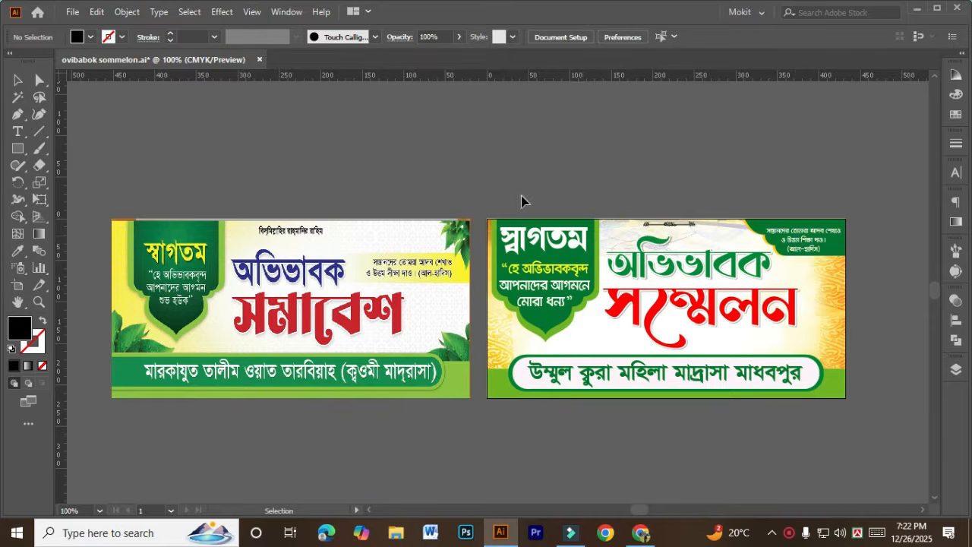
left_click_drag(521, 199, 844, 422)
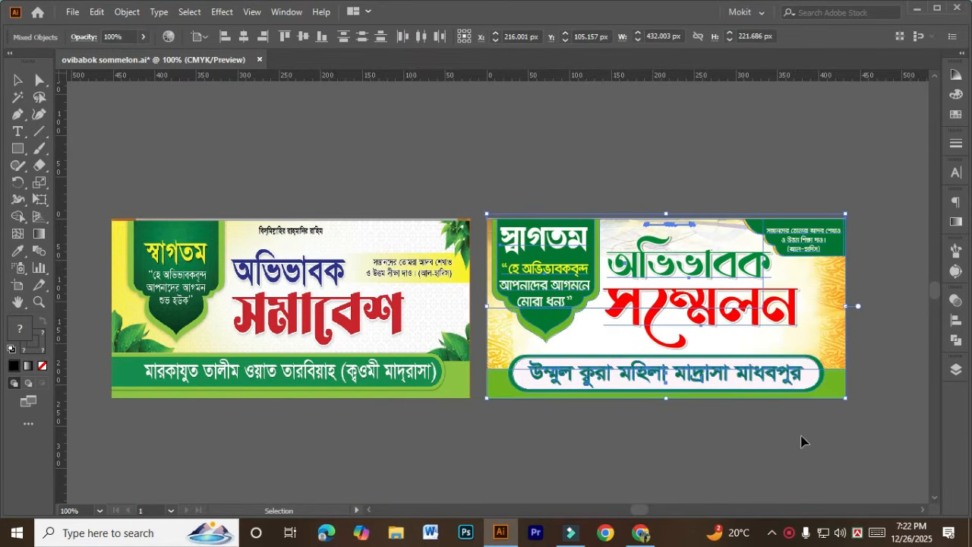
left_click(774, 452)
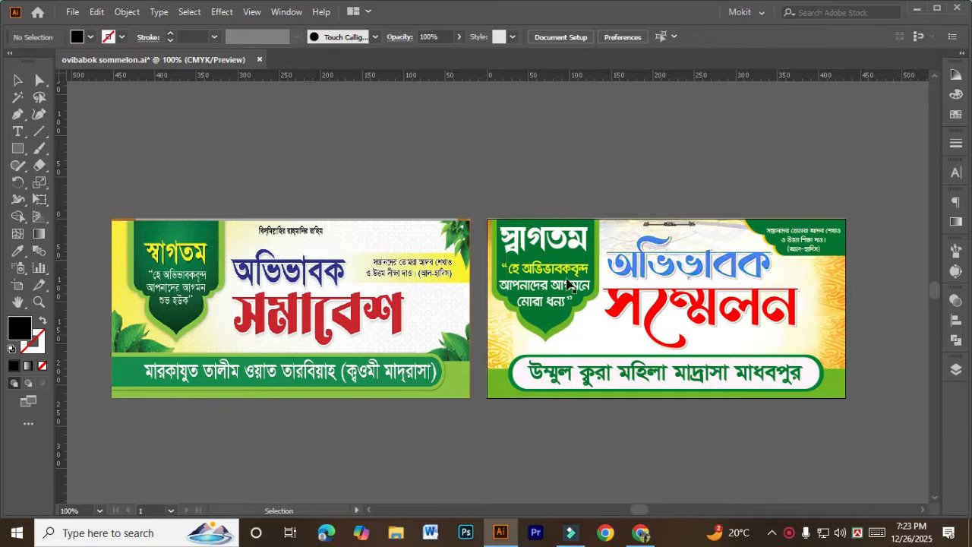
key("space")
left_click_drag(588, 424, 326, 418)
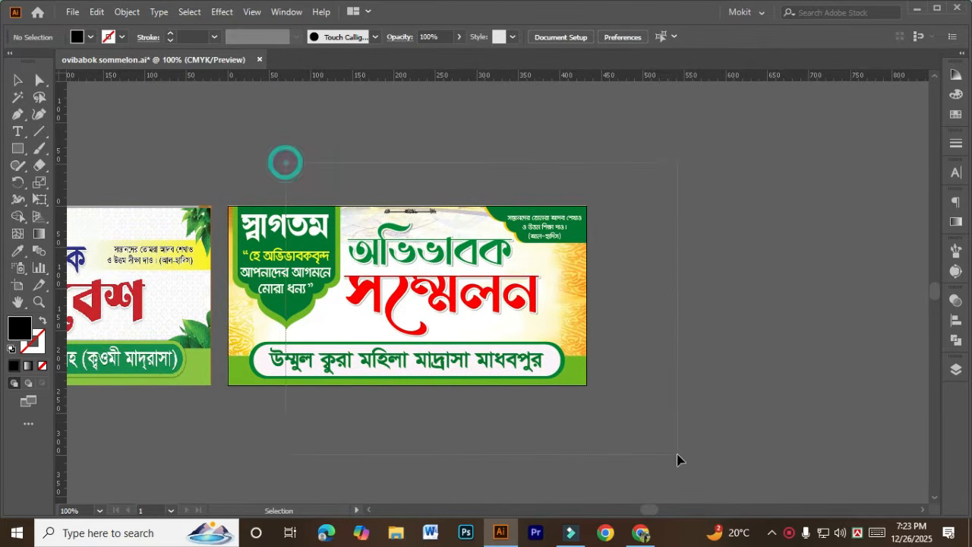
left_click_drag(678, 459, 678, 459)
left_click(675, 323)
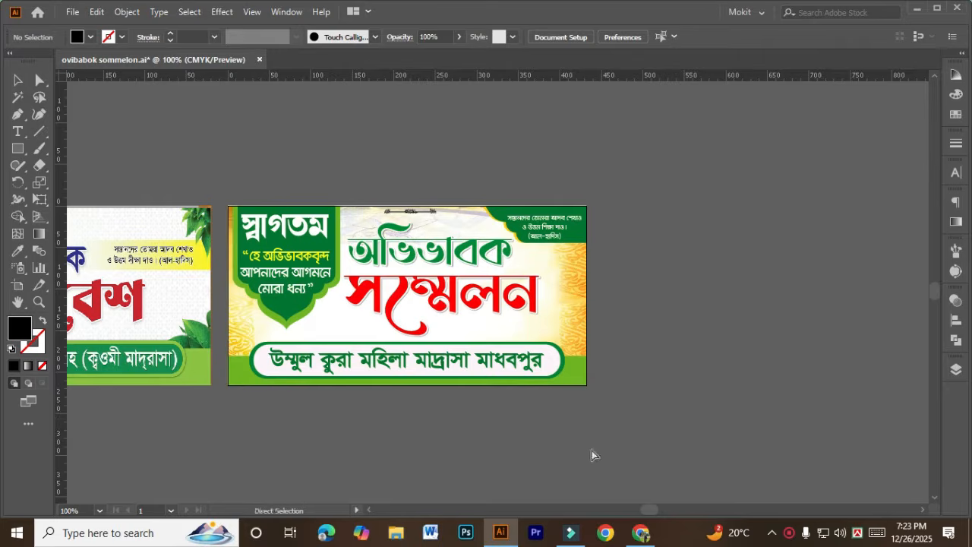
scroll(478, 448, "left", 3)
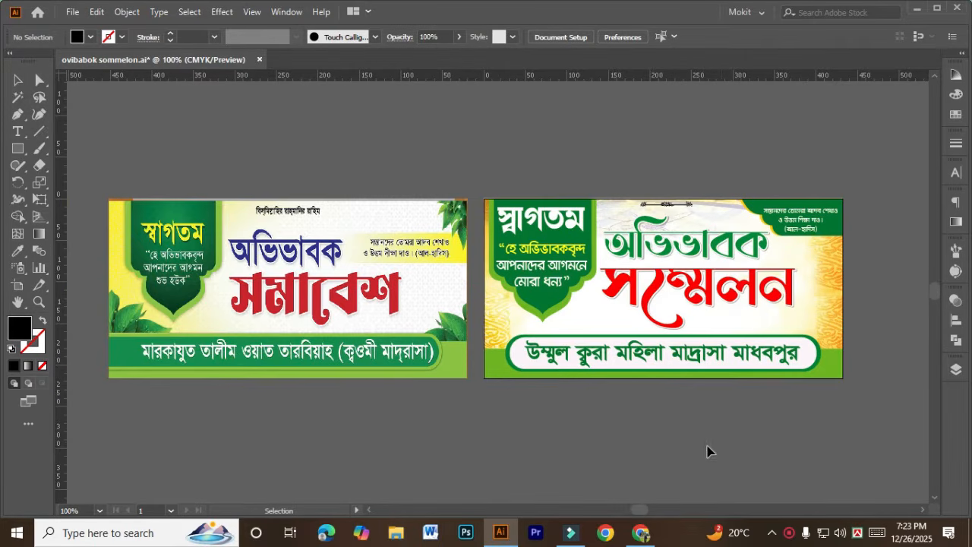
scroll(611, 445, "right", 1)
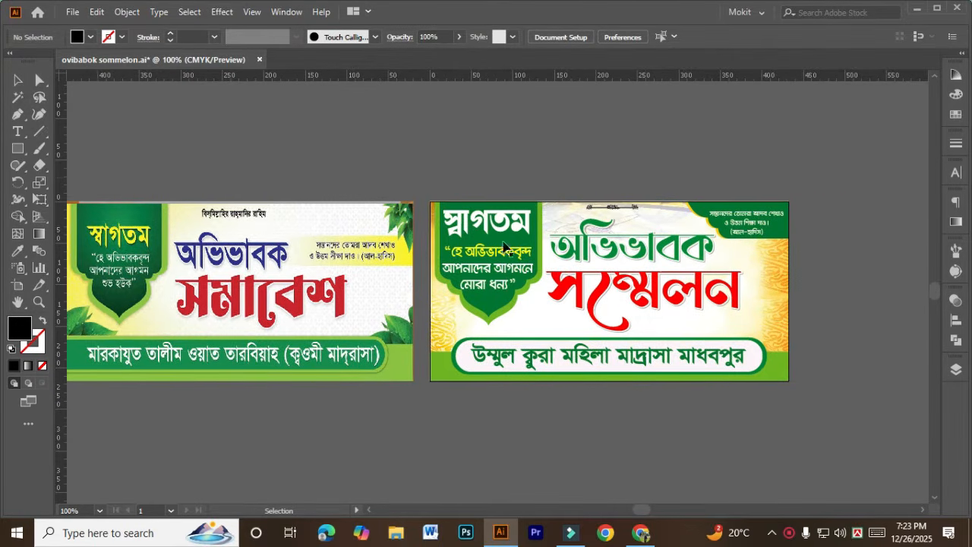
left_click_drag(464, 152, 826, 411)
left_click(822, 411)
- Inspect the font used for the green "অভিভাবক" text in the banner's title
left_click(600, 292)
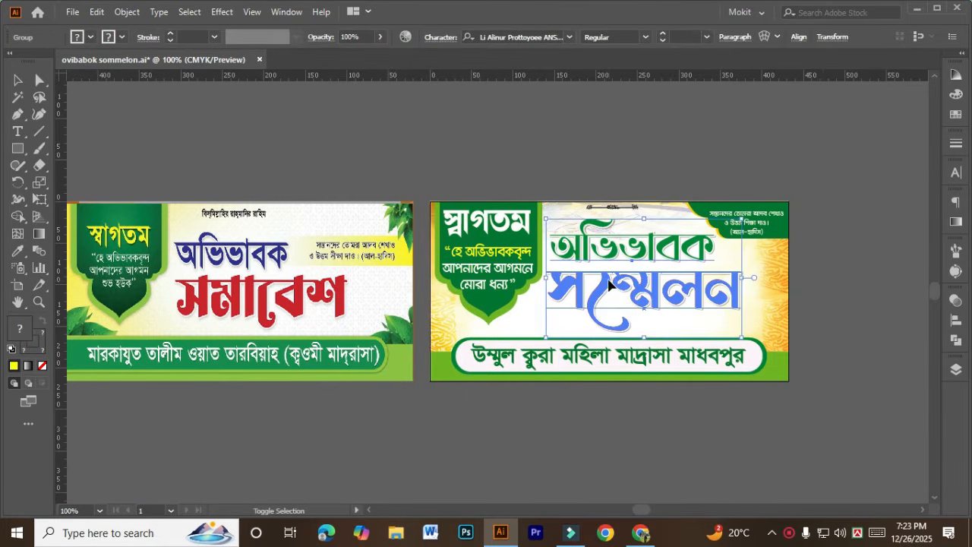
scroll(608, 284, "up", 2)
left_click_drag(654, 244, 371, 354)
left_click(457, 149)
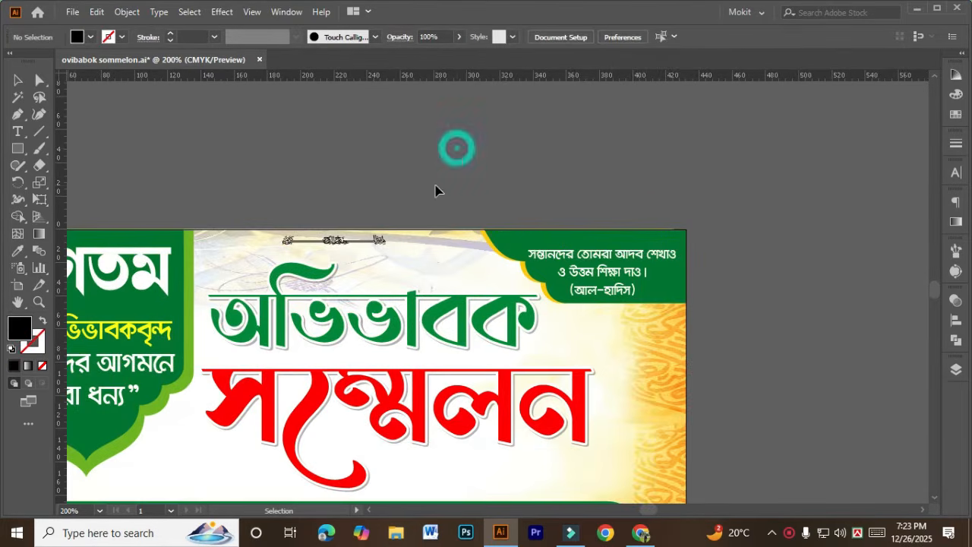
key("a")
left_click(372, 323)
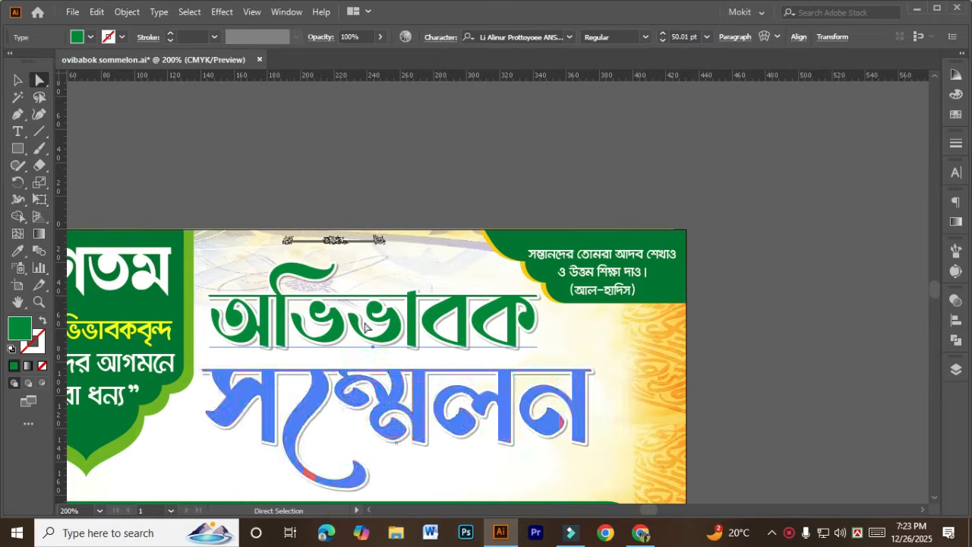
left_click(511, 36)
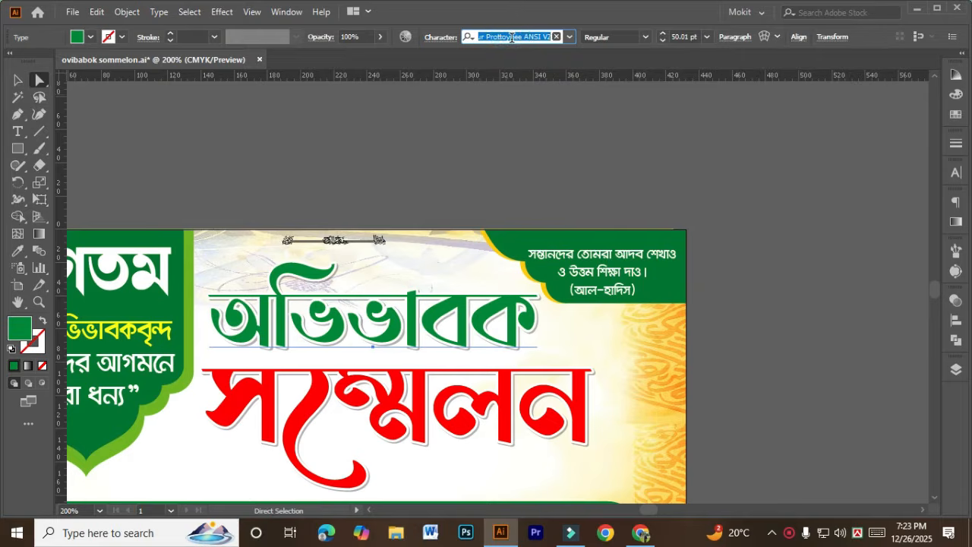
left_click(504, 110)
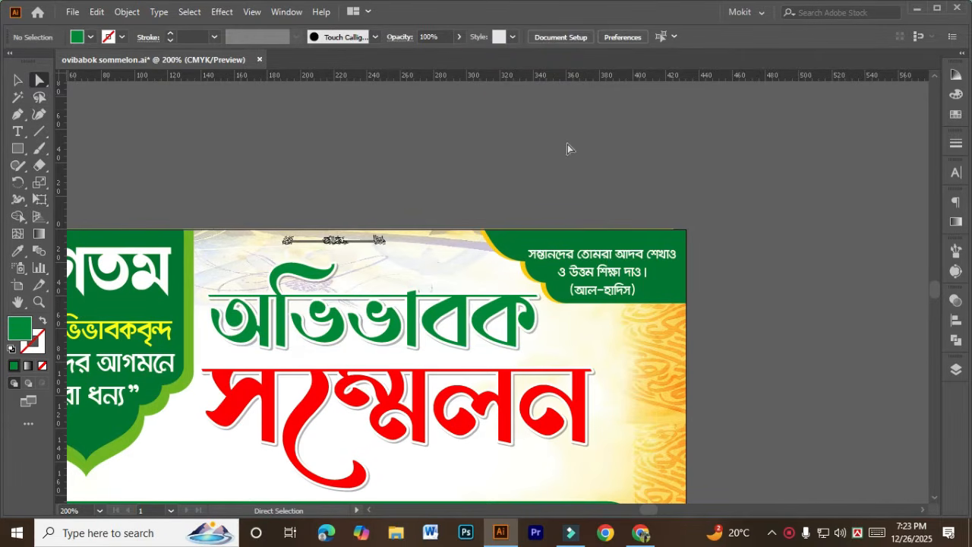
left_click(380, 333)
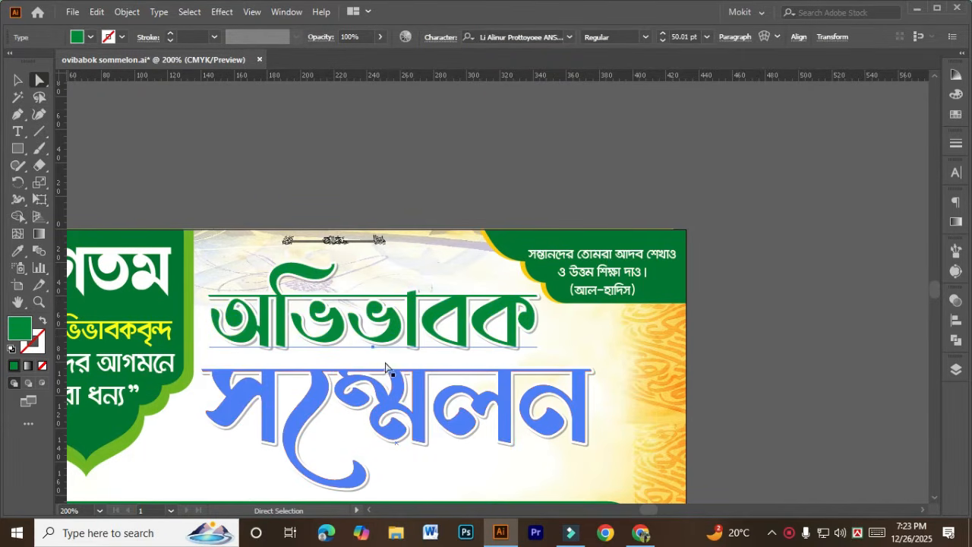
left_click(429, 113)
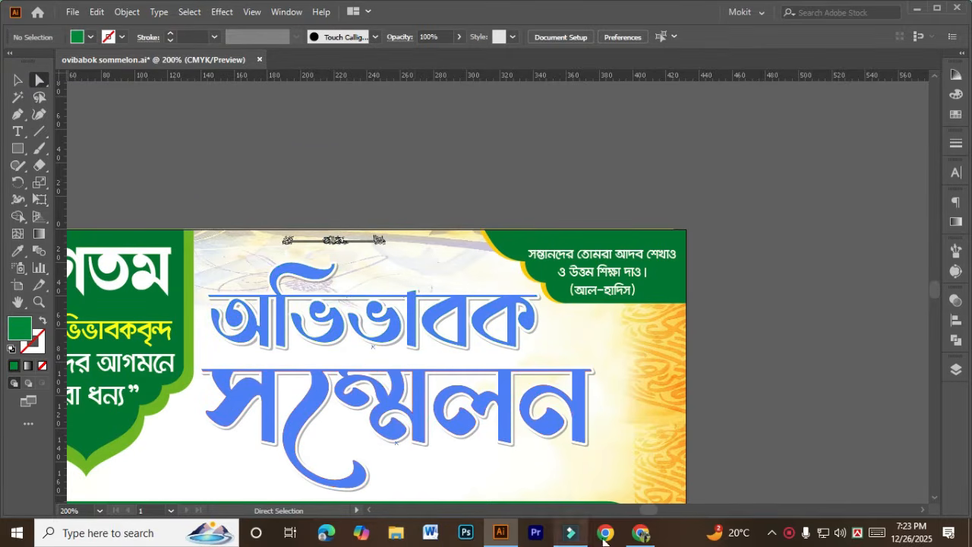
- Switch to Chrome and search Google for "lipighor free font" in a new tab
left_click(640, 532)
left_click(545, 13)
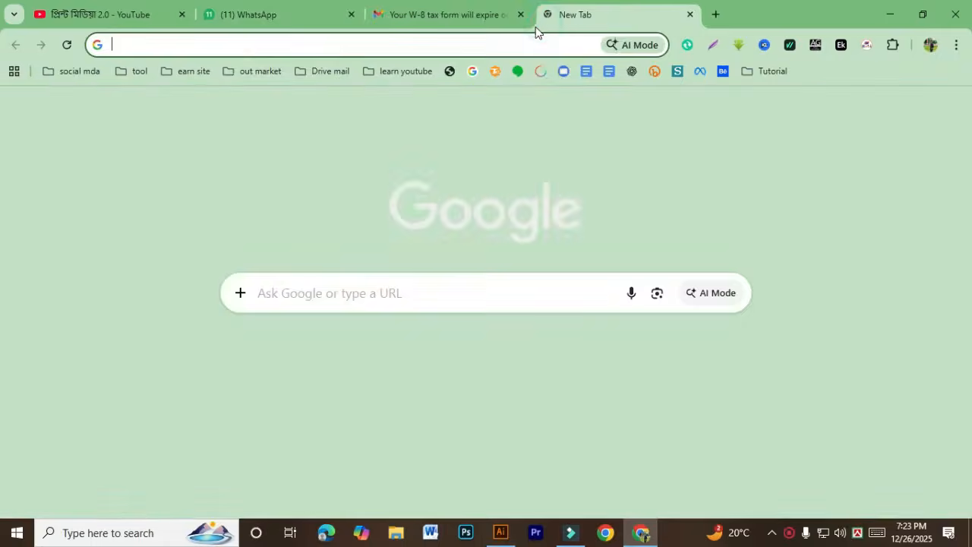
type("li")
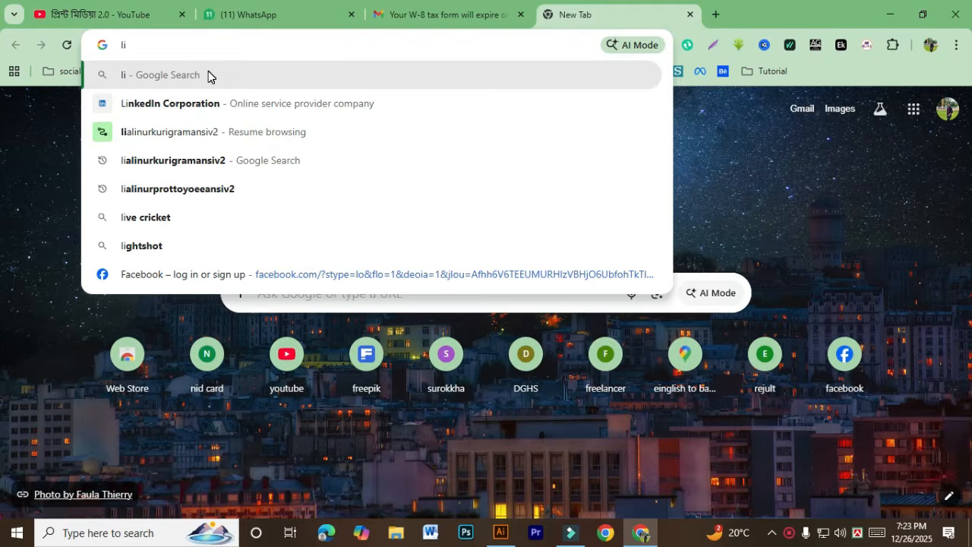
type("pi")
key("Down")
key("Down")
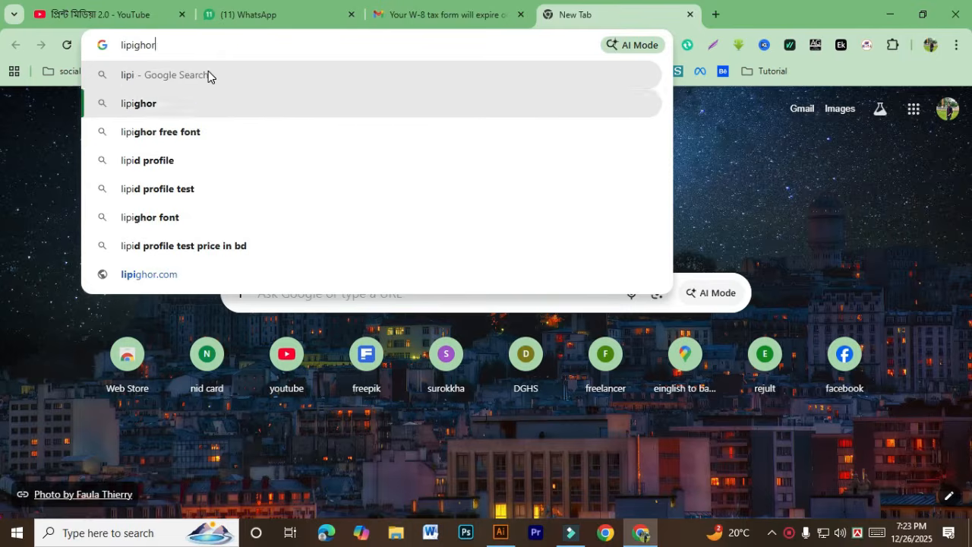
key("Return")
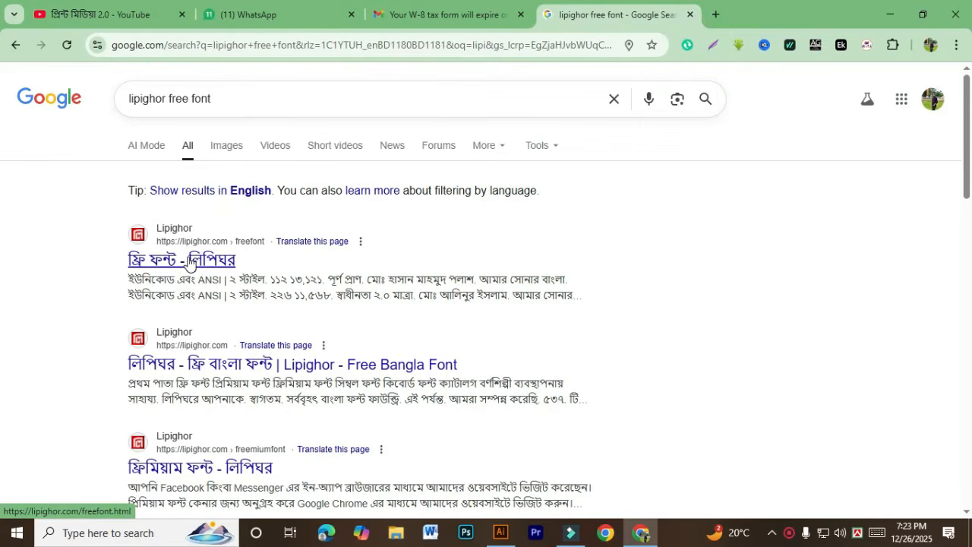
- Open Lipighor's free font page from the search results in a separate tab and show its font categories
middle_click(190, 262)
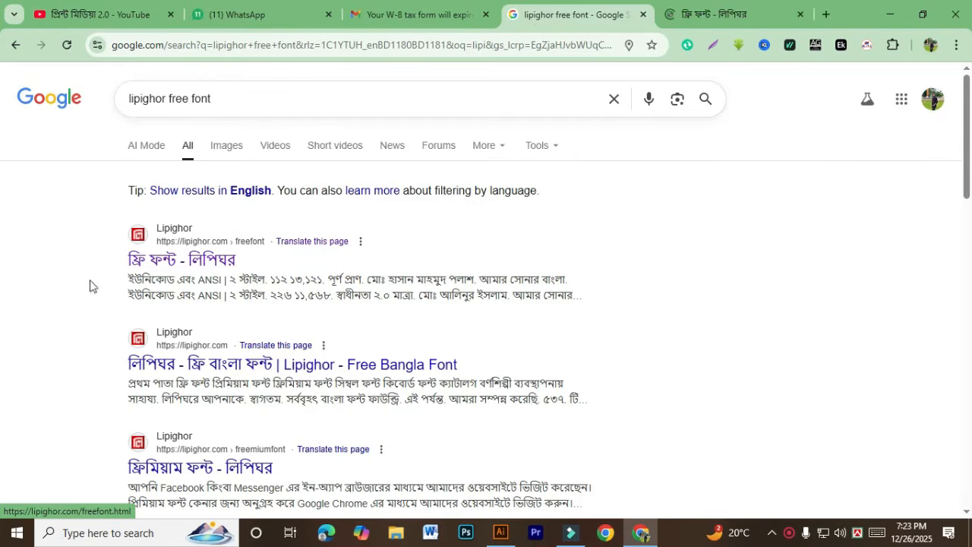
left_click(705, 23)
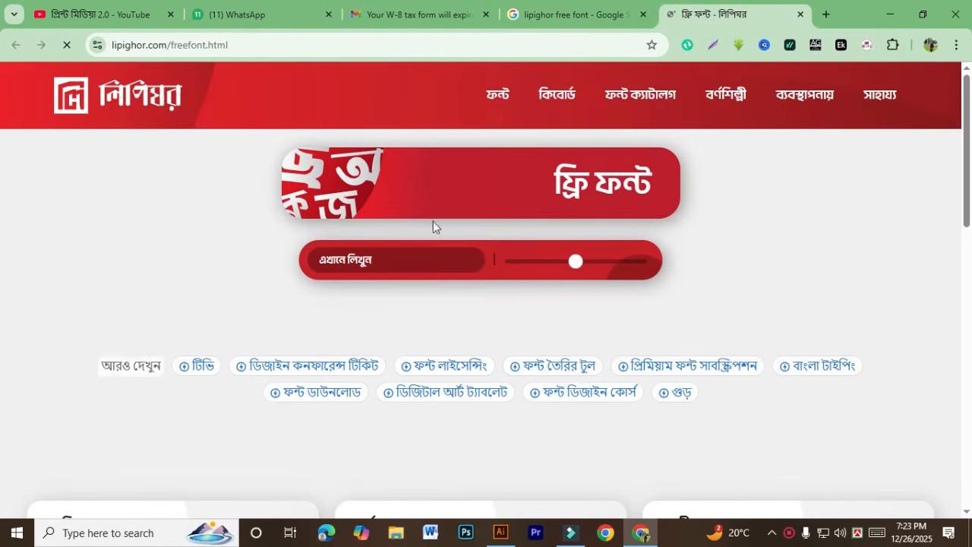
mouse_move(487, 99)
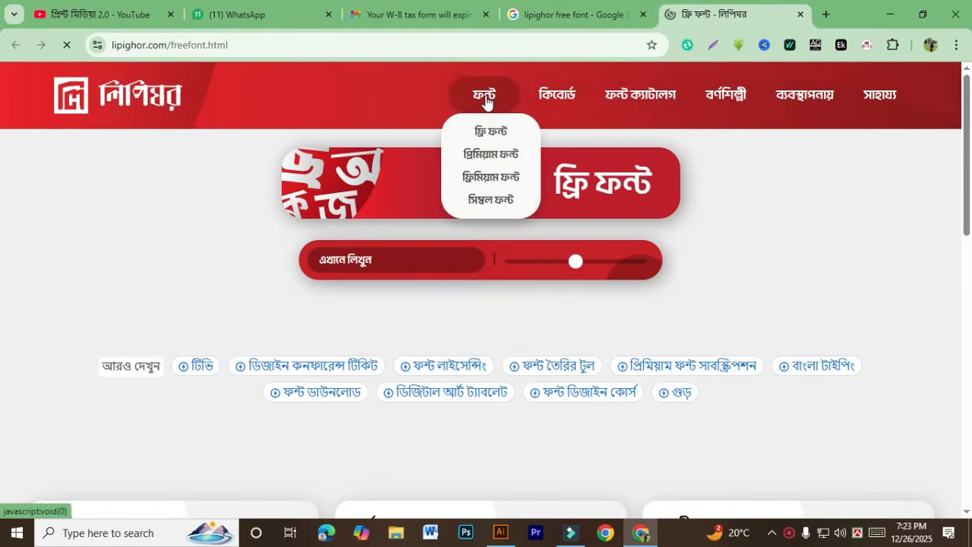
- Open Lipighor's free font list and browse the font samples on pages 1, 2 and 4
left_click(487, 137)
scroll(496, 338, "down", 6)
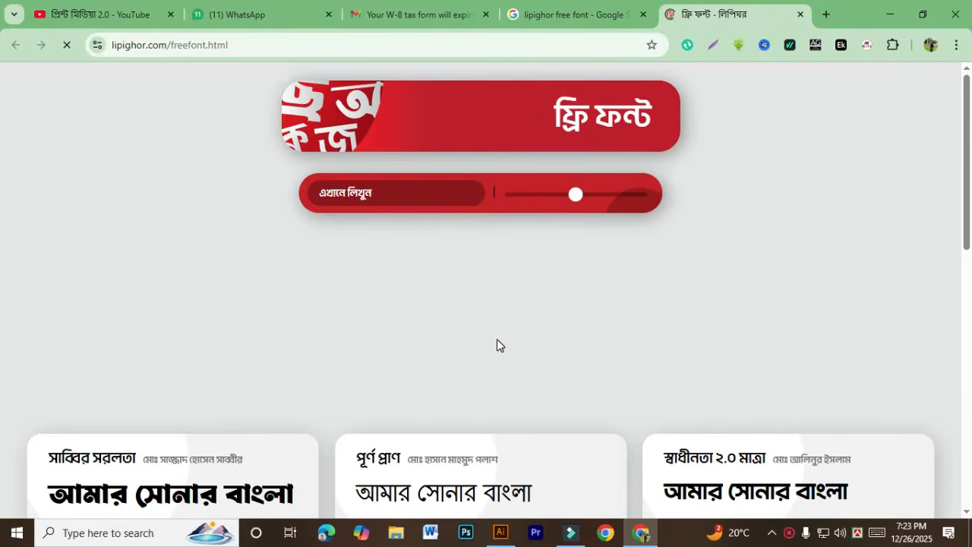
scroll(505, 360, "down", 4)
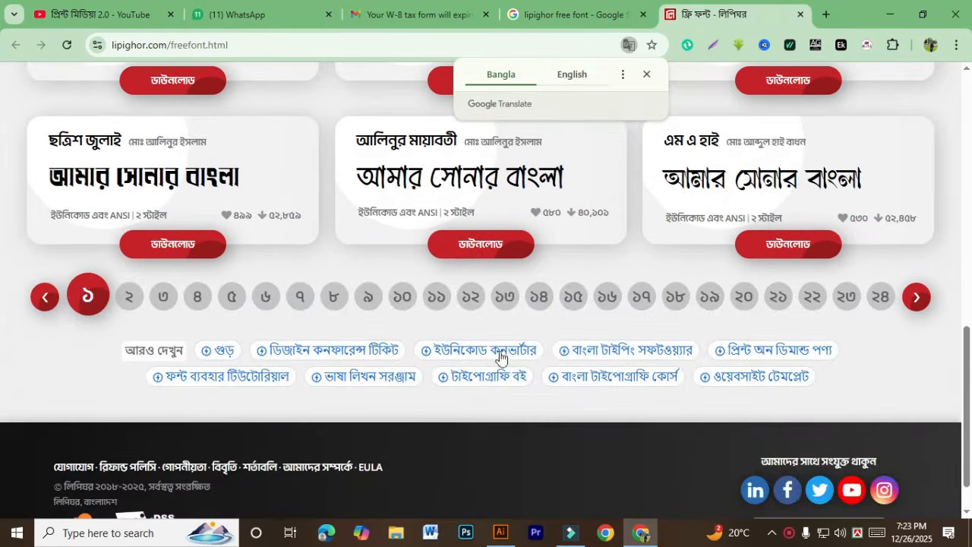
left_click(139, 307)
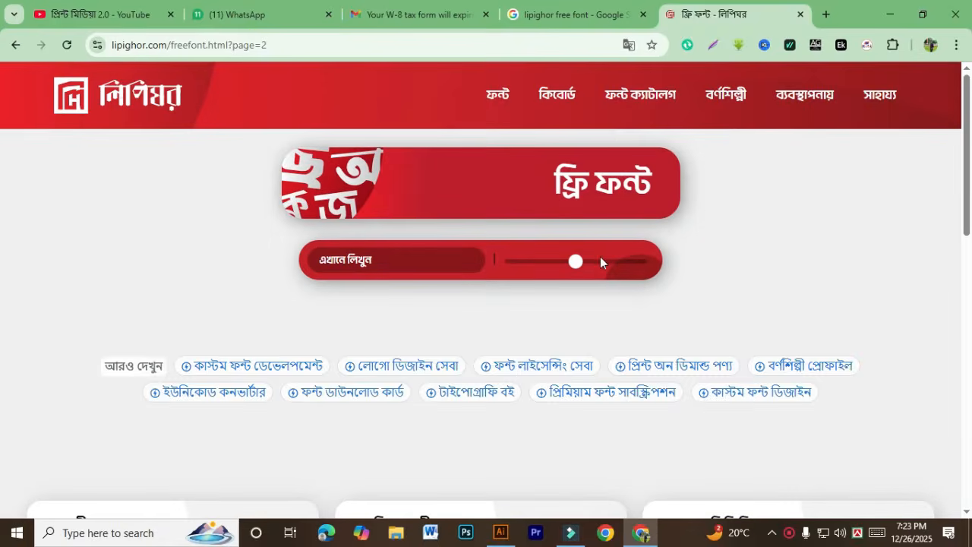
scroll(577, 269, "down", 5)
scroll(516, 297, "down", 4)
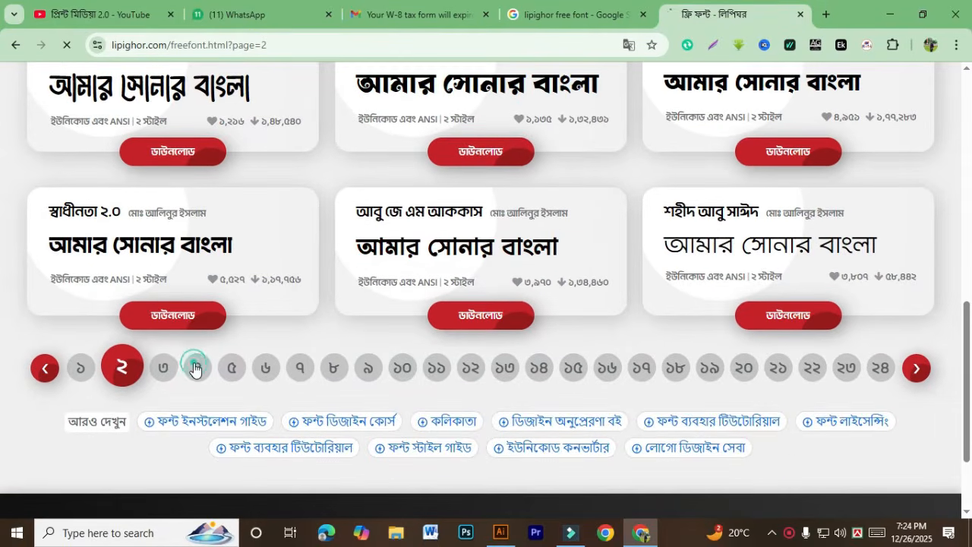
left_click(197, 376)
scroll(451, 254, "down", 1)
scroll(451, 254, "down", 10)
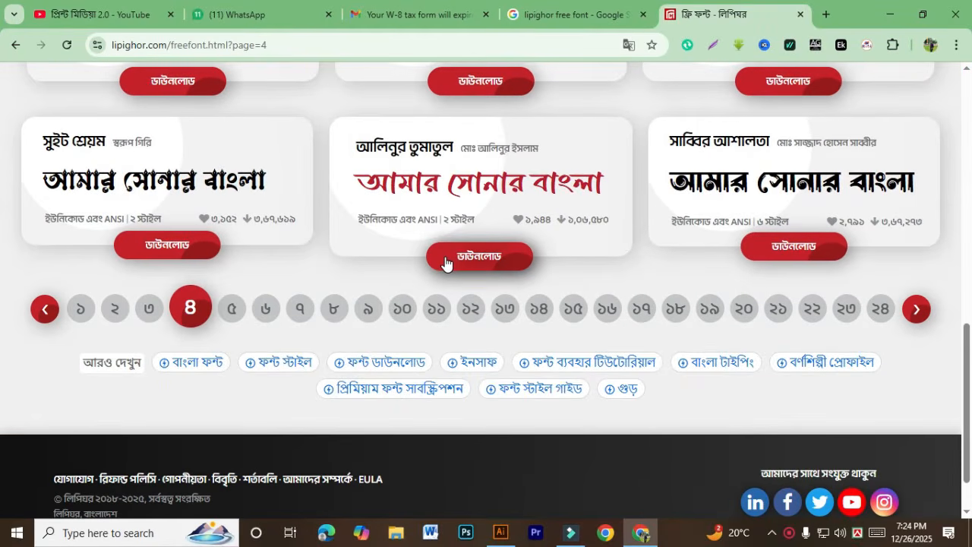
- Switch back to Illustrator and compare the "অভিভাবক সম্মেলন" banner with the reference banner, including its title and institution name strip
left_click(890, 14)
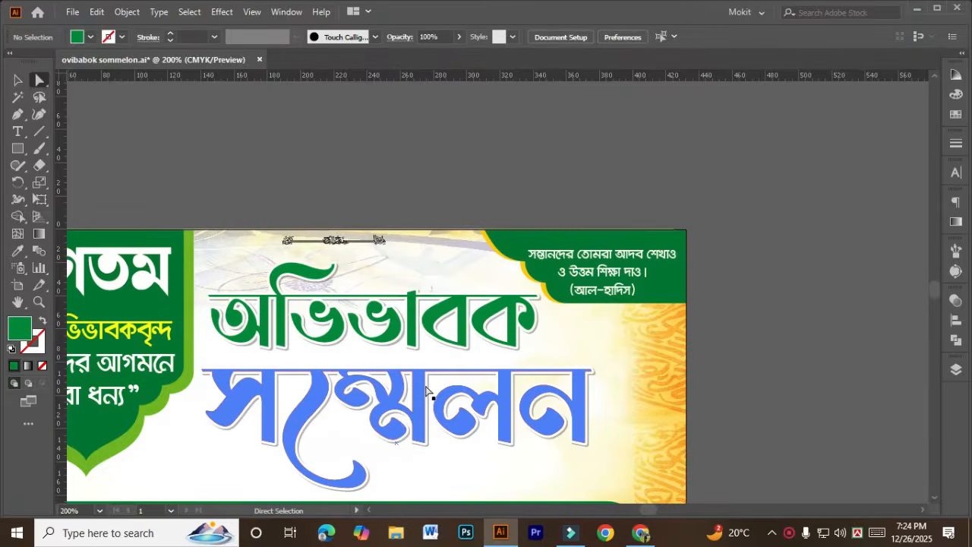
left_click(473, 185)
scroll(474, 181, "down", 2)
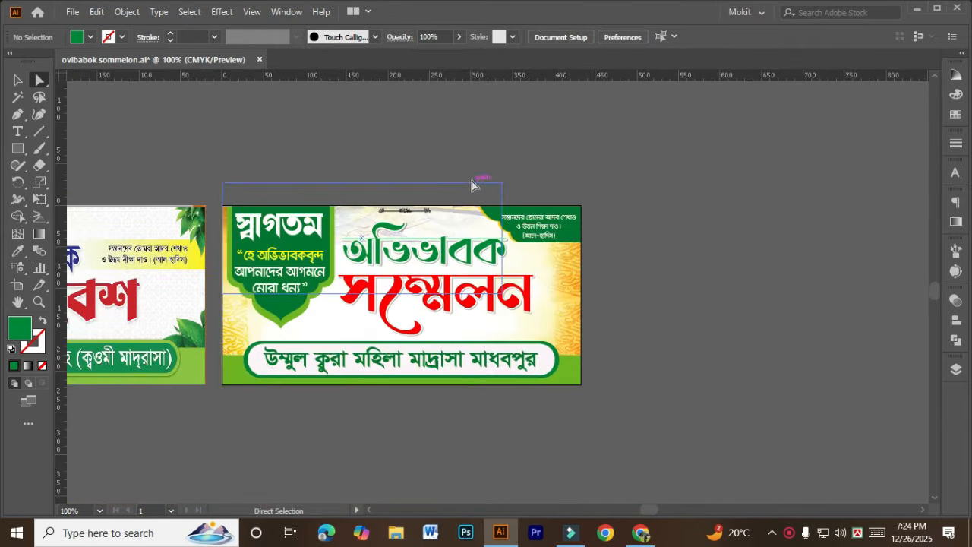
left_click_drag(122, 158, 356, 153)
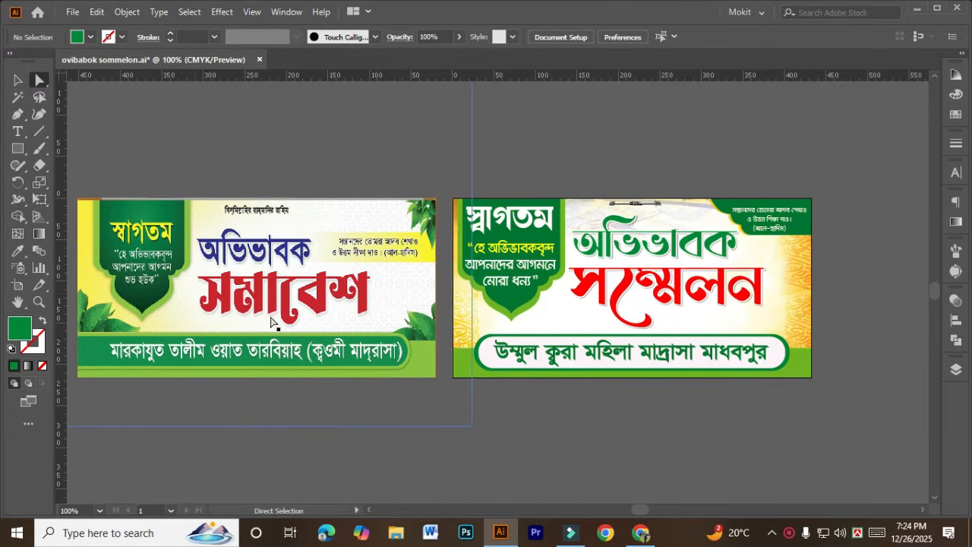
scroll(685, 303, "up", 1)
left_click_drag(733, 264, 364, 275)
left_click_drag(631, 271, 671, 274)
left_click_drag(651, 285, 736, 286)
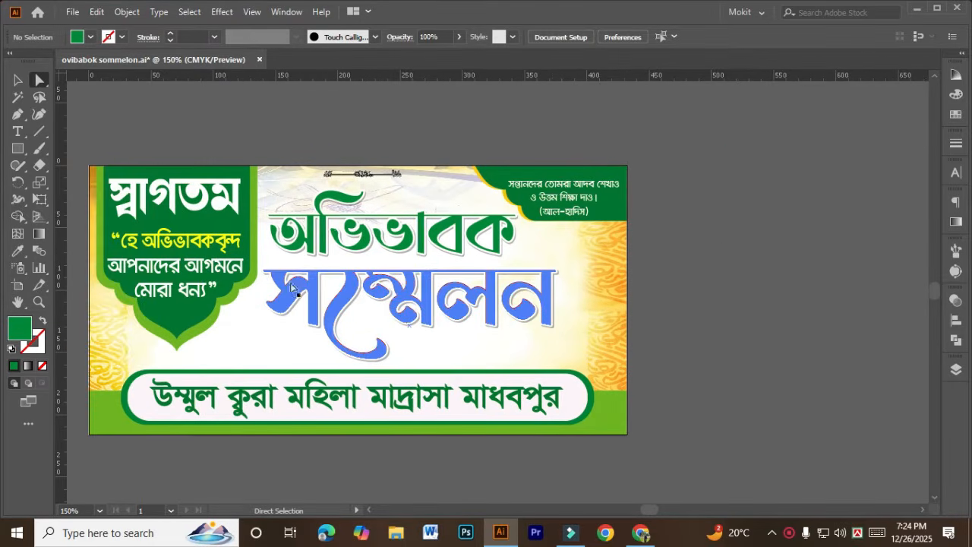
scroll(438, 266, "down", 3)
left_click_drag(366, 390, 449, 436)
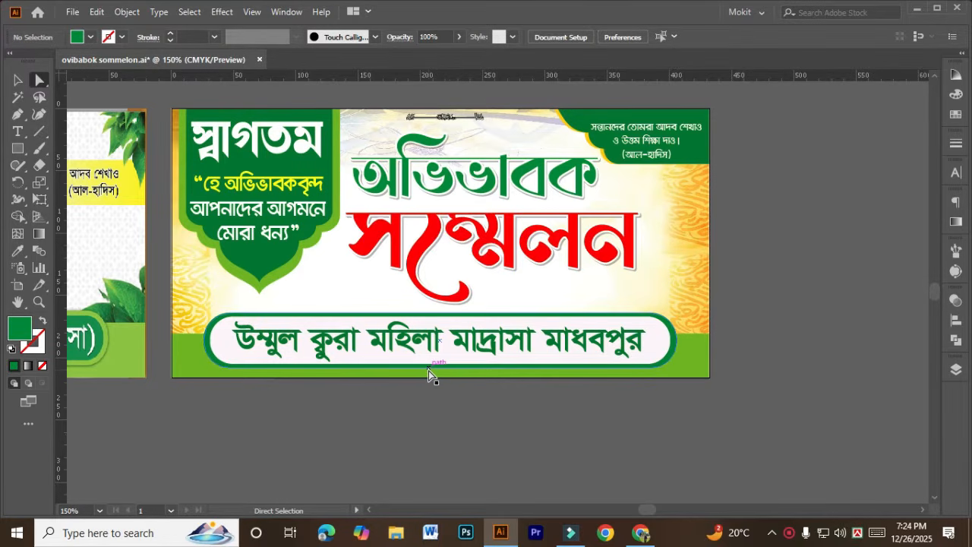
left_click(16, 153)
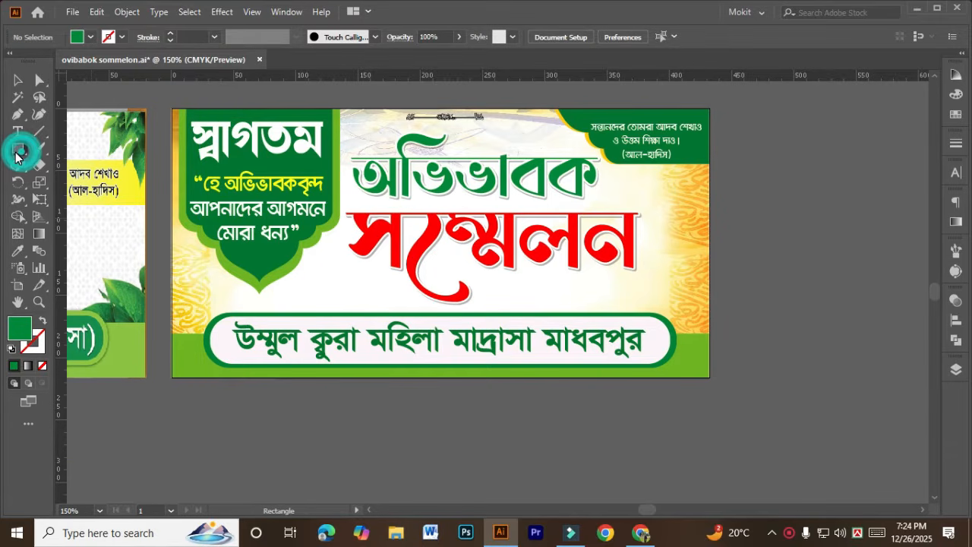
scroll(442, 464, "up", 1)
scroll(442, 464, "up", 1)
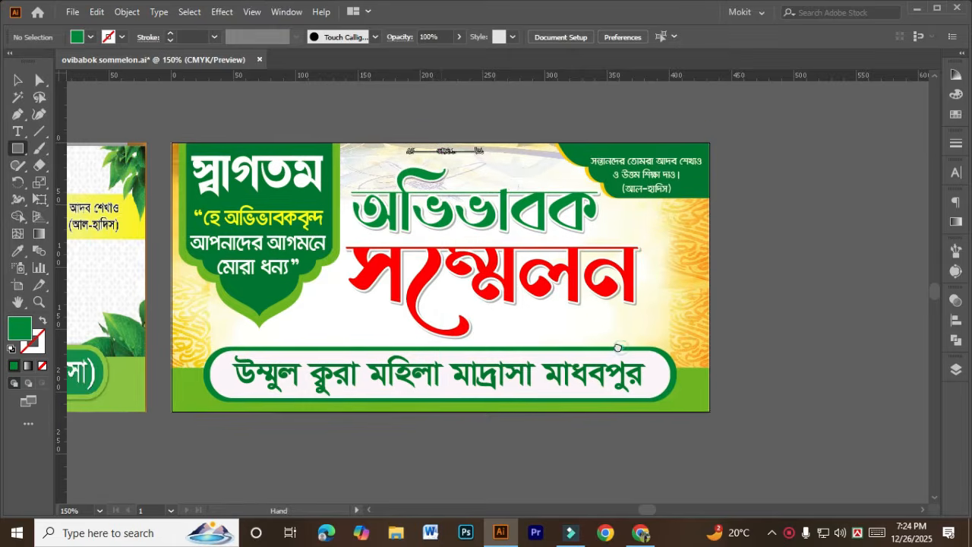
scroll(619, 348, "down", 3)
scroll(619, 348, "right", 2)
scroll(448, 371, "down", 1)
scroll(450, 380, "down", 5)
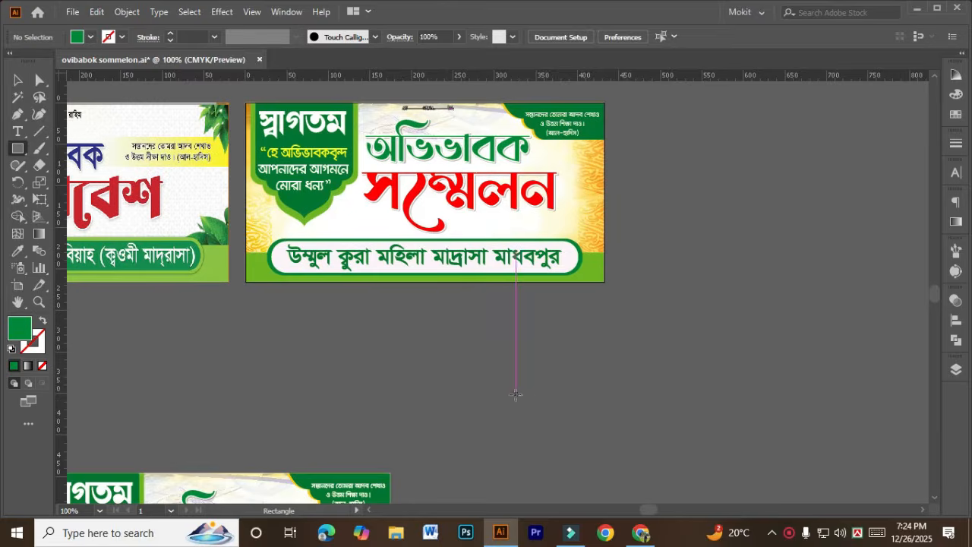
scroll(516, 391, "down", 4)
- Select the grouped duplicate banner below the artboard and clear it out of the working area
left_click(17, 81)
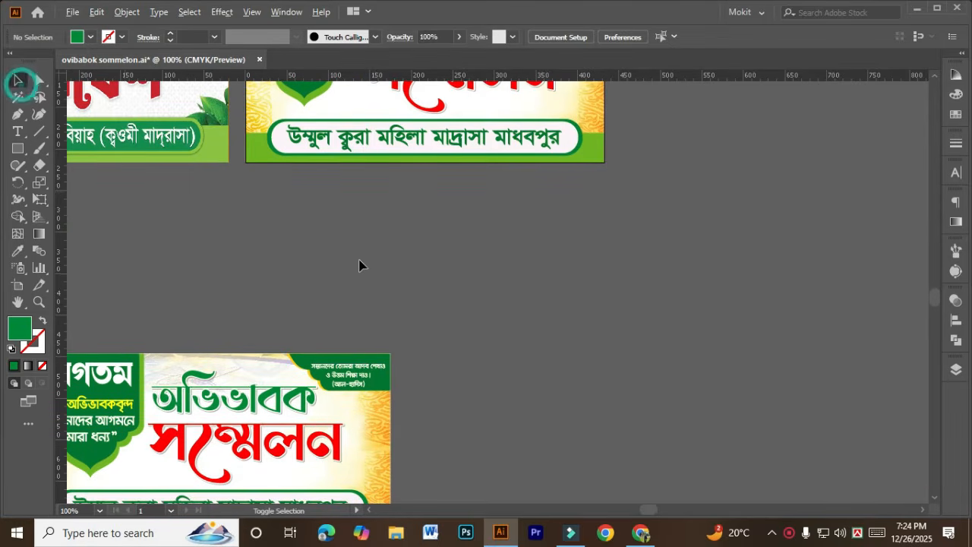
scroll(360, 265, "down", 2)
left_click_drag(128, 284, 373, 397)
left_click_drag(642, 377, 640, 376)
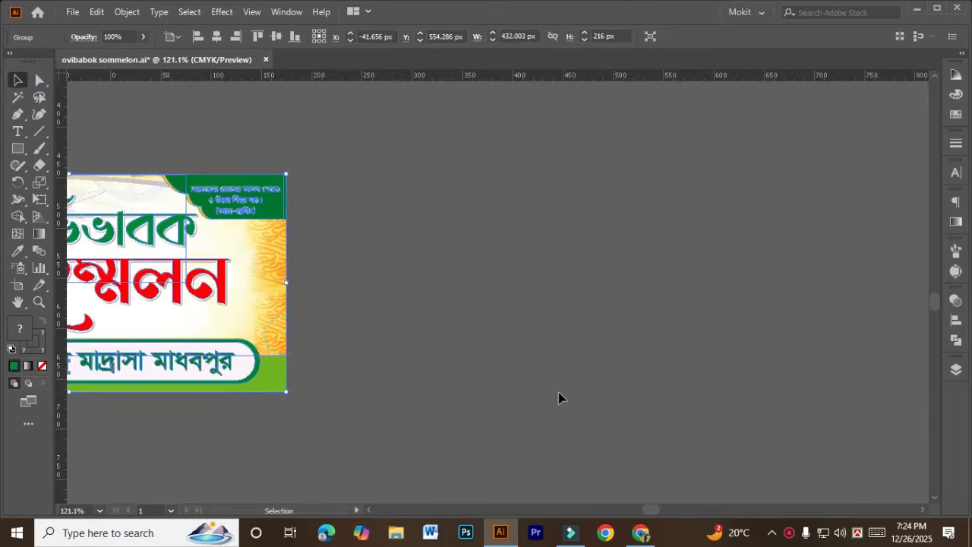
scroll(555, 392, "down", 8)
scroll(551, 389, "down", 5)
left_click_drag(486, 232, 584, 408)
left_click_drag(558, 374, 227, 221)
left_click(555, 398)
scroll(616, 319, "up", 5)
left_click_drag(644, 315, 381, 395)
left_click_drag(464, 397, 443, 409)
left_click(17, 148)
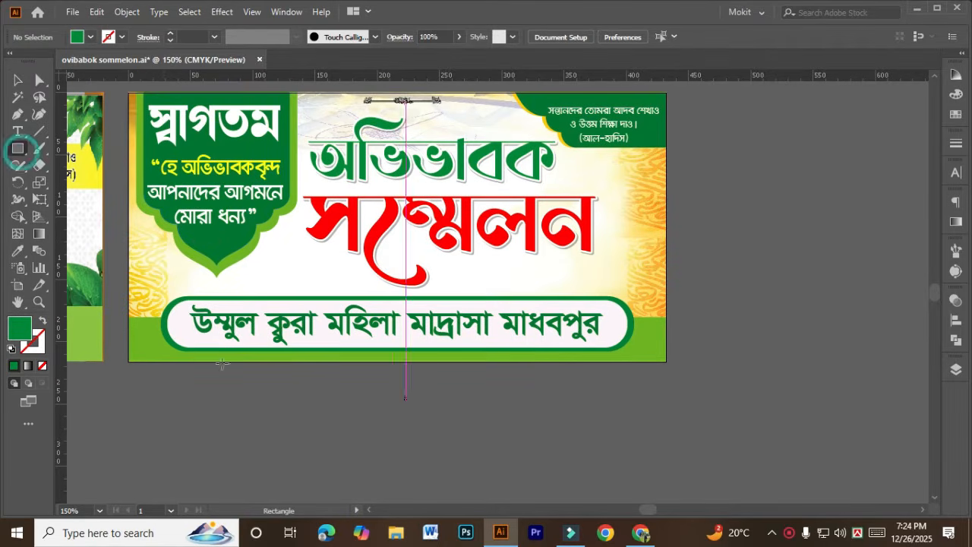
left_click(455, 426)
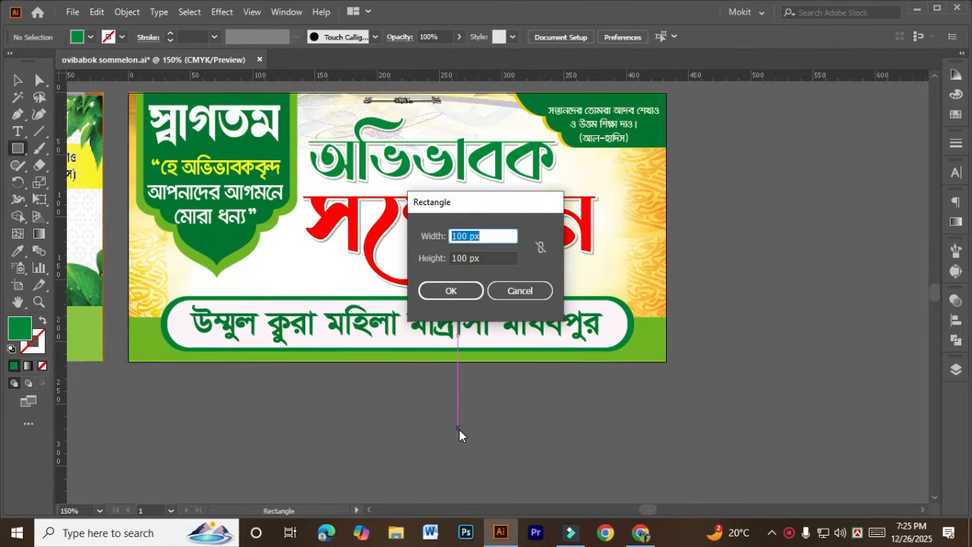
left_click(517, 296)
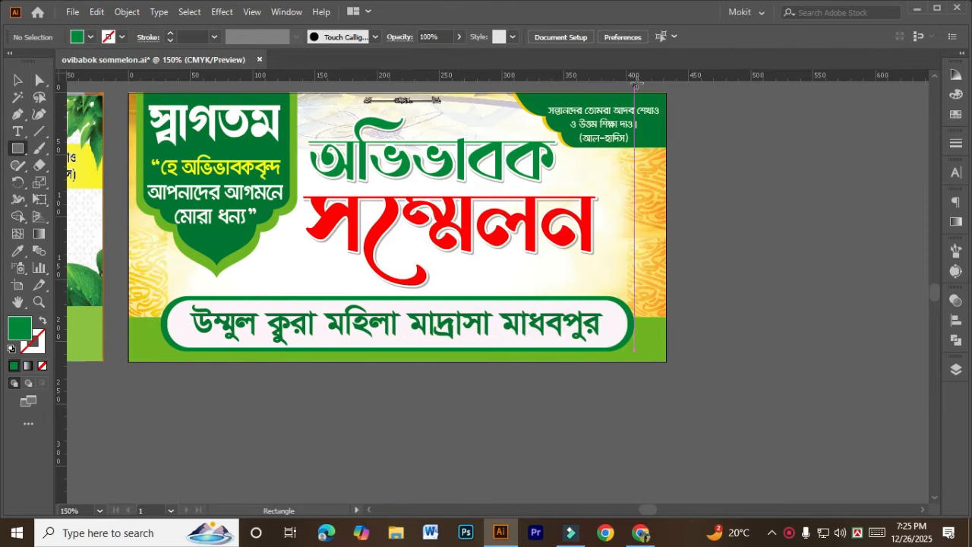
left_click(425, 415)
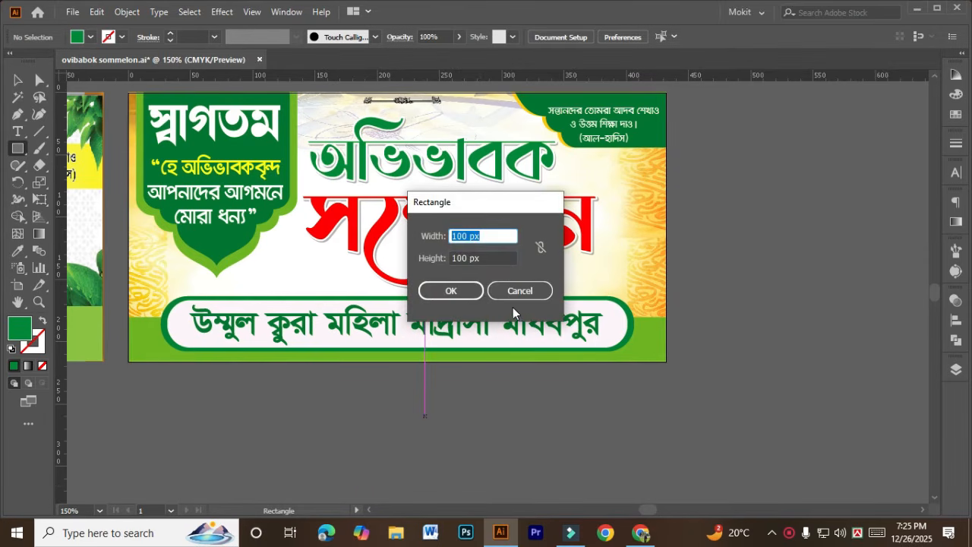
left_click(520, 291)
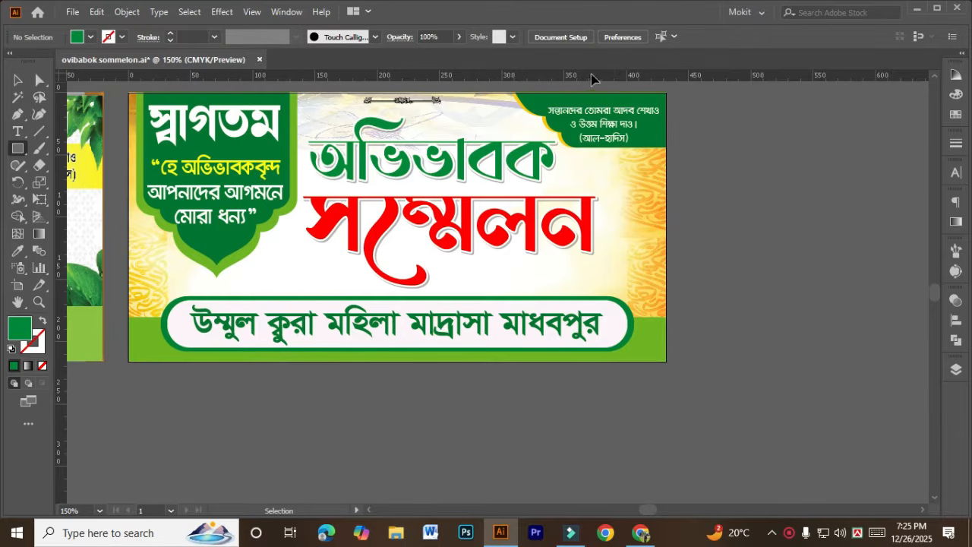
- Toggle the rulers off and back on, and set the ruler units to inches
key("ctrl+r")
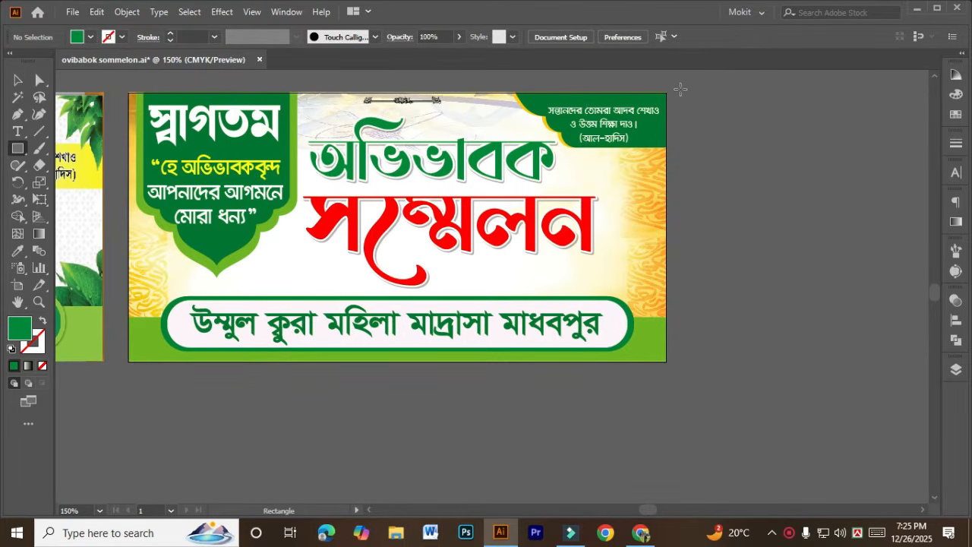
key("ctrl+r")
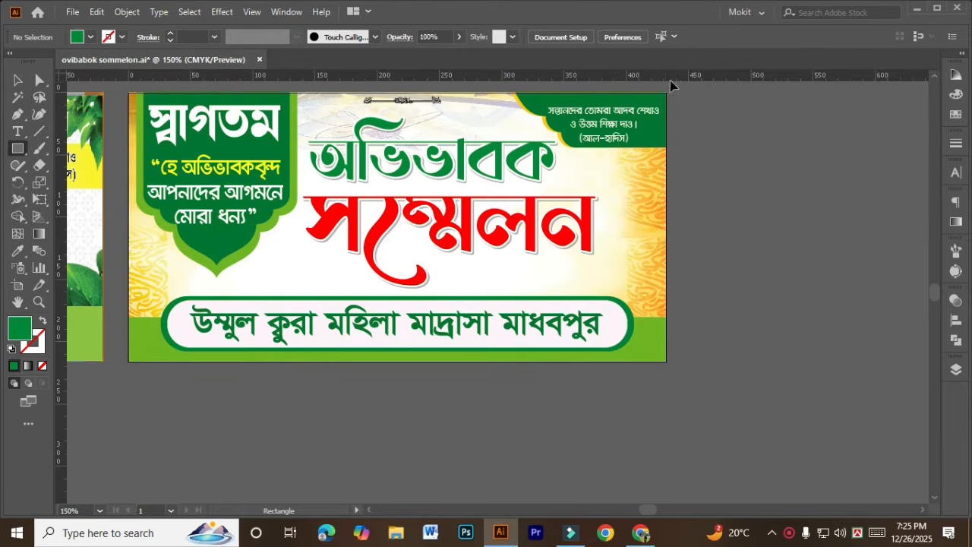
right_click(686, 77)
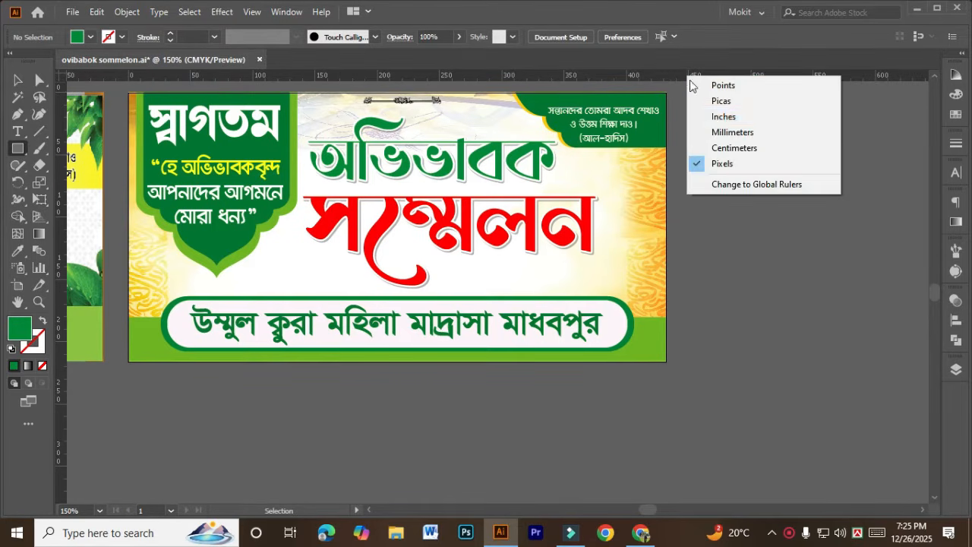
left_click(714, 116)
- Create a rectangle 6 in wide and 3 in high in the empty space below the banner
scroll(445, 347, "down", 3)
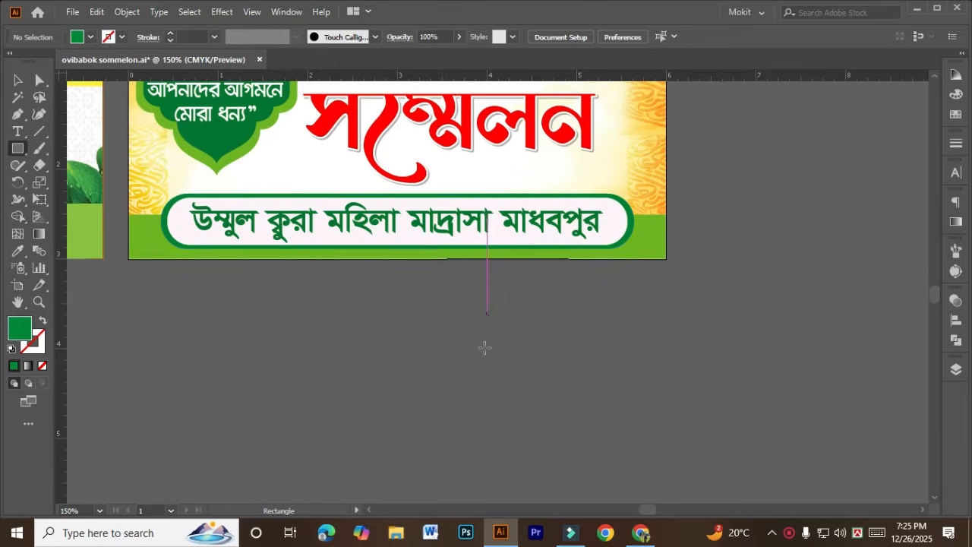
left_click(445, 313)
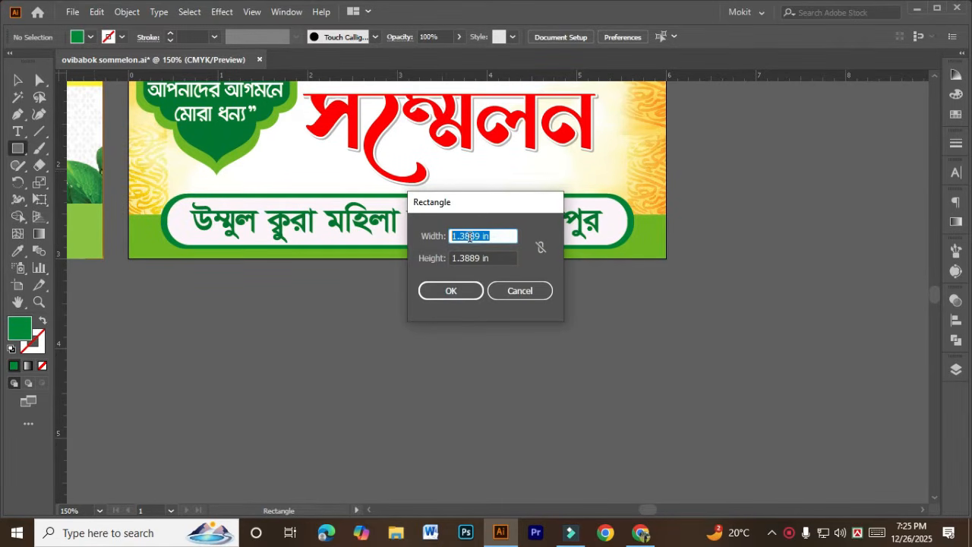
left_click_drag(498, 235, 398, 236)
type("6")
key("Tab")
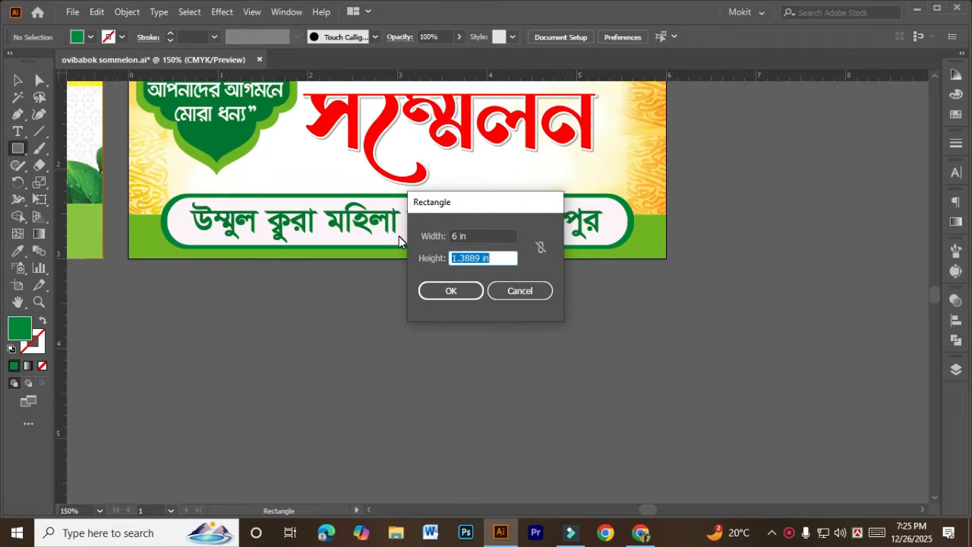
type("3")
key("Return")
scroll(398, 238, "down", 2)
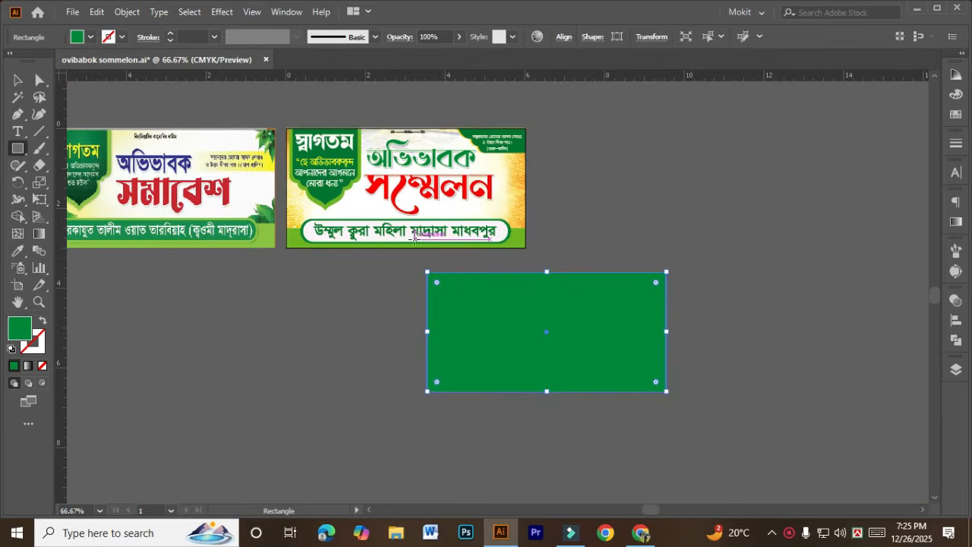
scroll(494, 295, "up", 1)
scroll(489, 298, "up", 1)
left_click_drag(572, 348, 374, 326)
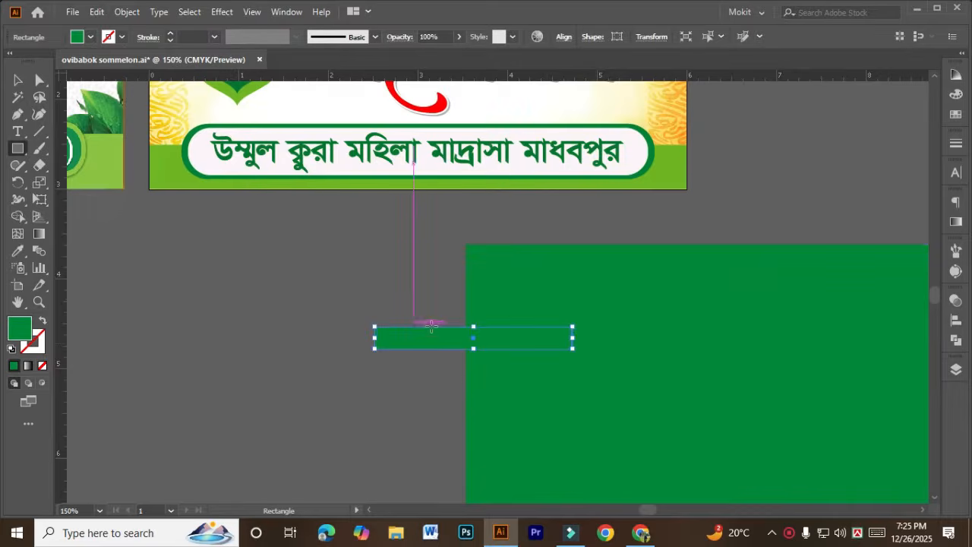
key("Delete")
- Move the green 6 × 3 in rectangle to just beneath the "অভিভাবক সম্মেলন" banner
left_click(17, 80)
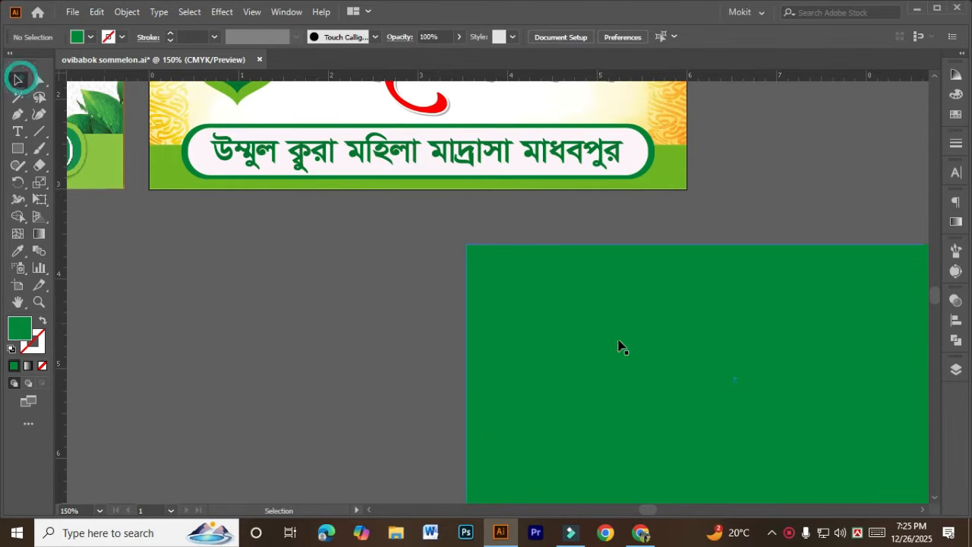
left_click_drag(644, 332, 346, 292)
scroll(442, 332, "down", 1)
- Fill the rectangle white and line it up with the banner's side edges, leaving a small gap beneath the banner
left_click(451, 334)
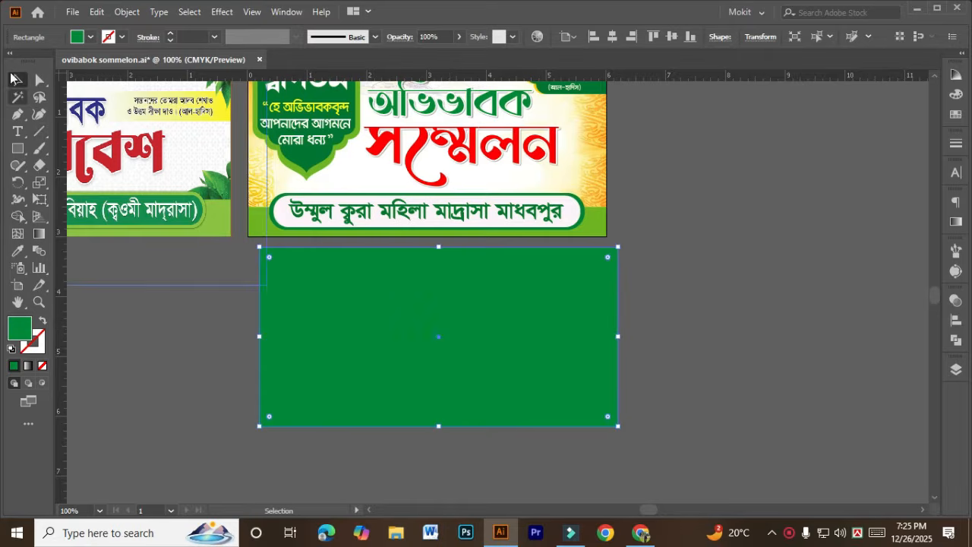
left_click(78, 40)
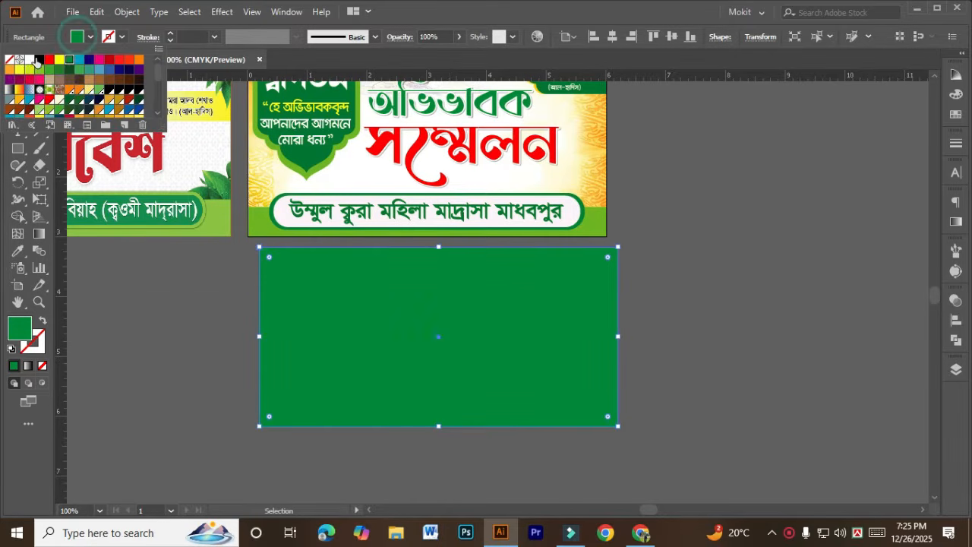
left_click(27, 63)
left_click(146, 252)
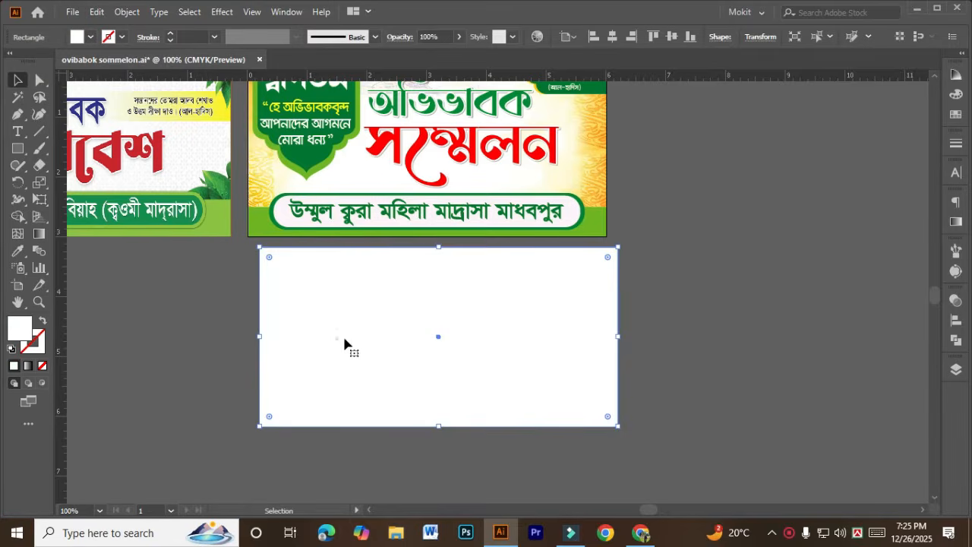
left_click_drag(343, 340, 387, 353)
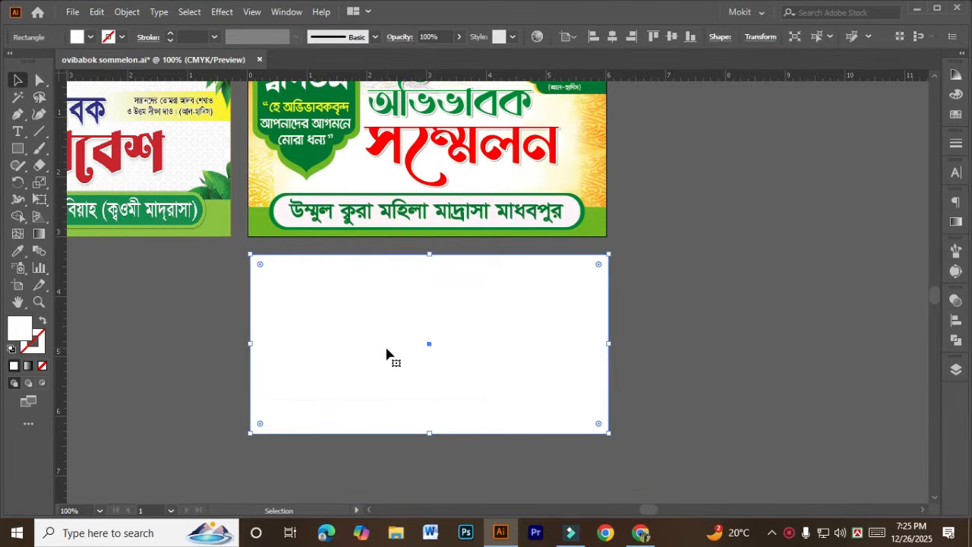
left_click(647, 341)
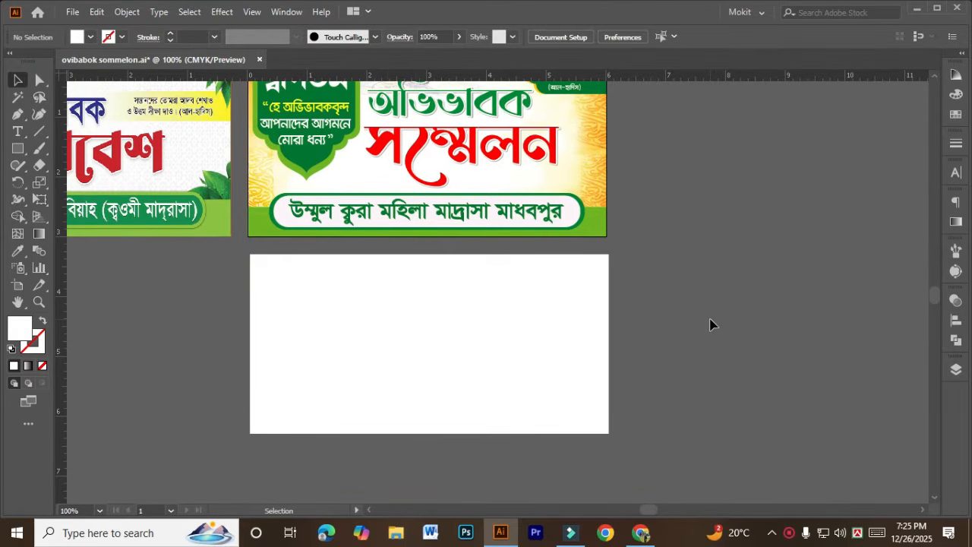
left_click_drag(709, 324, 282, 433)
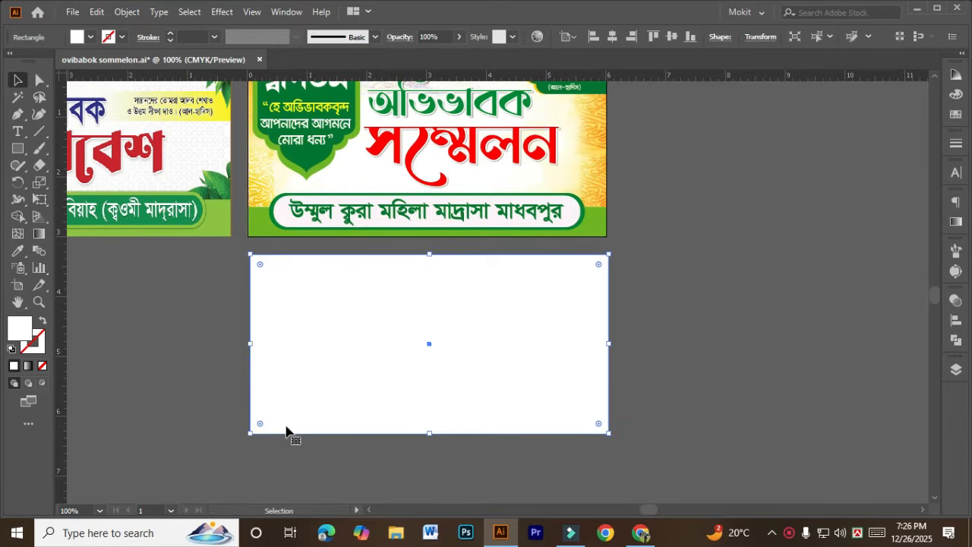
- Move the white rectangle away from the artboard and centre it back on the artboard horizontally and vertically
left_click(695, 355)
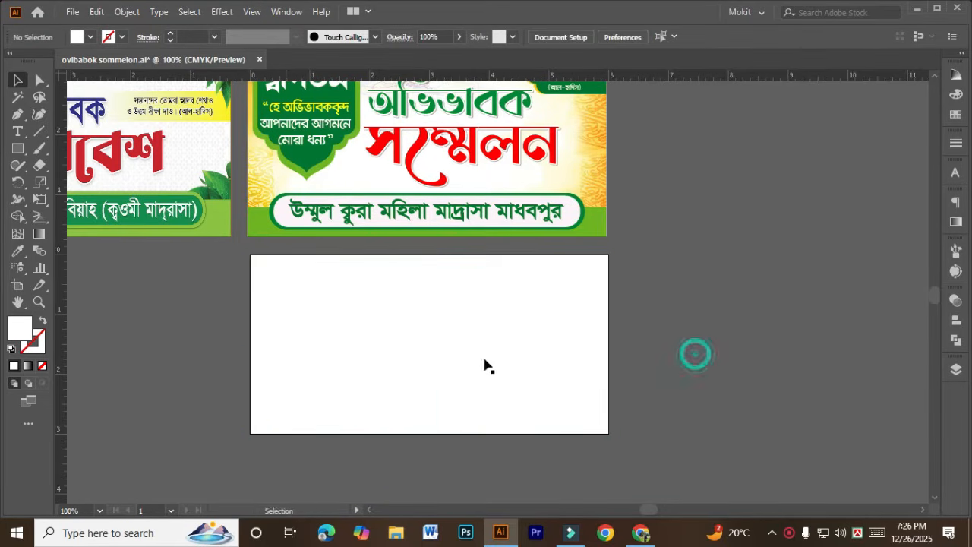
left_click_drag(466, 354, 612, 391)
left_click(195, 372)
left_click_drag(491, 341, 551, 356)
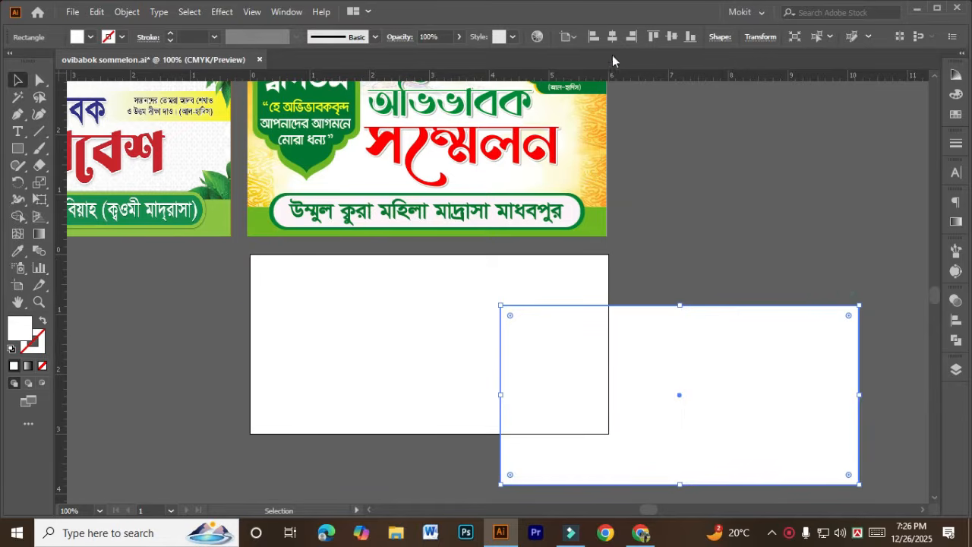
left_click(612, 36)
left_click(672, 37)
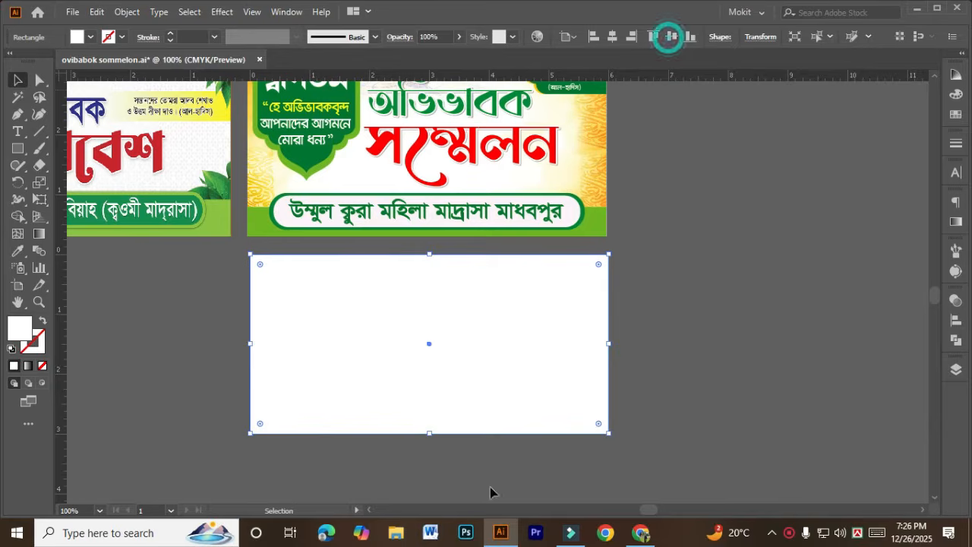
left_click(768, 356)
- Offset the white rectangle's path inward by -0.125 in with miter joins
key("space")
left_click_drag(741, 289, 658, 362)
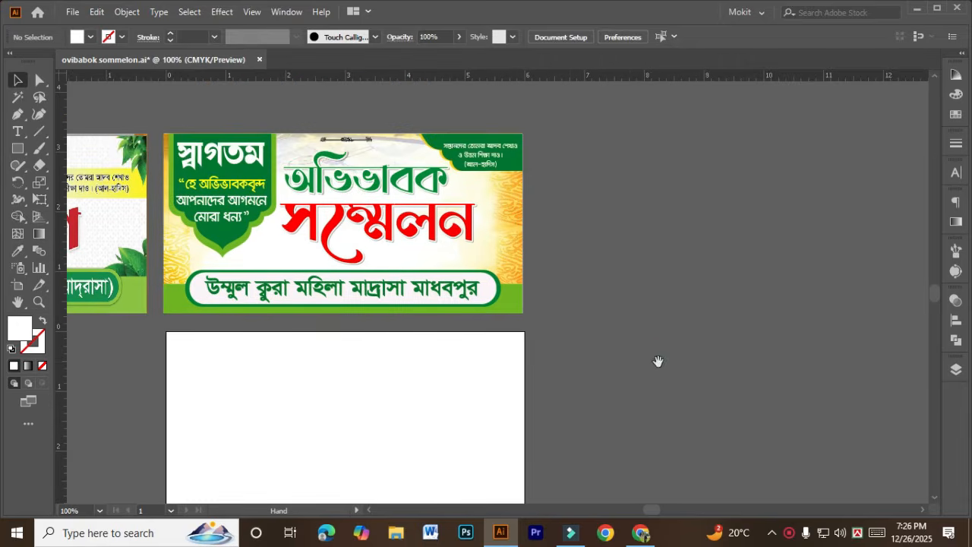
scroll(486, 436, "down", 5)
left_click(376, 326)
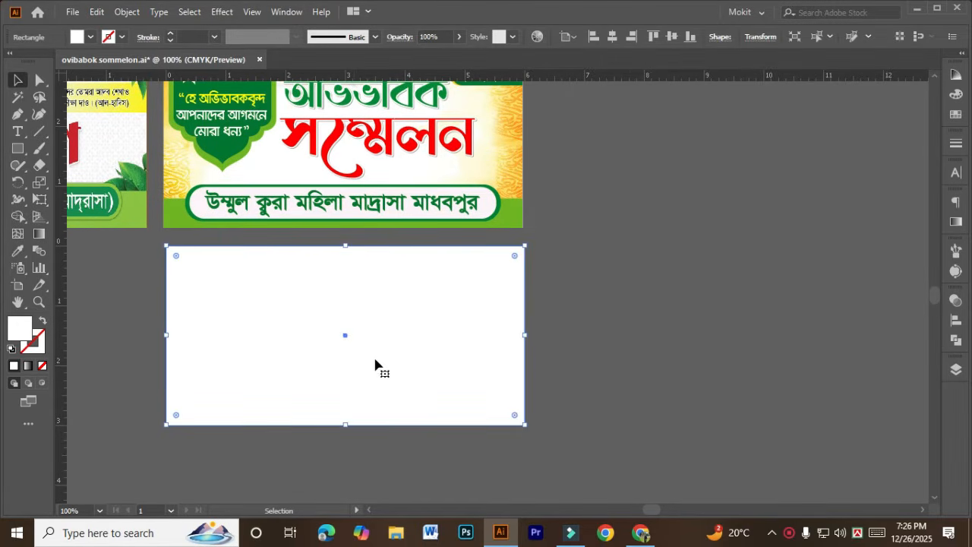
key("a")
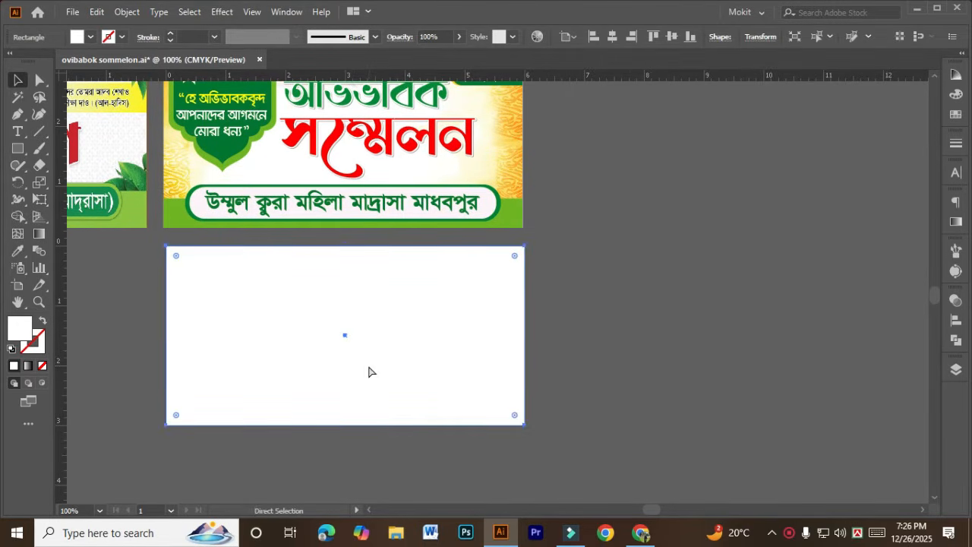
key("ctrl+alt+o")
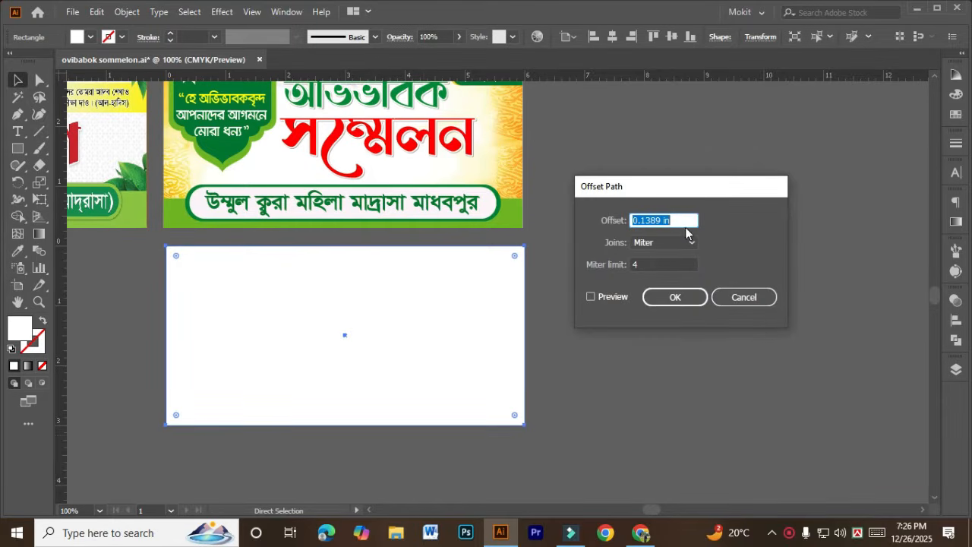
type("0")
type("-0.125")
left_click(591, 296)
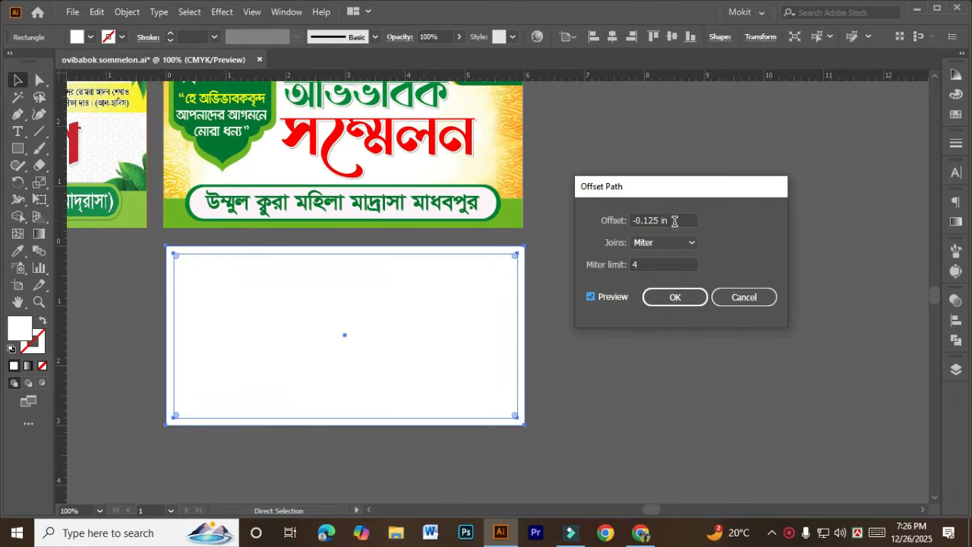
left_click(678, 296)
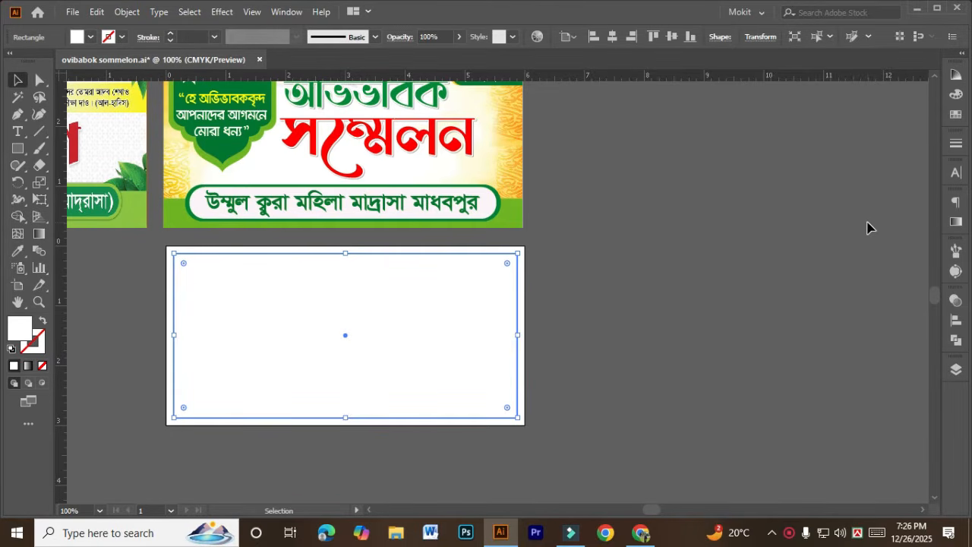
- Convert the inner offset rectangle into guides, leaving the guides locked
right_click(449, 320)
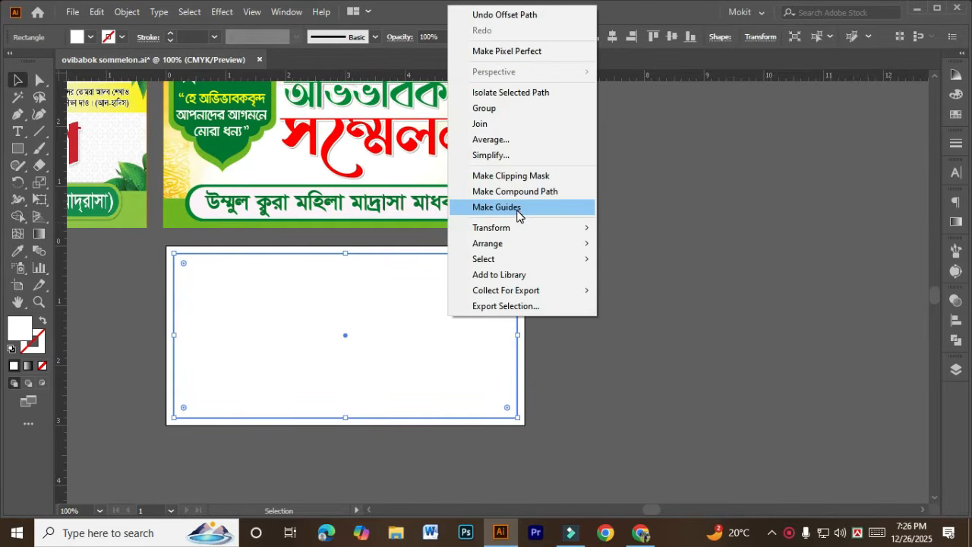
left_click(517, 207)
right_click(454, 324)
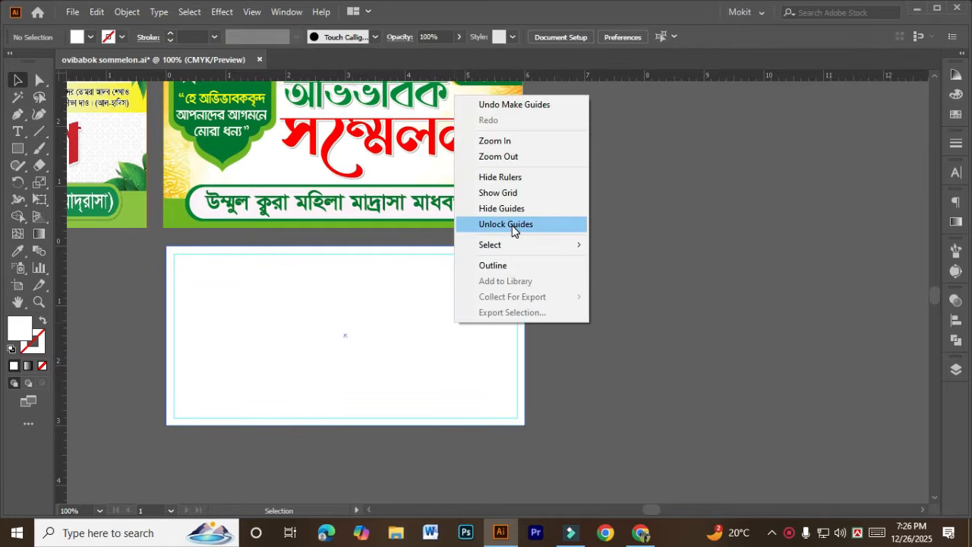
left_click(371, 372)
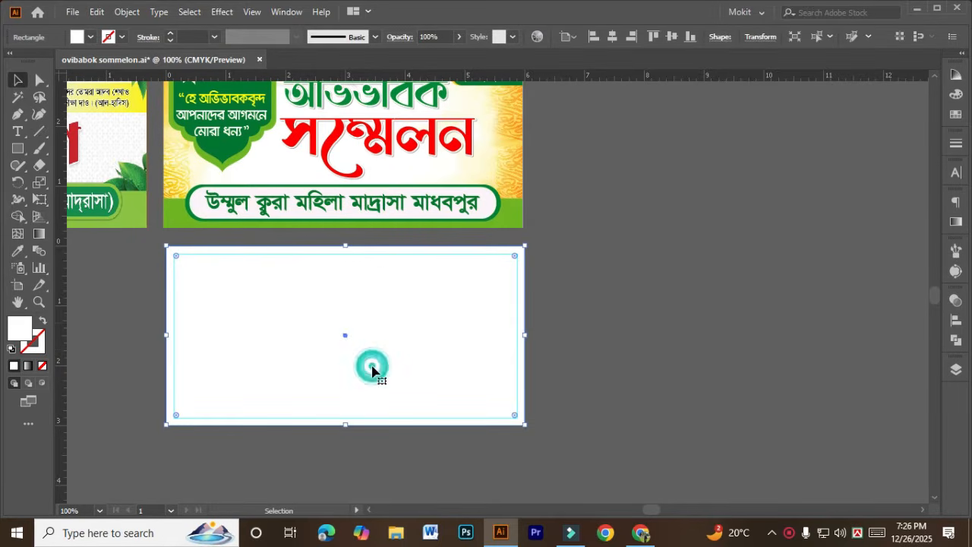
- Check whether the margin guides inside the white rectangle can be selected
left_click(570, 347)
left_click(513, 337)
left_click(670, 317)
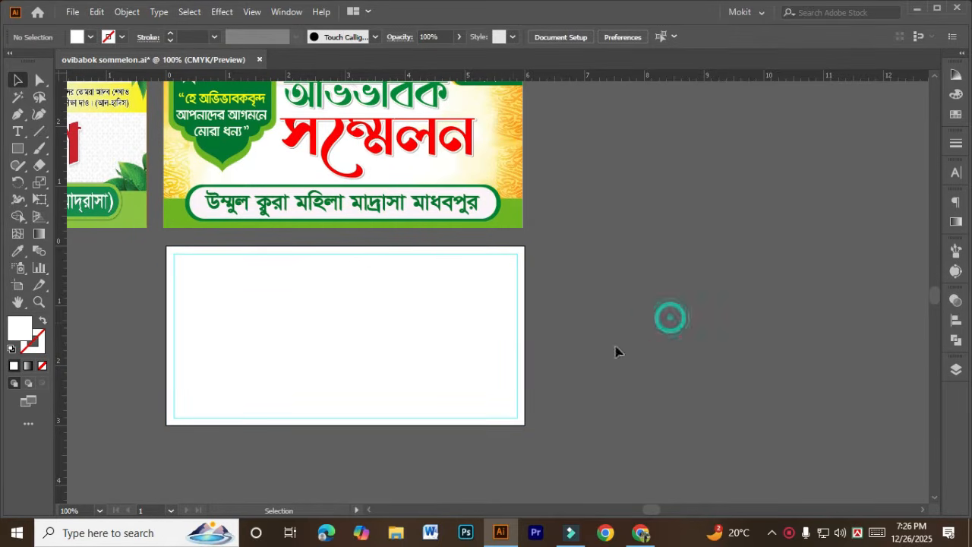
left_click_drag(685, 316, 276, 433)
left_click(296, 433)
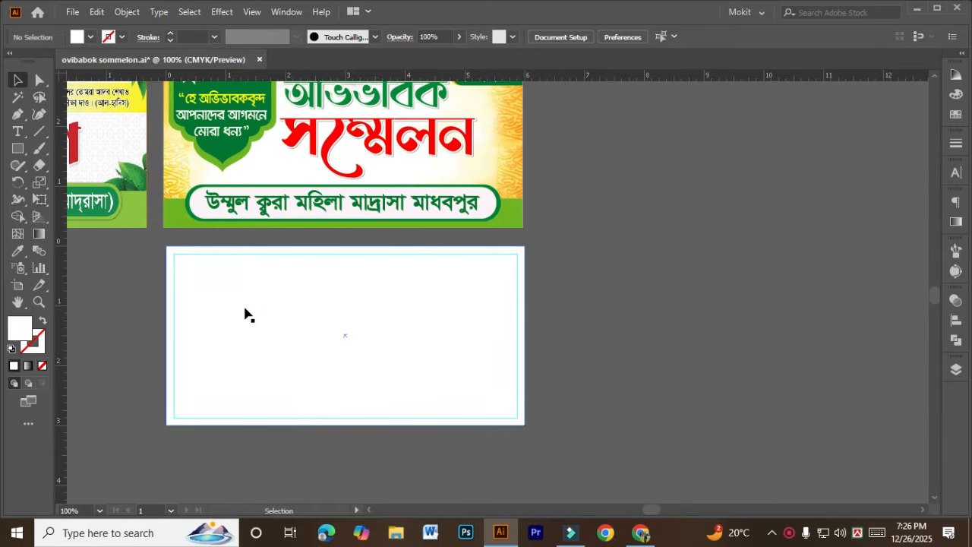
left_click_drag(256, 306, 345, 298)
left_click_drag(162, 312, 524, 416)
left_click(794, 373)
left_click_drag(759, 293, 648, 322)
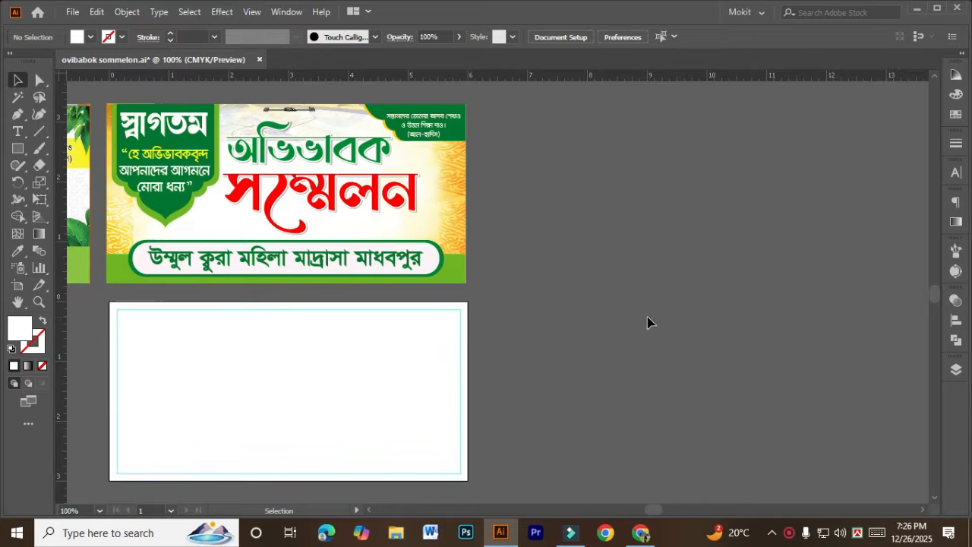
- Ungroup the finished "অভিভাবক সম্মেলন" banner so its parts can be selected separately
left_click(458, 203)
left_click(574, 255)
left_click(455, 206)
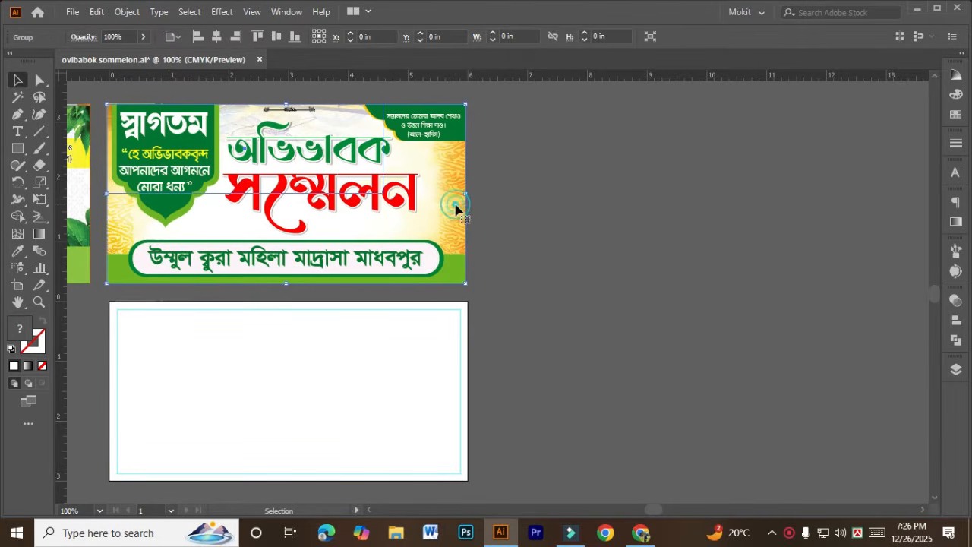
right_click(455, 207)
left_click(496, 324)
left_click(625, 291)
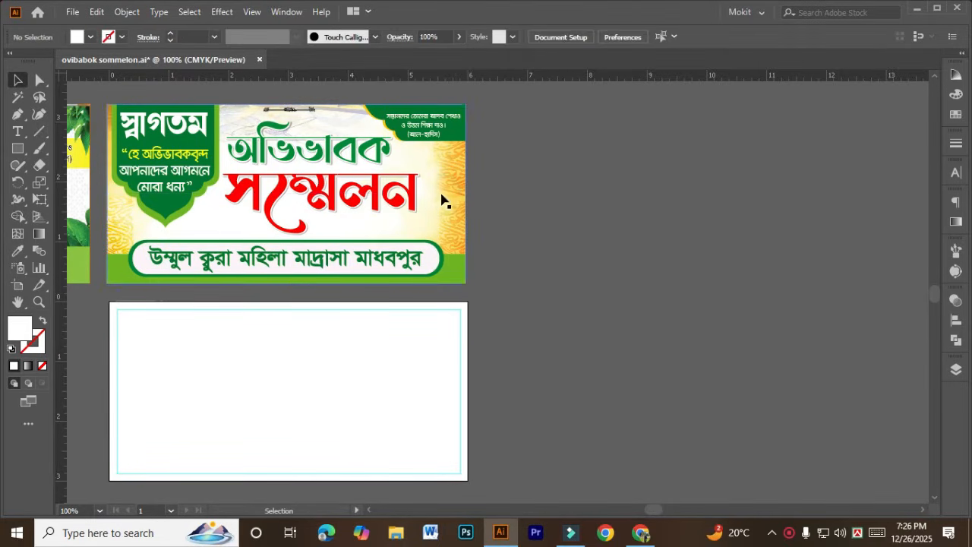
- Copy the banner's yellow patterned background onto the white rectangle and align it to the artboard's left and top edges
left_click(446, 203)
left_click_drag(447, 198, 503, 381)
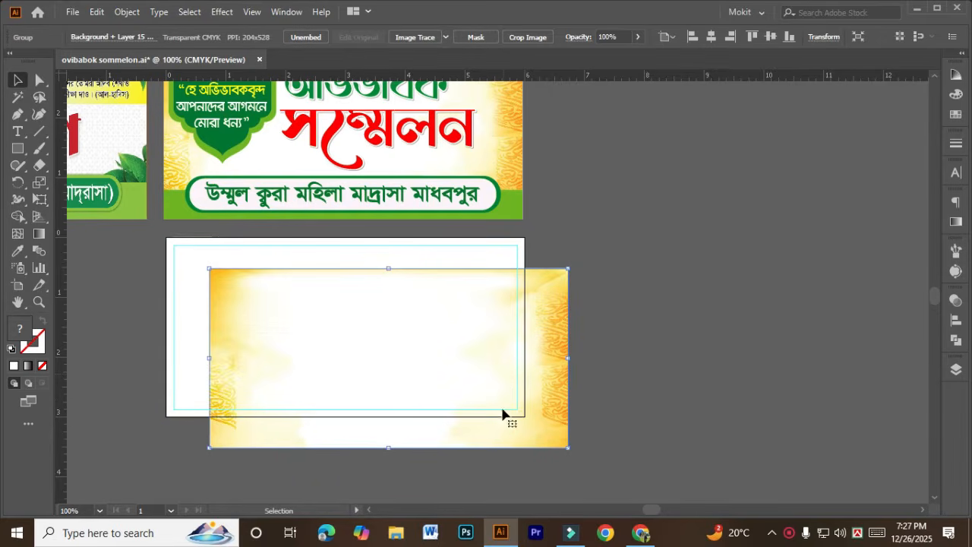
left_click_drag(434, 366, 477, 369)
left_click_drag(398, 337, 354, 326)
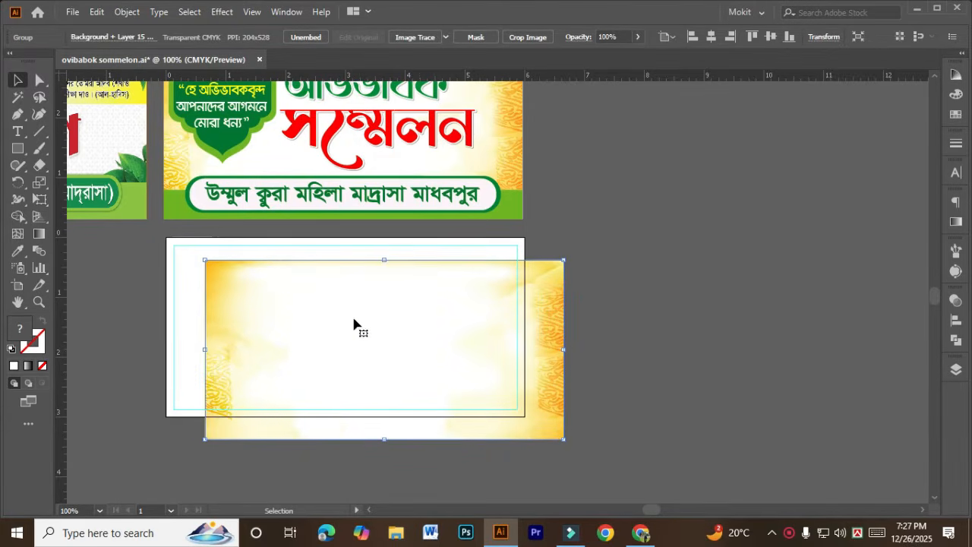
left_click(689, 38)
left_click(752, 40)
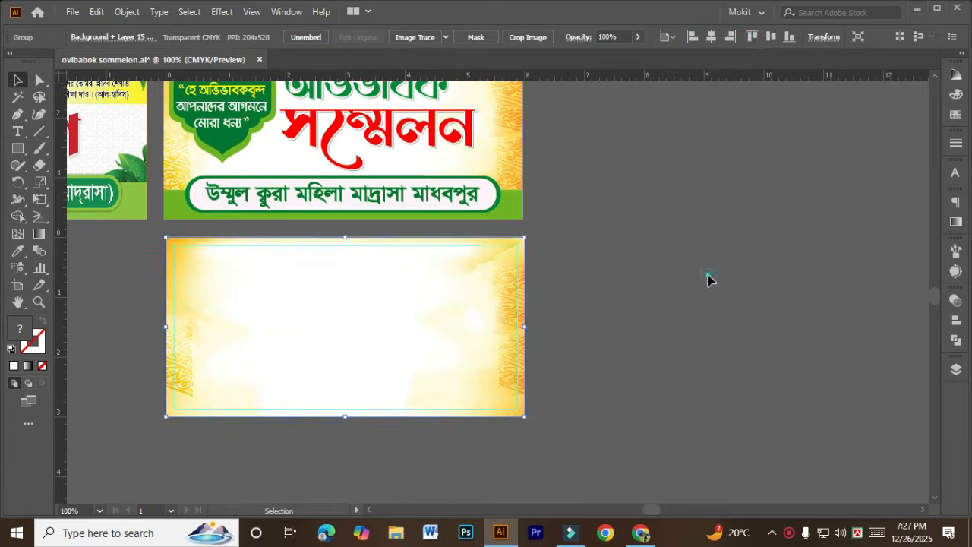
left_click(708, 277)
- Move the copied yellow background off the white rectangle to the empty space just to its right
scroll(483, 324, "up", 2)
left_click_drag(382, 310, 504, 293)
scroll(449, 329, "down", 1)
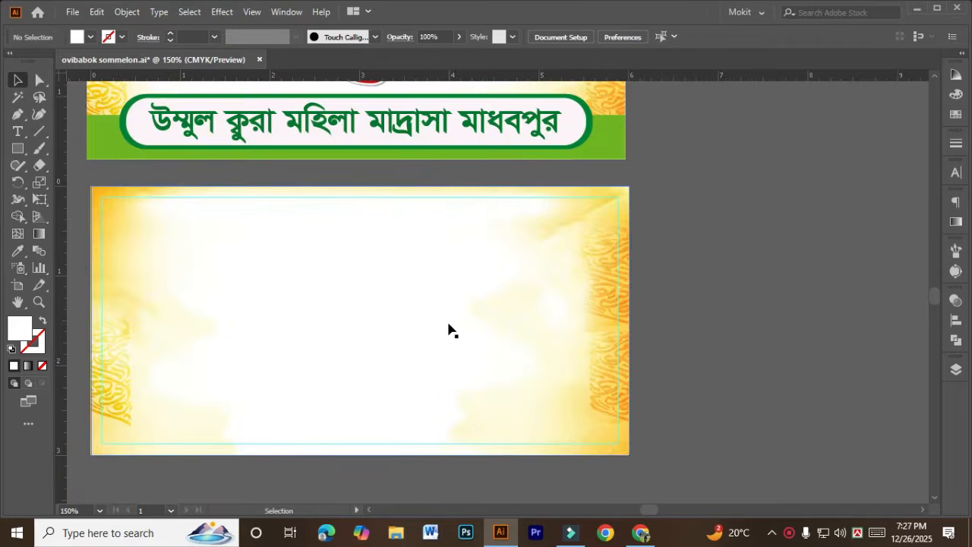
left_click_drag(331, 336, 400, 300)
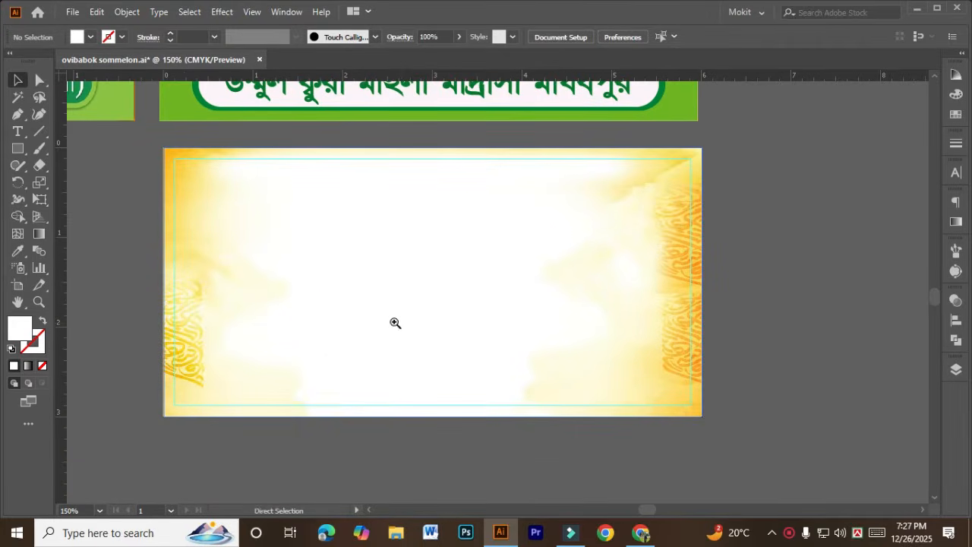
scroll(392, 322, "down", 2)
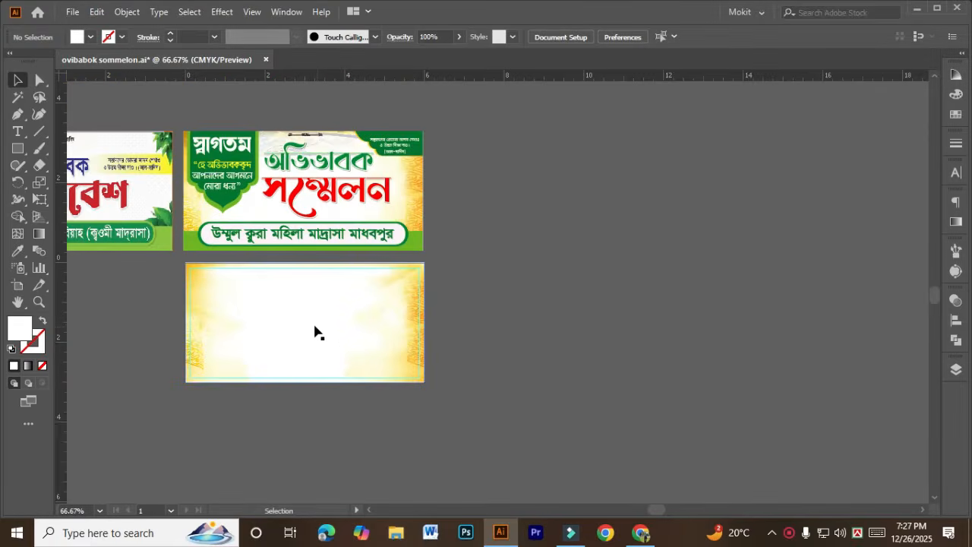
left_click_drag(315, 332, 530, 386)
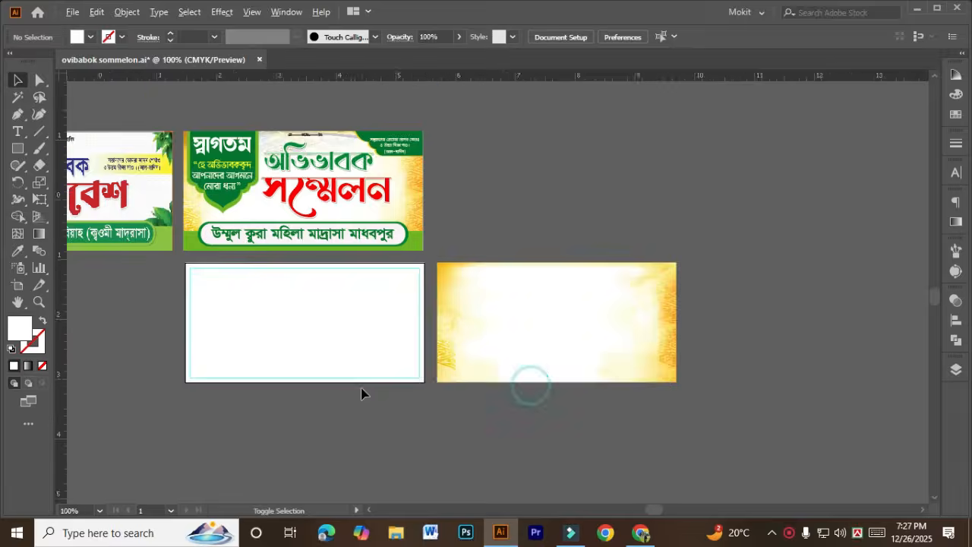
- Fill the white rectangle with a radial white-to-black gradient
scroll(341, 391, "up", 2)
left_click_drag(265, 354, 422, 399)
scroll(371, 297, "down", 1)
left_click(382, 247)
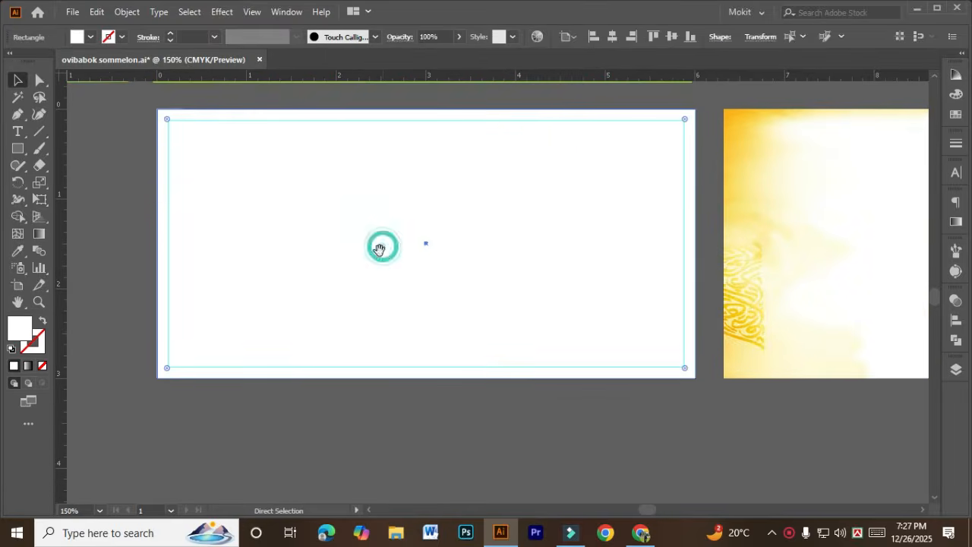
left_click_drag(423, 204, 397, 234)
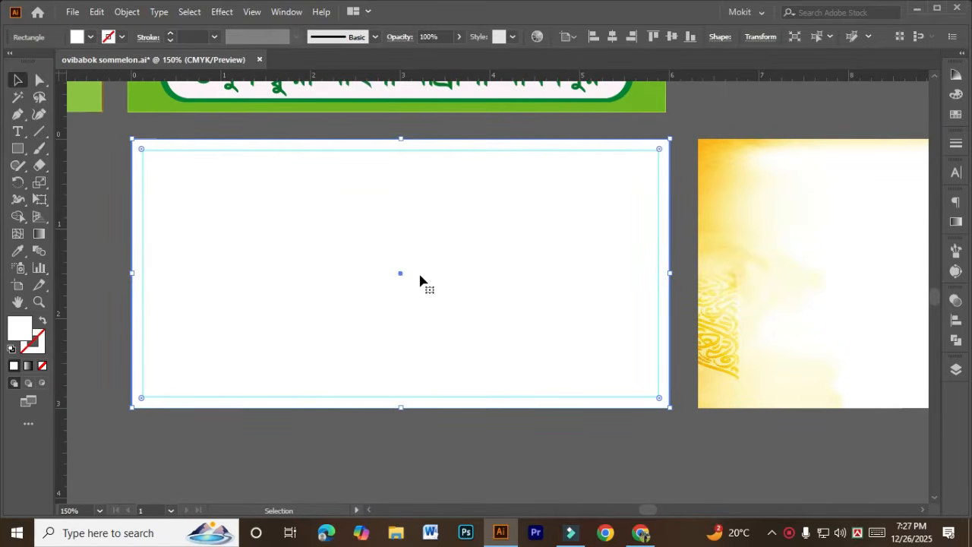
left_click_drag(539, 284, 223, 293)
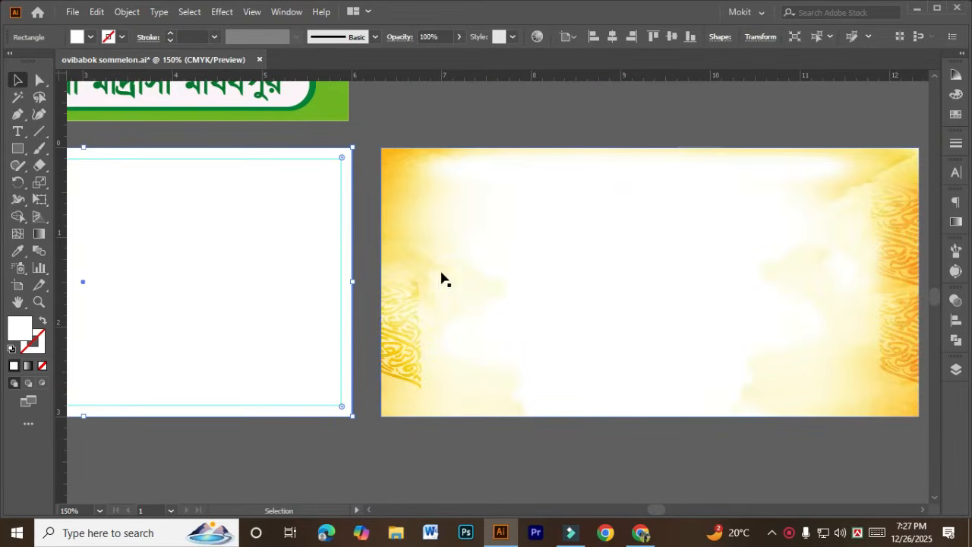
left_click_drag(291, 265, 630, 240)
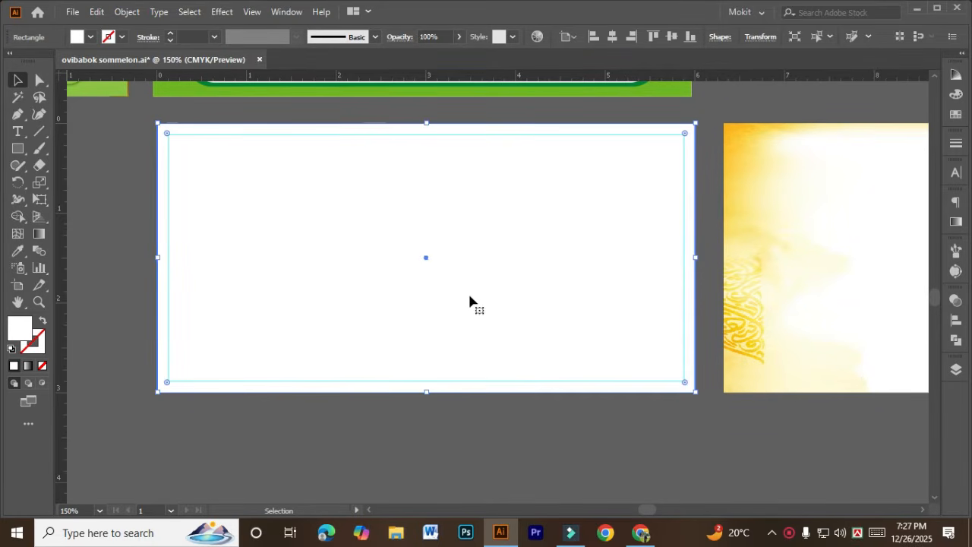
left_click(28, 365)
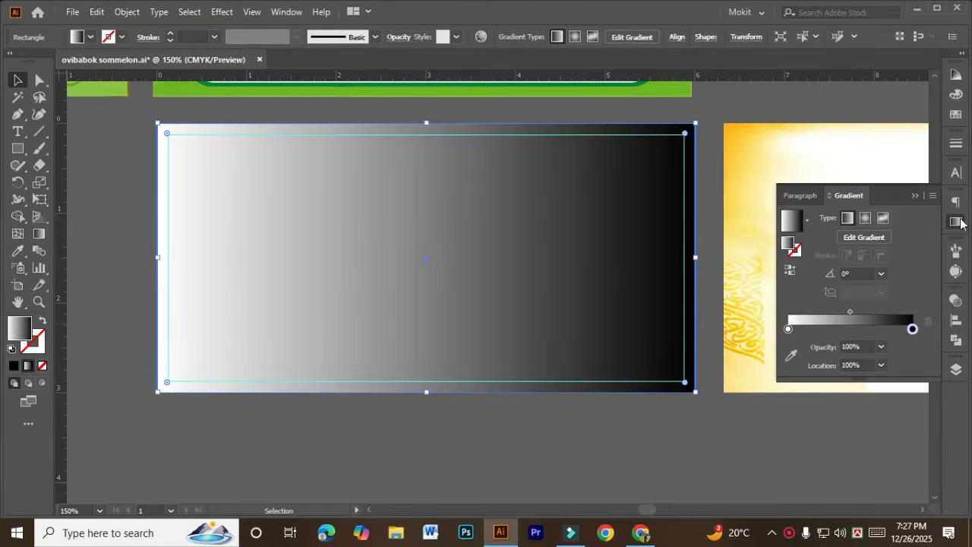
left_click(865, 217)
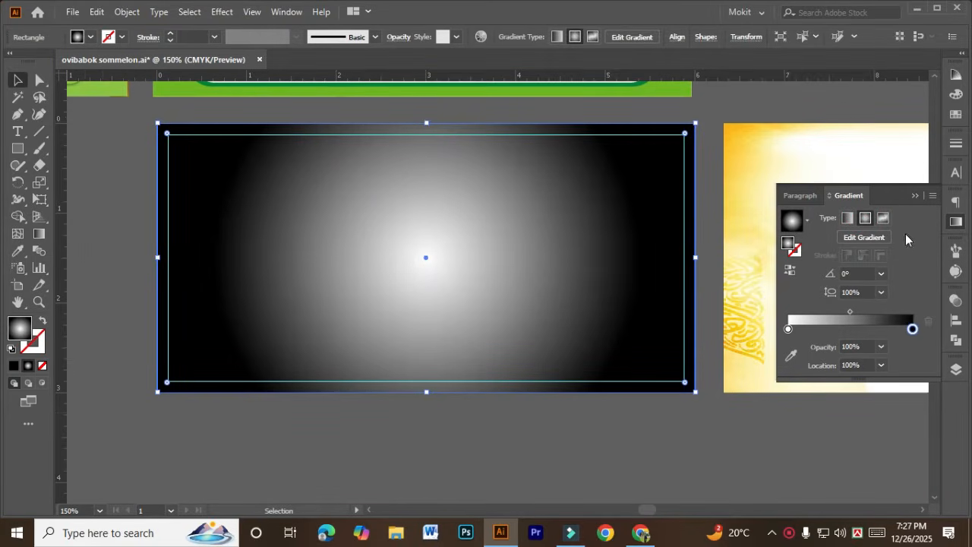
- Switch the gradient's outer colour stop to CMYK and set its black to 0% and yellow to 20%
double_click(911, 329)
left_click(911, 344)
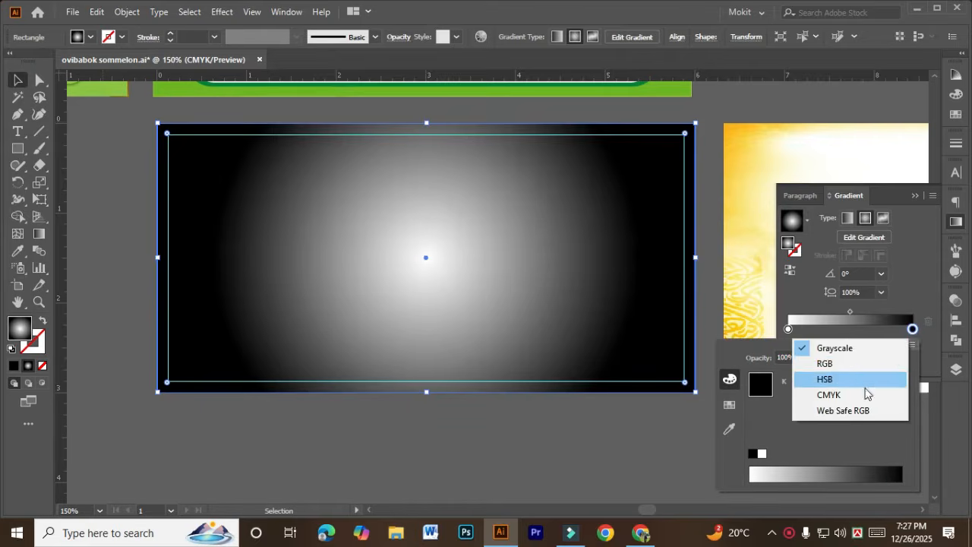
left_click(866, 392)
left_click_drag(838, 437, 763, 432)
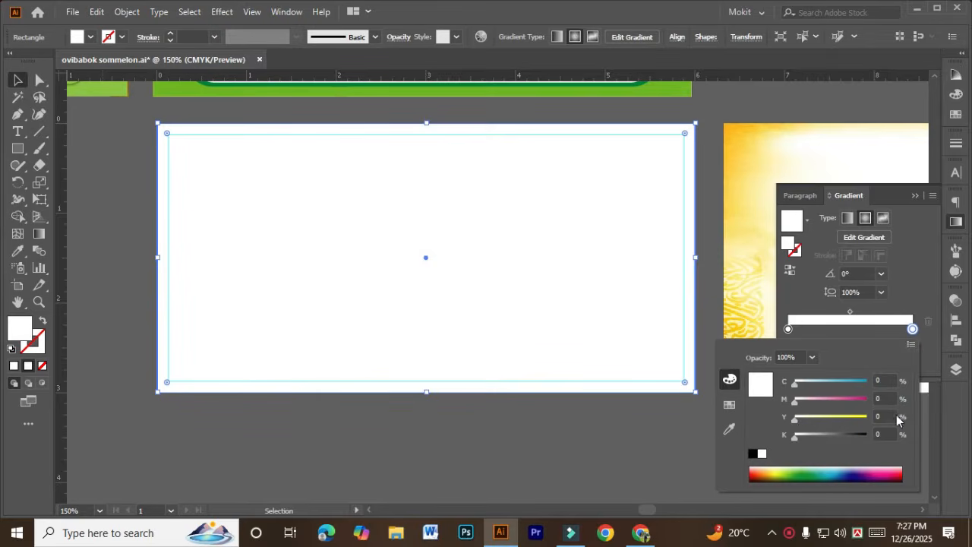
left_click_drag(892, 416, 829, 421)
type("20")
key("Return")
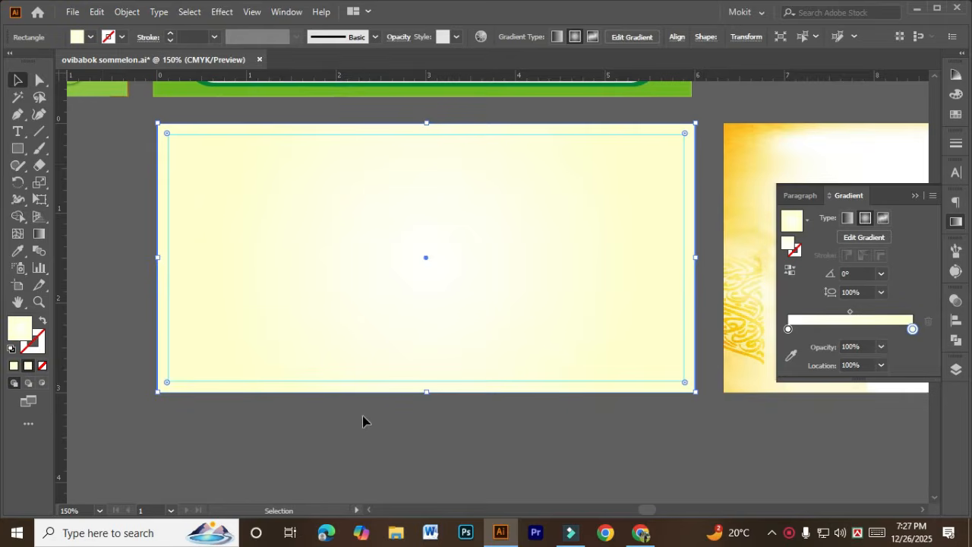
- Set the yellow value of the gradient's outer colour stop to 30%
double_click(914, 332)
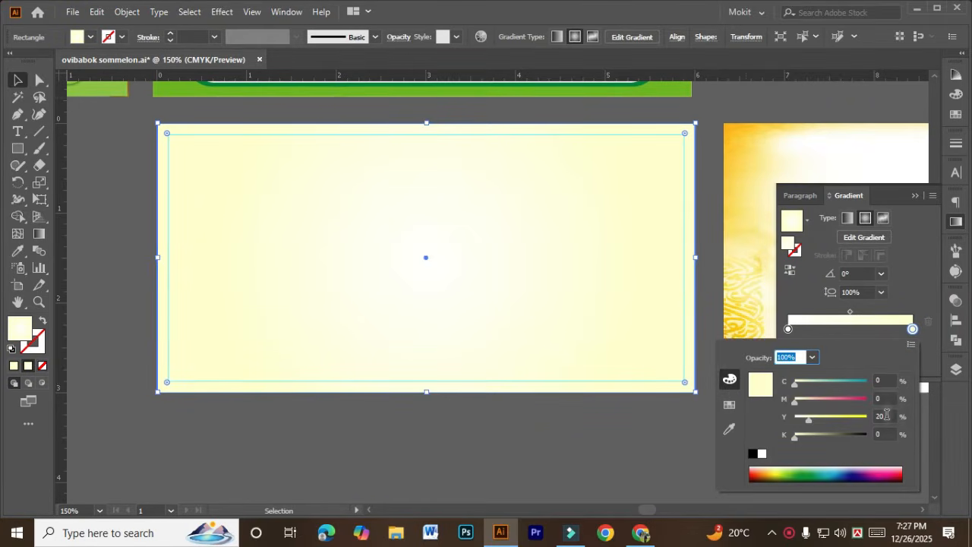
left_click_drag(886, 415, 782, 439)
type("30")
key("Return")
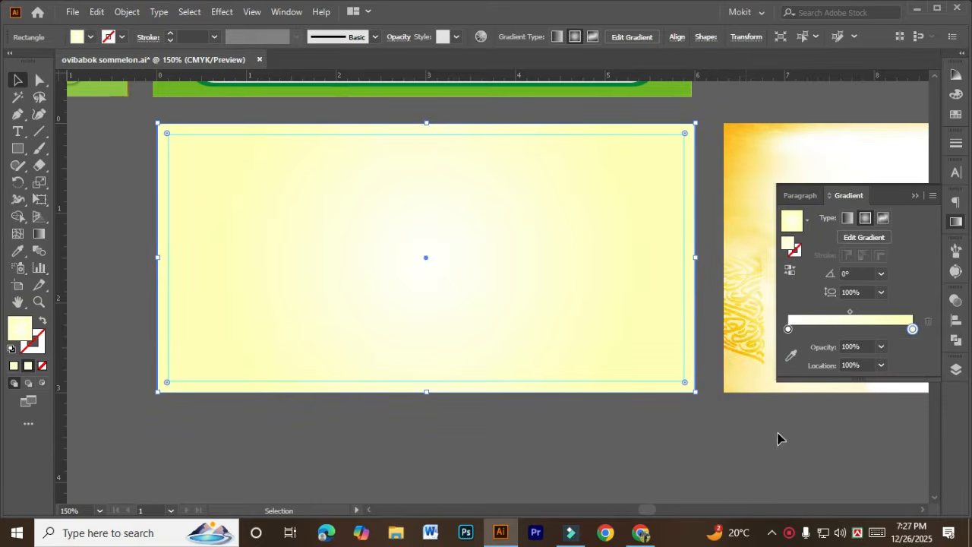
- Deselect the gradient-filled rectangle and close the gradient settings
left_click(535, 454)
left_click(915, 193)
left_click(494, 443)
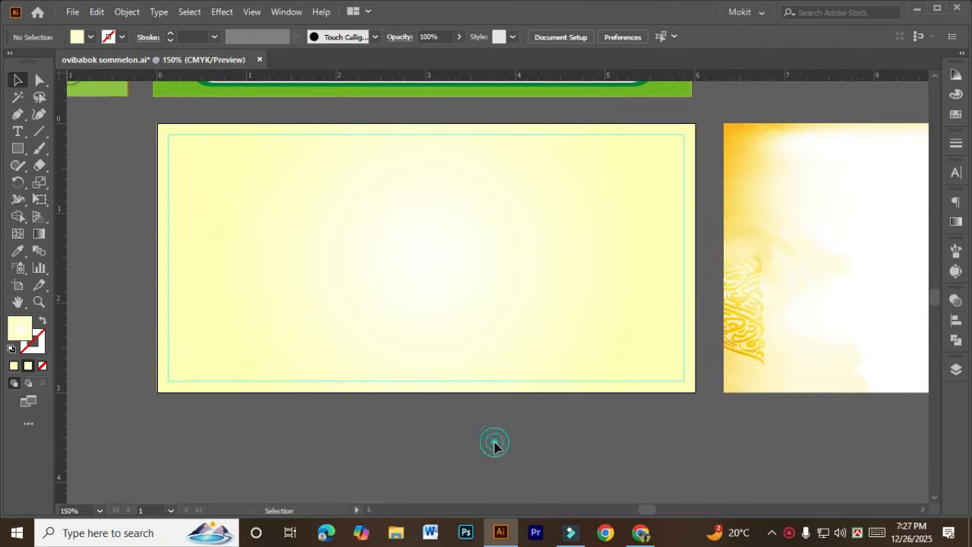
- Switch to Chrome and run a Google search for "arabic calligraphy png" in a new tab
left_click(640, 533)
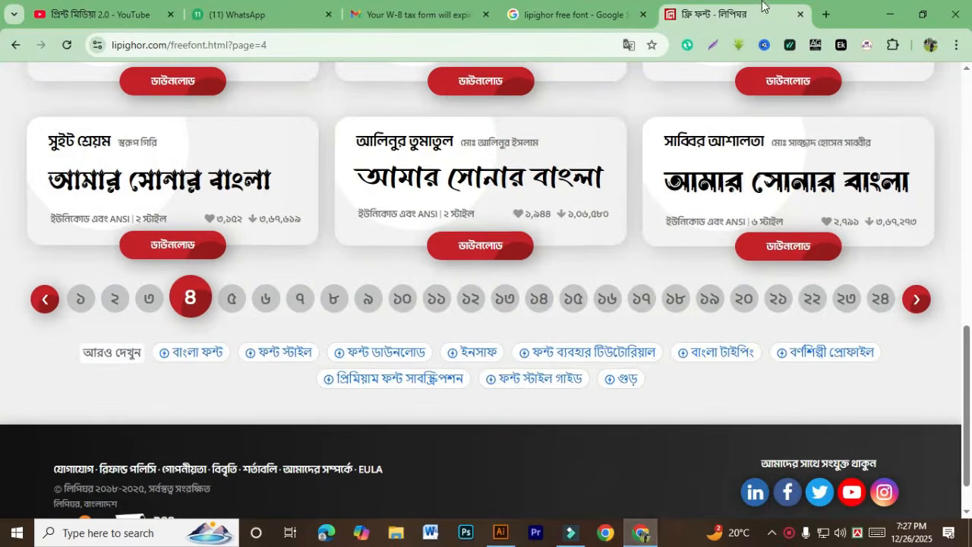
left_click(825, 14)
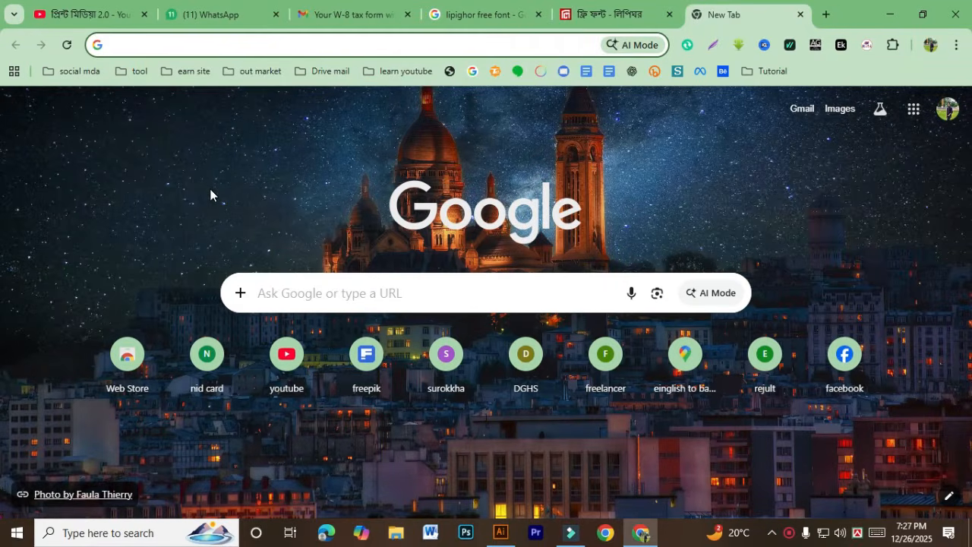
type("a")
key("BackSpace")
type("rabi")
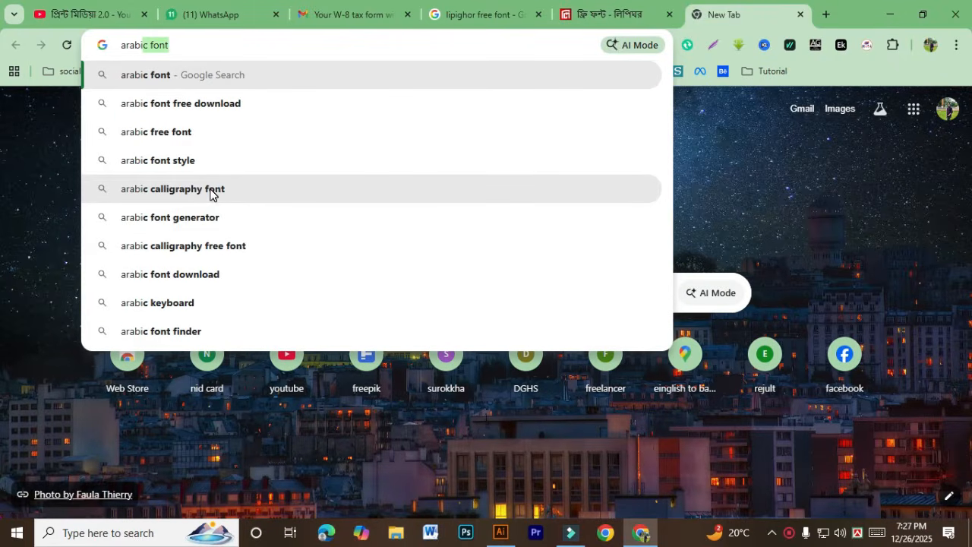
type("c c")
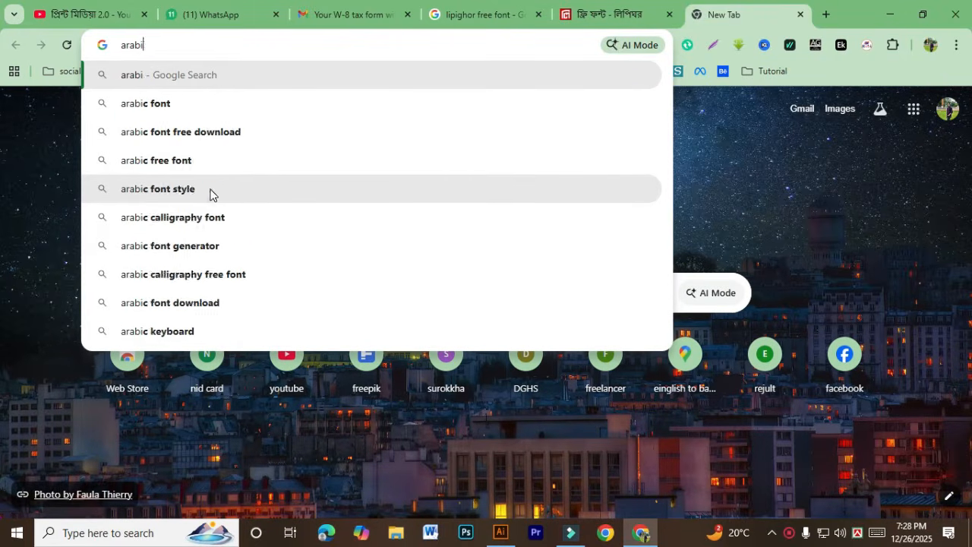
type("l")
key("BackSpace")
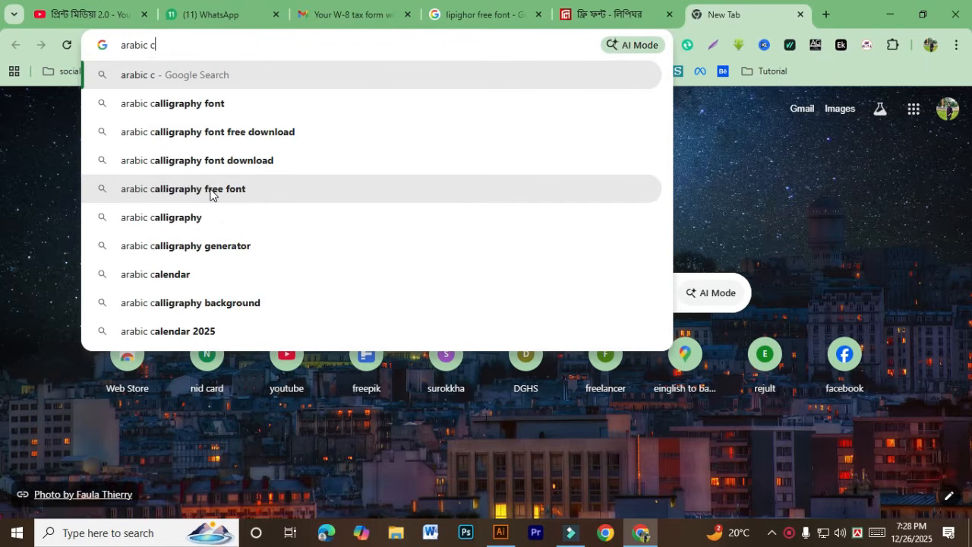
key("Down")
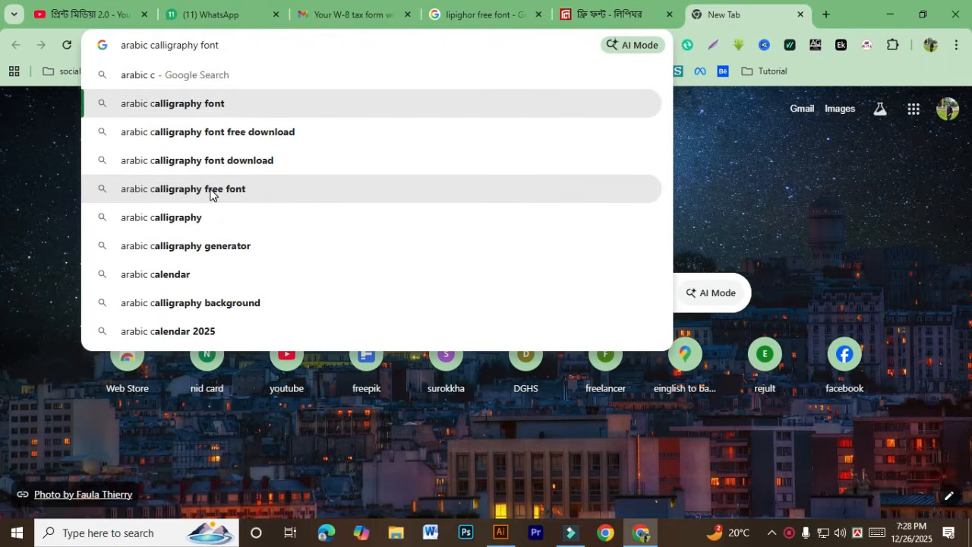
key("BackSpace")
key("BackSpace")
key("BackSpace")
key("BackSpace")
key("BackSpace")
type("png")
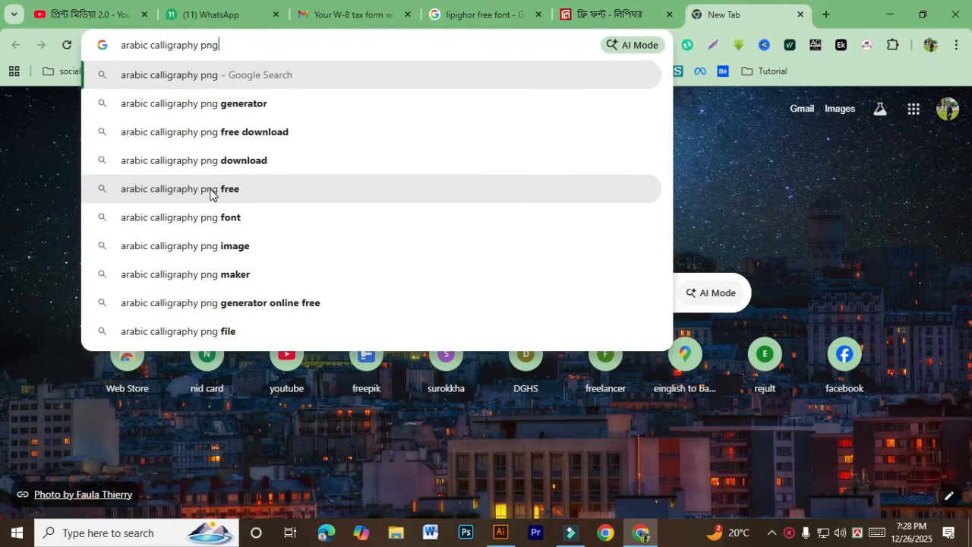
key("Return")
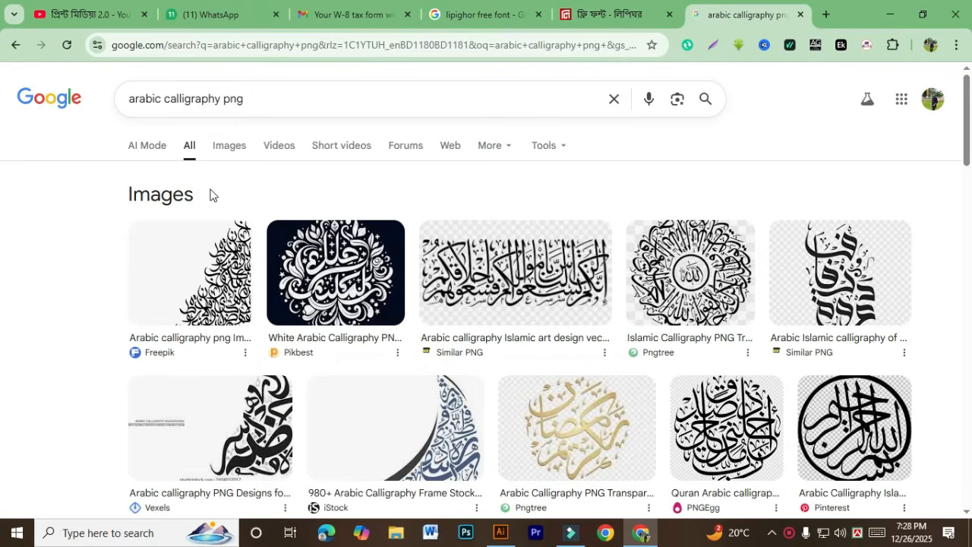
- Show the image results and open the black teardrop-shaped Pinterest calligraphy image in its own tab
left_click(231, 150)
scroll(455, 319, "down", 2)
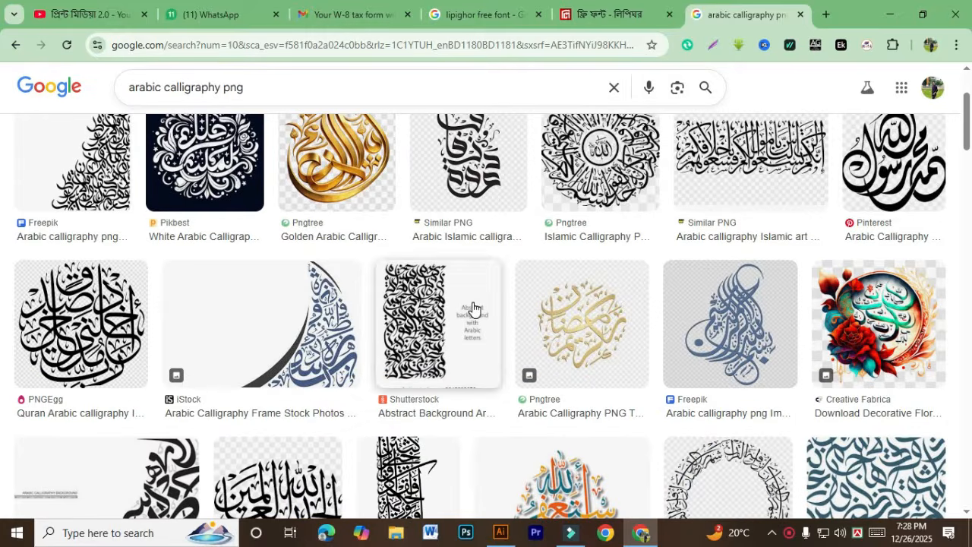
left_click(906, 182)
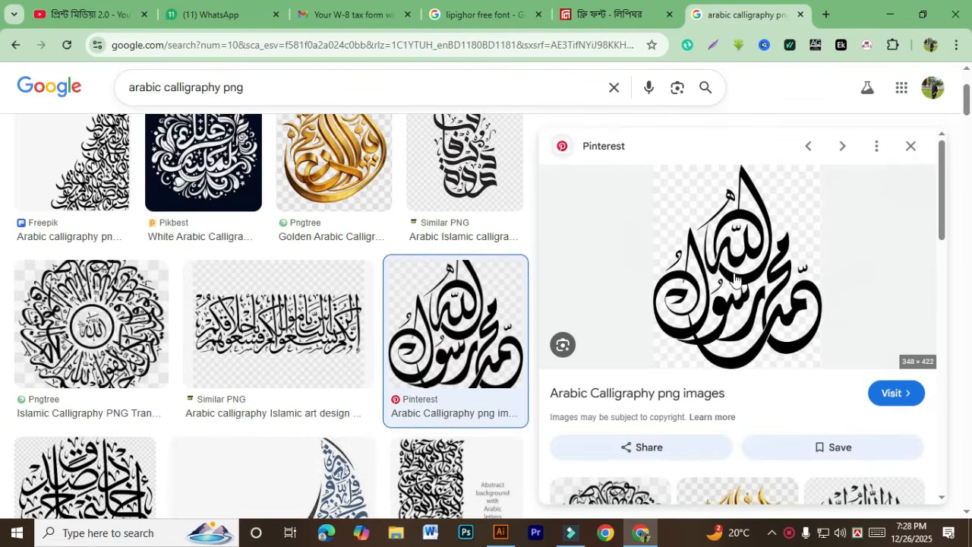
scroll(739, 240, "down", 4)
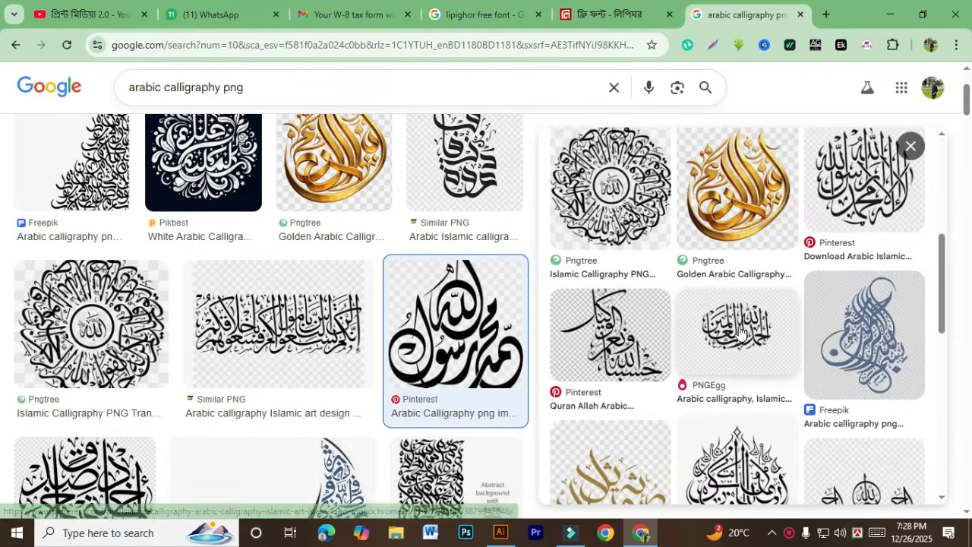
scroll(738, 335, "up", 4)
right_click(744, 311)
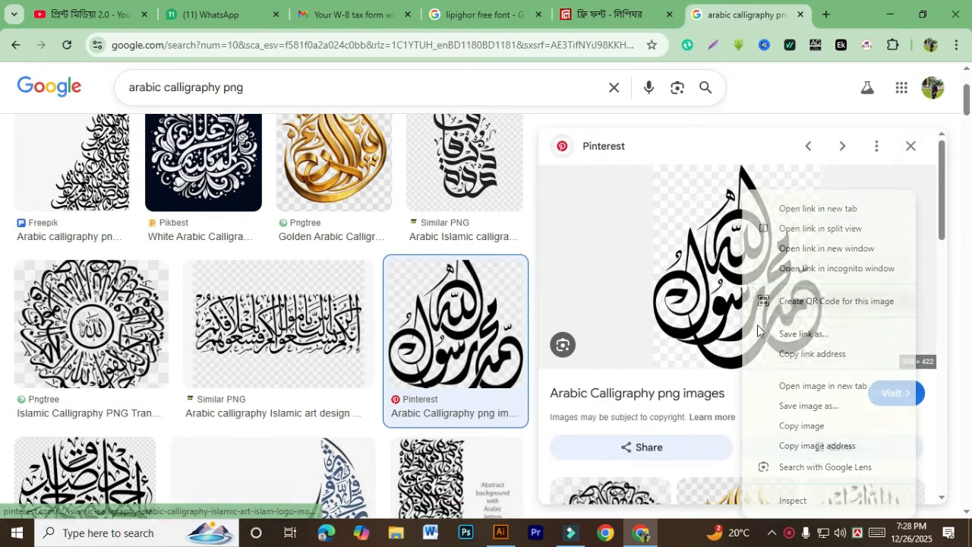
left_click(794, 384)
left_click(738, 17)
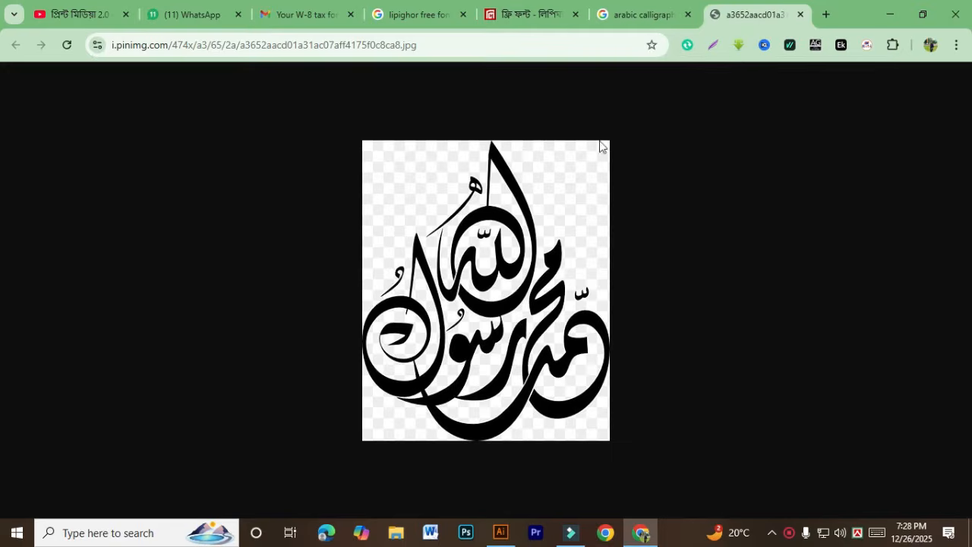
- Copy the calligraphy image, paste it into the Illustrator document and move it to the empty area left of the cream rectangle
right_click(477, 252)
left_click(521, 310)
left_click(889, 14)
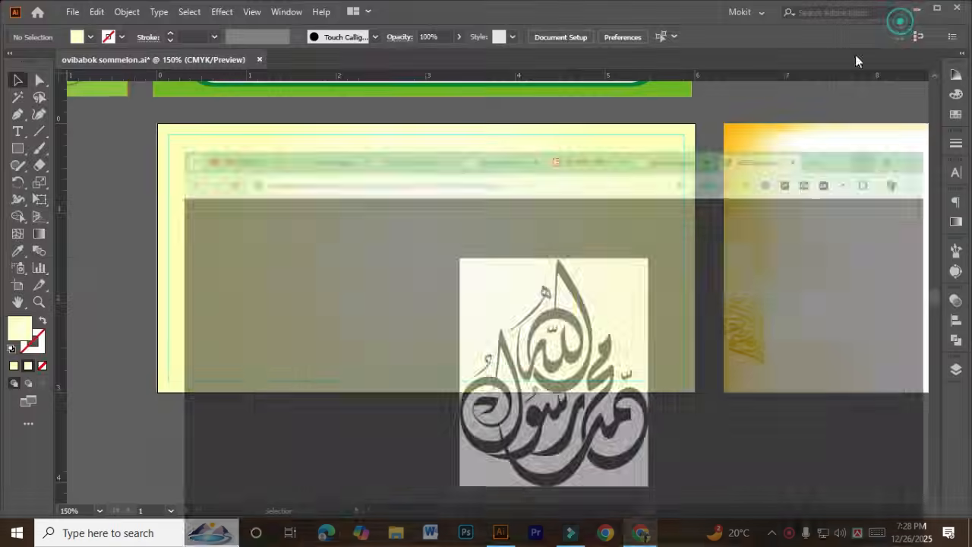
key("ctrl+v")
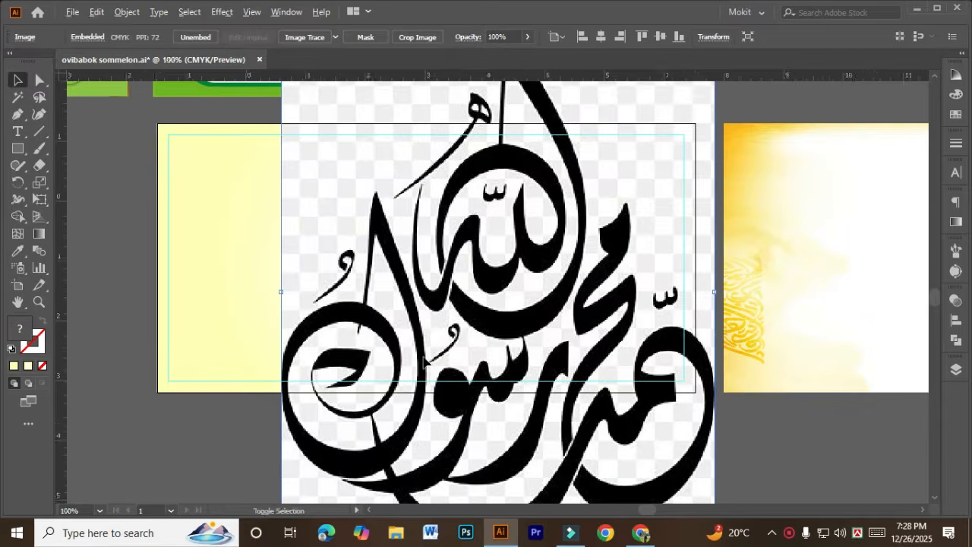
scroll(433, 392, "down", 2)
left_click_drag(481, 397, 558, 381)
left_click_drag(558, 381, 247, 387)
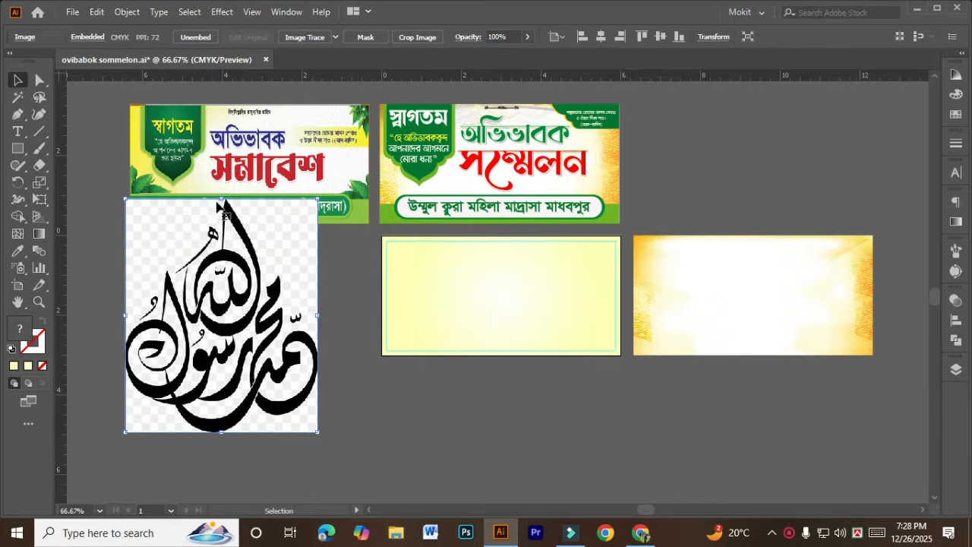
- Scale the pasted calligraphy image down proportionally to about 1.6 in wide and keep it beside the cream rectangle's left edge
left_click_drag(217, 196, 221, 354)
key("ctrl+z")
left_click(399, 397)
left_click(251, 327)
left_click_drag(218, 390, 335, 331)
scroll(337, 331, "up", 4)
scroll(347, 354, "down", 1)
left_click_drag(362, 375, 347, 340)
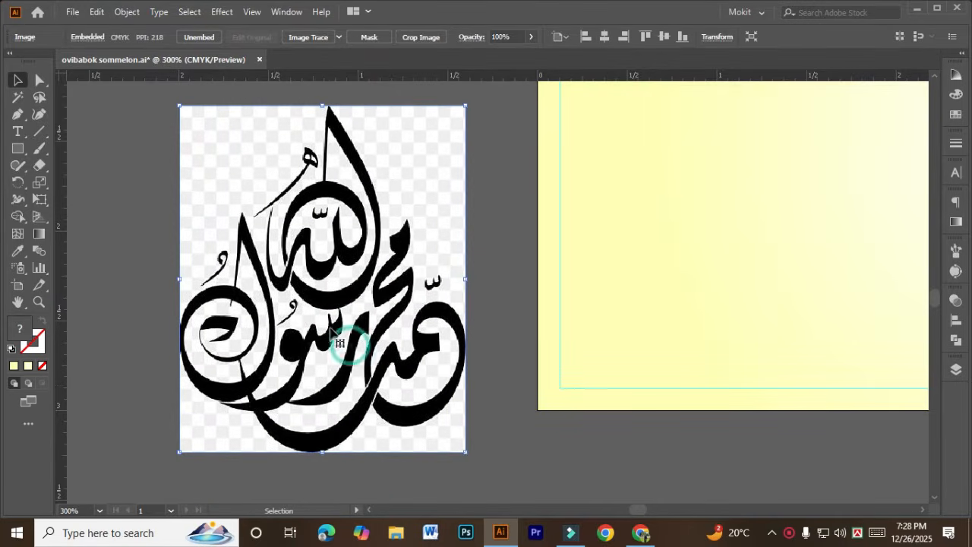
- Trace the calligraphy image with the Silhouettes preset and expand the tracing into vector paths
left_click(339, 38)
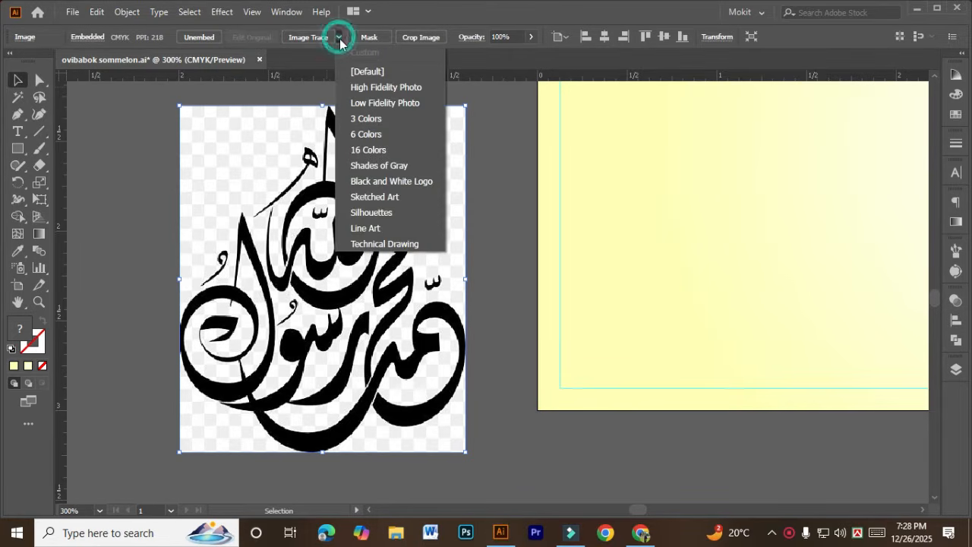
left_click(372, 216)
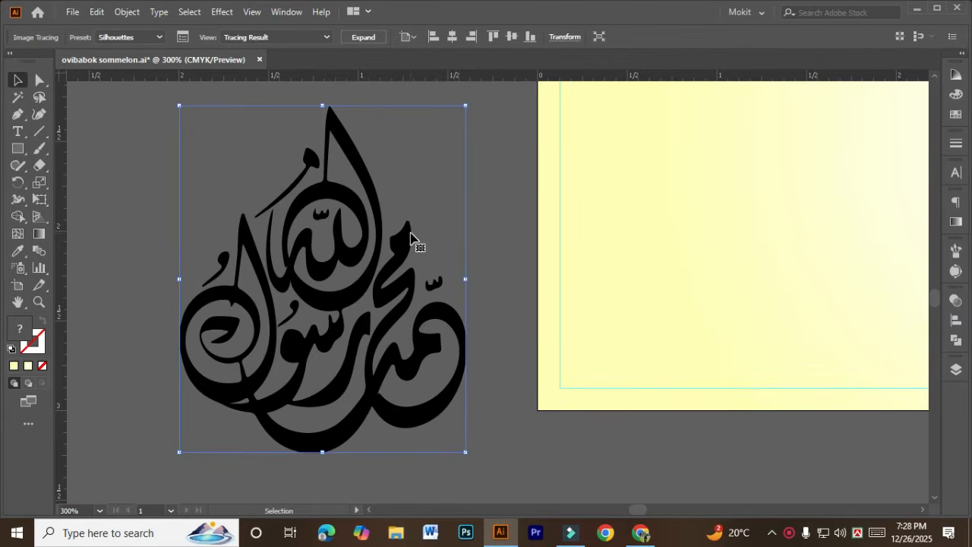
left_click(368, 41)
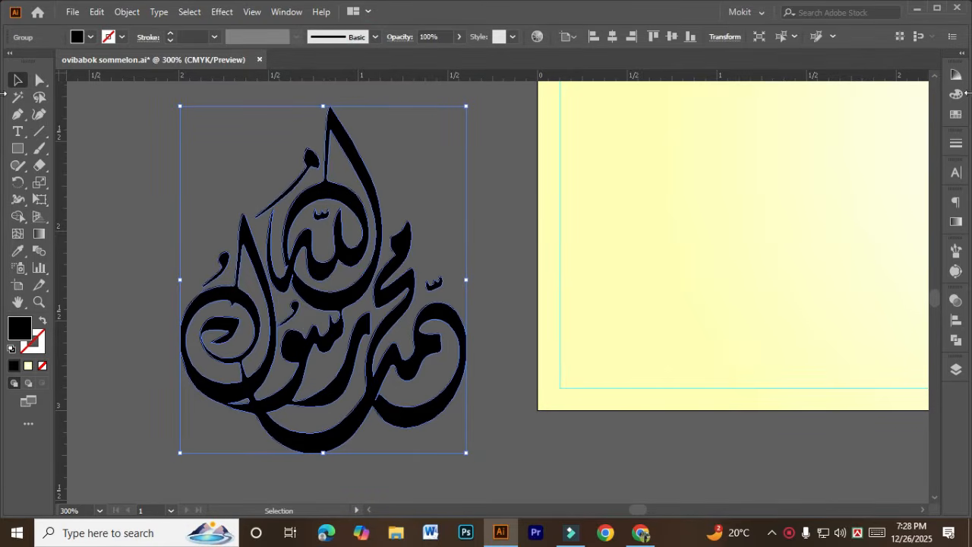
- Switch the calligraphy's fill to CMYK and set it to C 0, M 24, Y 100, K 0
left_click(958, 96)
left_click(933, 71)
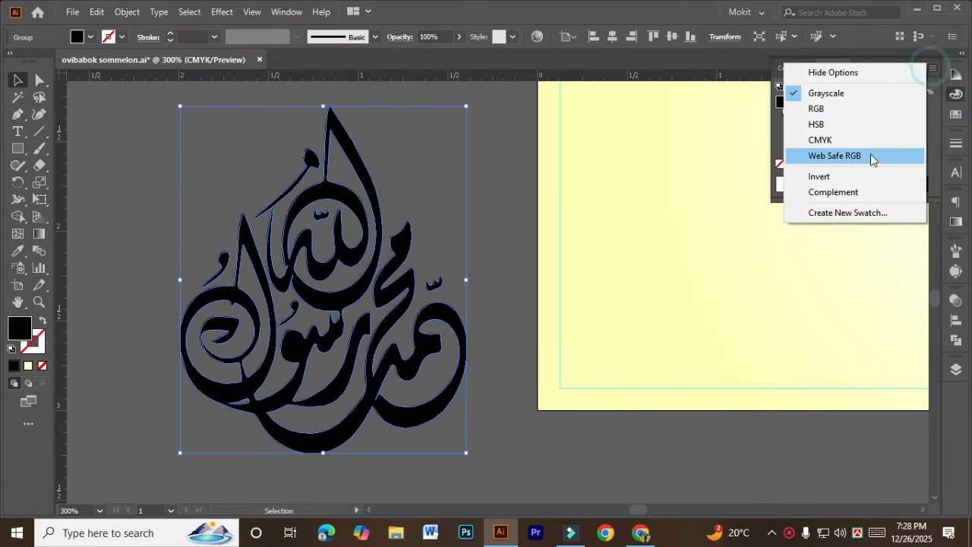
left_click(862, 141)
left_click(848, 143)
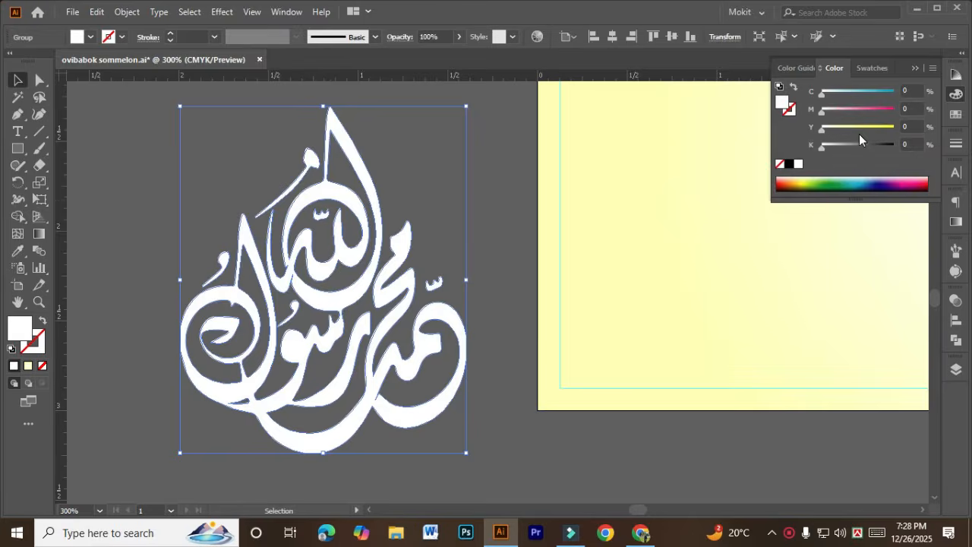
left_click(860, 133)
left_click(838, 109)
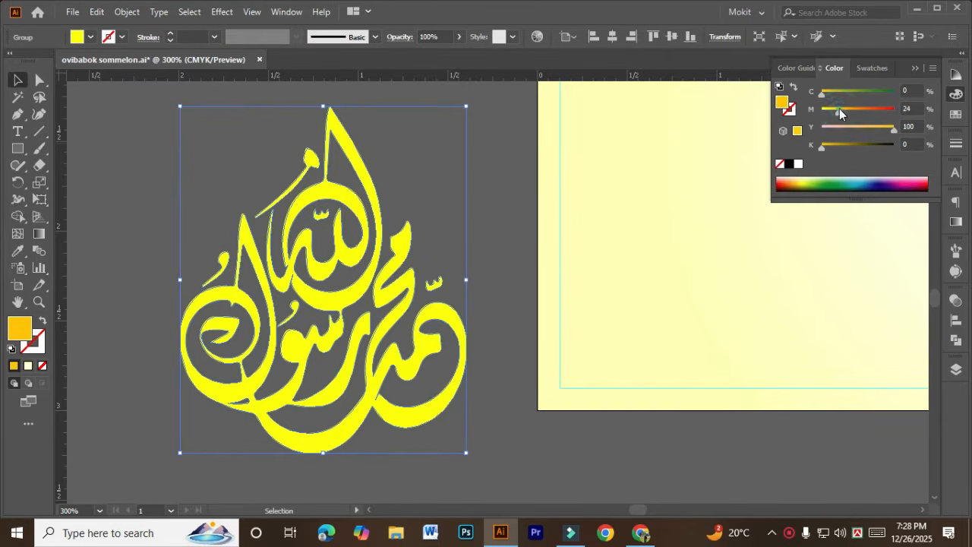
- Move the calligraphy across the cream rectangle's left edge and enlarge it to about 2.6 × 3.2 in
left_click(70, 305)
scroll(357, 273, "down", 1)
left_click_drag(366, 283, 507, 218)
left_click_drag(517, 151, 509, 195)
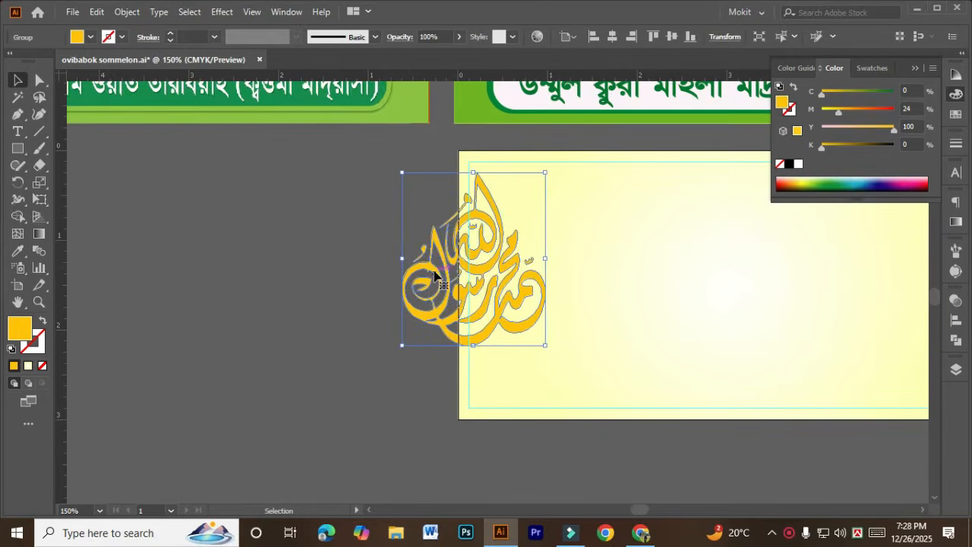
left_click_drag(400, 266, 313, 273)
left_click_drag(495, 304, 458, 323)
left_click(296, 417)
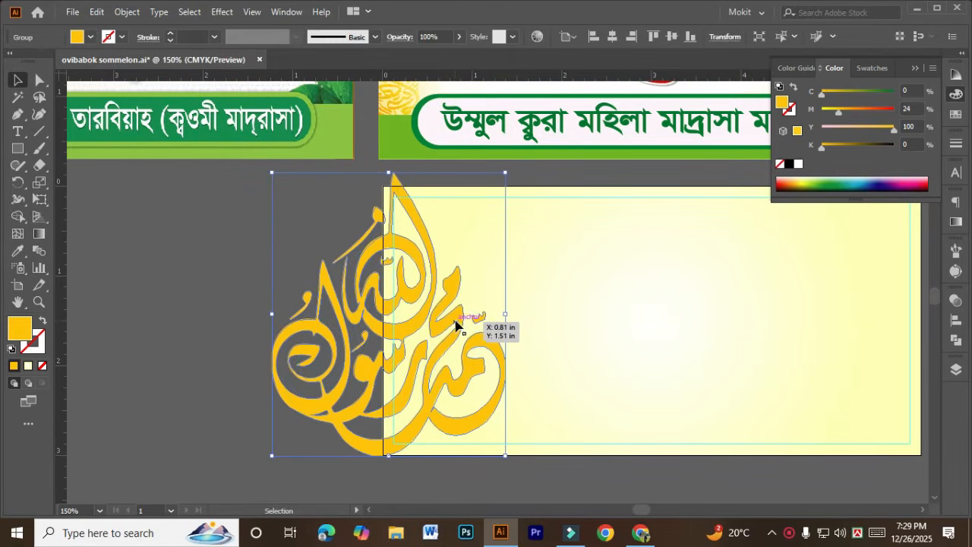
- Reduce the calligraphy's opacity to 43% and compare it with the existing banner
left_click(458, 41)
left_click_drag(447, 60, 429, 56)
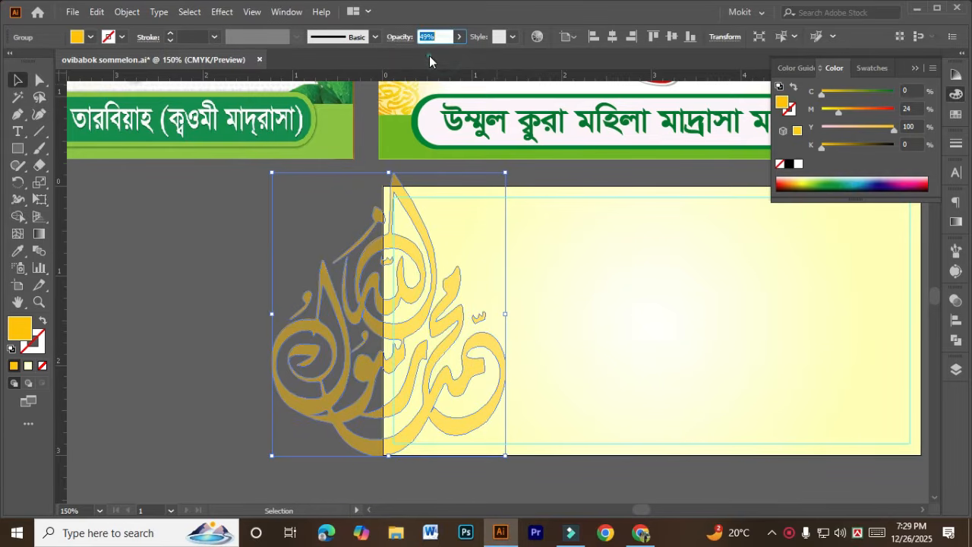
left_click(458, 38)
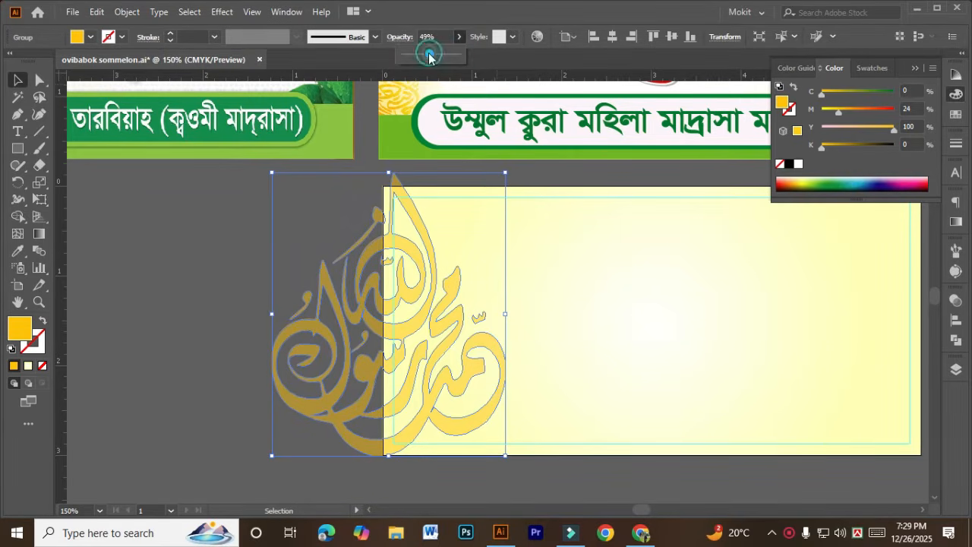
left_click(181, 346)
scroll(181, 346, "down", 2)
scroll(264, 376, "up", 5)
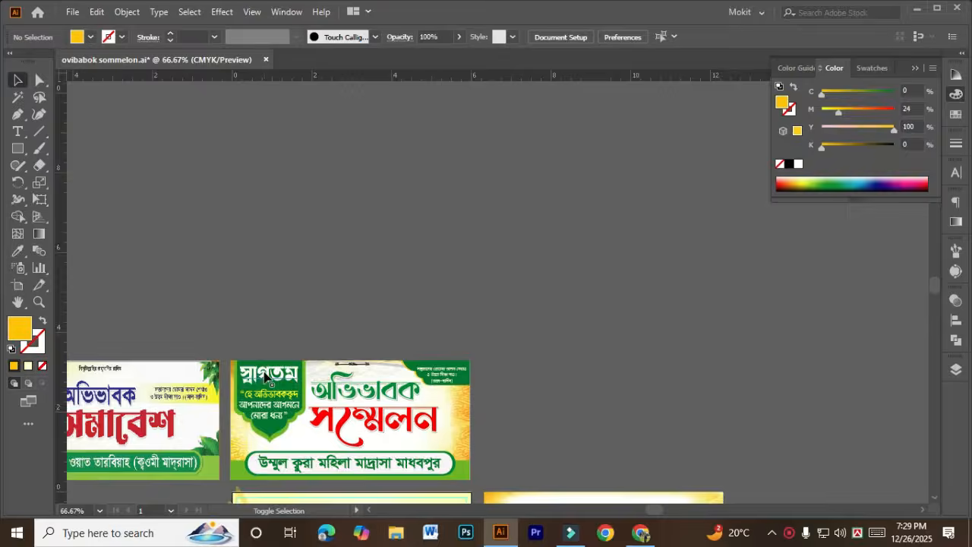
scroll(310, 378, "up", 1)
scroll(310, 378, "down", 4)
scroll(387, 373, "up", 2)
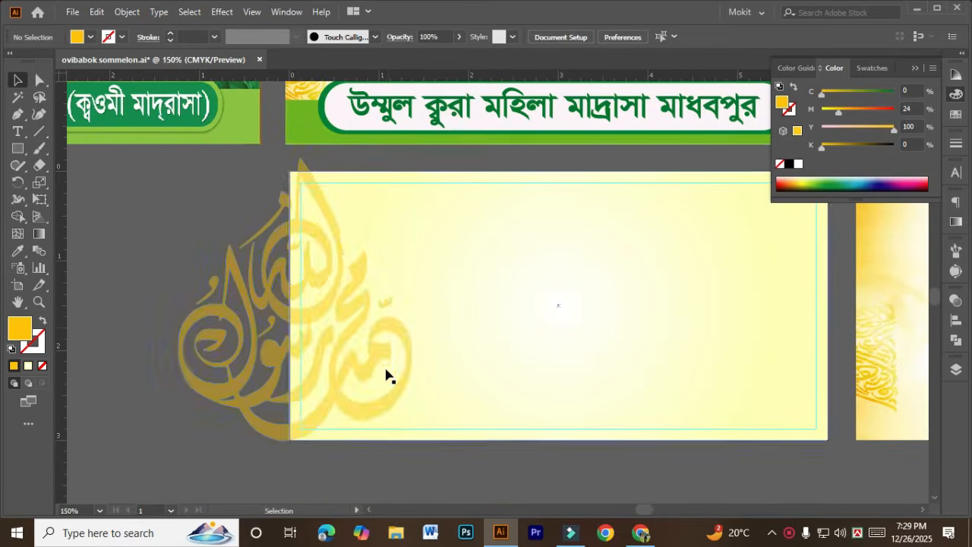
- Set the calligraphy fill's magenta to 31% and raise its opacity for a stronger orange tint
left_click(391, 332)
mouse_move(844, 123)
left_mouse_down()
mouse_move(854, 114)
mouse_move(844, 112)
left_mouse_up()
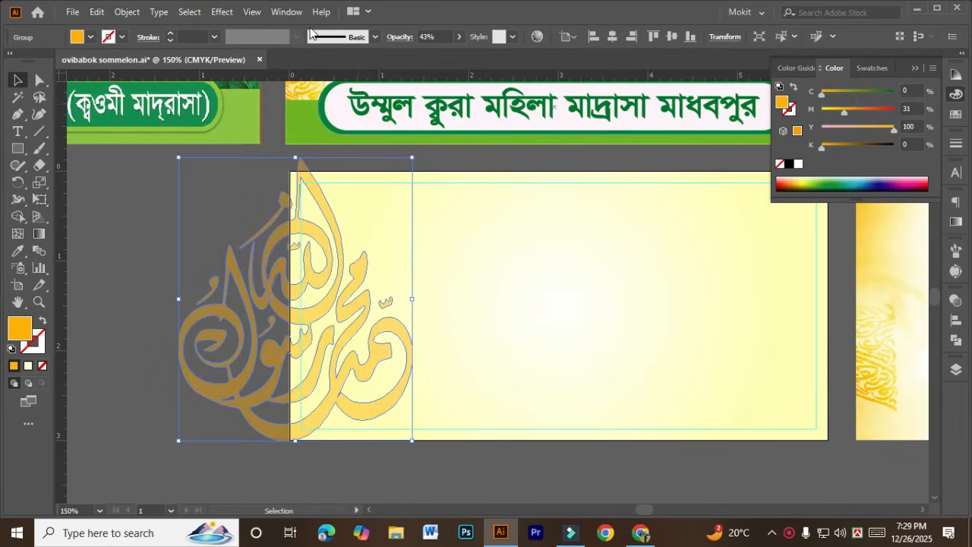
left_click(459, 36)
left_click_drag(438, 66, 473, 67)
left_click(113, 340)
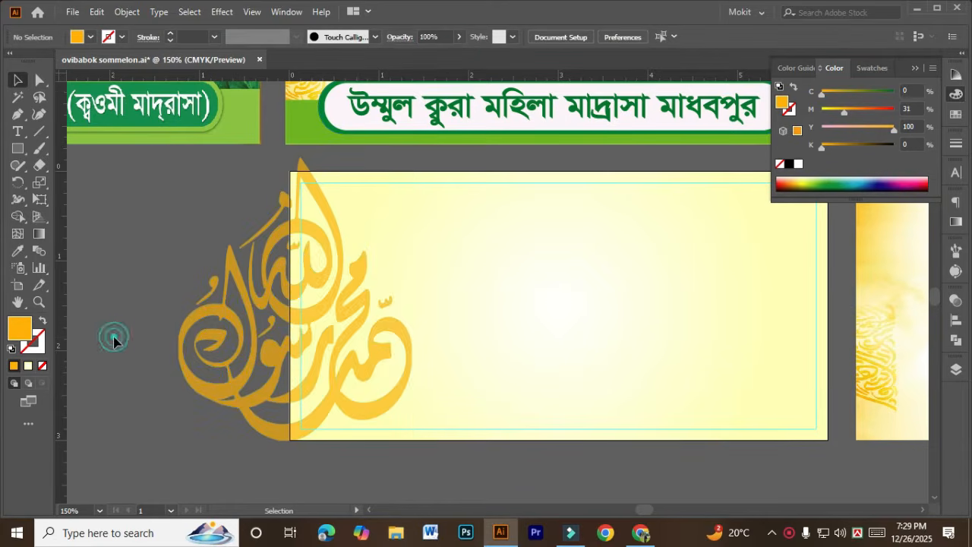
- Scale the calligraphy down to about 2.9 in tall so it fits the rectangle's height while still straddling its left edge
scroll(114, 338, "down", 1)
left_click_drag(264, 353, 220, 338)
left_click(250, 414)
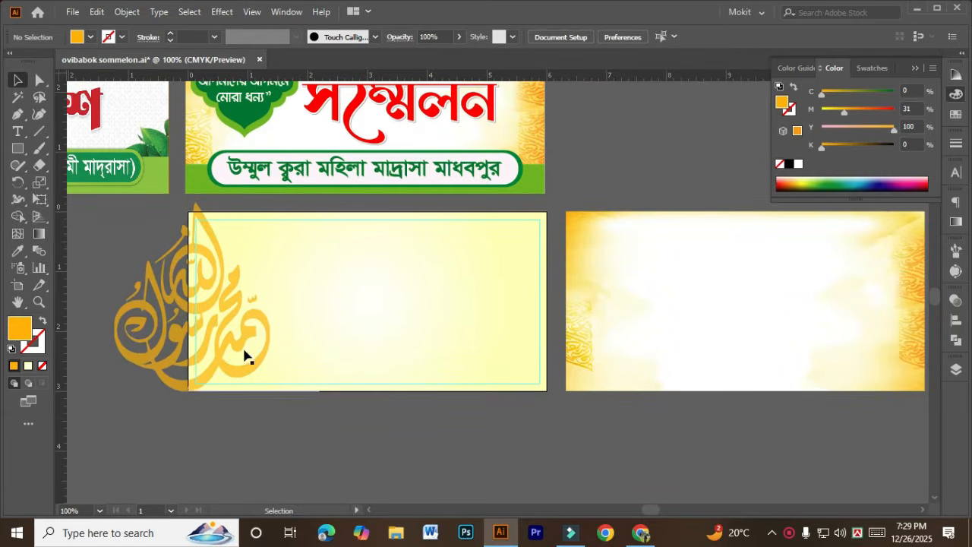
left_click(245, 326)
scroll(251, 322, "up", 1)
left_click_drag(278, 282, 256, 304)
left_click(297, 435)
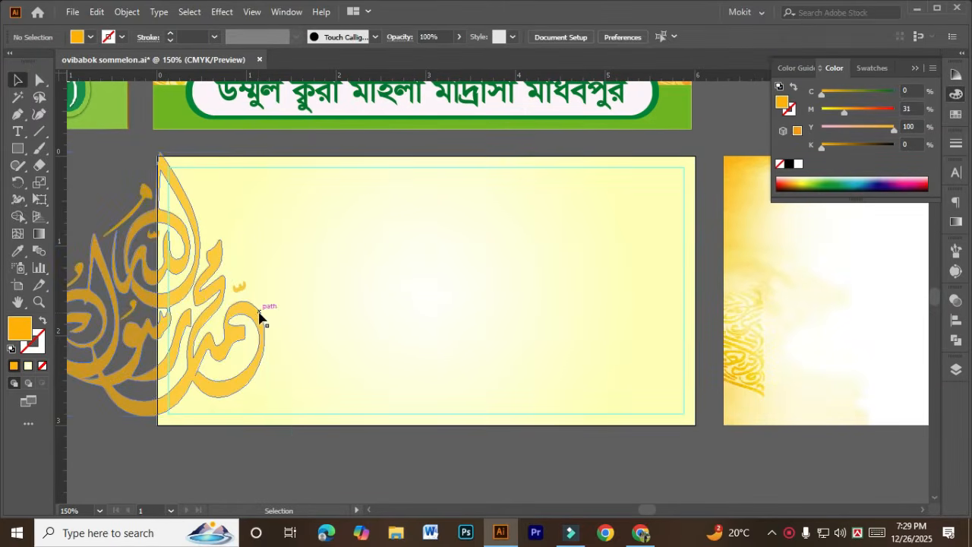
- Move the orange-and-white reference background closer to the cream rectangle and set the calligraphy's opacity to 85%
left_click(259, 316)
left_click(454, 269)
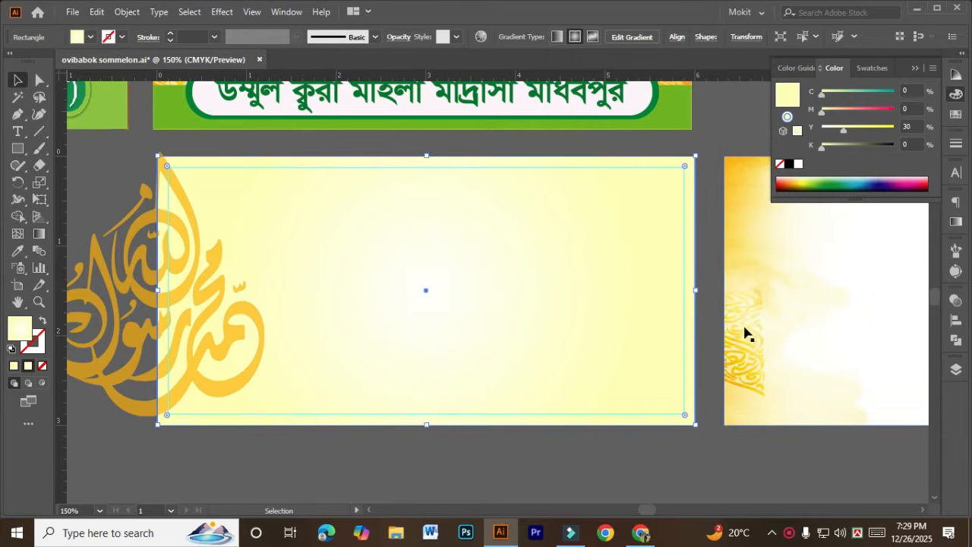
left_click_drag(743, 299, 721, 319)
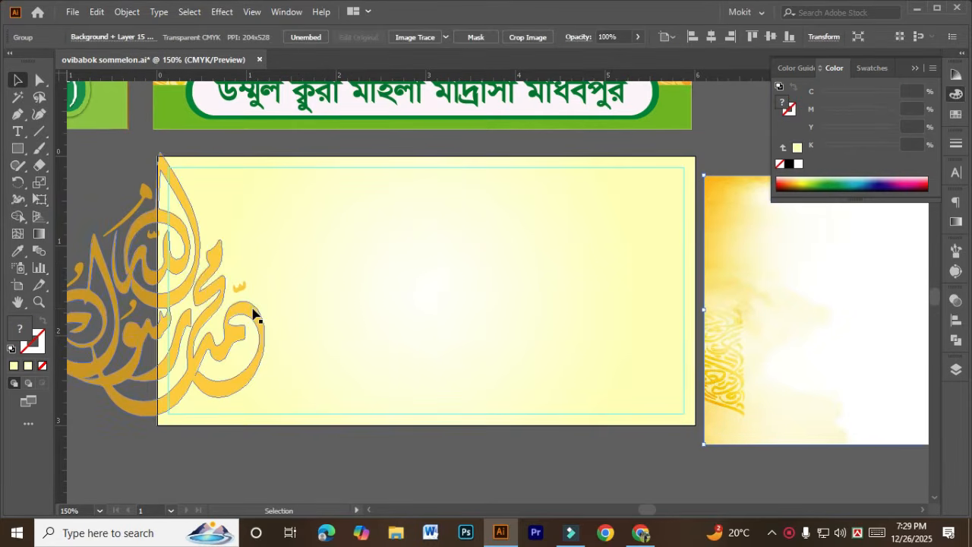
left_click(255, 312)
left_click(455, 55)
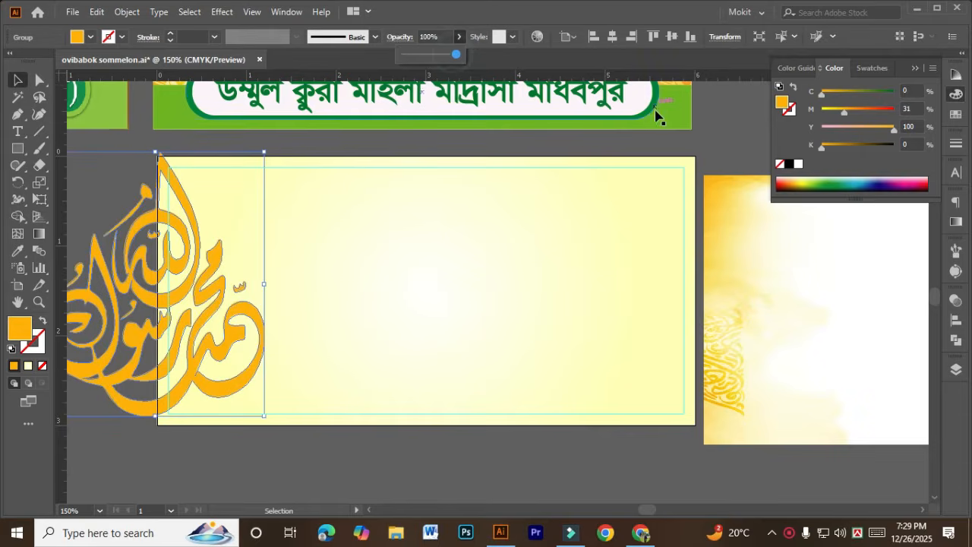
left_click(245, 450)
left_click_drag(250, 454, 358, 408)
- Draw a full-height rectangle about 1.3 × 3 in at the banner's left edge, covering the part of the calligraphy inside the banner
left_click_drag(512, 418, 422, 235)
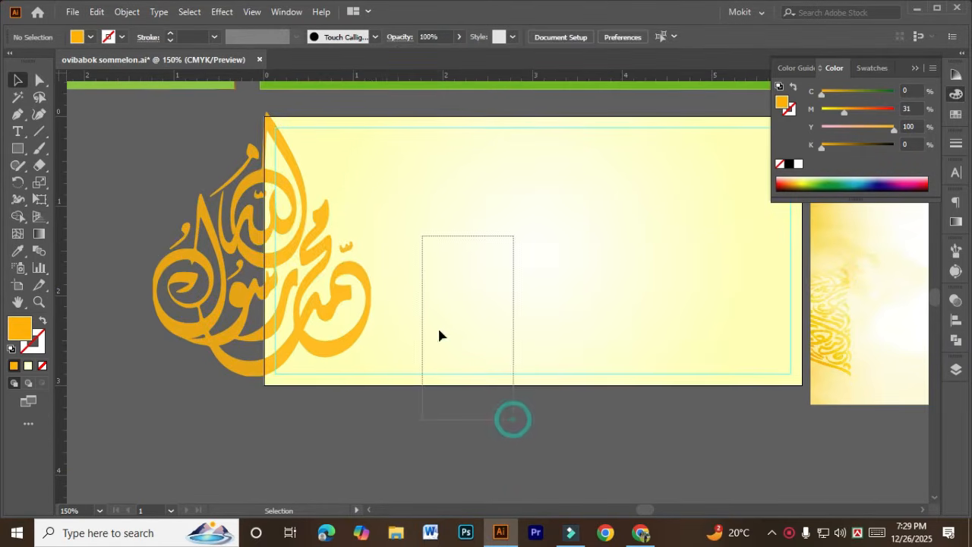
left_click(438, 397)
left_click_drag(460, 415, 295, 248)
left_click(448, 408)
left_click(18, 148)
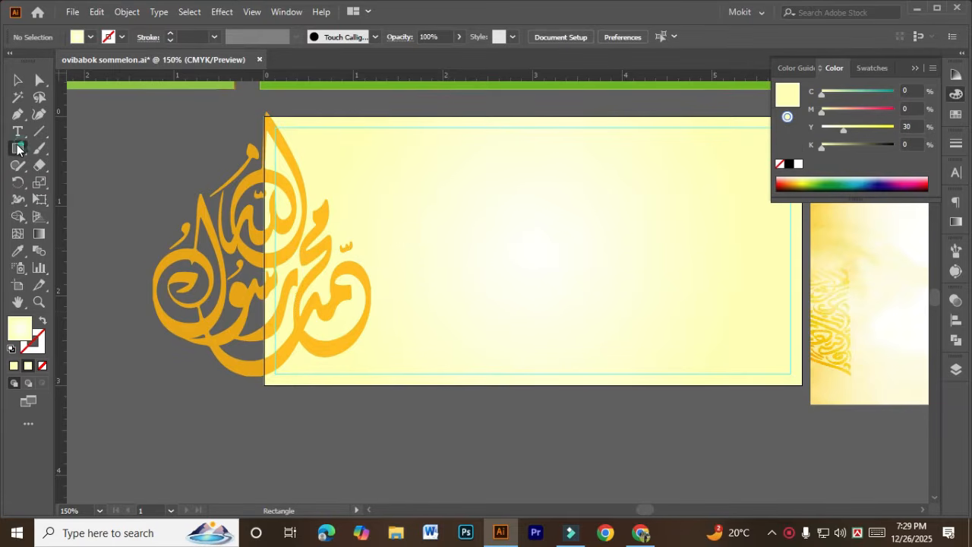
left_click_drag(265, 115, 371, 385)
key("v")
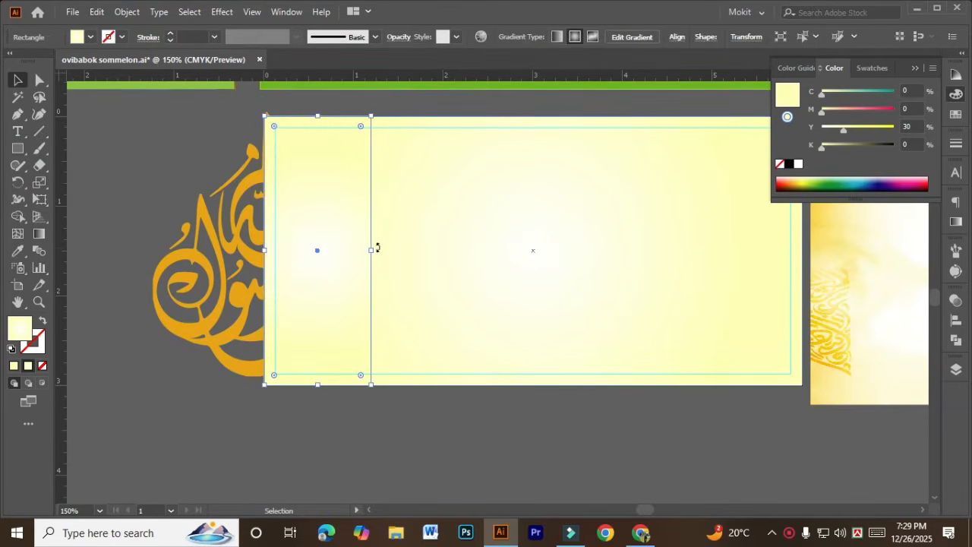
left_click_drag(372, 250, 380, 250)
scroll(292, 104, "up", 3)
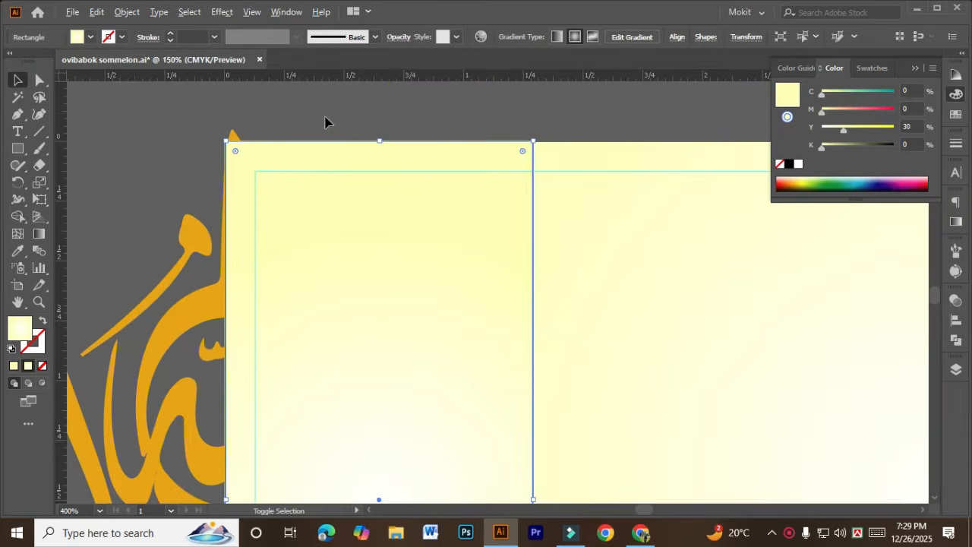
scroll(325, 121, "down", 3)
- Clip the calligraphy with the narrow rectangle using a clipping mask, so only the part inside the banner shows
left_click(232, 245)
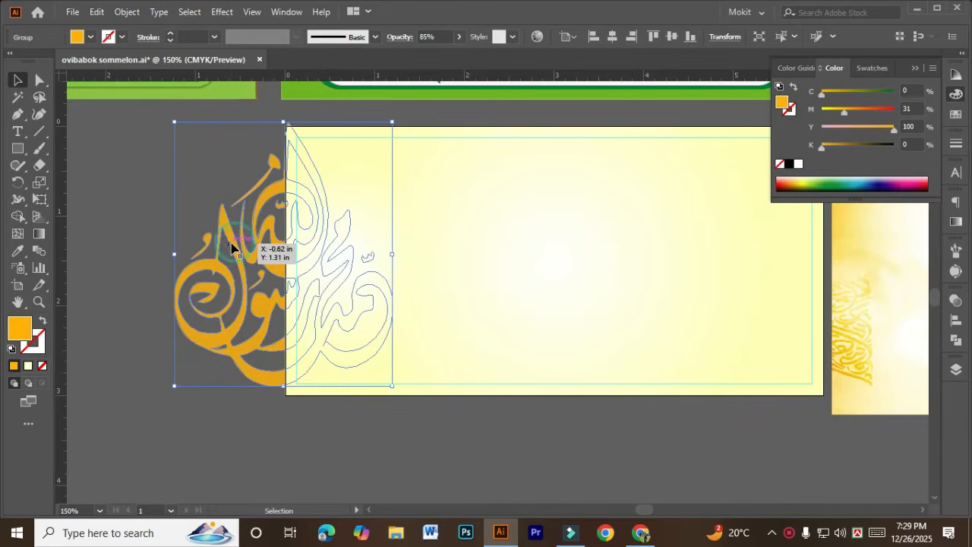
left_click(146, 221)
left_click(360, 197)
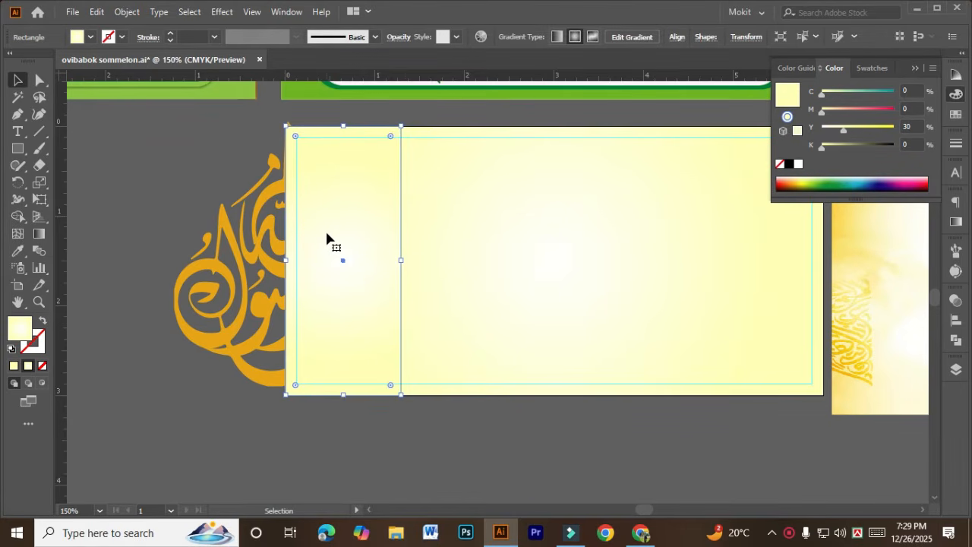
left_click(264, 236, "shift")
key("a")
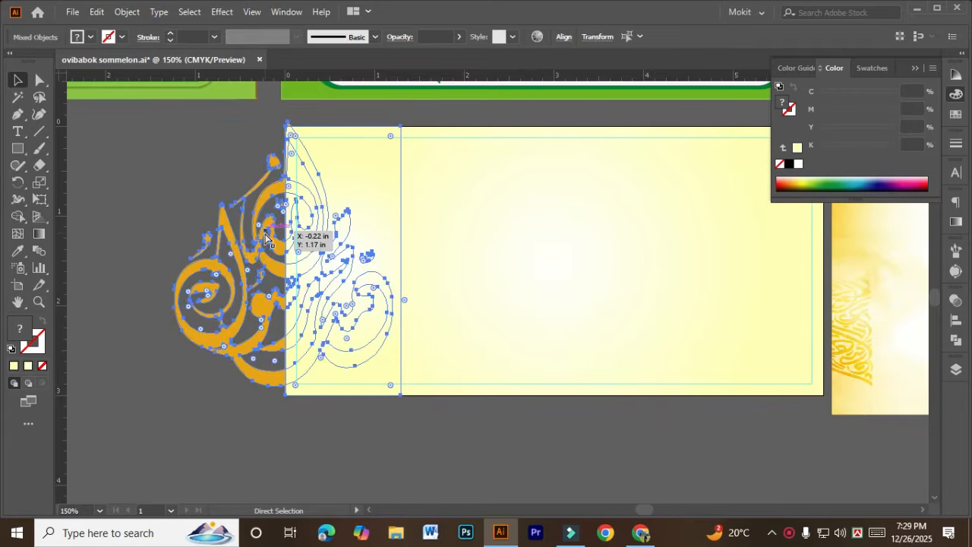
key("ctrl+7")
left_click(264, 237)
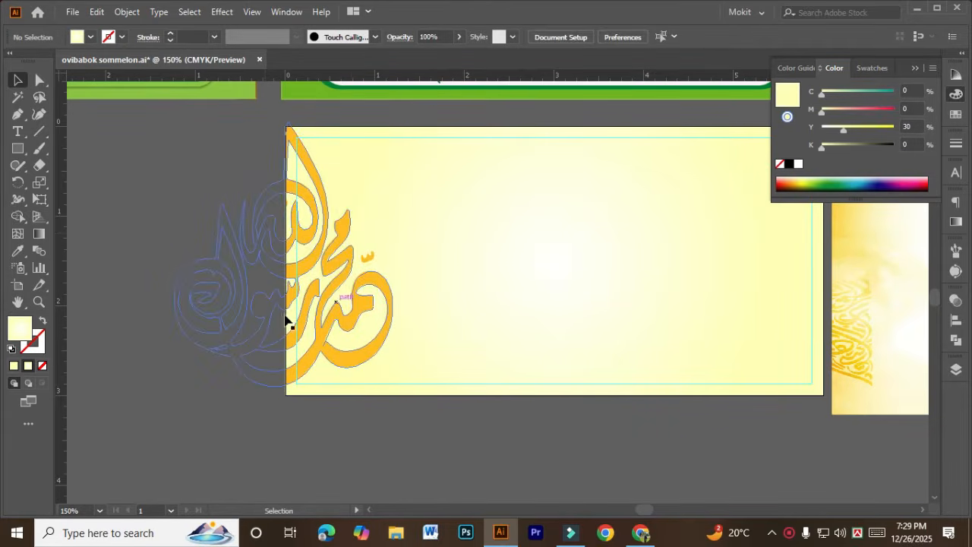
- Set the clipped calligraphy group's blend mode to Multiply
left_click(355, 267)
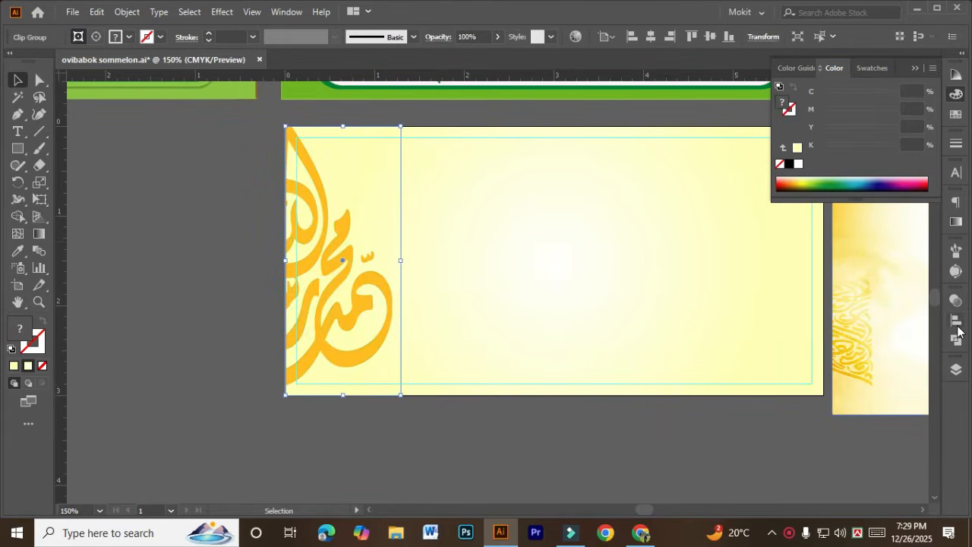
left_click(955, 300)
left_click(812, 315)
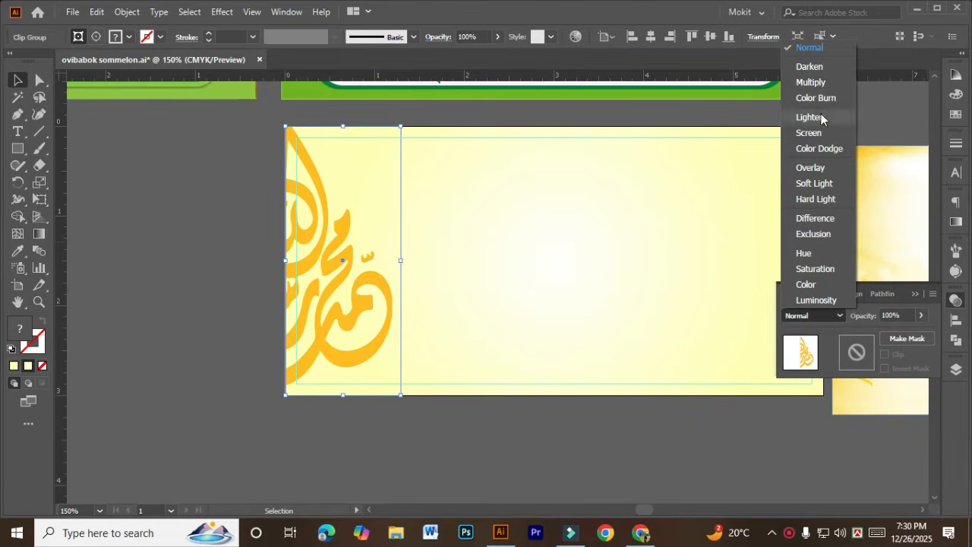
left_click(821, 83)
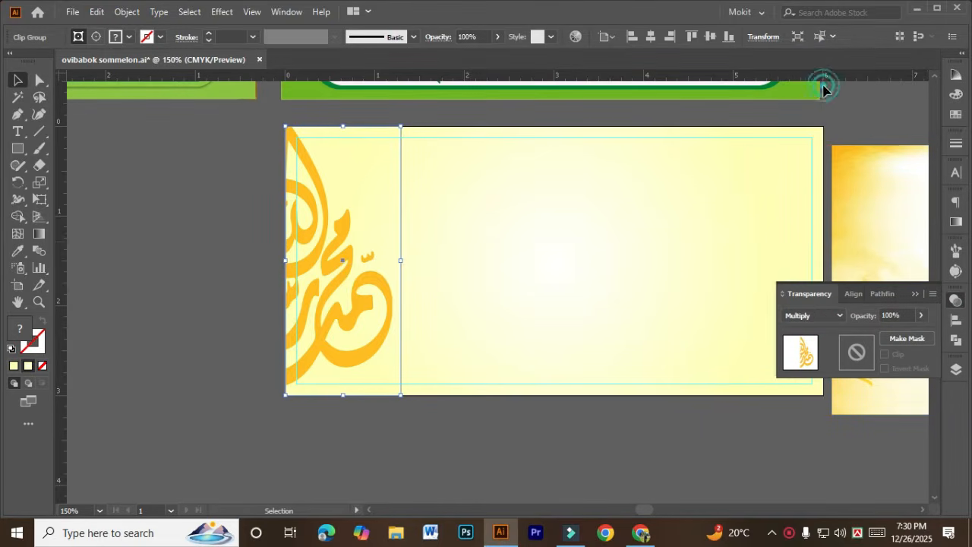
left_click(817, 315)
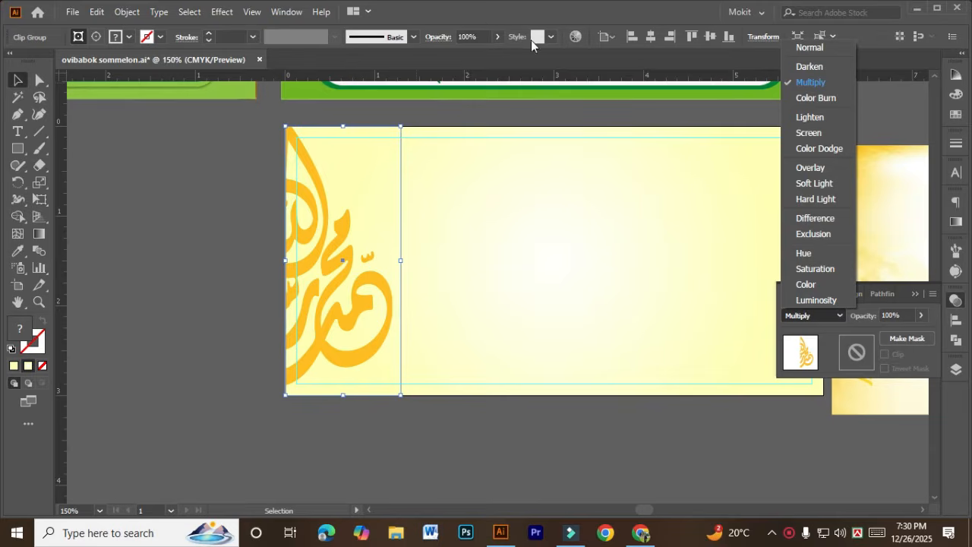
left_click(191, 202)
- Isolate the clip group, set the inner calligraphy's blend mode to Multiply and lower its opacity to a pale tint
left_click(395, 243)
double_click(342, 237)
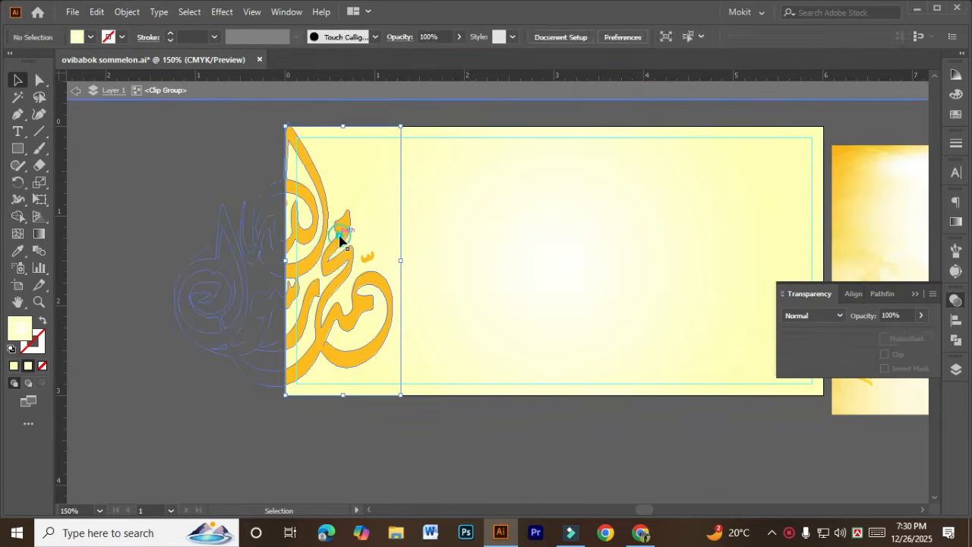
left_click(340, 240)
left_click(798, 319)
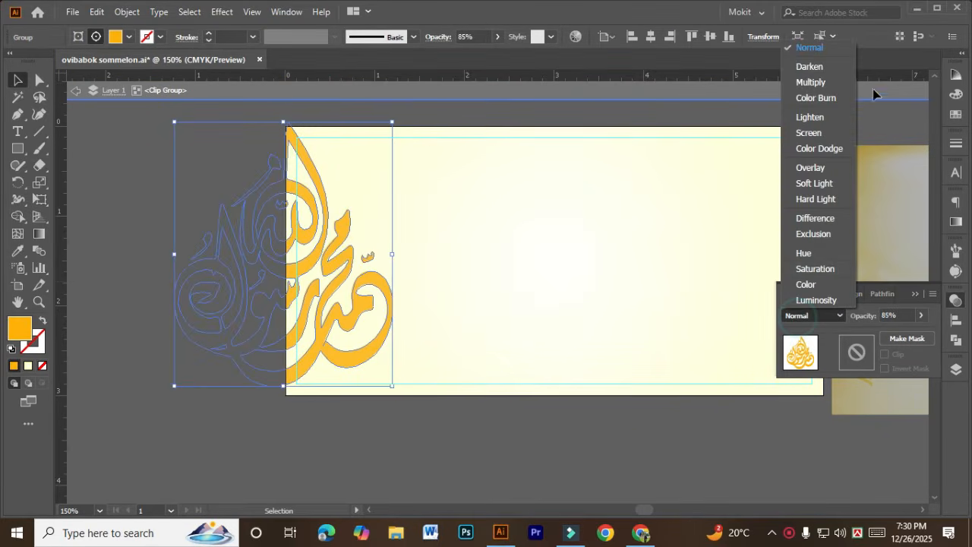
left_click(832, 85)
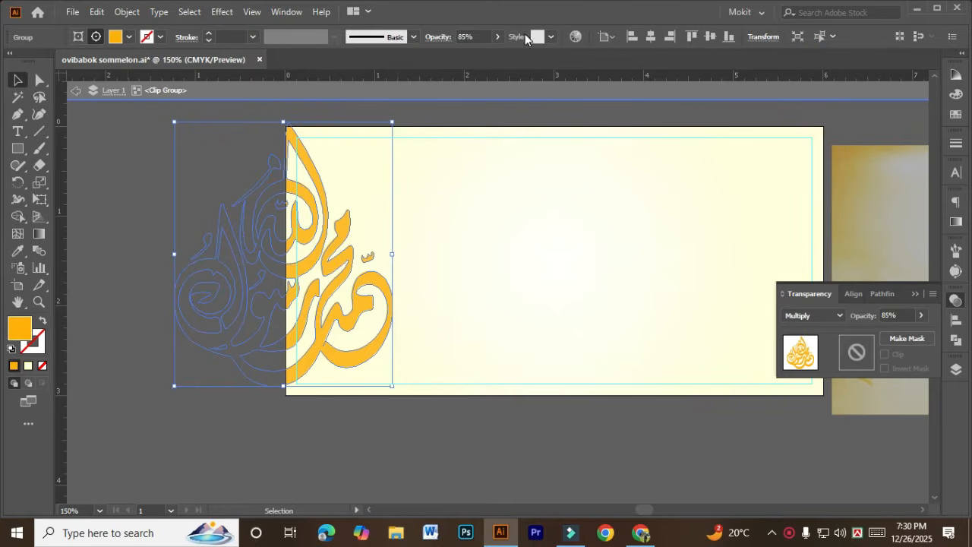
left_click(498, 37)
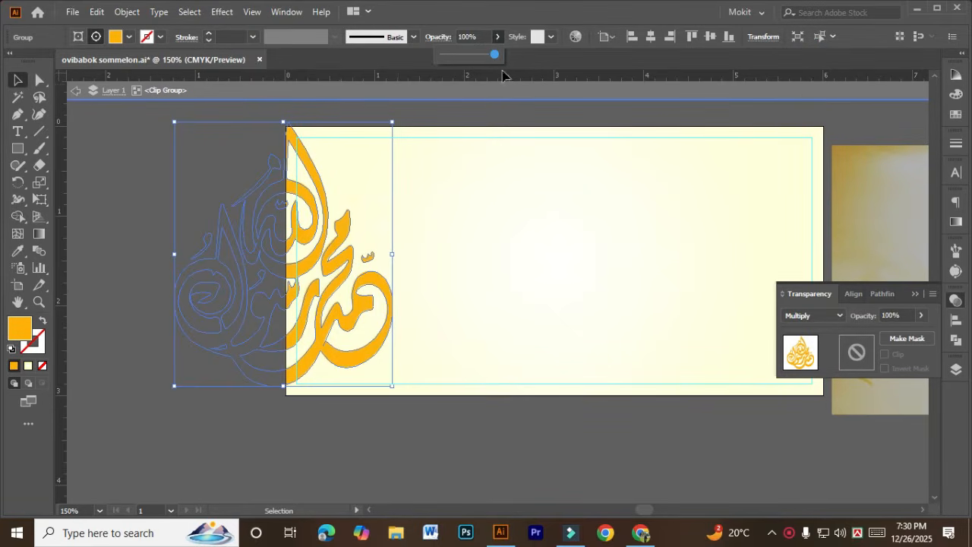
double_click(451, 444)
- Duplicate the clipped calligraphy horizontally to the left of the banner's centre, about 1.8 in from the banner's left edge
scroll(452, 446, "down", 1)
left_click_drag(495, 432, 318, 429)
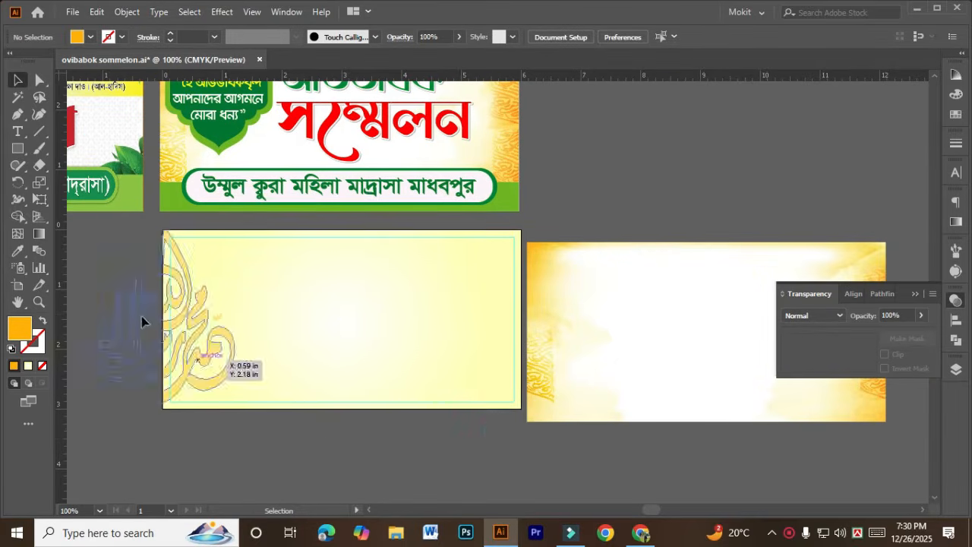
left_click_drag(192, 312, 304, 314)
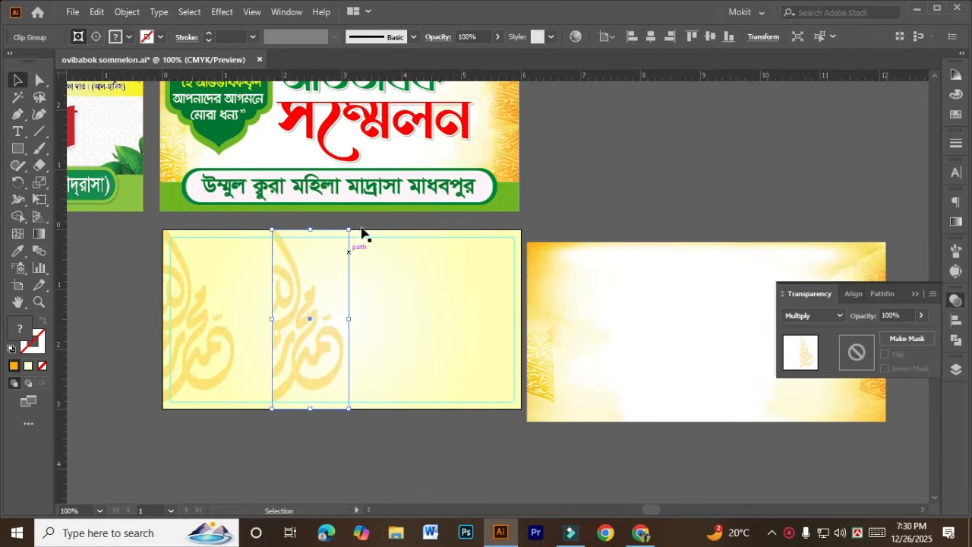
left_click_drag(354, 220, 267, 441)
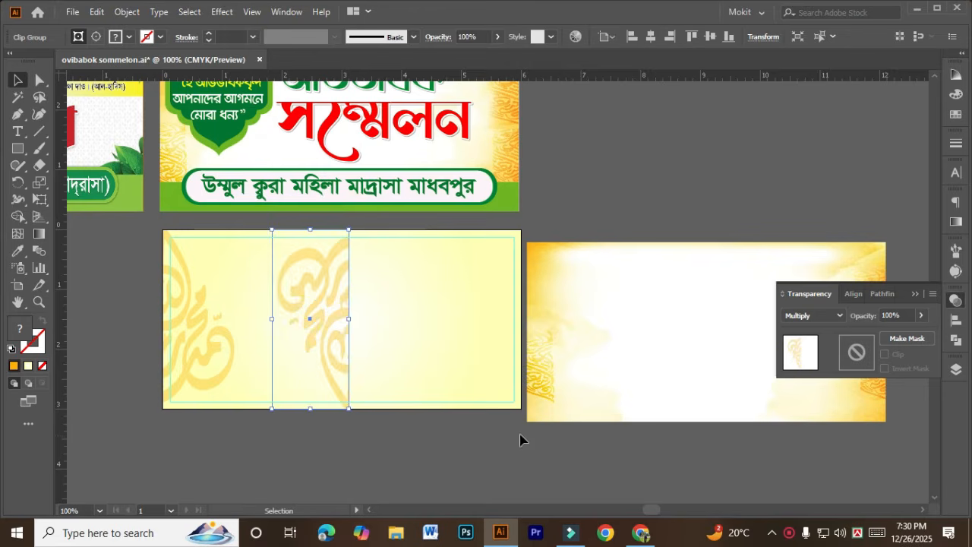
right_click(302, 338)
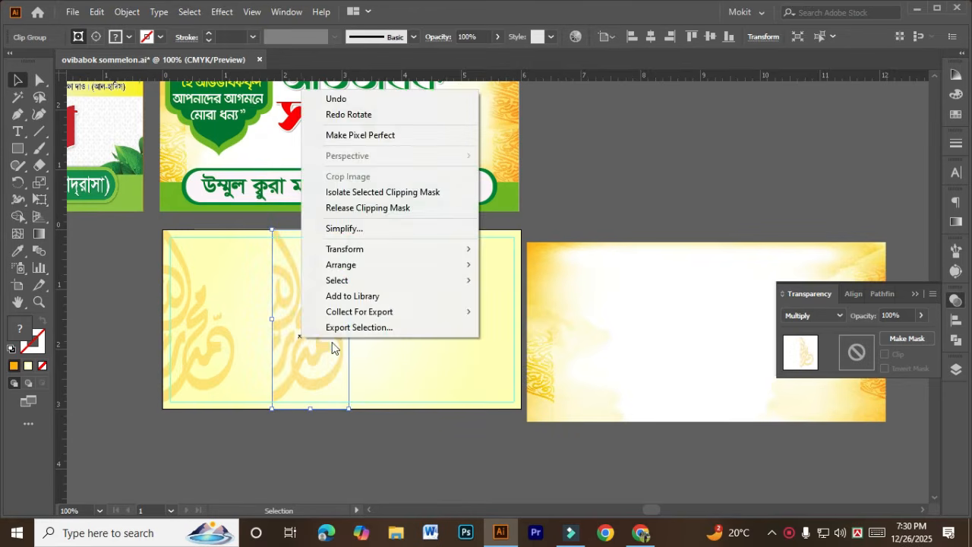
left_click(366, 248)
left_click(553, 287)
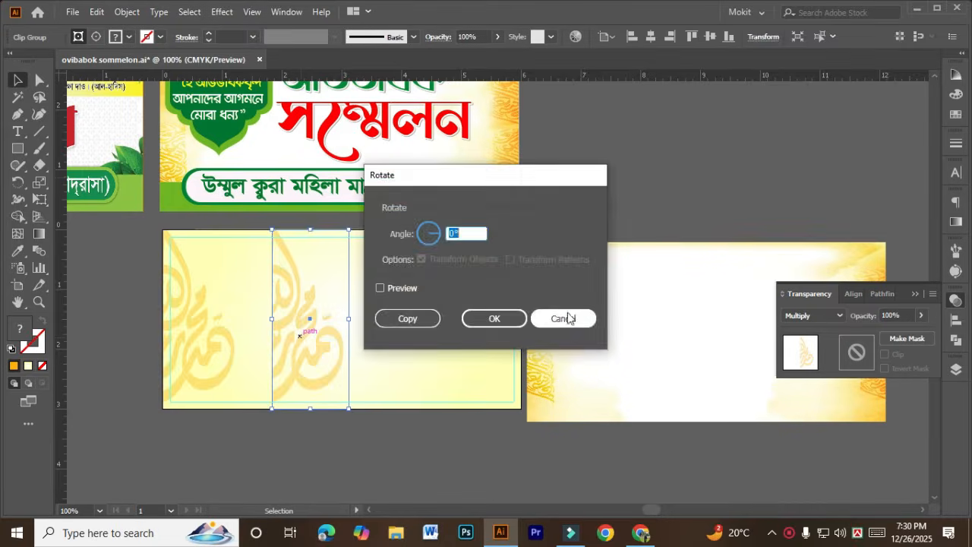
left_click(559, 316)
- Reflect the duplicated calligraphy across the vertical axis and align it to the artboard's right edge
right_click(306, 312)
mouse_move(455, 225)
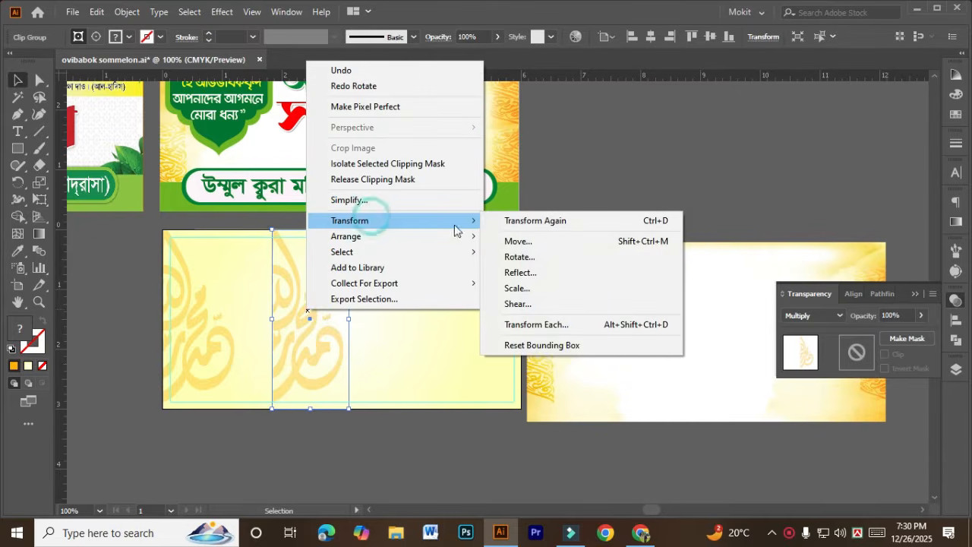
left_click(519, 272)
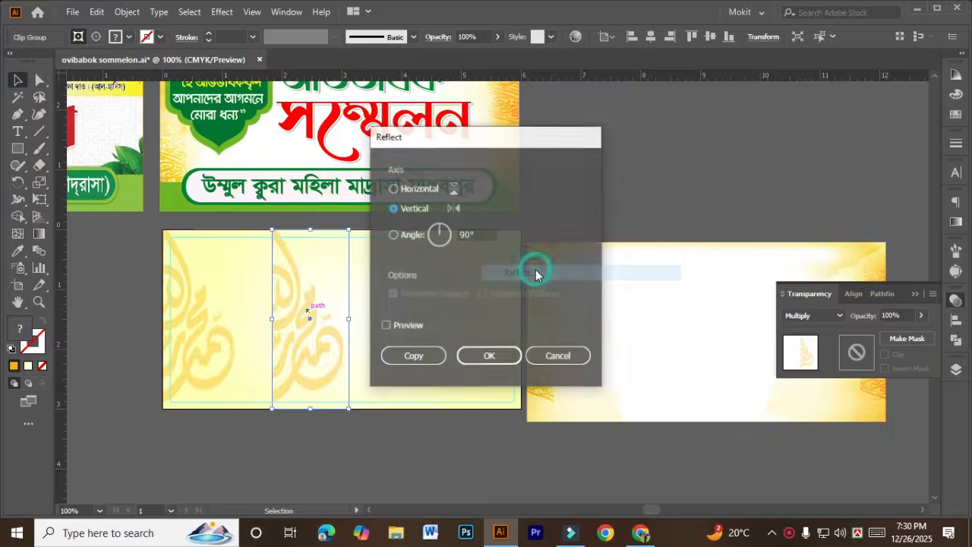
left_click(478, 352)
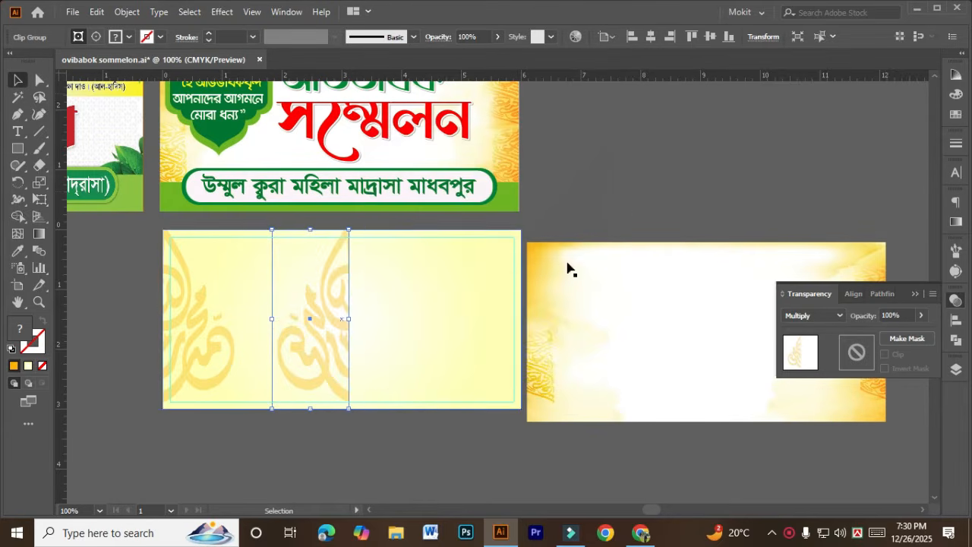
left_click(669, 36)
left_click(636, 160)
- Compare the calligraphy on both sides of the cream banner with the ornament in the reference background image
left_click_drag(425, 443, 378, 425)
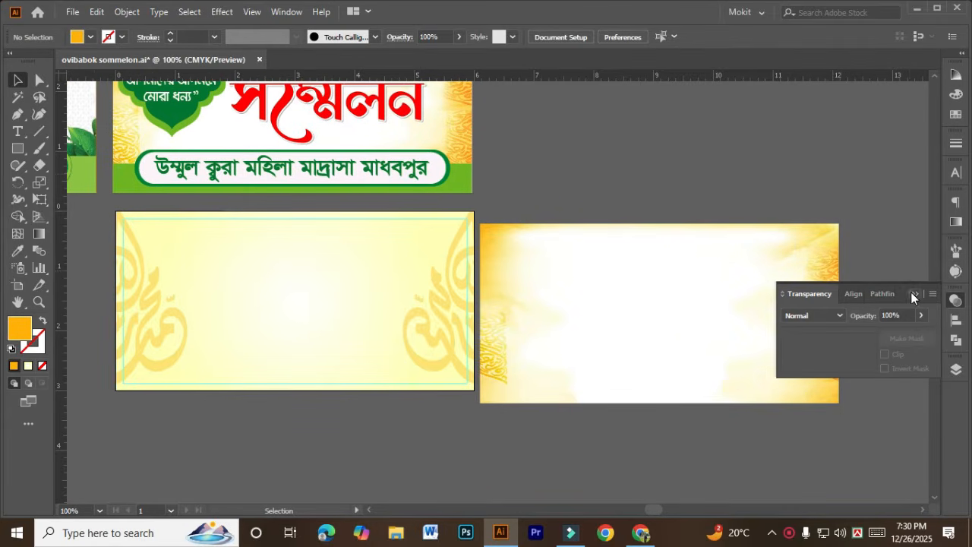
left_click_drag(521, 387, 423, 383)
scroll(402, 346, "up", 4)
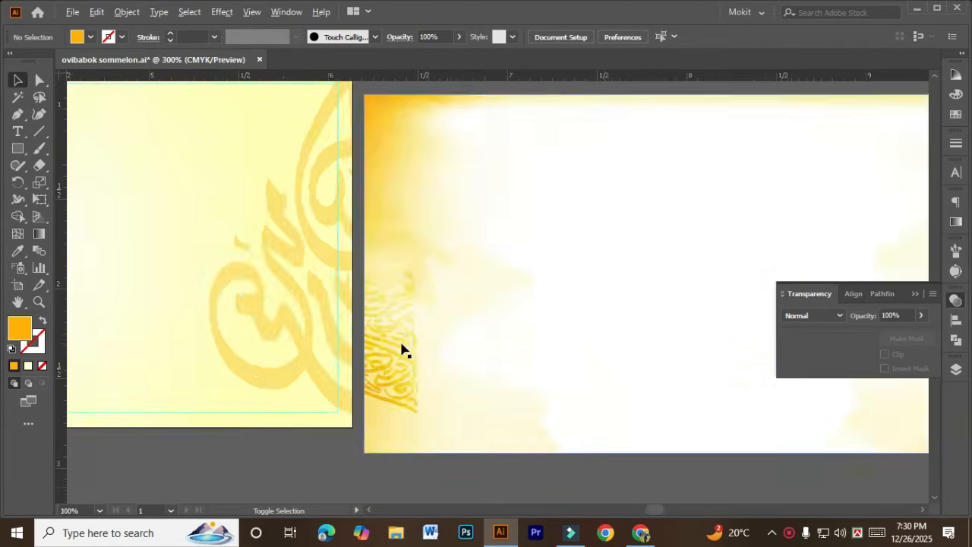
scroll(460, 312, "down", 5)
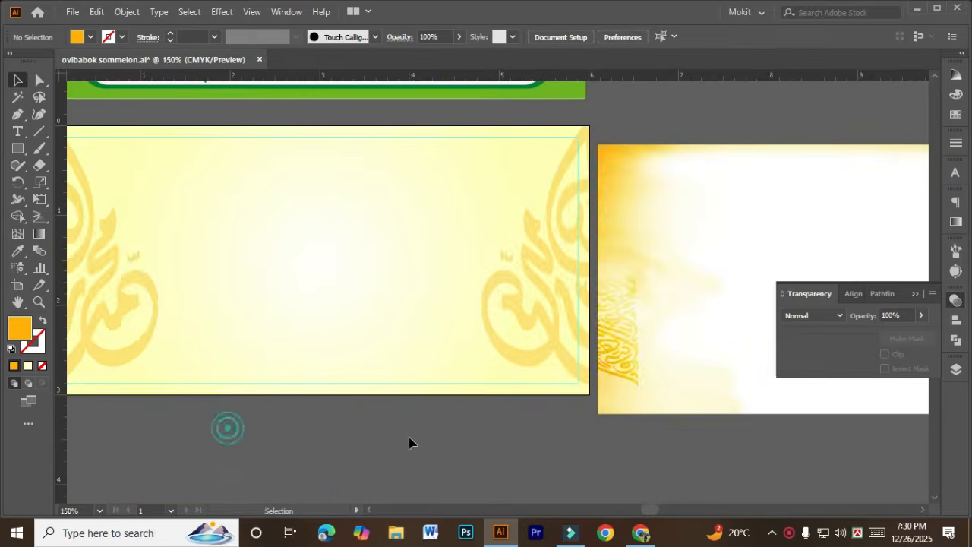
left_click_drag(426, 444, 373, 438)
scroll(423, 407, "up", 2)
left_click_drag(330, 384, 455, 379)
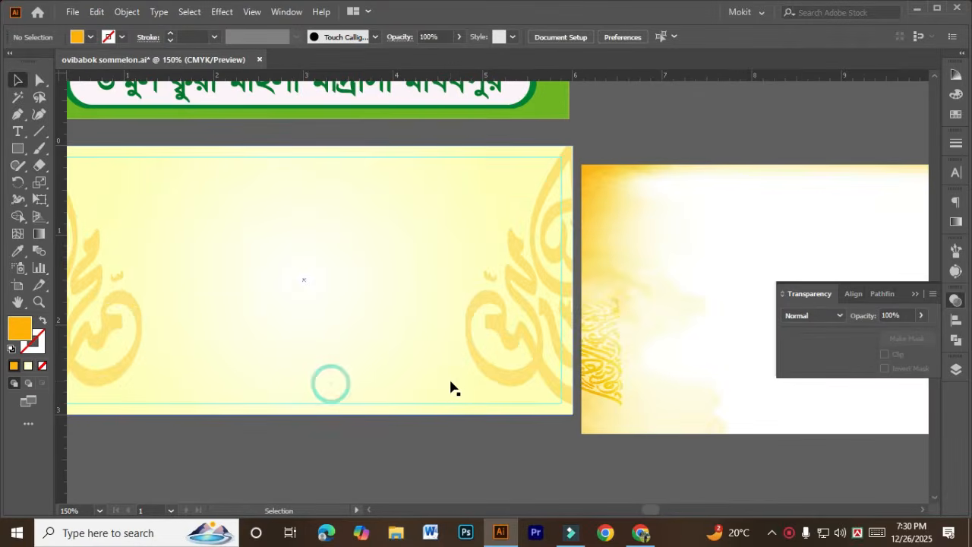
scroll(459, 372, "down", 1)
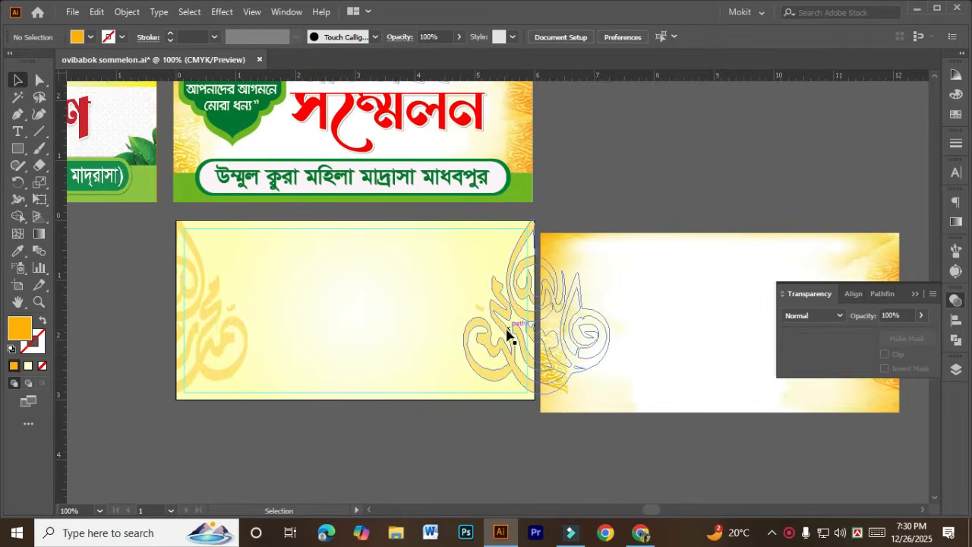
left_click(507, 335)
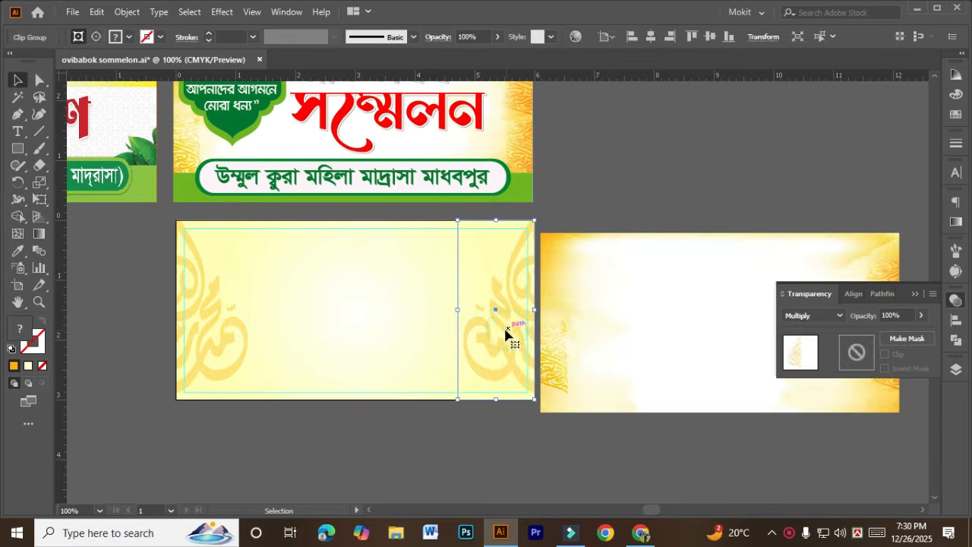
left_click(393, 481)
scroll(337, 380, "up", 2)
scroll(395, 383, "down", 3)
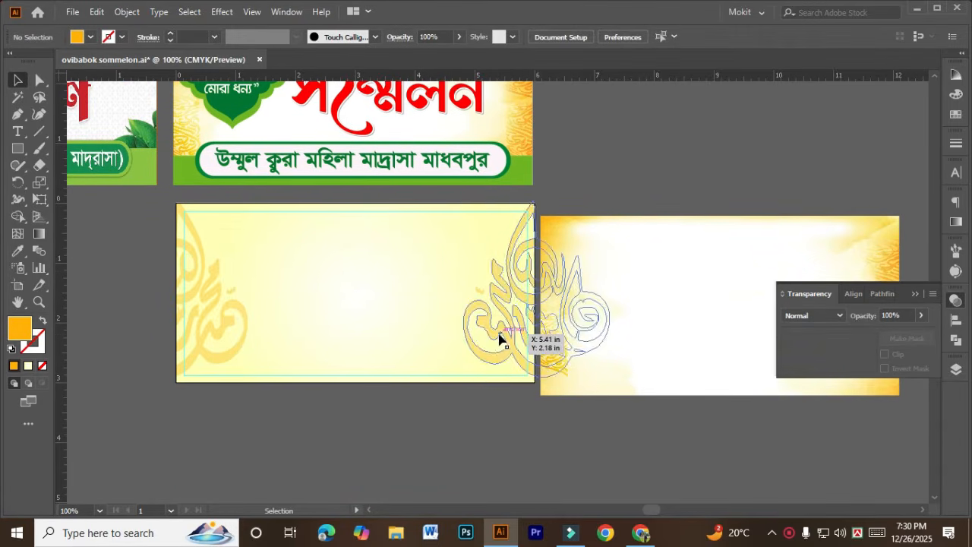
left_click(497, 344)
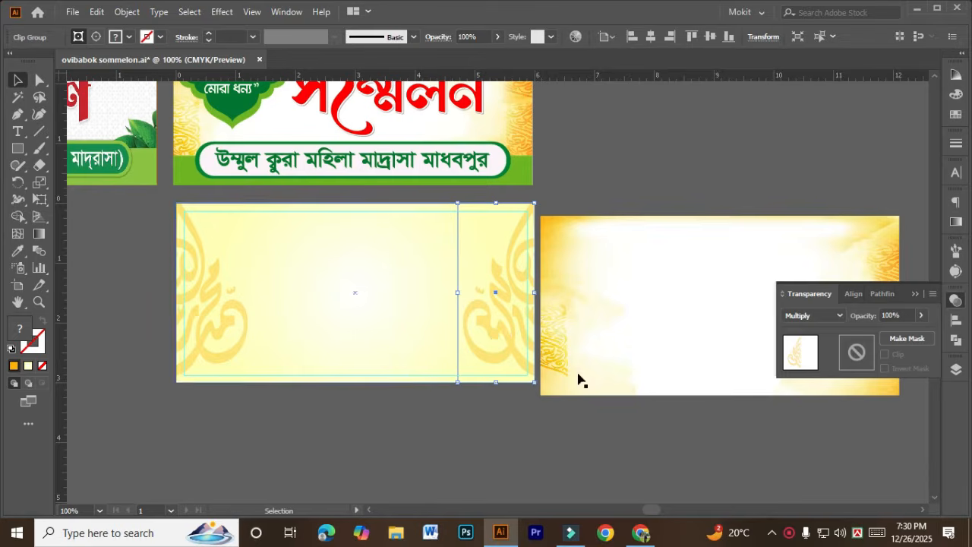
- Delete the pale calligraphy clip groups from both sides of the cream banner
left_click(912, 295)
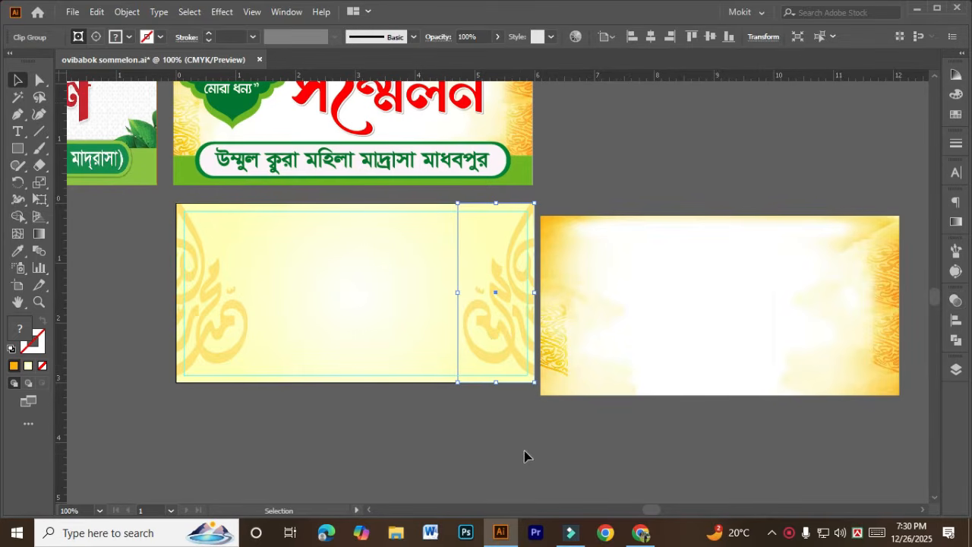
key("Delete")
left_click(235, 321)
key("Delete")
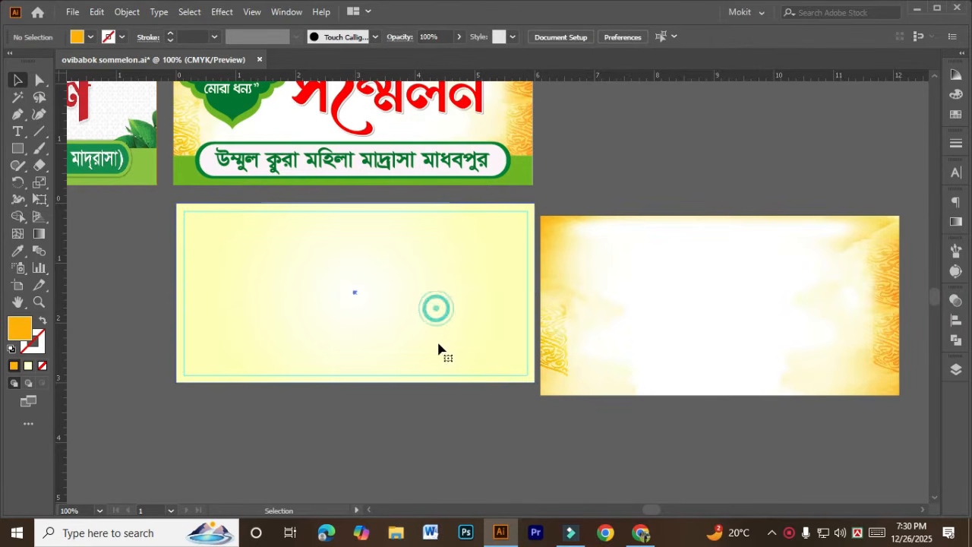
left_click(420, 433)
- Centre the ornamental background image on the artboard over the cream gradient rectangle
left_click_drag(572, 308, 576, 309)
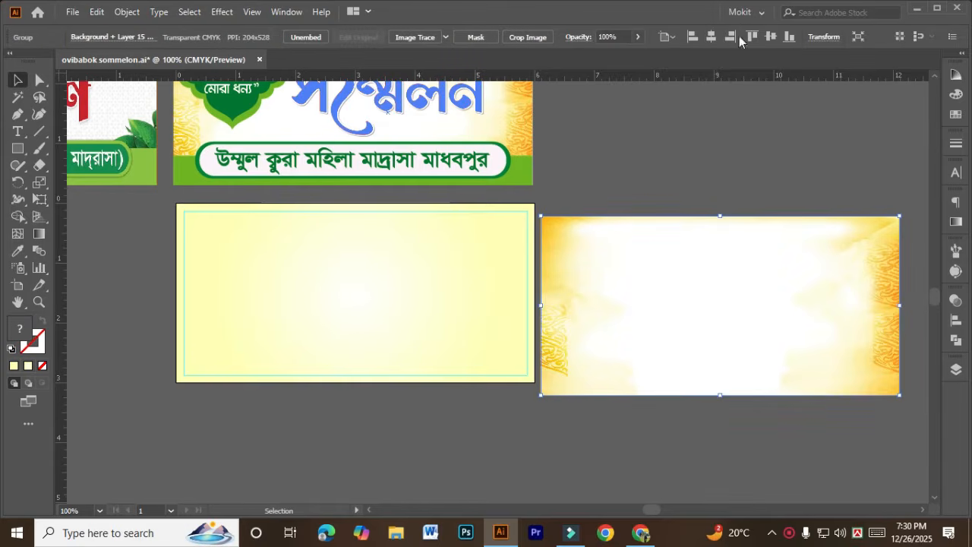
left_click(712, 37)
left_click(771, 36)
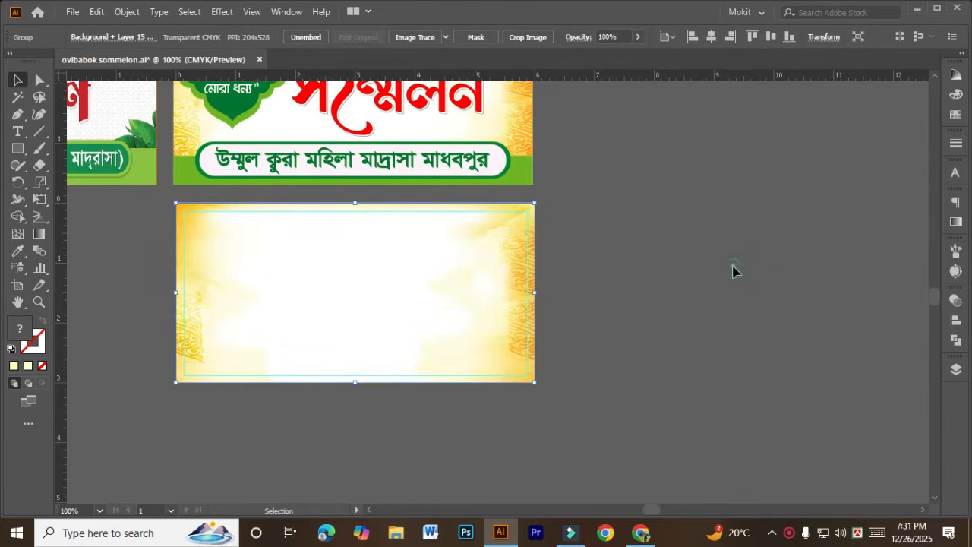
left_click(733, 266)
- Move the ornamental background image off the banner and replace the rectangle's cream gradient with a solid white fill
left_click_drag(604, 259, 215, 414)
left_click(699, 401)
key("space")
left_click_drag(649, 289, 618, 359)
left_click_drag(386, 369, 749, 404)
left_click(243, 357)
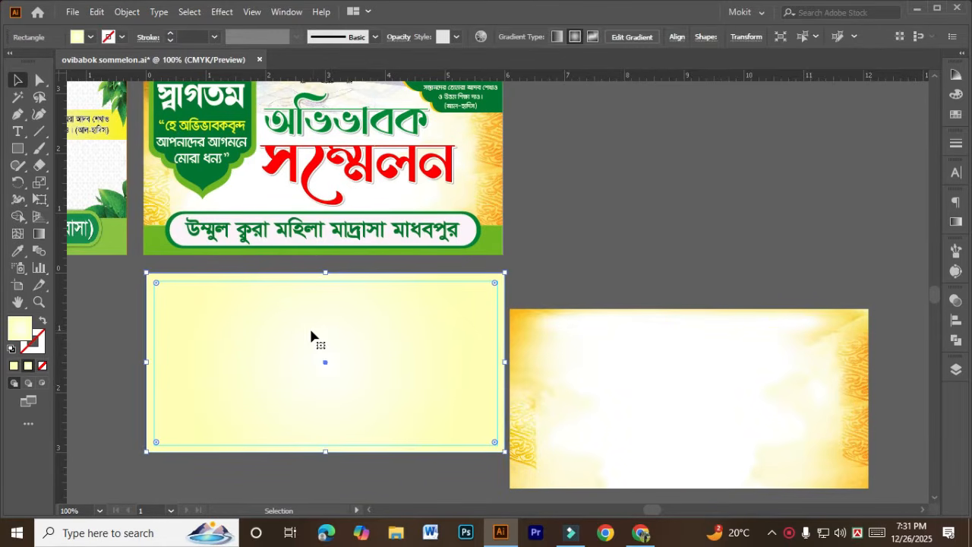
left_click(310, 331)
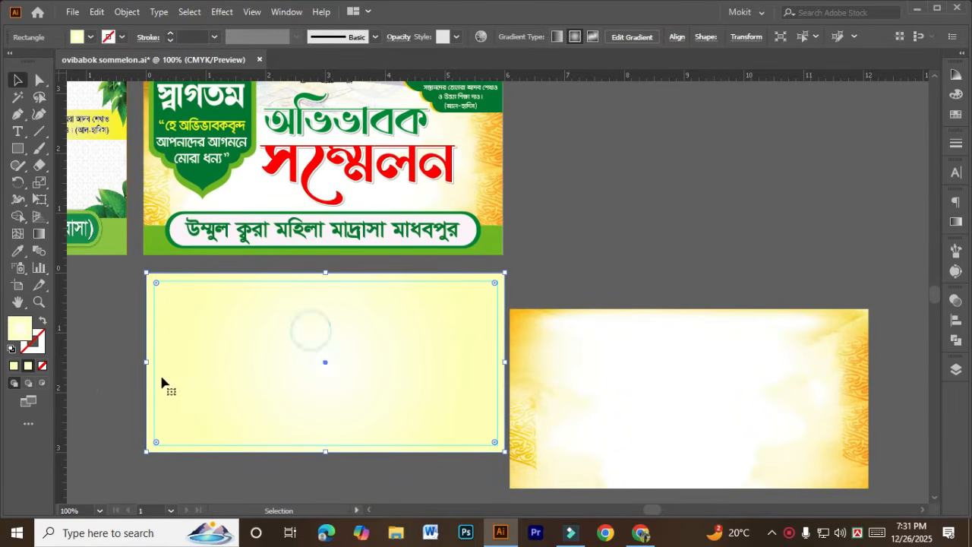
left_click(13, 365)
left_click(77, 37)
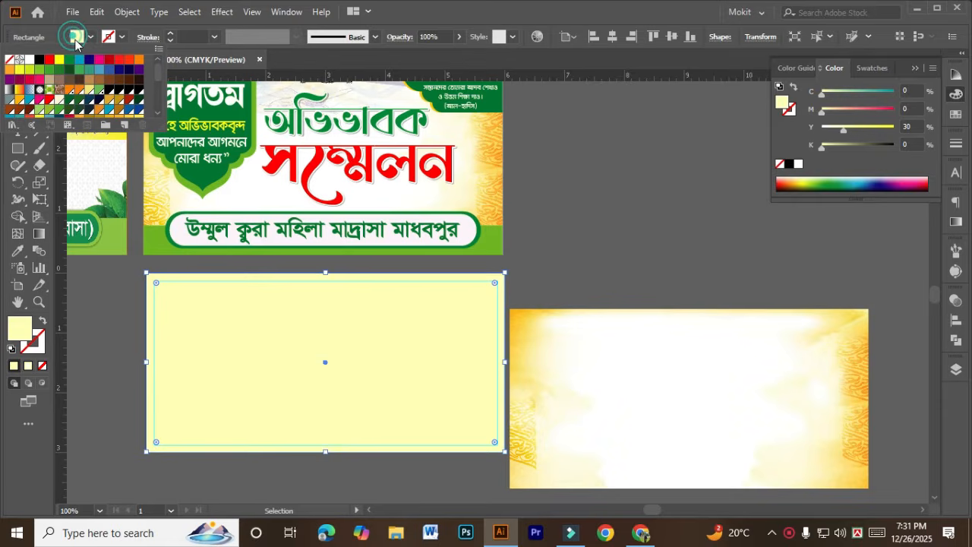
left_click(28, 63)
left_click(663, 225)
- Align the ornamental background image to the artboard's horizontal and vertical centres, covering the white rectangle
left_click(642, 354)
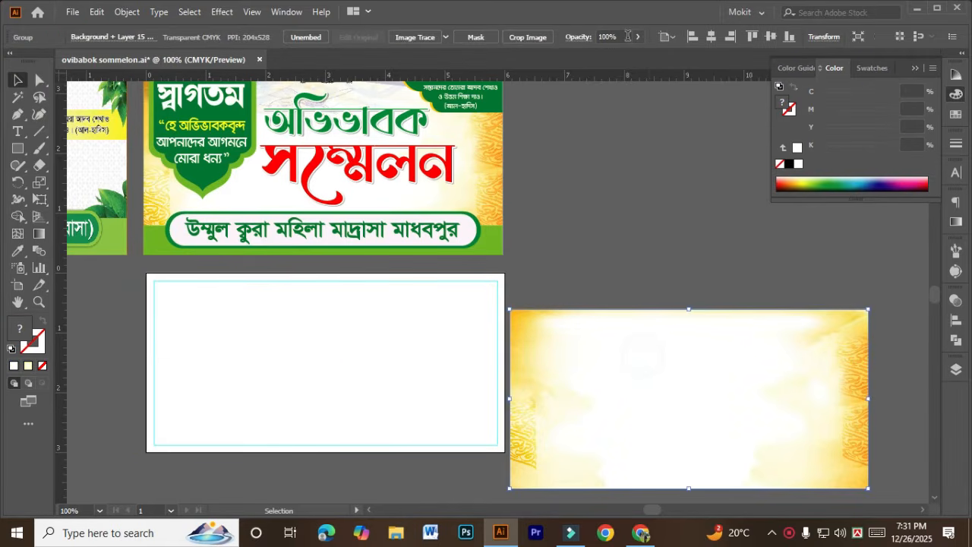
left_click(711, 36)
left_click(768, 36)
left_click(613, 413)
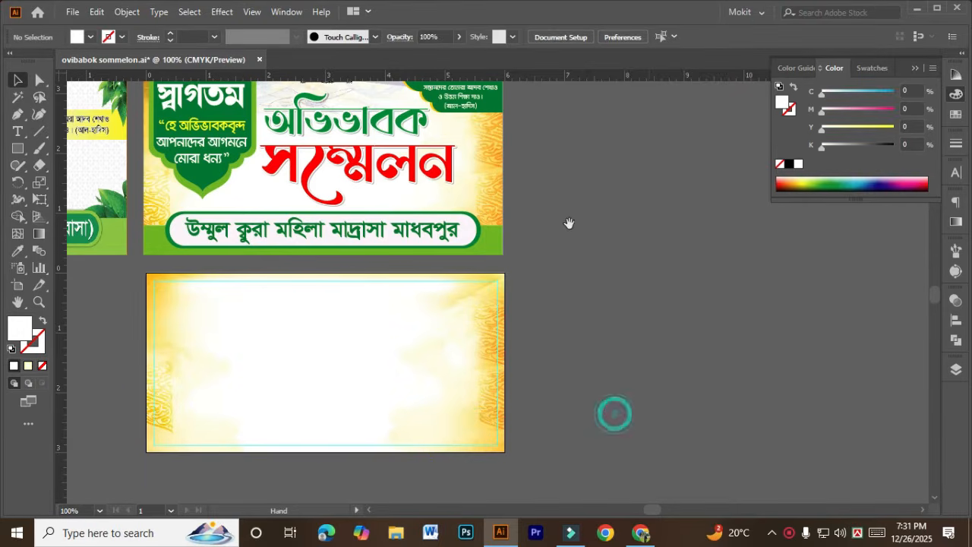
- Examine the black Bismillah calligraphy above the title on the reference banner
scroll(569, 223, "up", 4)
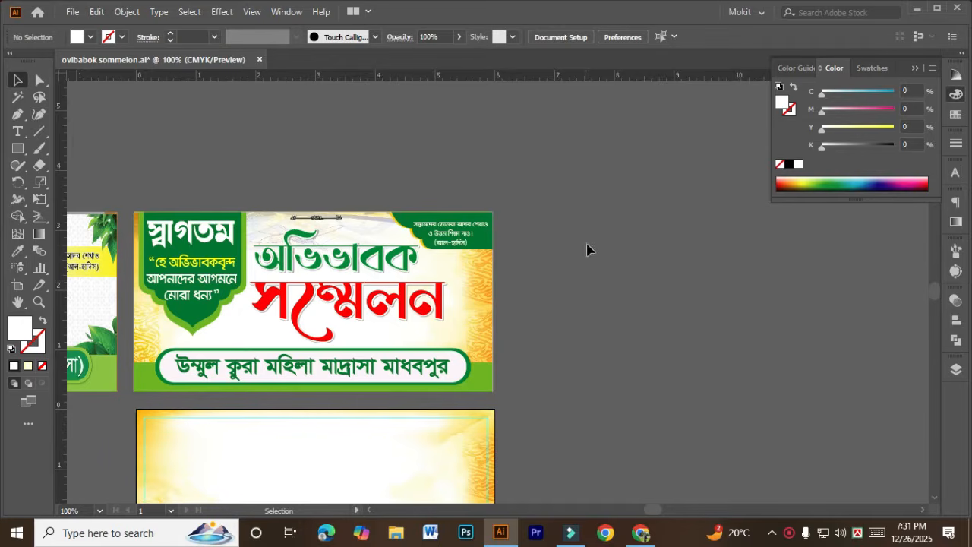
scroll(315, 218, "up", 6)
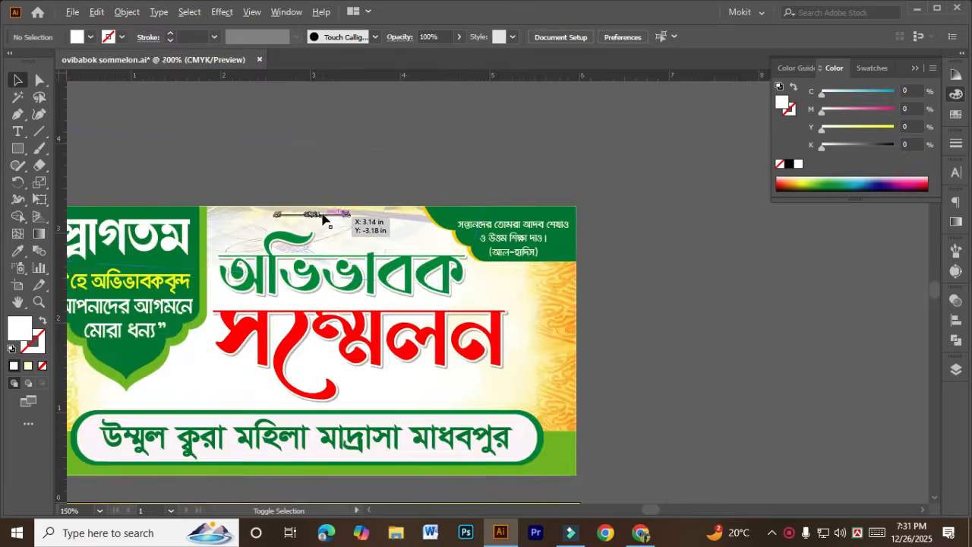
left_click(320, 219)
scroll(321, 228, "up", 2)
scroll(321, 227, "down", 5)
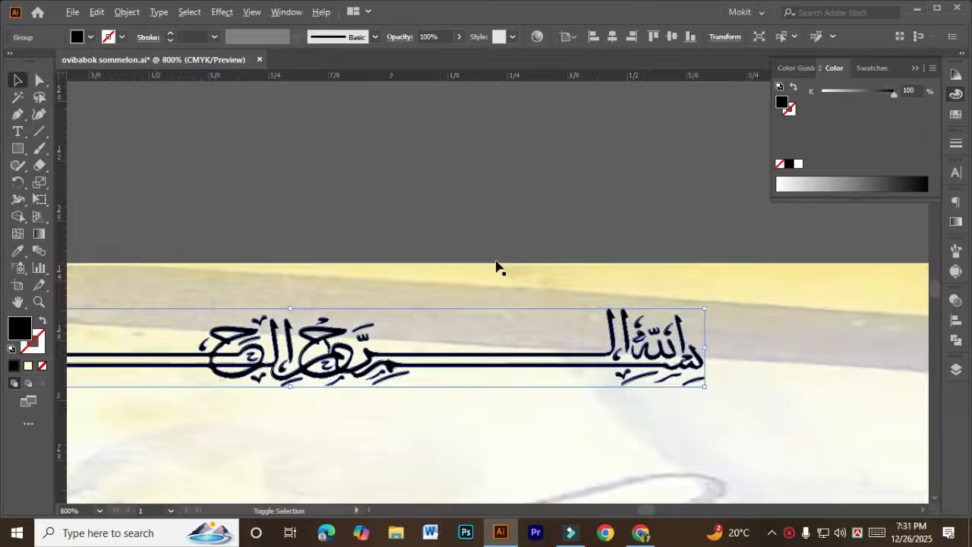
left_click(425, 185)
scroll(419, 314, "up", 4)
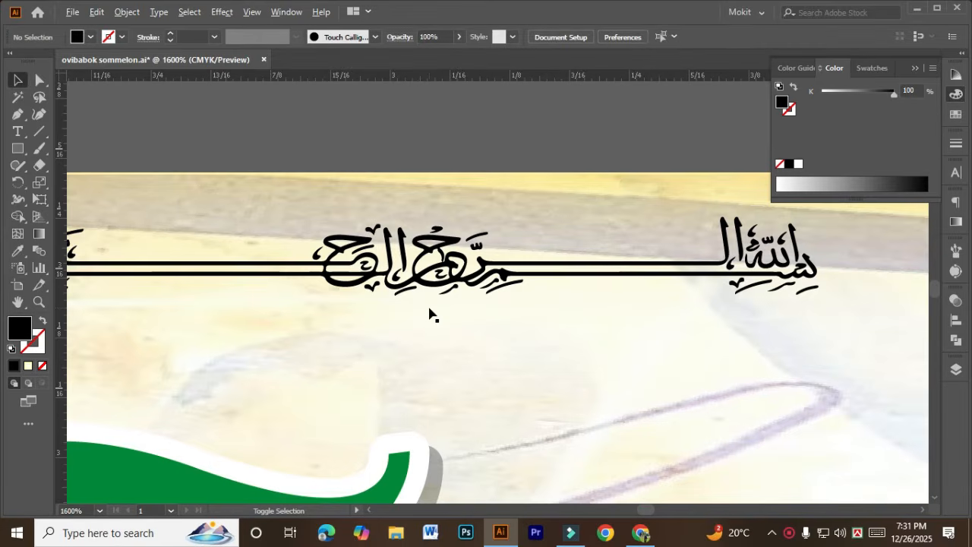
scroll(429, 313, "down", 1)
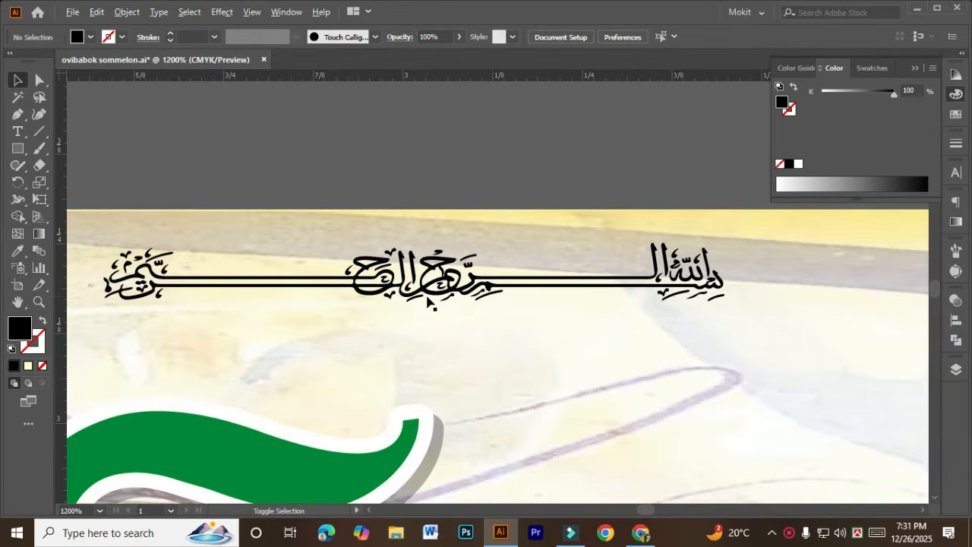
scroll(434, 292, "up", 4)
- Switch the reference banner's Bismillah calligraphy colour to CMYK and fill it with red, C 0, M 100, Y 100, K 0
left_click(427, 364)
scroll(427, 373, "down", 1)
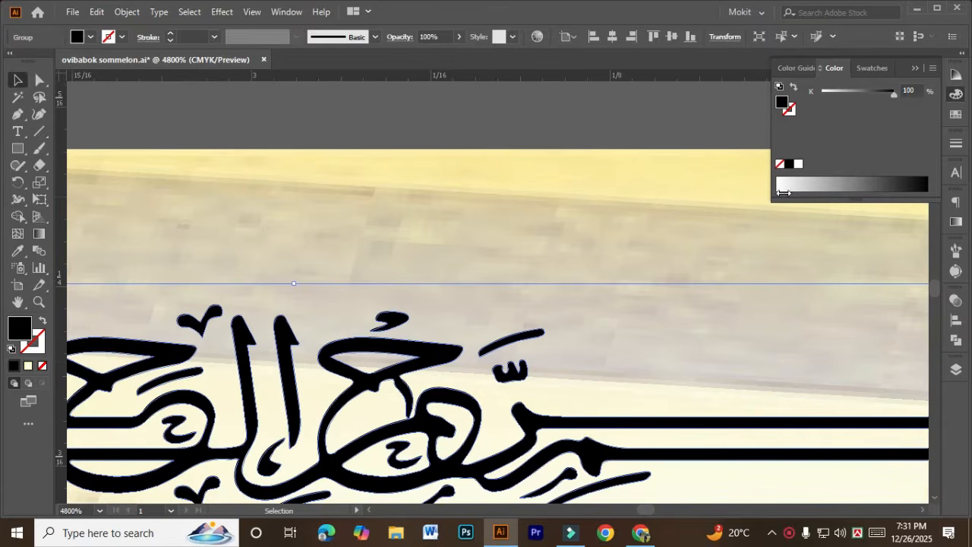
left_click(933, 68)
left_click(851, 144)
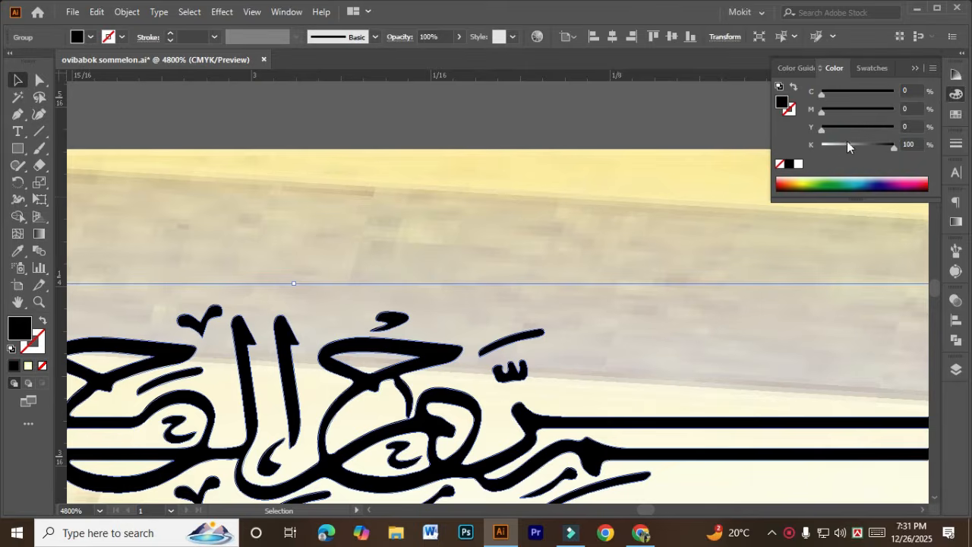
left_click_drag(844, 145, 820, 144)
left_click_drag(866, 108, 893, 109)
left_click(893, 127)
scroll(353, 258, "down", 3)
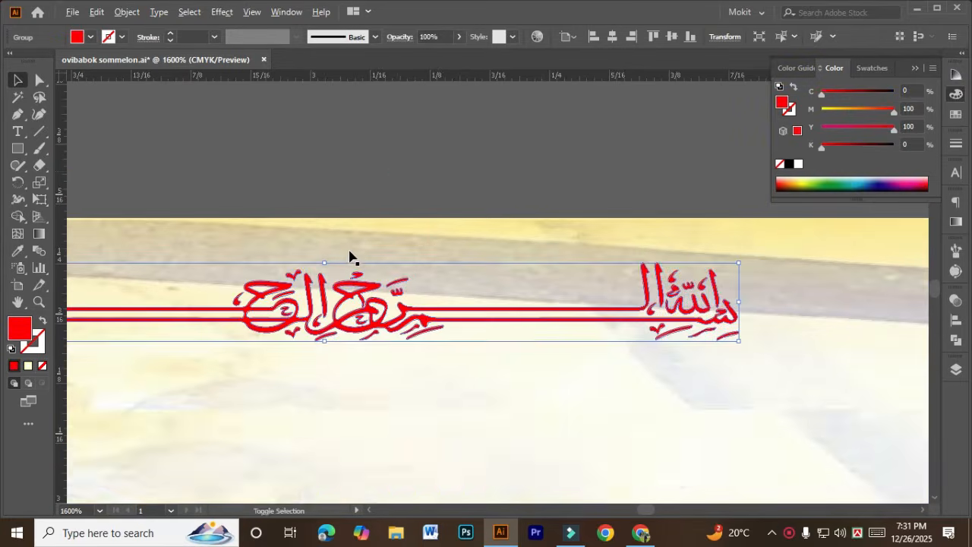
left_click(396, 176)
- Switch to Chrome and search Google Images for "বিসমিল্লাহির রাহমানির রাহিম আরবি" in a new tab
scroll(466, 182, "down", 4)
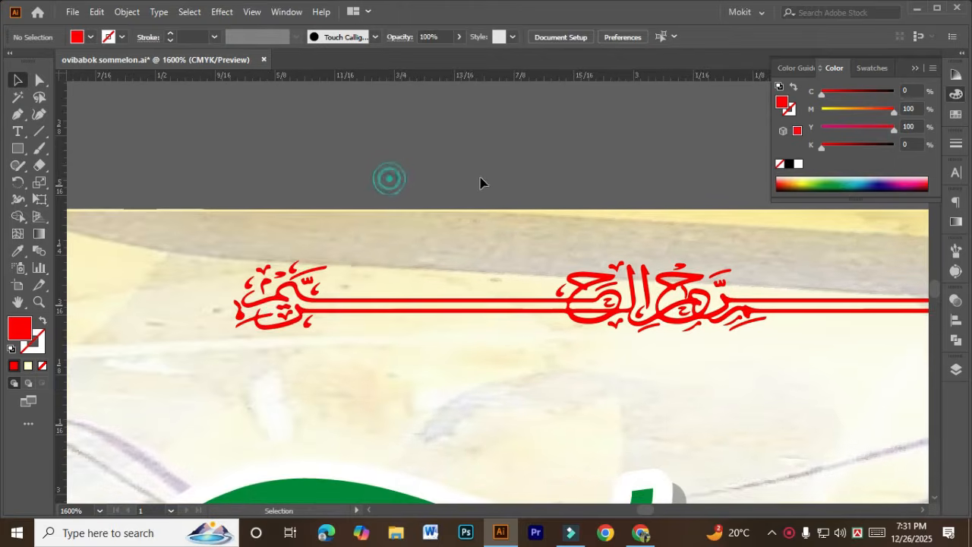
scroll(369, 210, "down", 4)
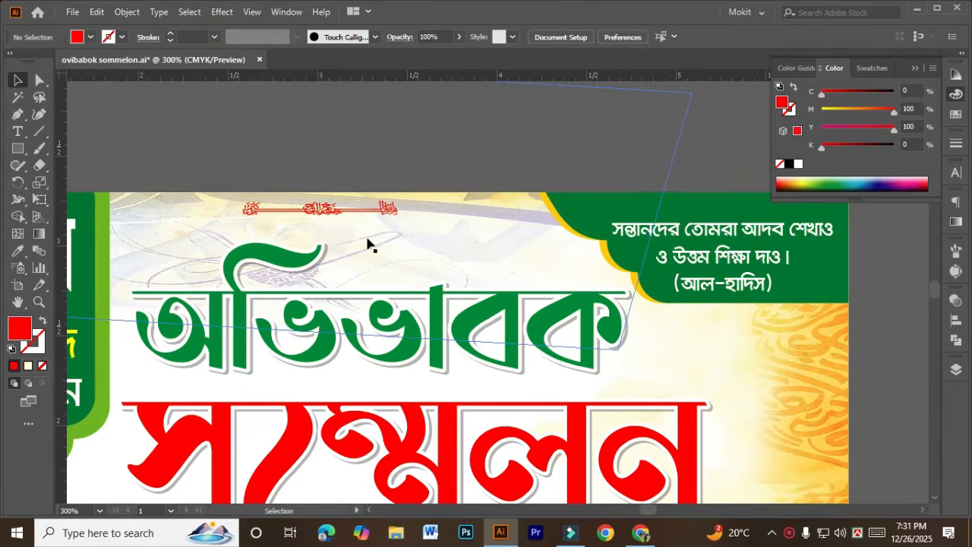
scroll(380, 240, "down", 1)
scroll(698, 455, "down", 5)
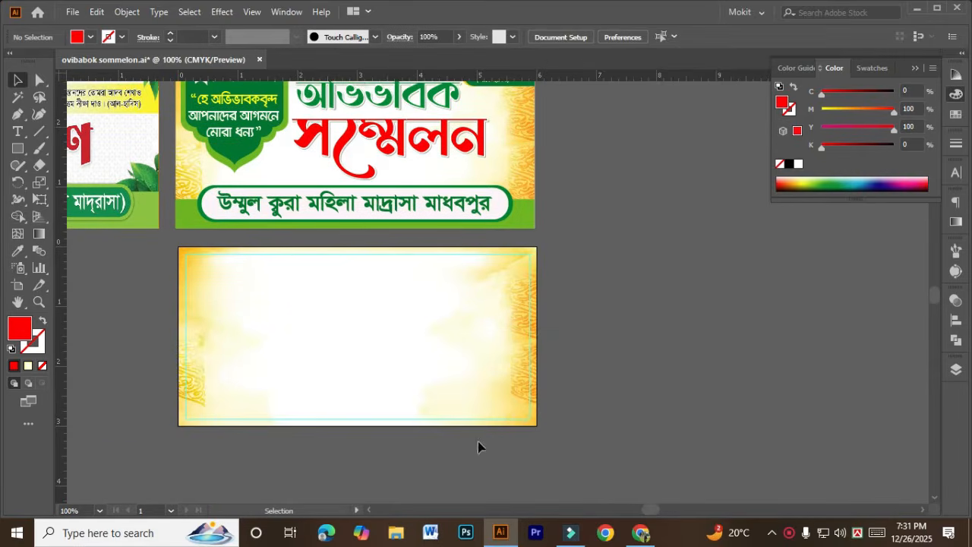
left_click(642, 531)
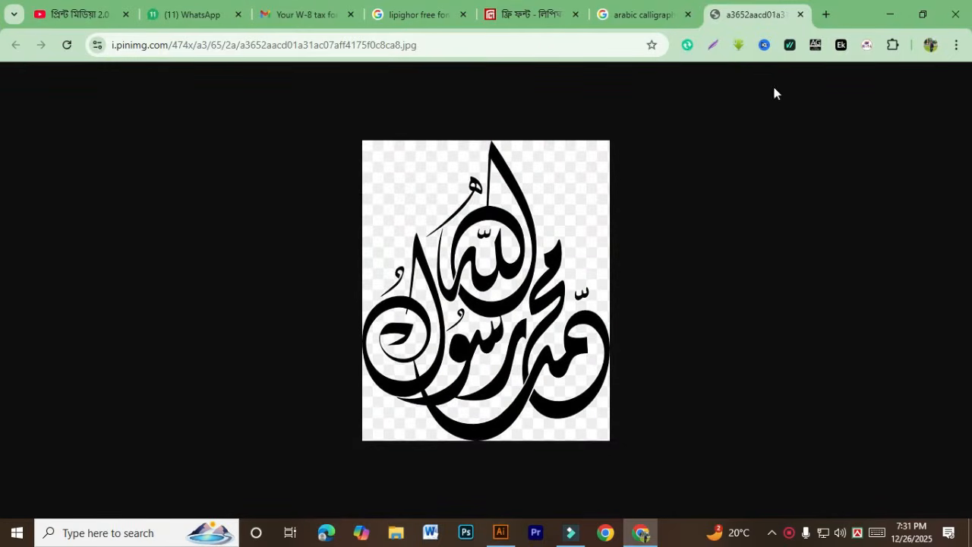
left_click(825, 14)
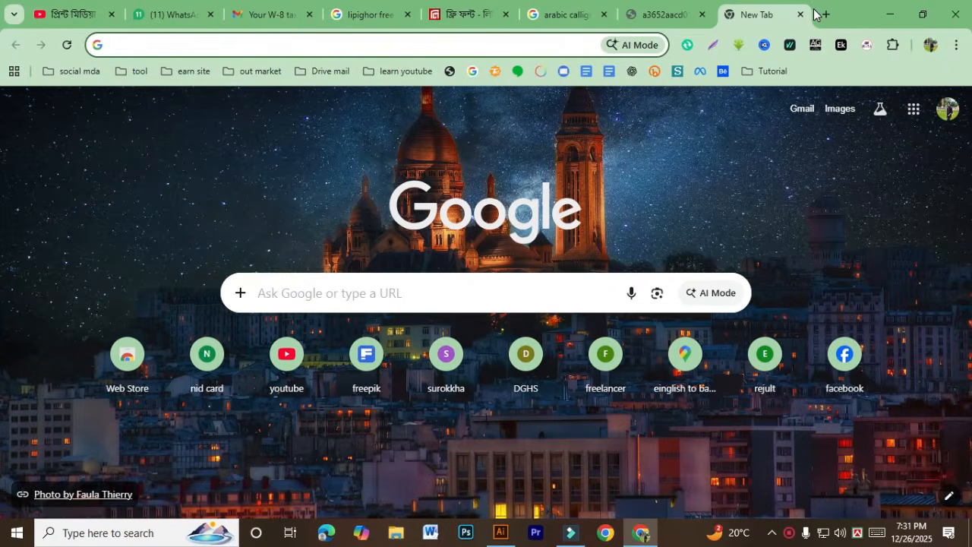
type("বিস")
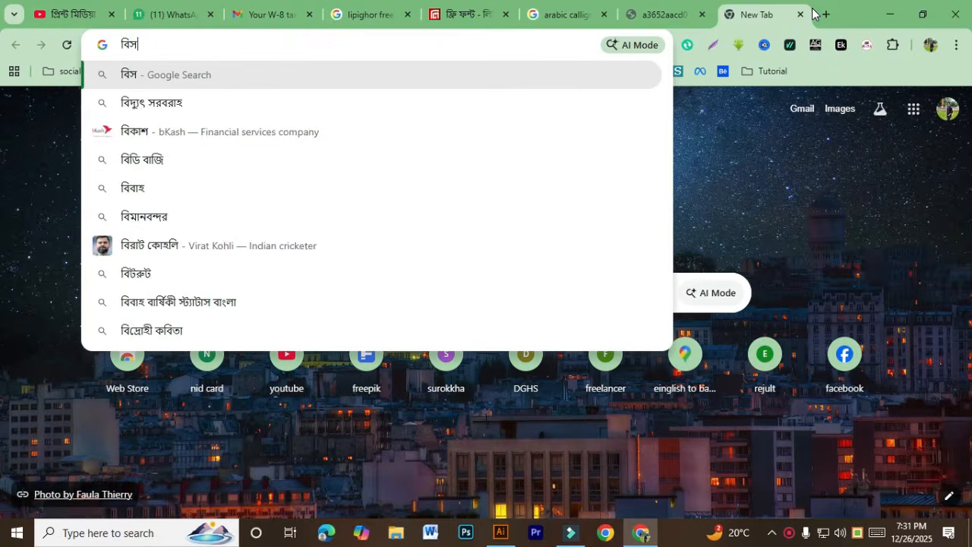
type("মিল্ল")
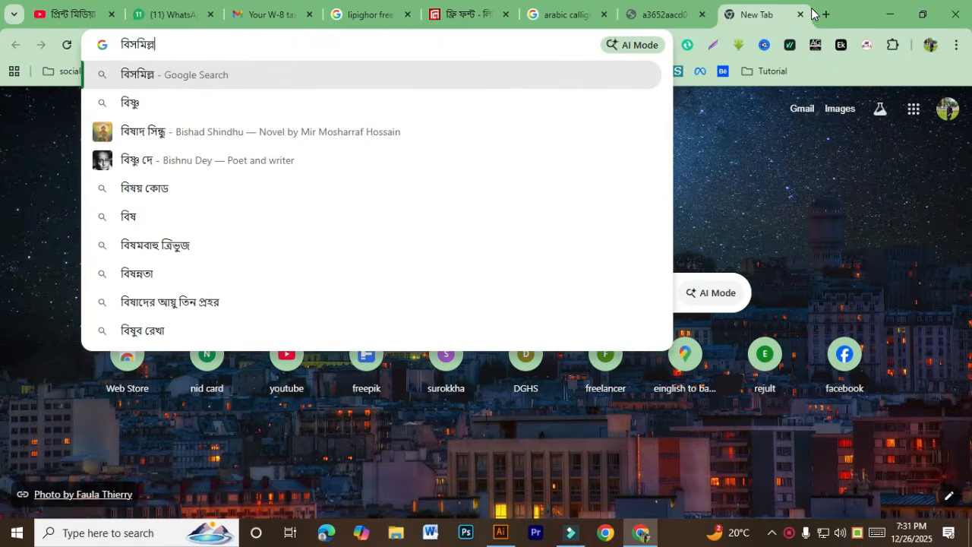
type("াহির রাহমানির রাহিম আরবি")
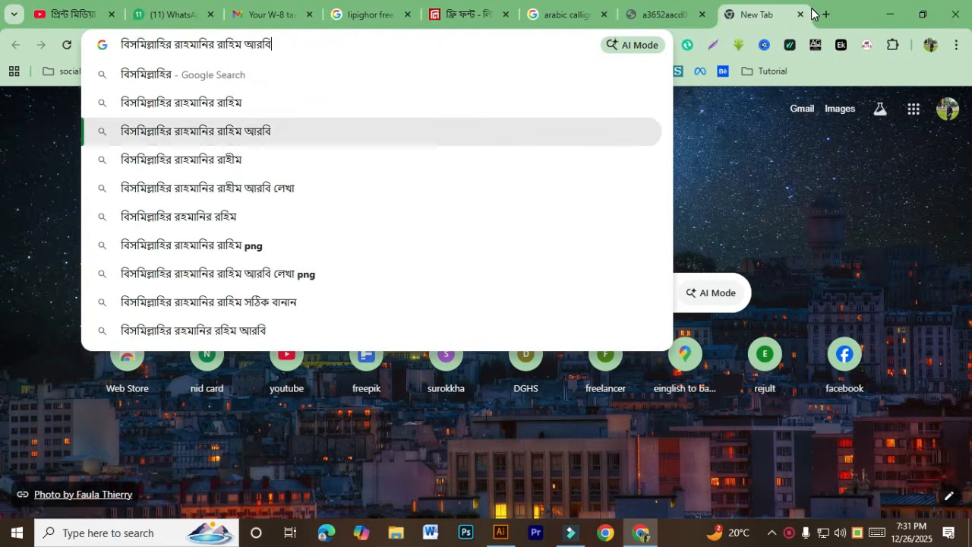
key("Return")
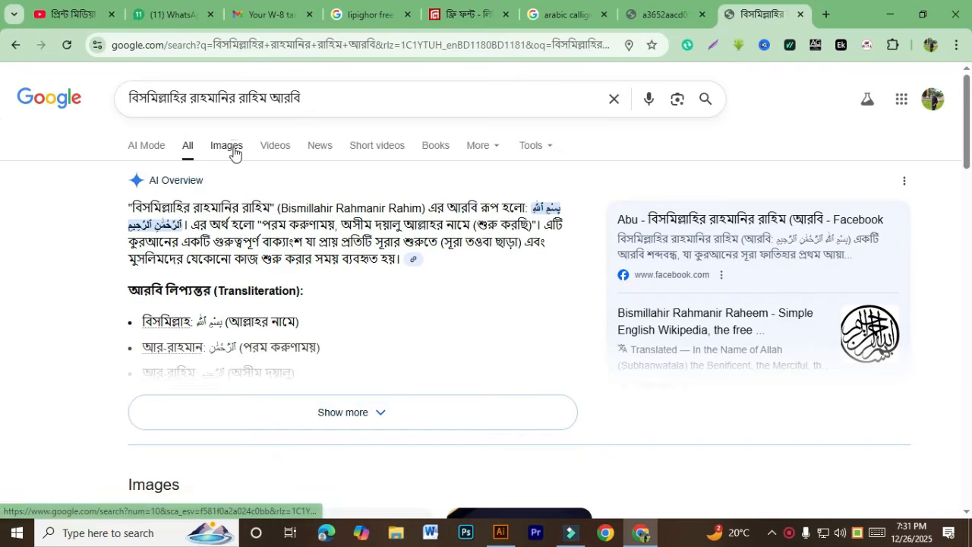
left_click(226, 145)
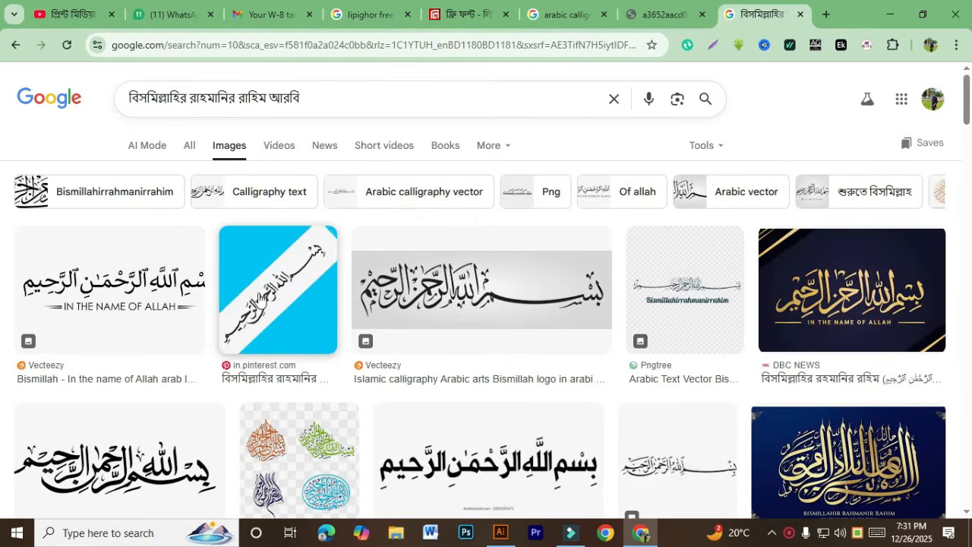
- Find the bold black Bismillah lettering from Shutterstock, open its image in a new tab and copy it
scroll(258, 296, "down", 5)
scroll(517, 327, "down", 5)
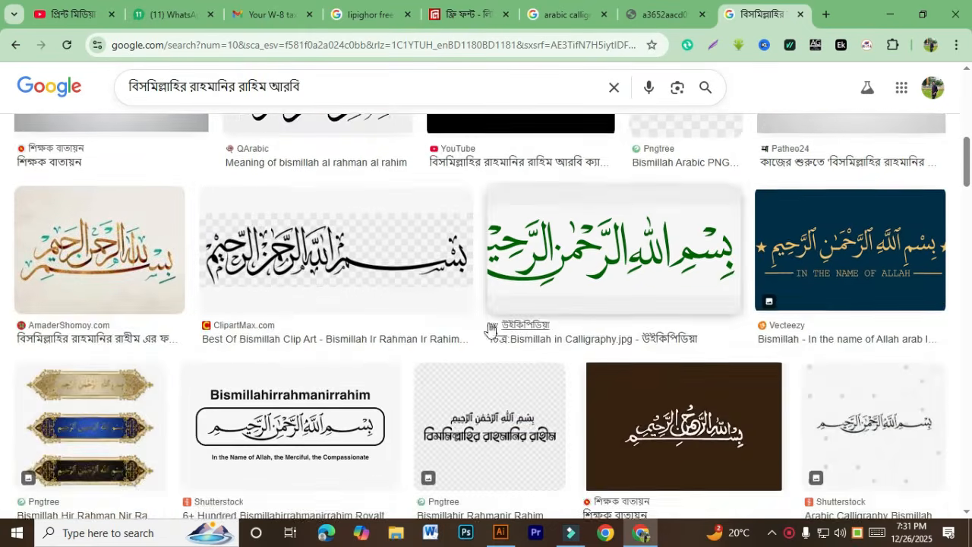
scroll(475, 330, "up", 8)
left_click(474, 328)
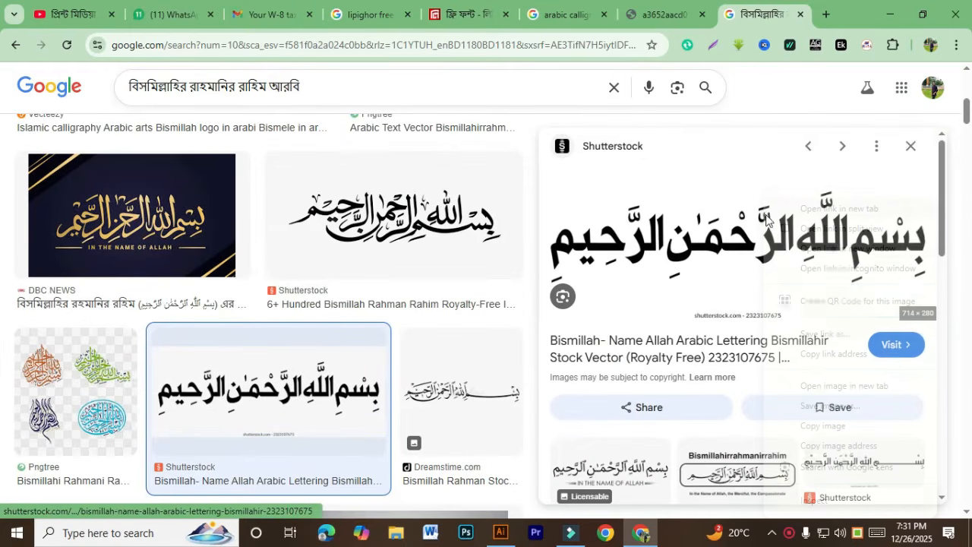
right_click(765, 221)
left_click(816, 386)
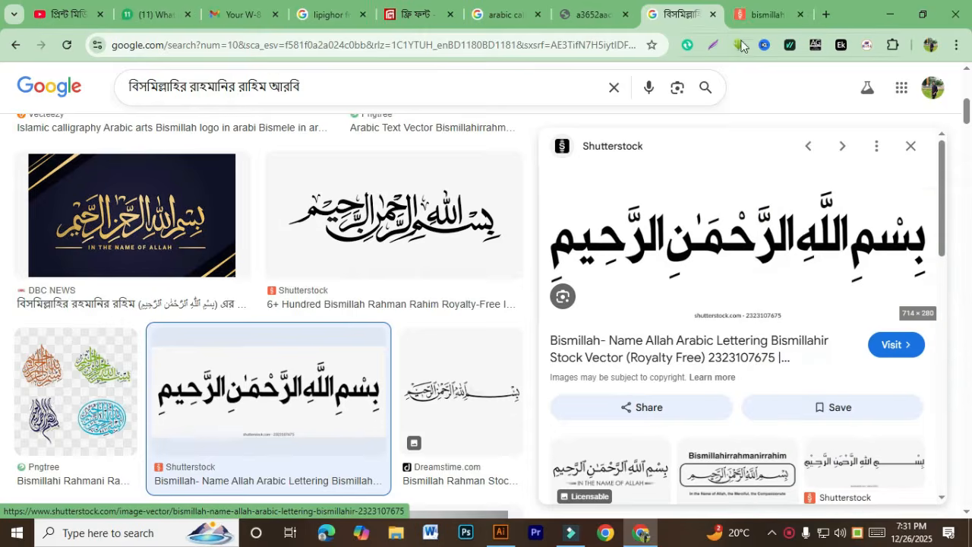
left_click(763, 14)
right_click(451, 268)
left_click(497, 325)
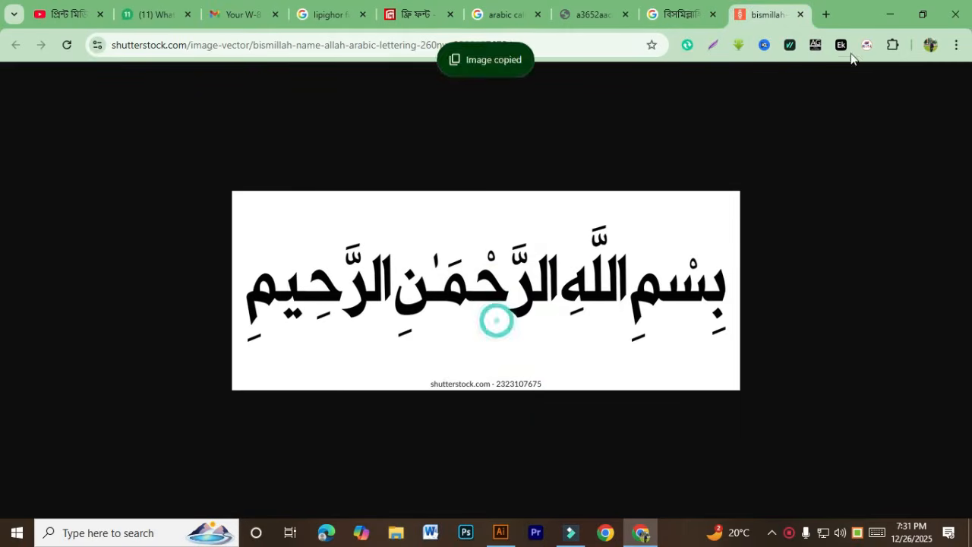
- Paste the Bismillah image into the Illustrator document, place it right of the banner and scale it down to about 5.1 in wide
left_click(889, 14)
key("ctrl+v")
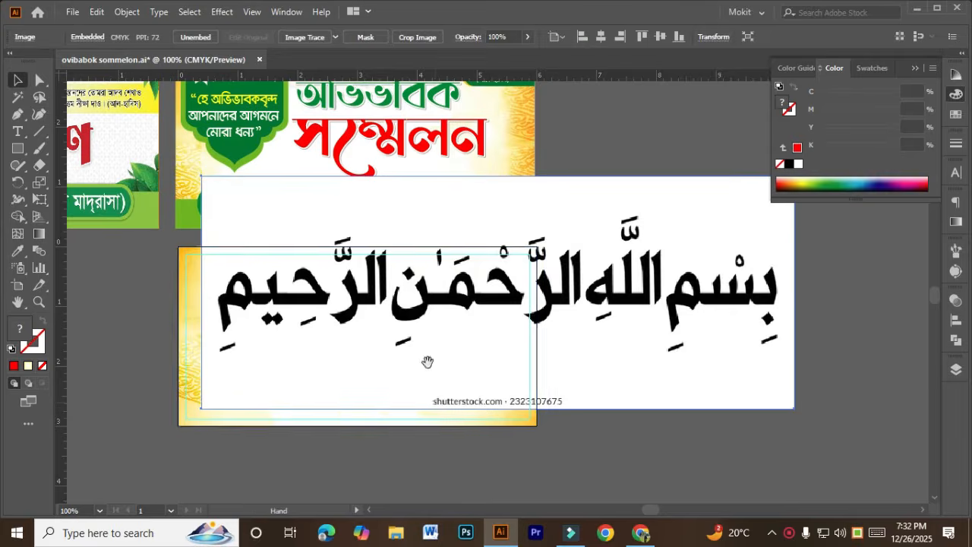
left_click_drag(494, 316, 165, 343)
scroll(317, 314, "down", 1)
left_click_drag(317, 311, 583, 299)
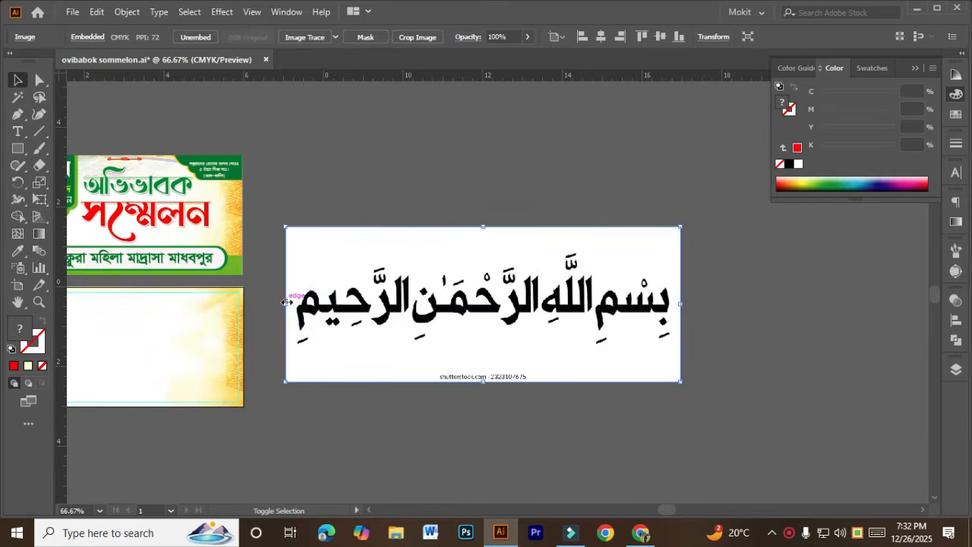
left_click_drag(286, 302, 478, 301)
scroll(554, 301, "up", 2)
left_click_drag(640, 288, 351, 302)
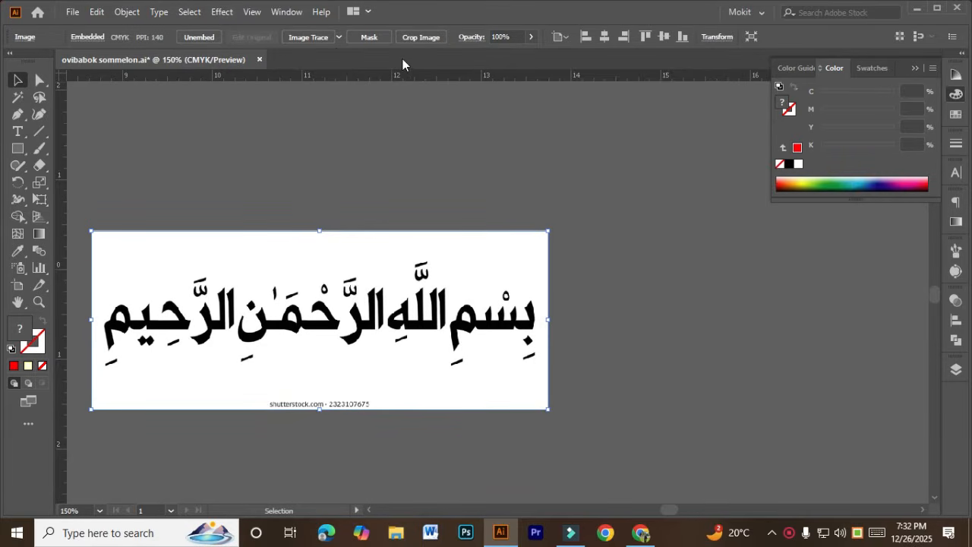
- Trace the pasted Bismillah image with the Silhouettes preset
left_click(340, 38)
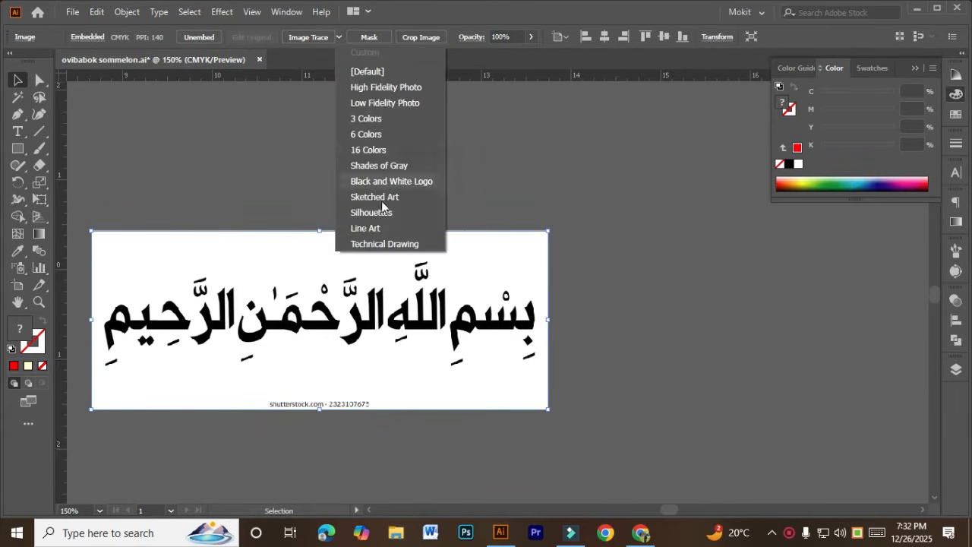
left_click(384, 215)
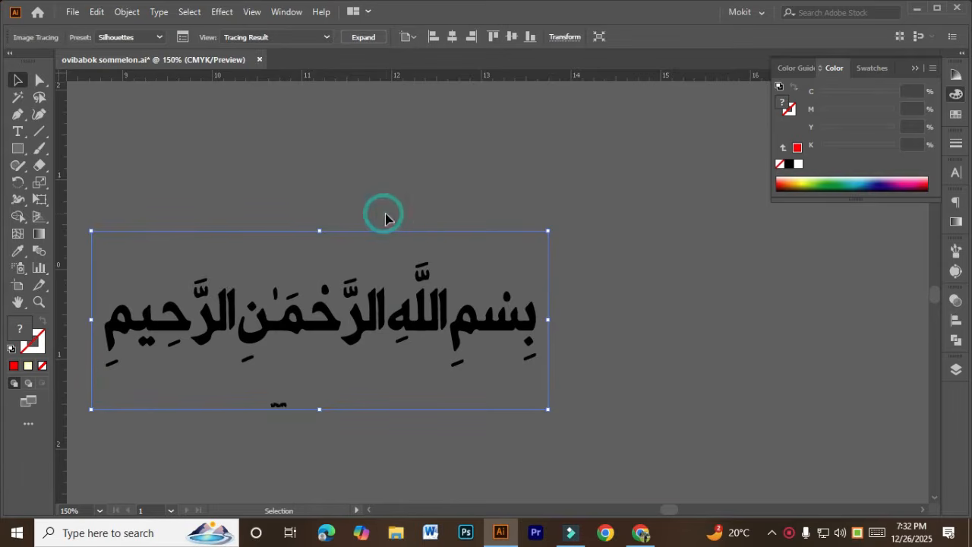
- Expand the traced Arabic calligraphy into editable paths and delete the stray mark beneath it
left_click(366, 38)
left_click(593, 242)
left_click_drag(232, 388, 422, 445)
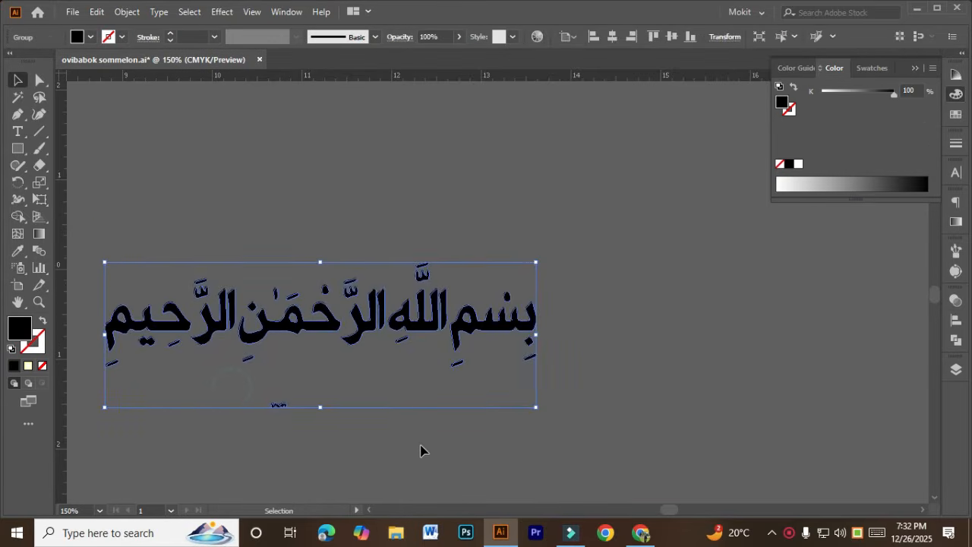
left_click(431, 444)
left_click(621, 425)
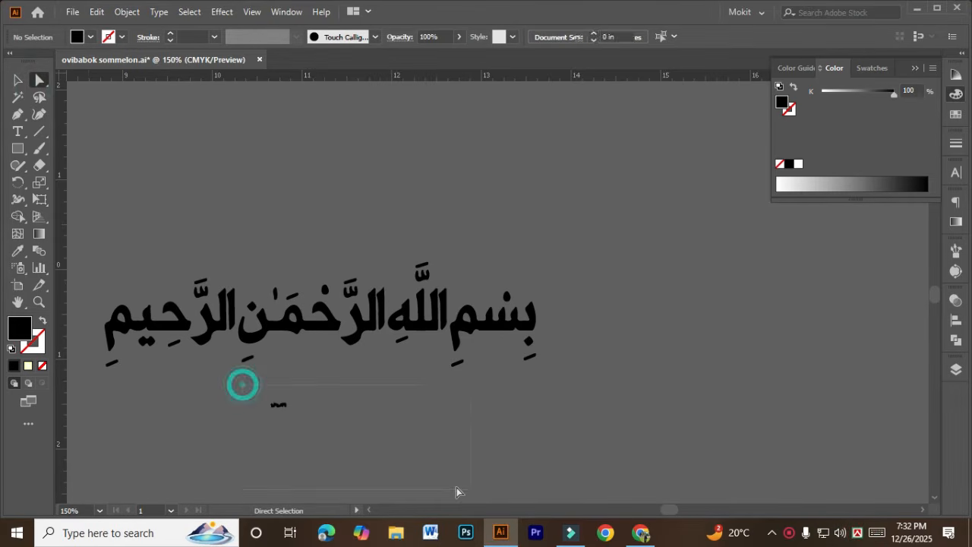
left_click_drag(456, 486, 448, 486)
key("Delete")
key("v")
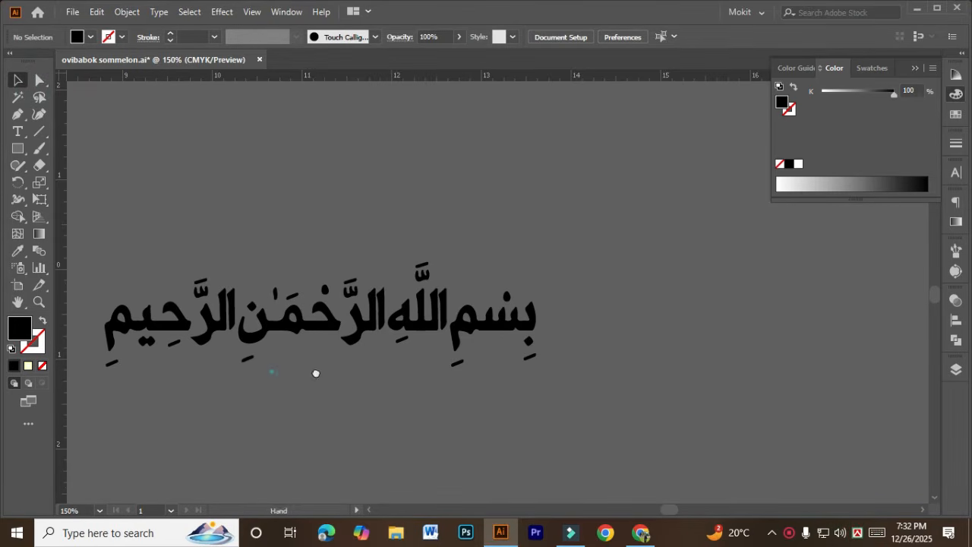
- Select the whole calligraphy line and scale it down proportionally around its centre
scroll(314, 373, "left", 3)
left_click_drag(160, 233, 735, 411)
left_click_drag(687, 317, 501, 317)
- Switch the calligraphy's colour mode to CMYK and fill it with blue, C 100, M 59, Y 0, K 0
left_click(930, 69)
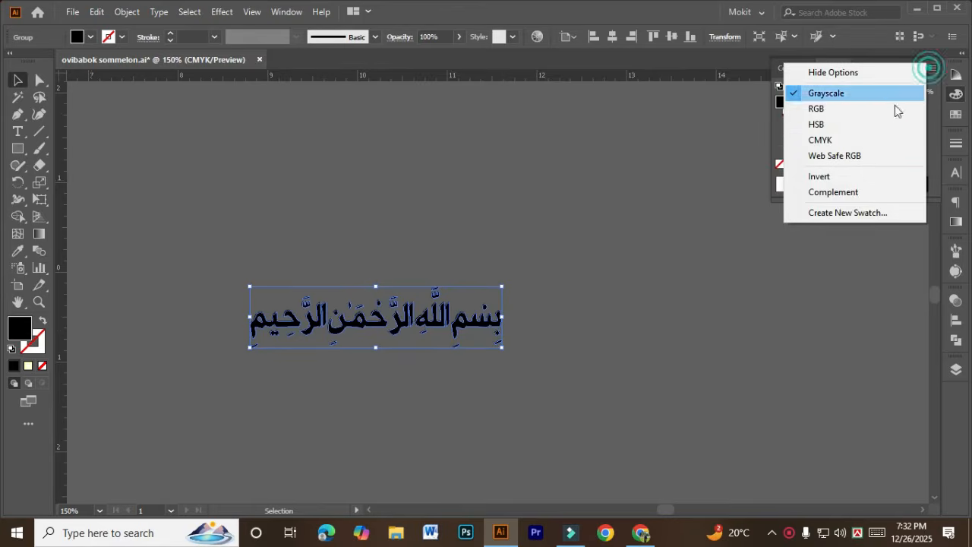
left_click(869, 143)
left_click(874, 145)
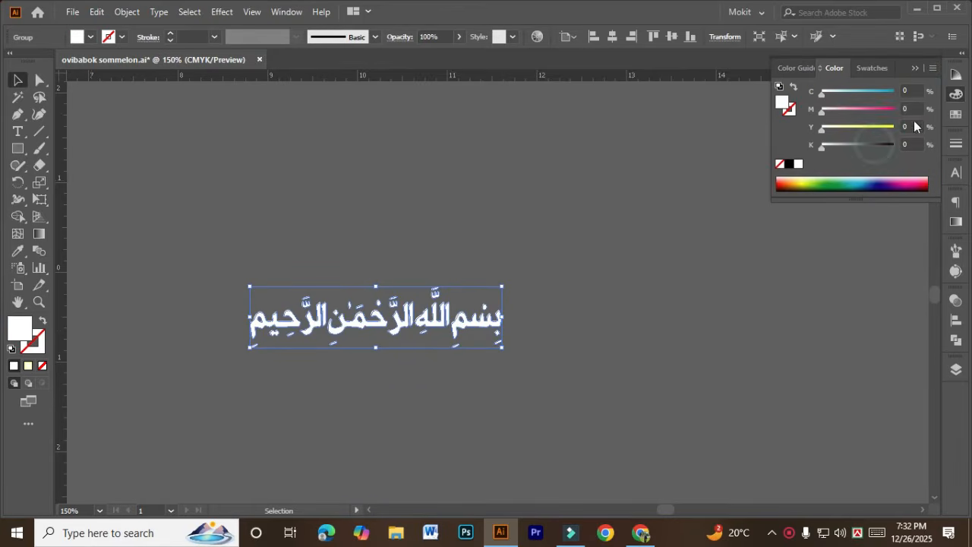
left_click_drag(873, 111, 969, 106)
left_click(864, 114)
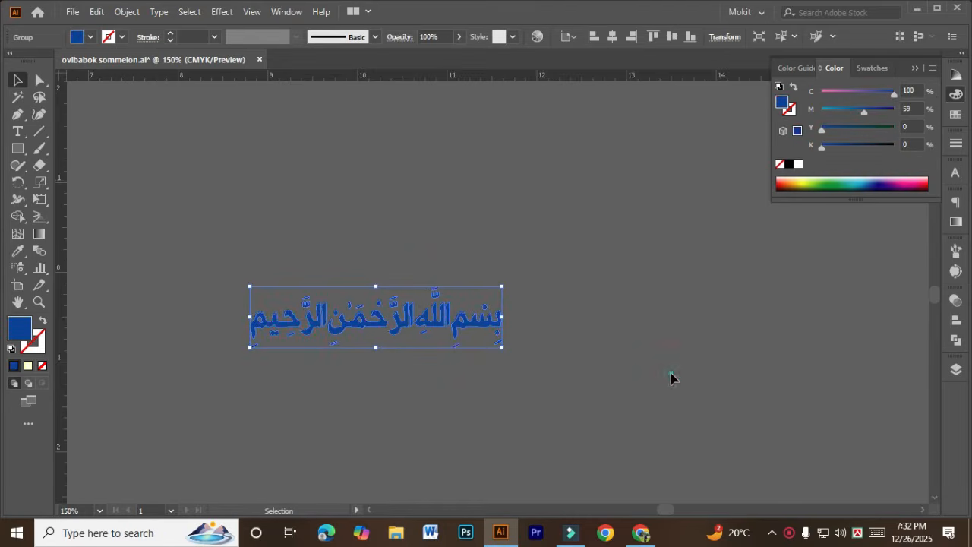
left_click(670, 373)
- Move the blue calligraphy onto the upper part of the blank banner and centre it horizontally
scroll(641, 376, "down", 1)
left_click_drag(444, 317, 637, 304)
left_click(583, 326)
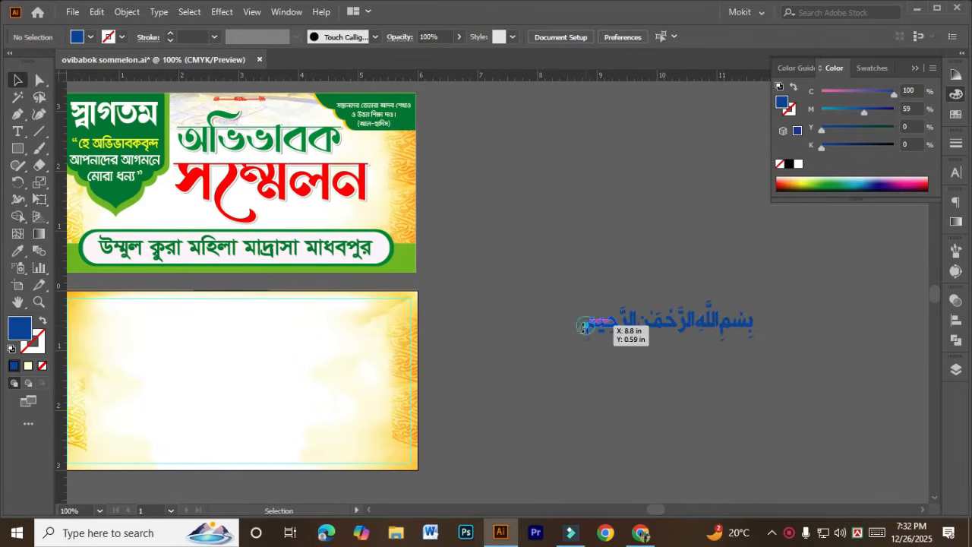
left_click(607, 328)
left_click_drag(584, 320, 728, 321)
key("ctrl+space")
left_click_drag(731, 319, 518, 323)
scroll(459, 319, "down", 5)
left_click(611, 37)
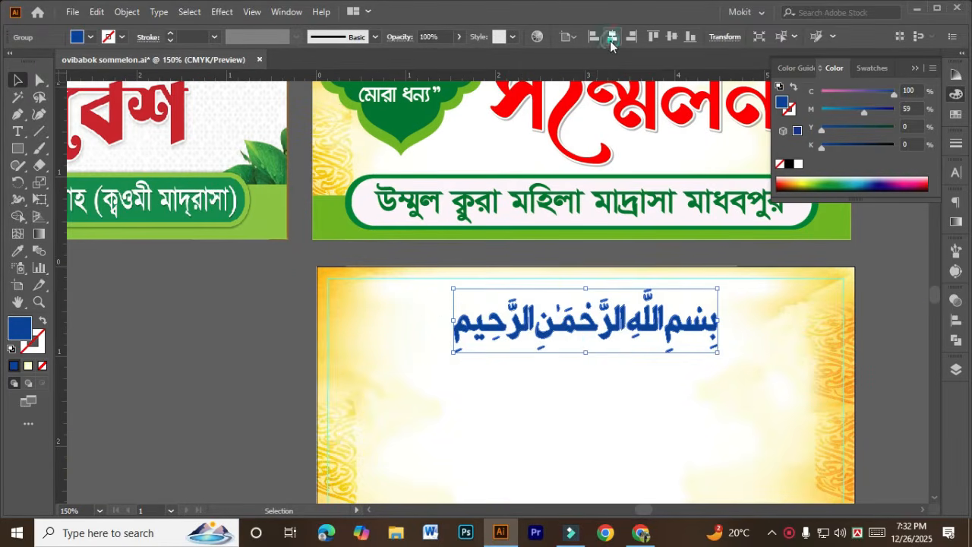
- Shrink the calligraphy to a small line and position it just under the blank banner's upper margin guide
scroll(597, 370, "up", 2)
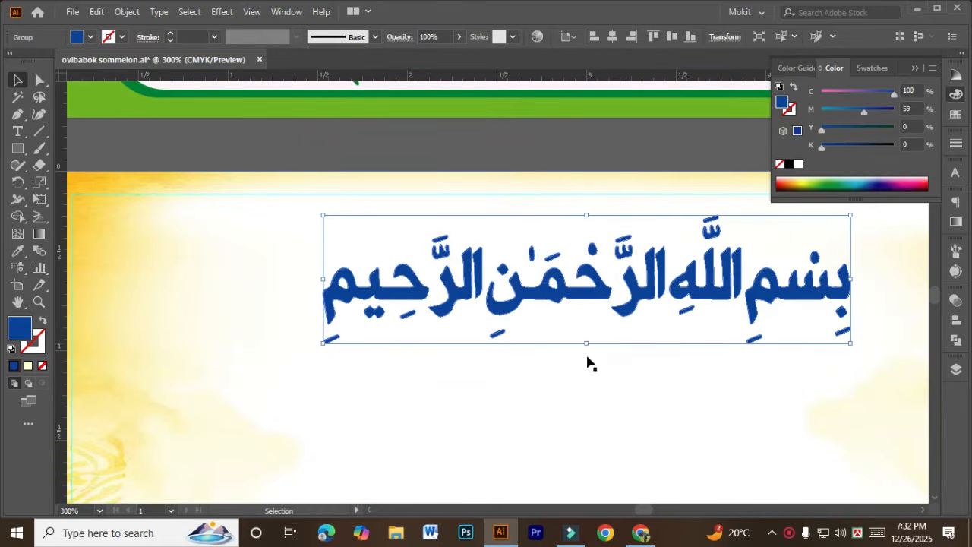
left_click_drag(586, 346, 585, 245)
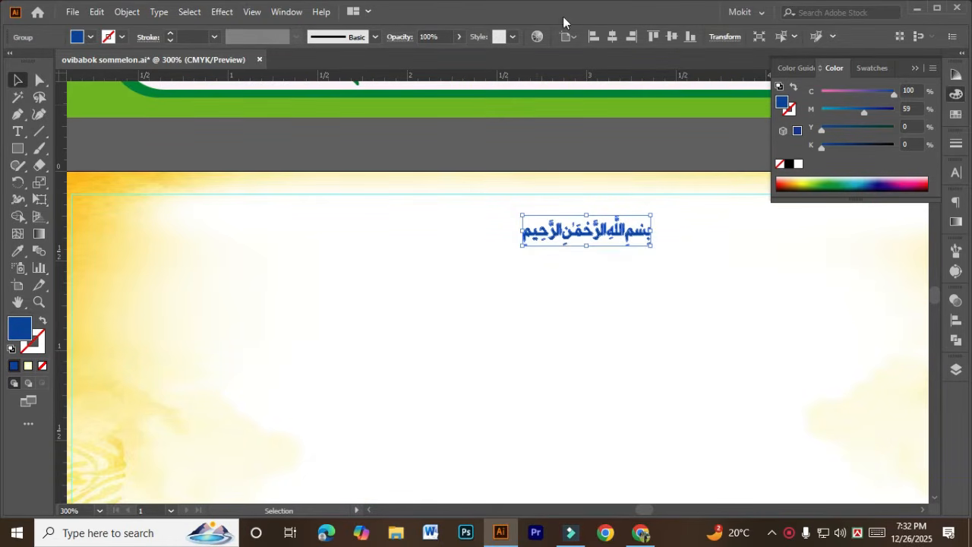
scroll(614, 219, "up", 2)
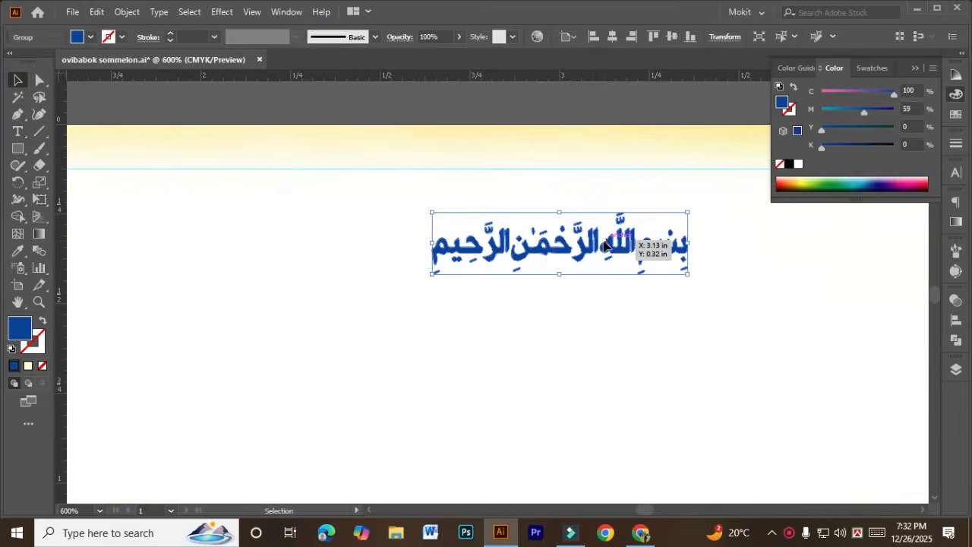
left_click_drag(610, 242, 610, 197)
left_click_drag(688, 196, 757, 209)
scroll(483, 207, "down", 3)
left_click_drag(857, 247, 514, 210)
scroll(581, 281, "up", 2)
left_click(586, 287)
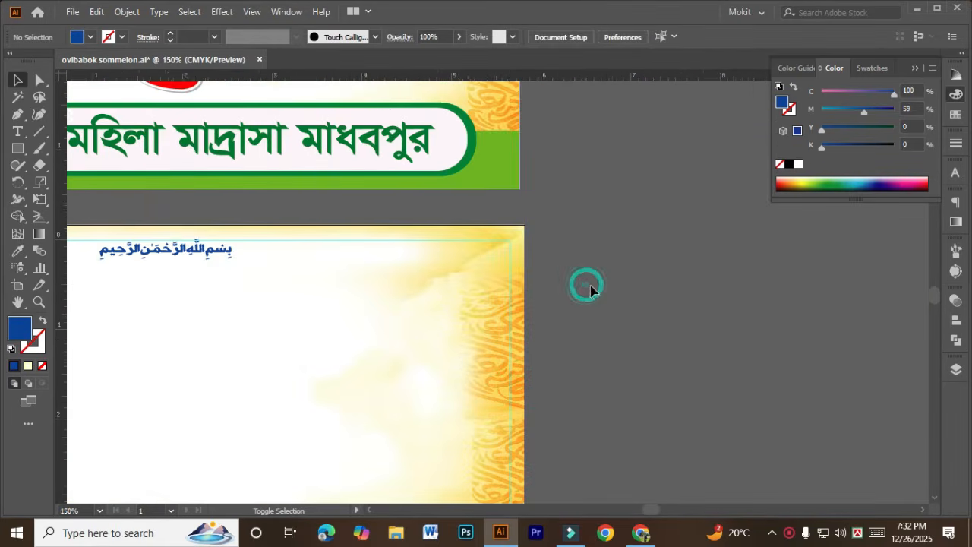
- Try to move the two-line Bengali headline off the reference banner towards the blank banner, undoing the moves
scroll(586, 286, "down", 2)
left_click_drag(616, 334, 563, 316)
scroll(587, 306, "up", 2)
scroll(577, 309, "up", 2)
left_click(349, 241)
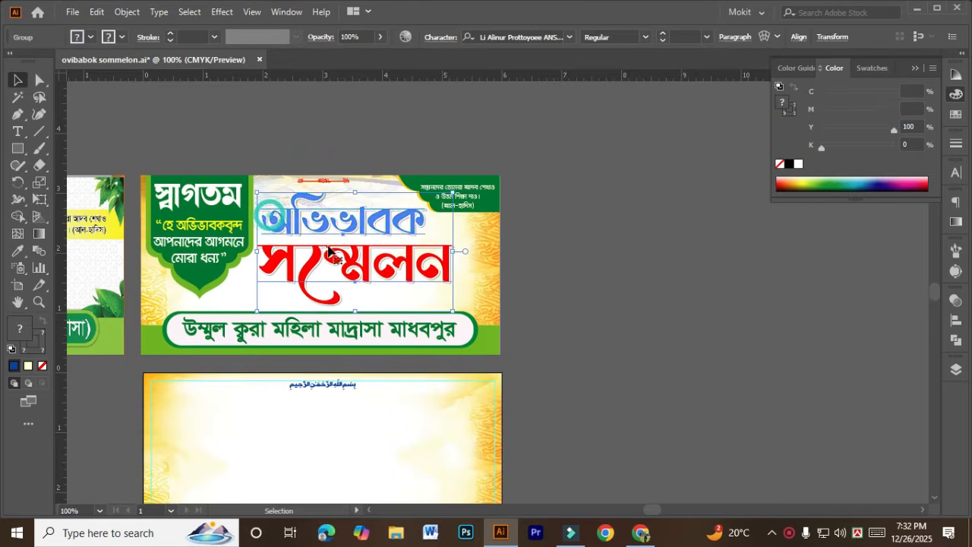
left_click_drag(349, 241, 681, 334)
left_click_drag(783, 447, 629, 347)
left_click_drag(548, 260, 183, 369)
key("ctrl+z")
key("ctrl+z")
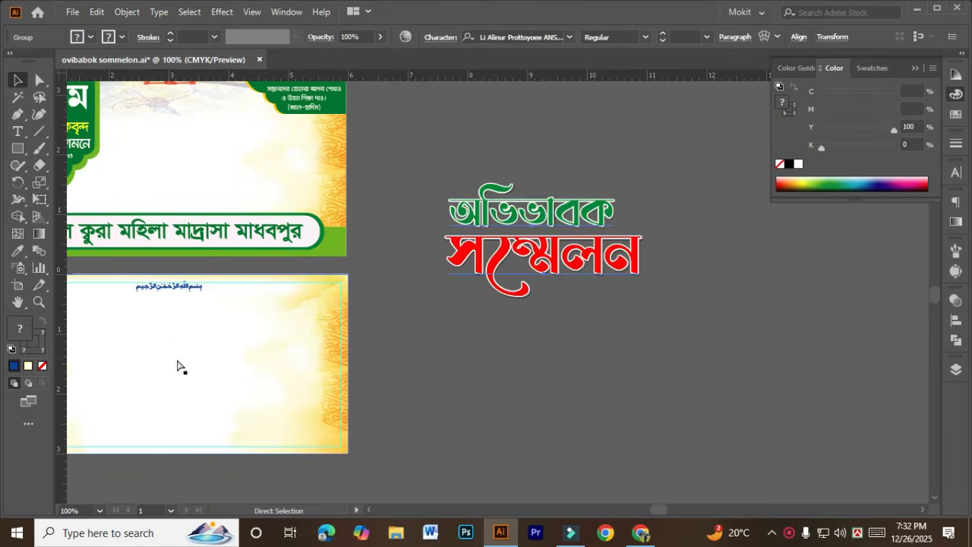
left_click(625, 377)
- Inspect the green welcome badge on the reference banner and collapse the Color panel
left_click_drag(170, 156, 452, 205)
scroll(362, 208, "up", 2)
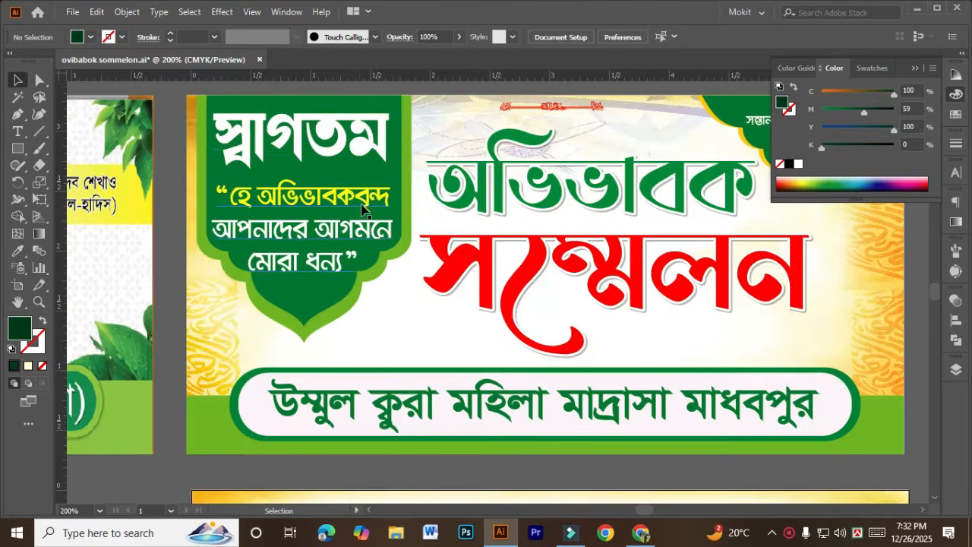
left_click(322, 151)
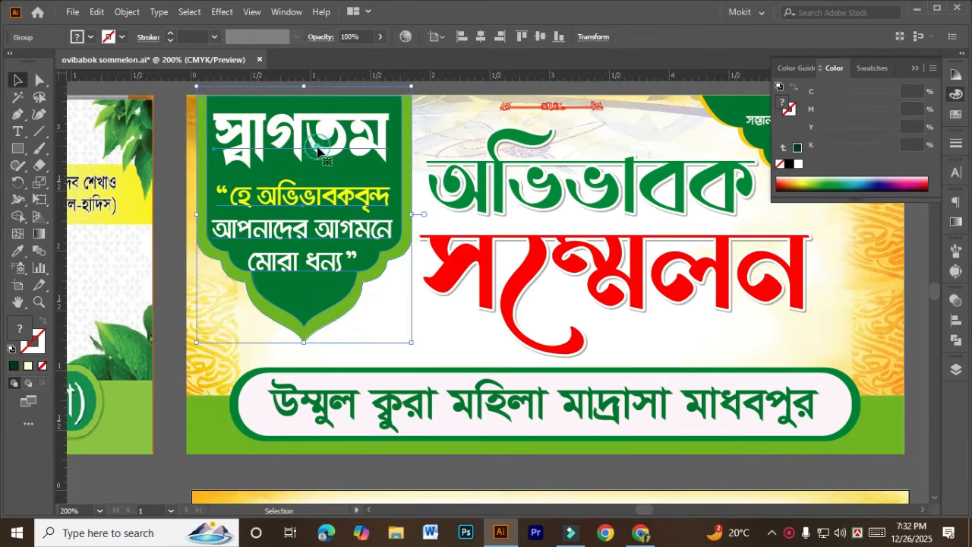
scroll(248, 230, "down", 1)
left_click(835, 385)
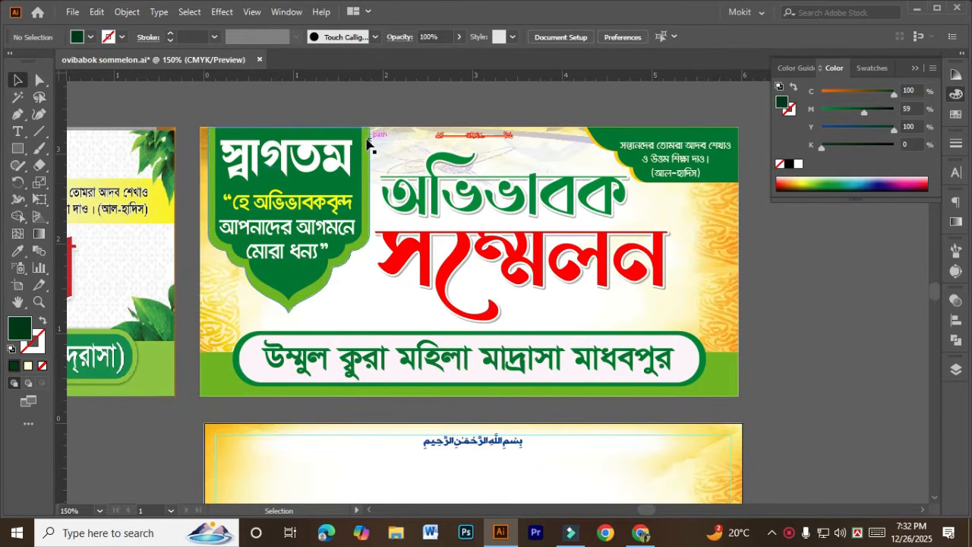
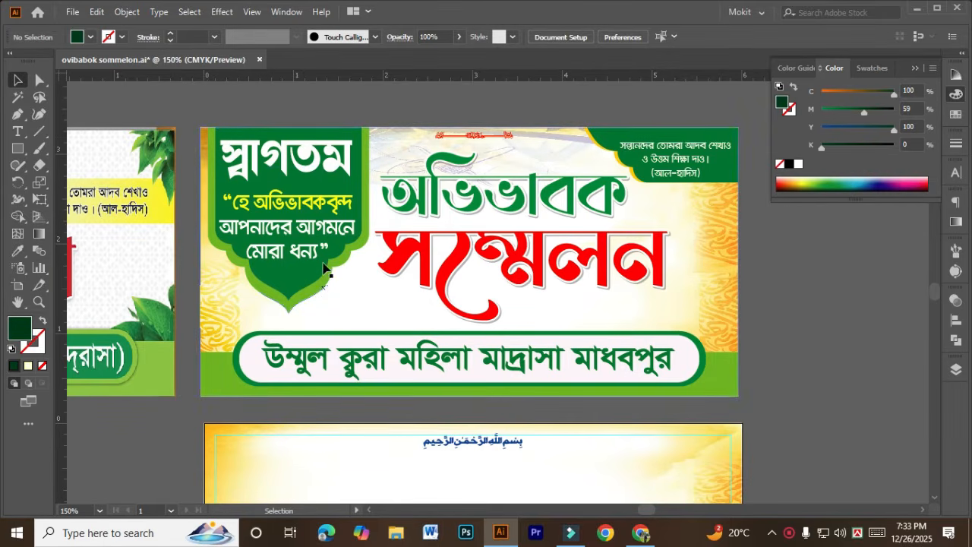
left_click(914, 69)
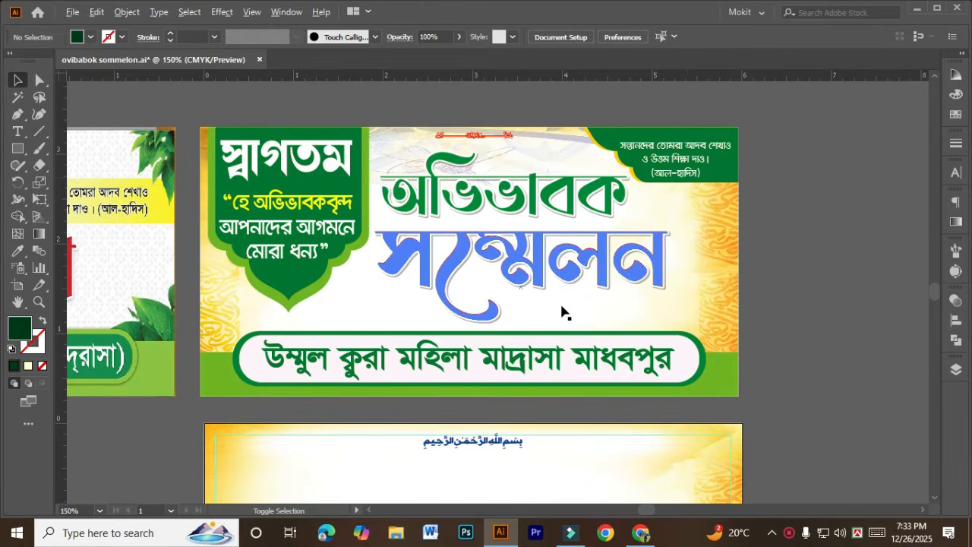
- Examine the reference banner's headline, badge, corner quote and lower name bar in comparison with the blank banner
key("ctrl+plus")
key("ctrl+plus")
key("ctrl+plus")
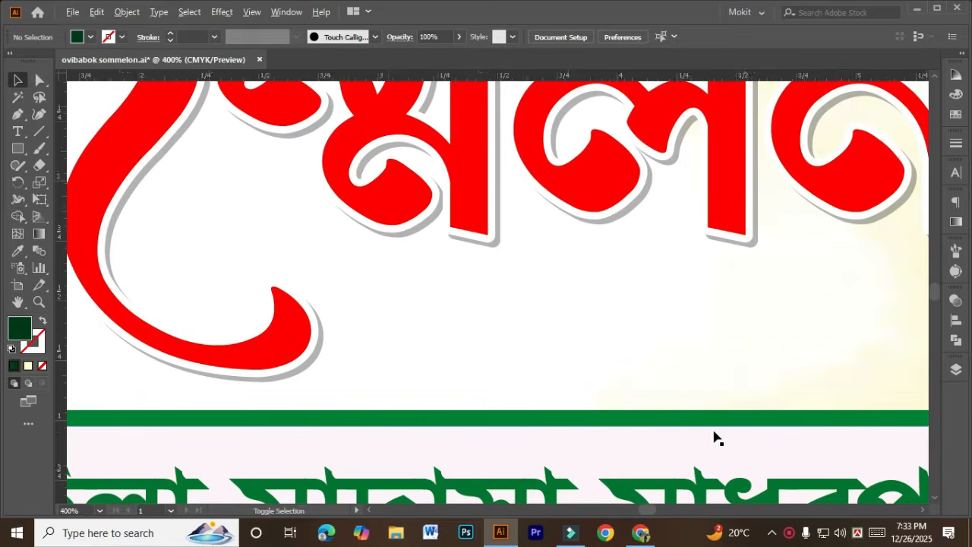
key("ctrl+minus")
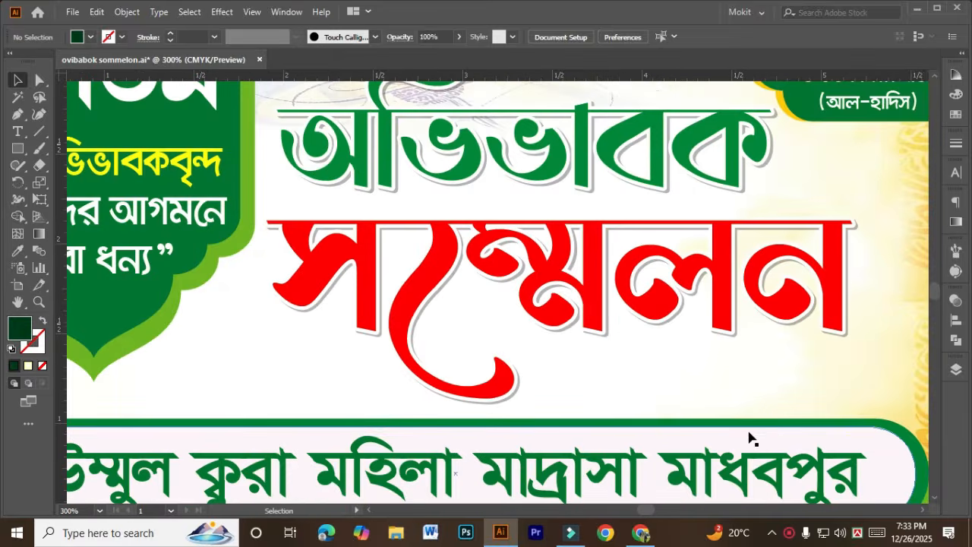
scroll(265, 390, "up", 11)
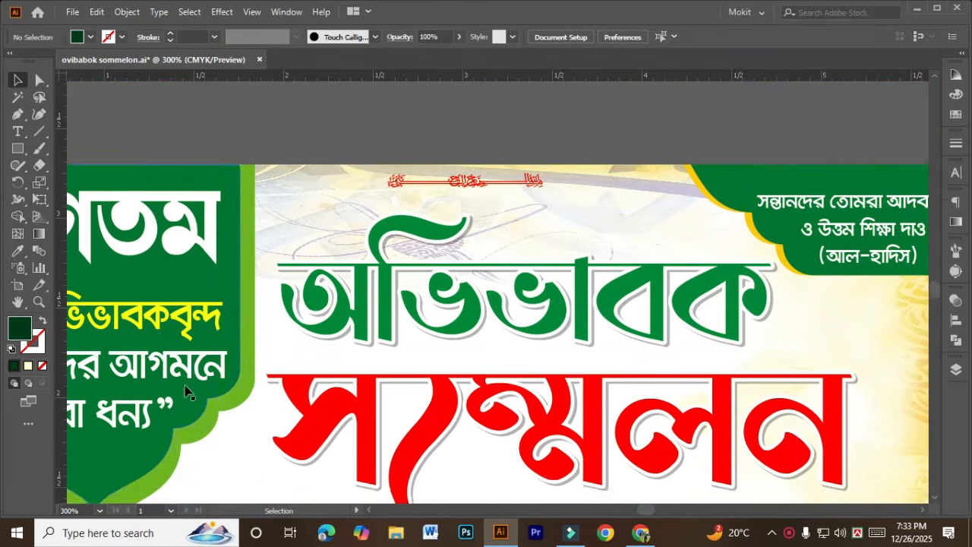
scroll(721, 433, "down", 7)
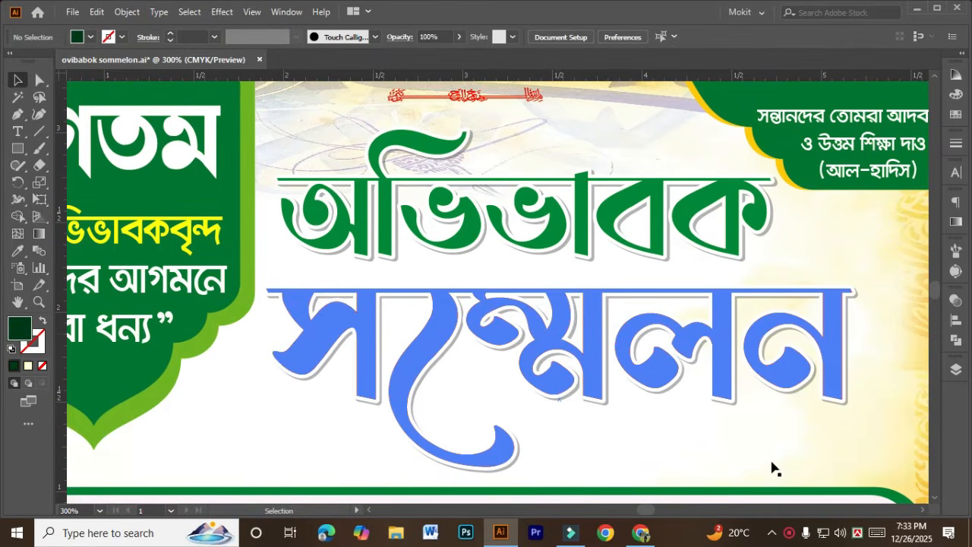
key("ctrl+minus")
scroll(347, 428, "down", 6)
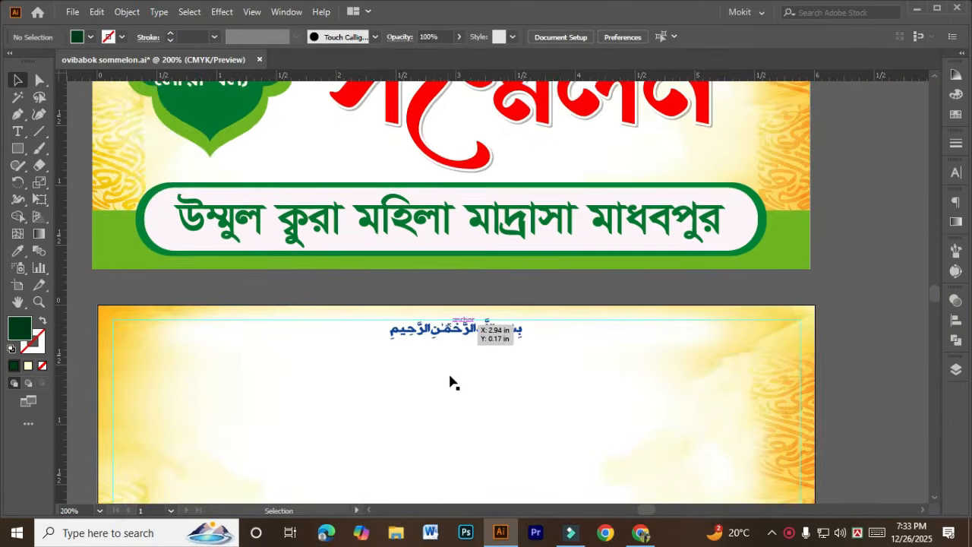
scroll(451, 384, "down", 2)
scroll(245, 325, "up", 6)
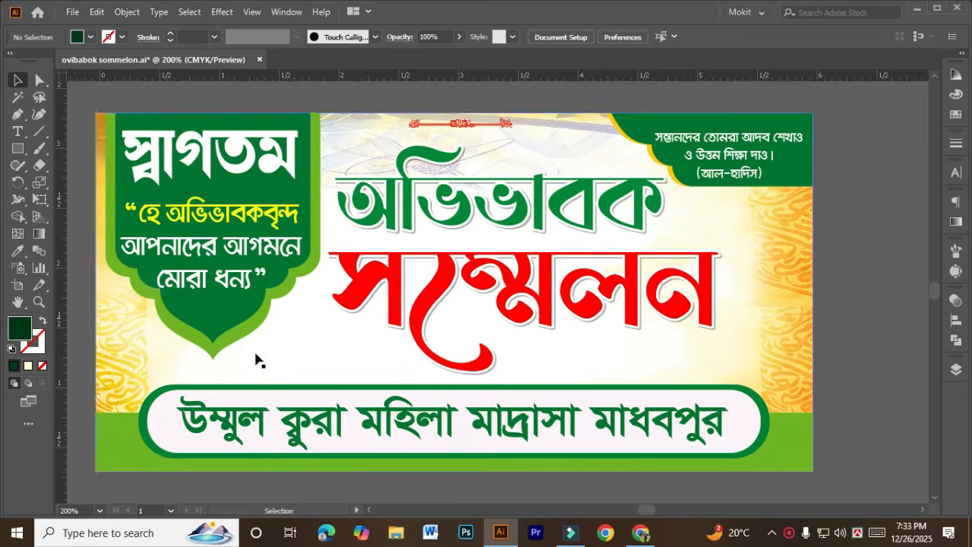
scroll(288, 372, "down", 3)
scroll(296, 374, "down", 9)
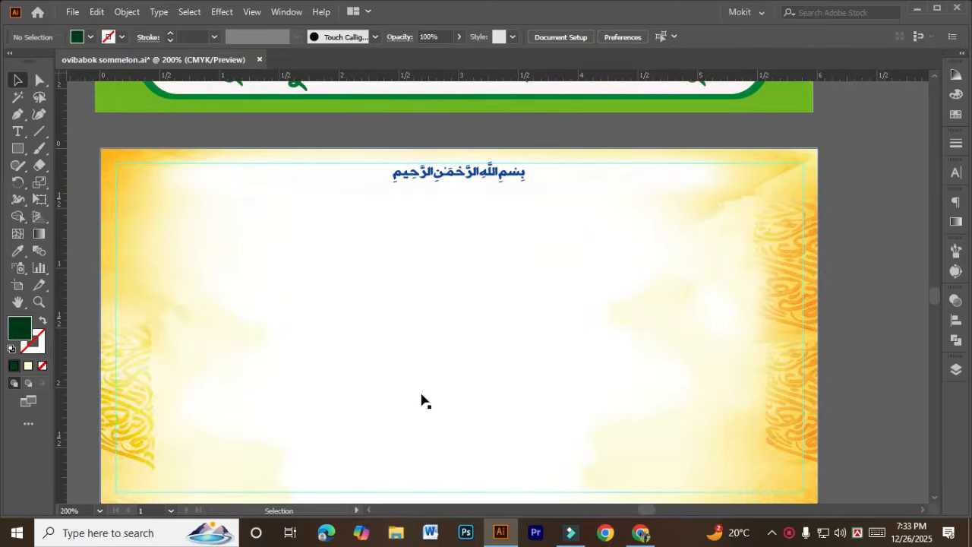
scroll(433, 395, "down", 10)
scroll(430, 395, "down", 2)
scroll(418, 387, "up", 7)
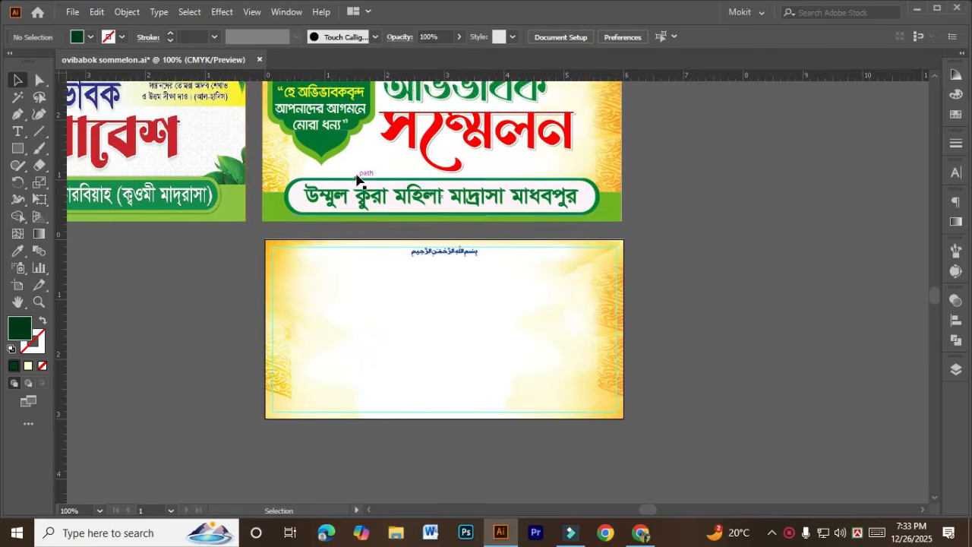
- Switch to Chrome and search Google in a new tab for "islamic shape vector"
left_click(641, 533)
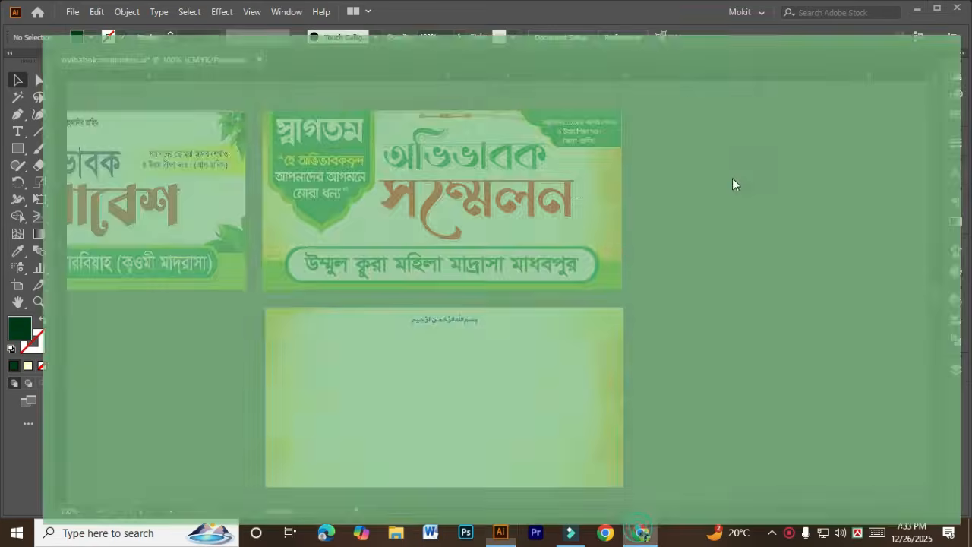
left_click(824, 10)
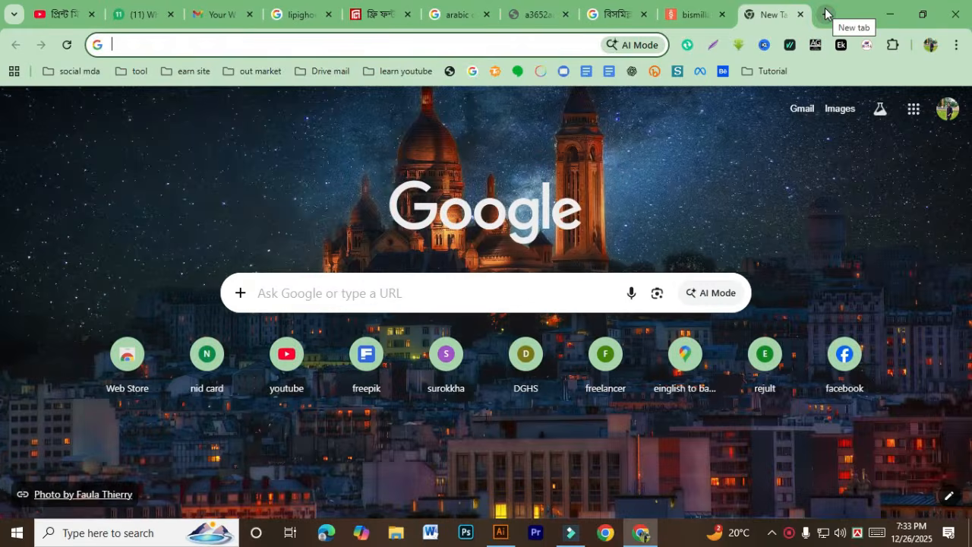
type("is")
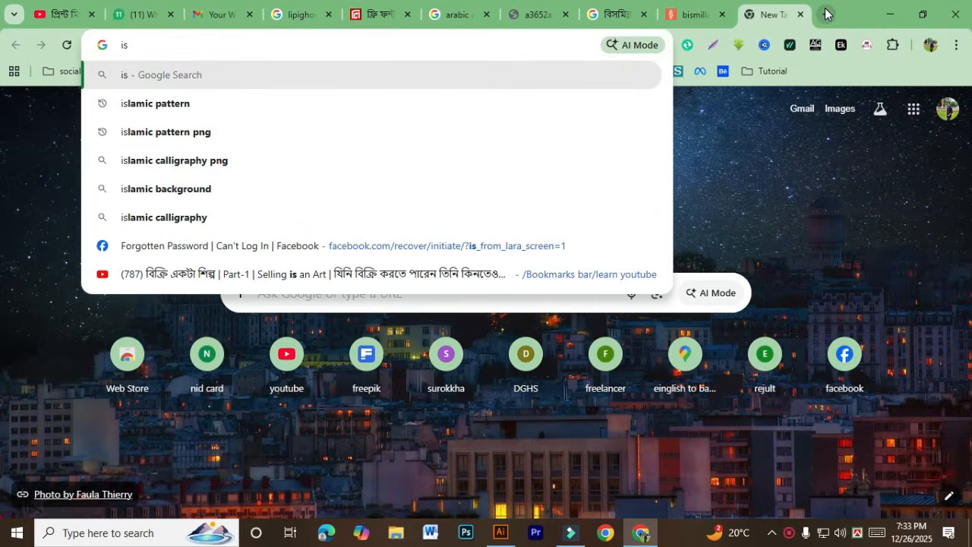
key("Down")
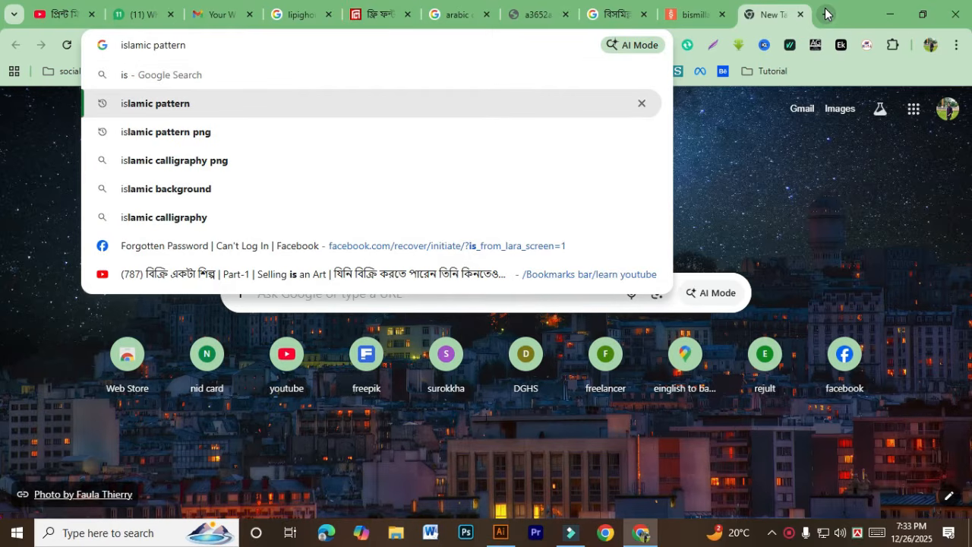
key("BackSpace")
key("BackSpace")
key("BackSpace")
key("BackSpace")
key("BackSpace")
key("BackSpace")
key("BackSpace")
type("sh")
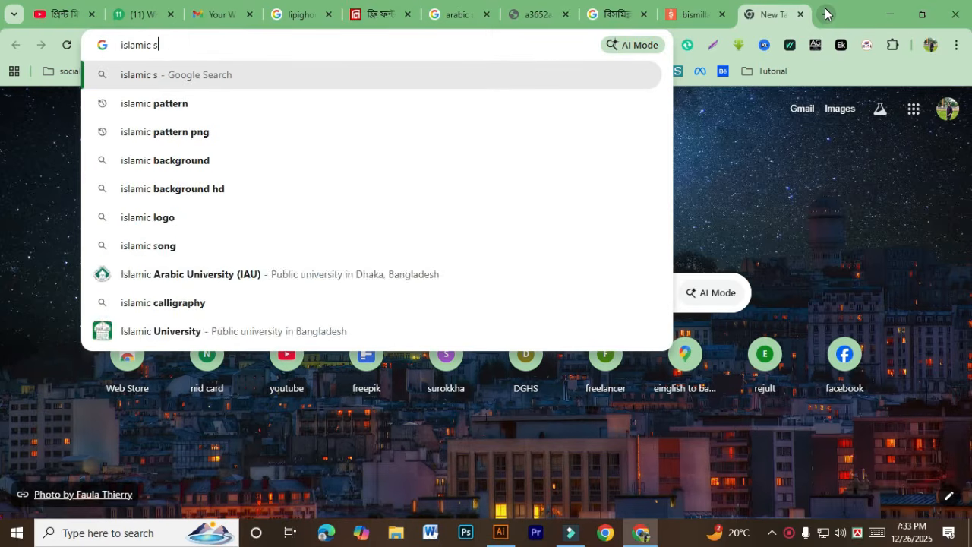
type("ape p")
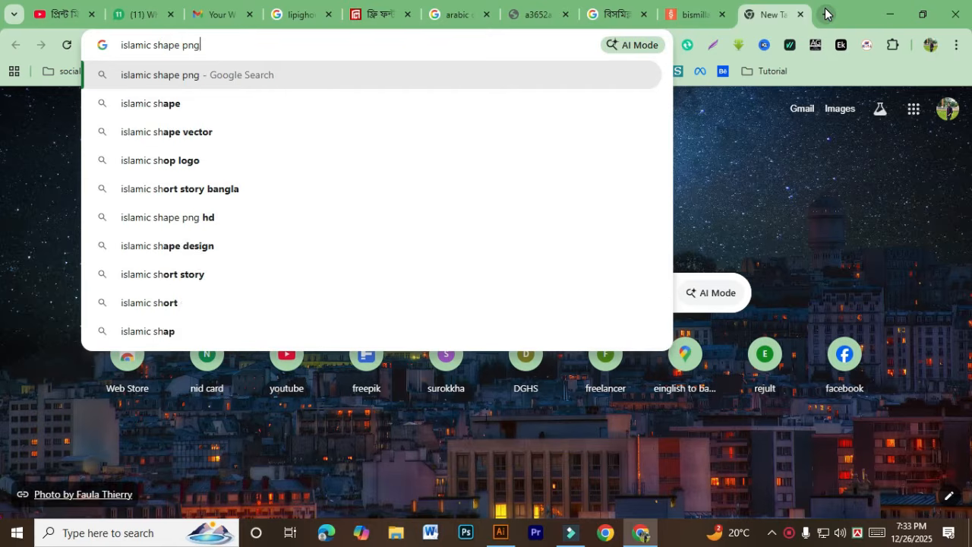
key("BackSpace")
type("vector")
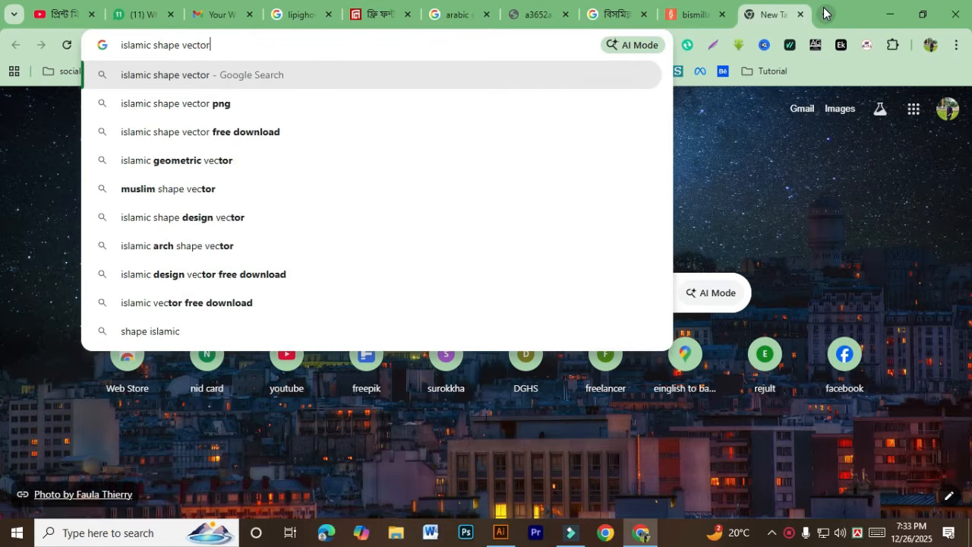
key("Return")
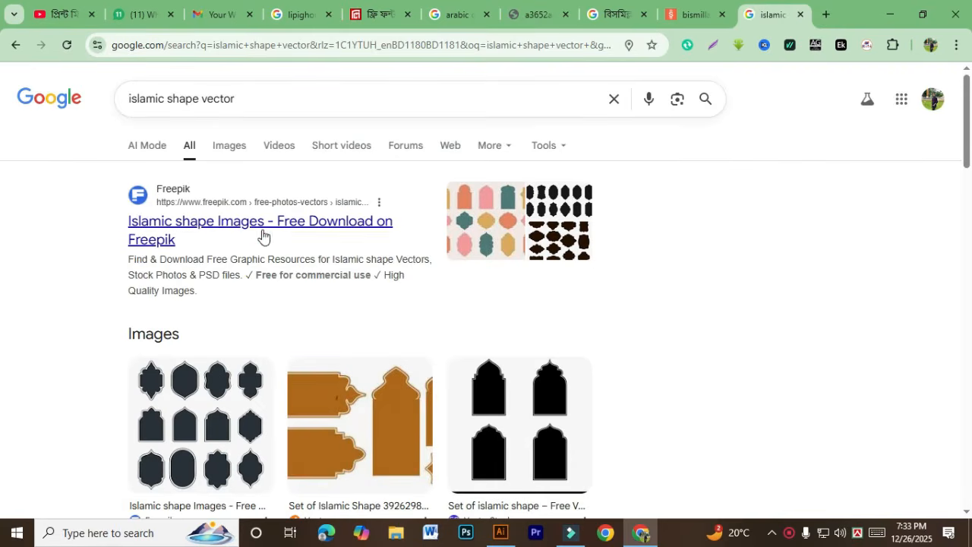
- Open the Freepik Islamic shape result in a new tab and browse Google's image results for the same search
middle_click(233, 233)
left_click(775, 15)
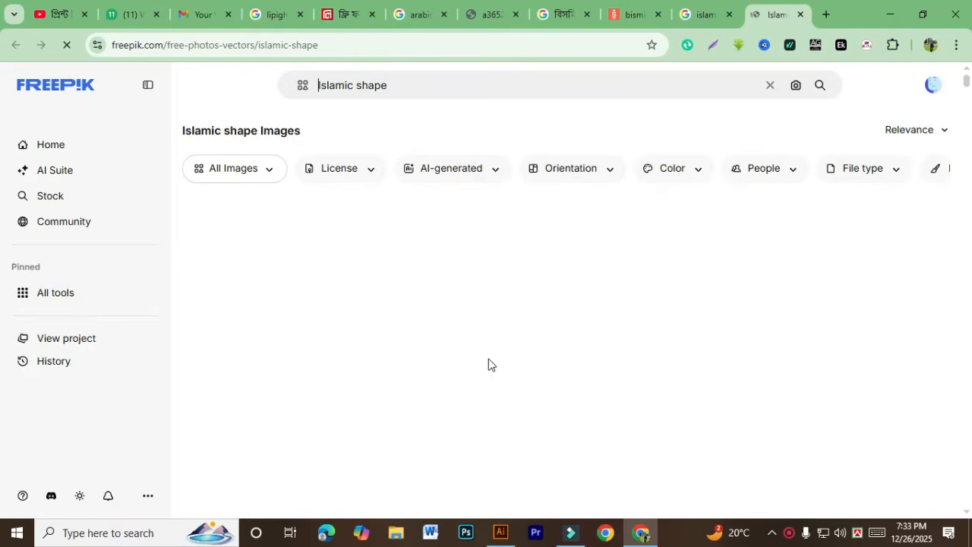
left_click(686, 20)
left_click(228, 148)
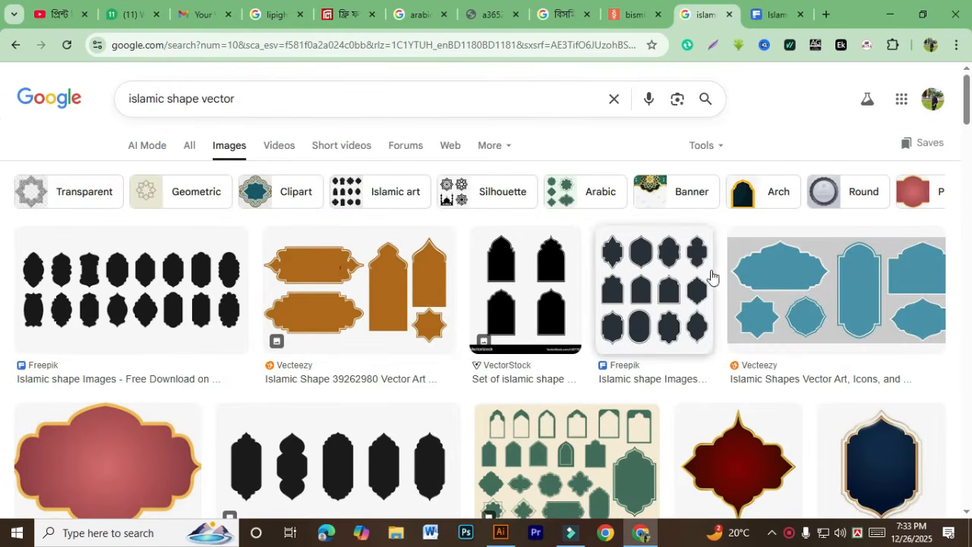
scroll(521, 254, "down", 5)
scroll(657, 365, "down", 1)
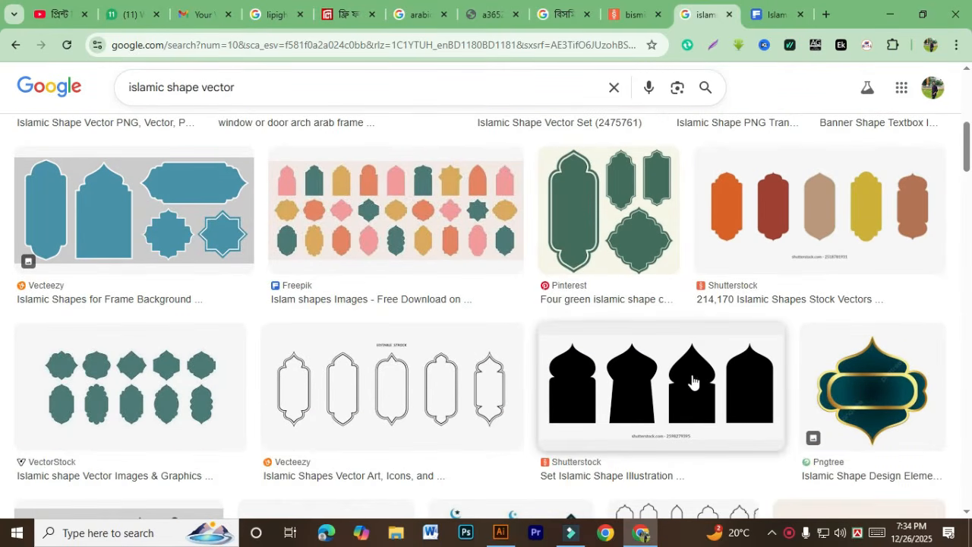
scroll(520, 394, "down", 6)
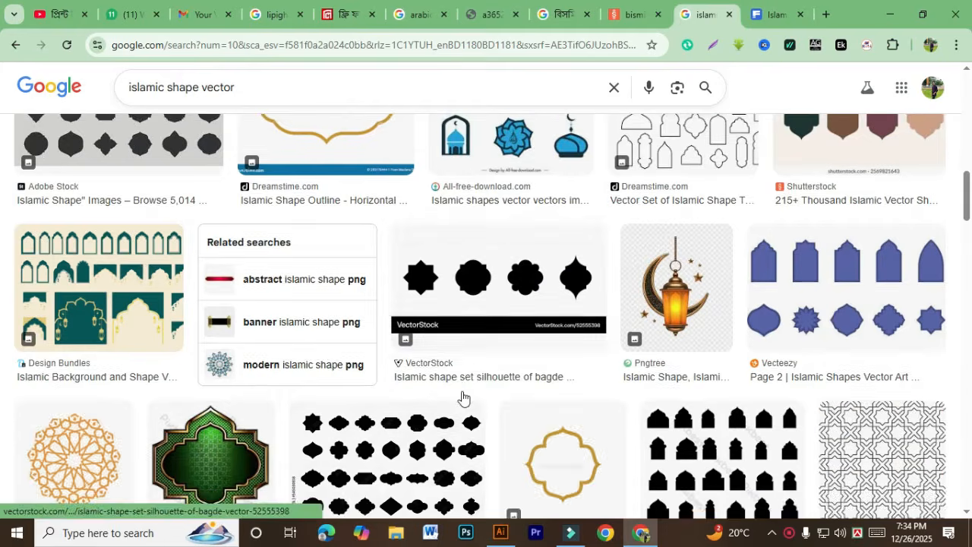
- Filter the Freepik Islamic shape results to vectors with a free license
key("ctrl+Tab")
scroll(403, 369, "down", 1)
scroll(288, 167, "up", 1)
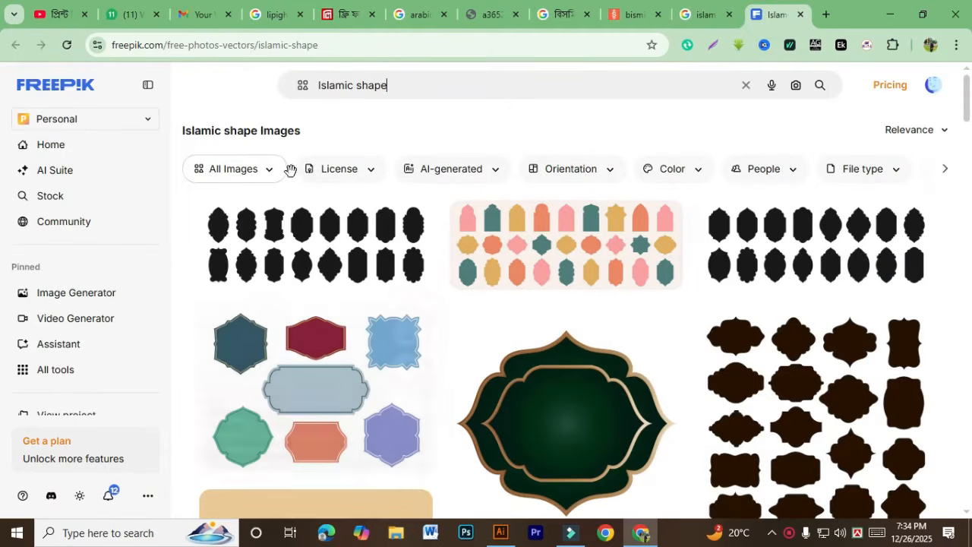
left_click(246, 174)
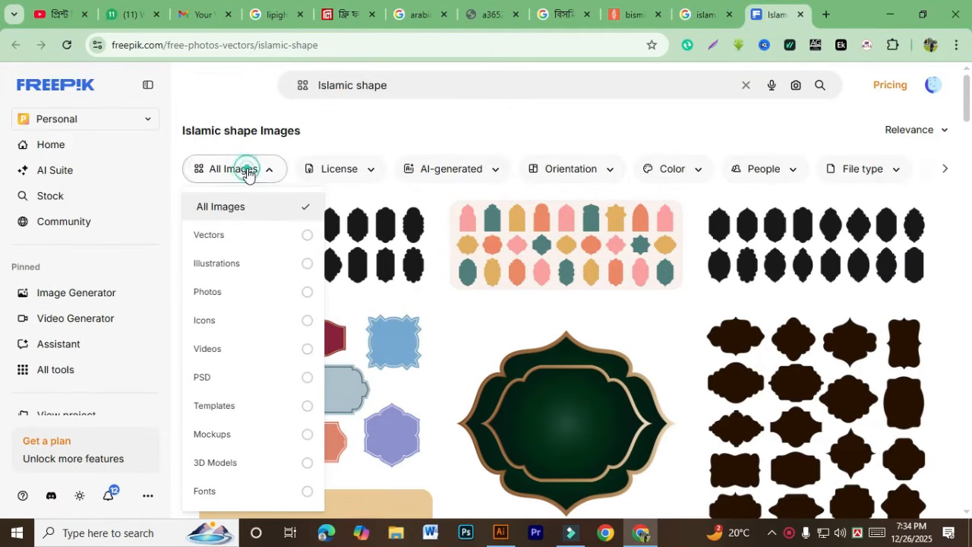
left_click(242, 233)
left_click(347, 170)
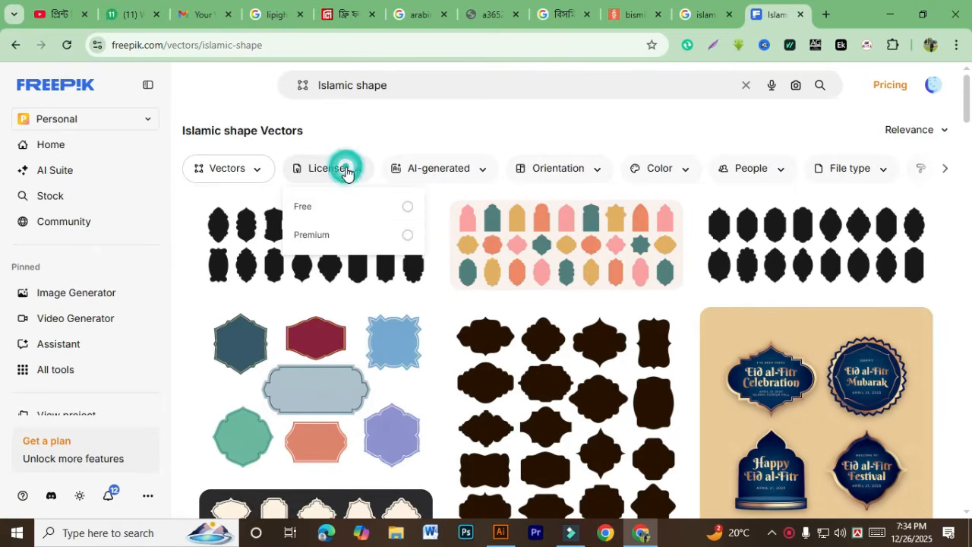
left_click(341, 205)
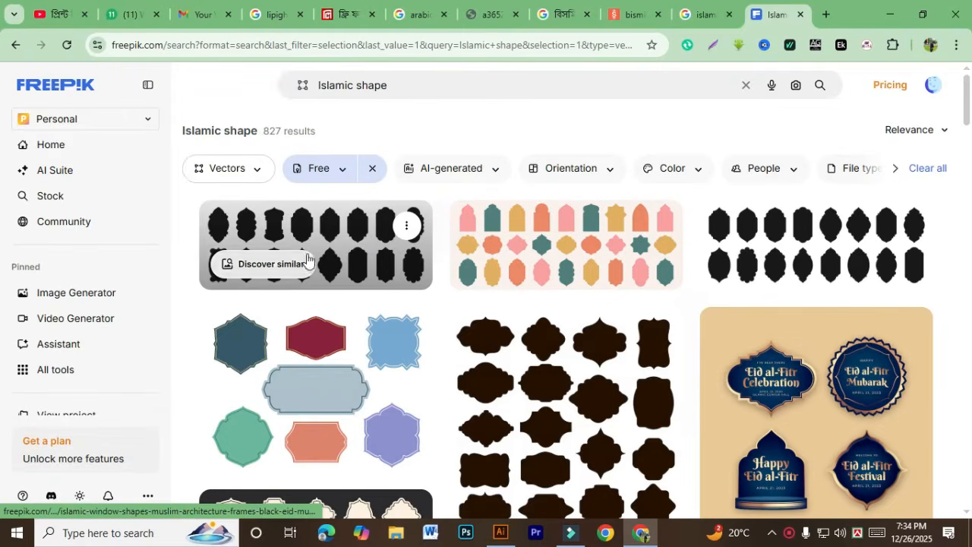
- Download the set of 16 black Islamic window shapes as an EPS file and open it in Illustrator
left_click(350, 254)
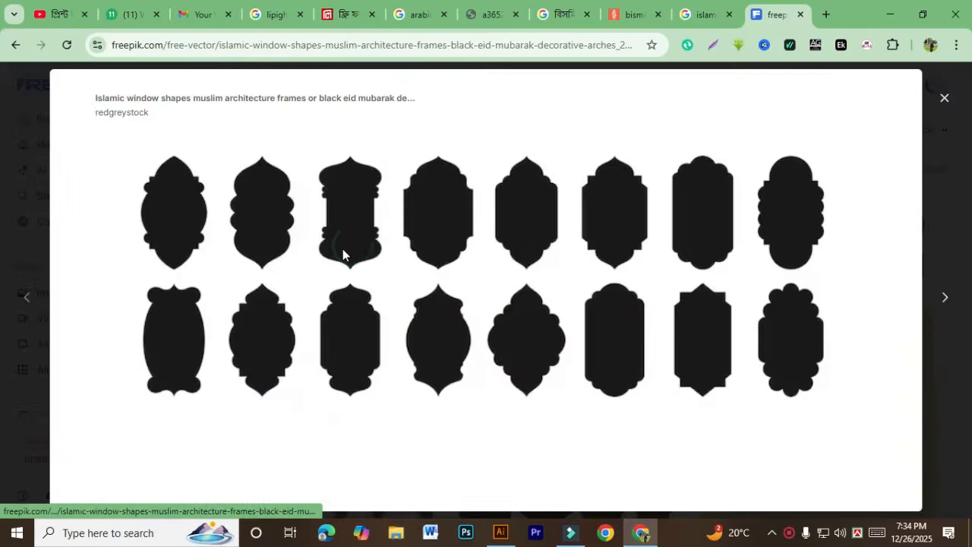
left_click(881, 113)
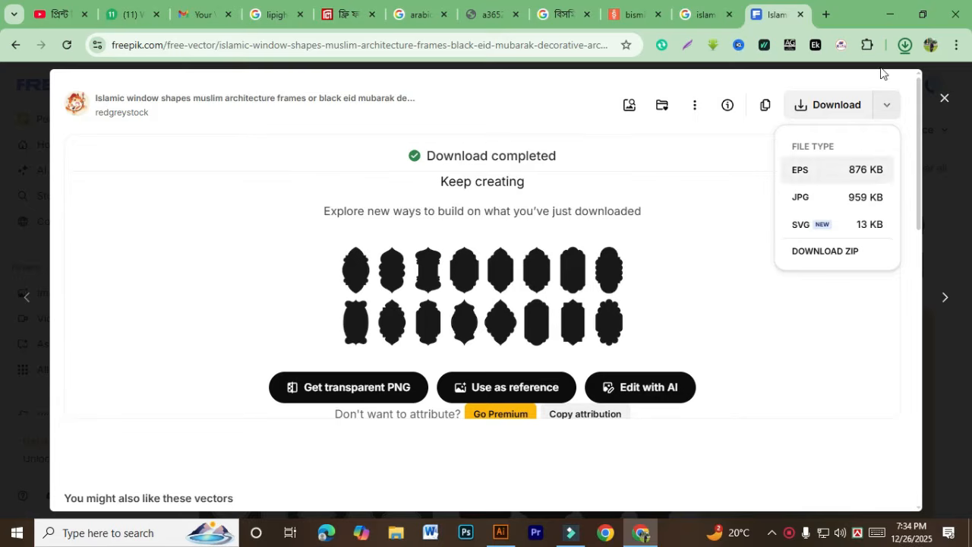
left_click(903, 44)
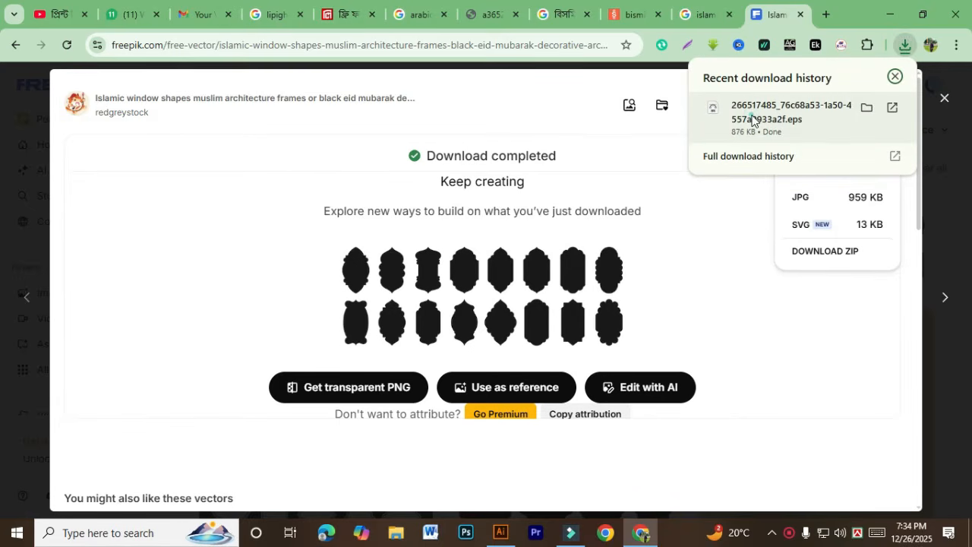
left_click(752, 121)
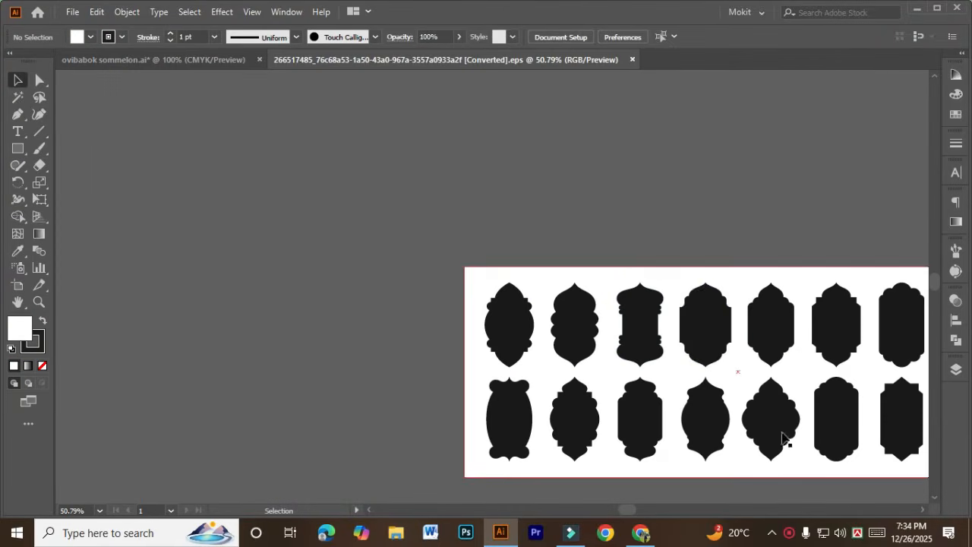
- Ungroup the sheet of black Islamic window shapes so each shape can be picked separately
scroll(770, 451, "up", 1)
left_click_drag(740, 340, 499, 301)
left_click(531, 271)
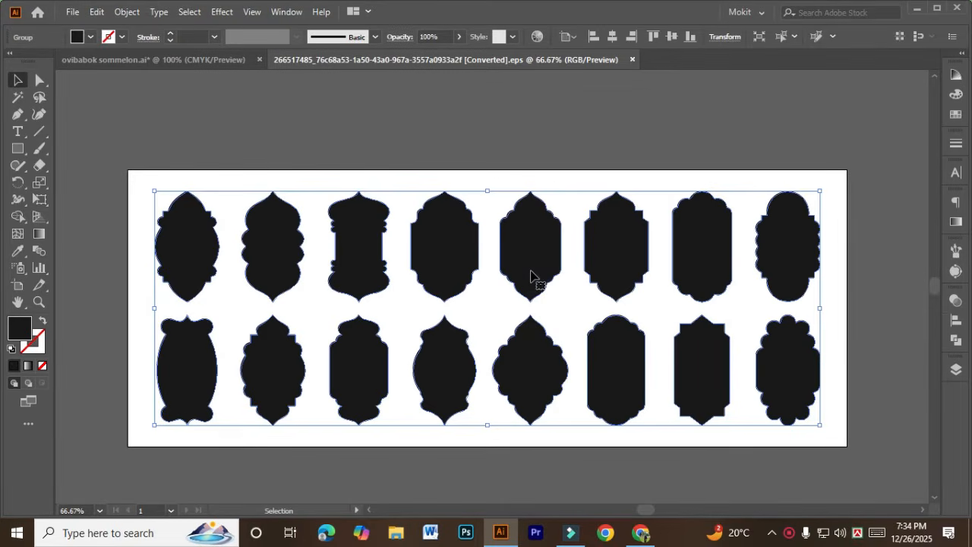
right_click(531, 277)
left_click(612, 141)
left_click(530, 228)
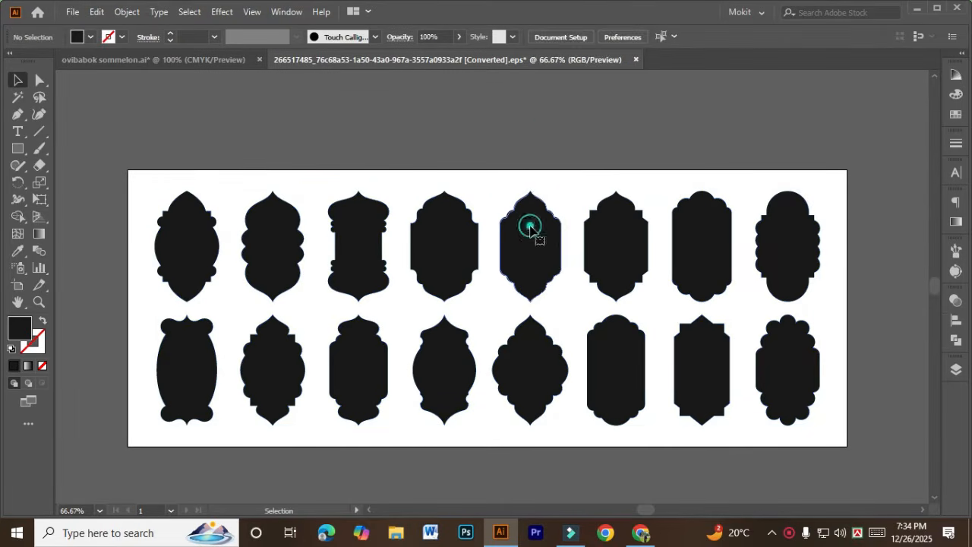
- Bring the fifth shape of the upper row into ovibabok sommelon.ai, overlapping the blank banner's upper-left edge
left_click_drag(529, 244, 194, 97)
left_click_drag(326, 352, 331, 364)
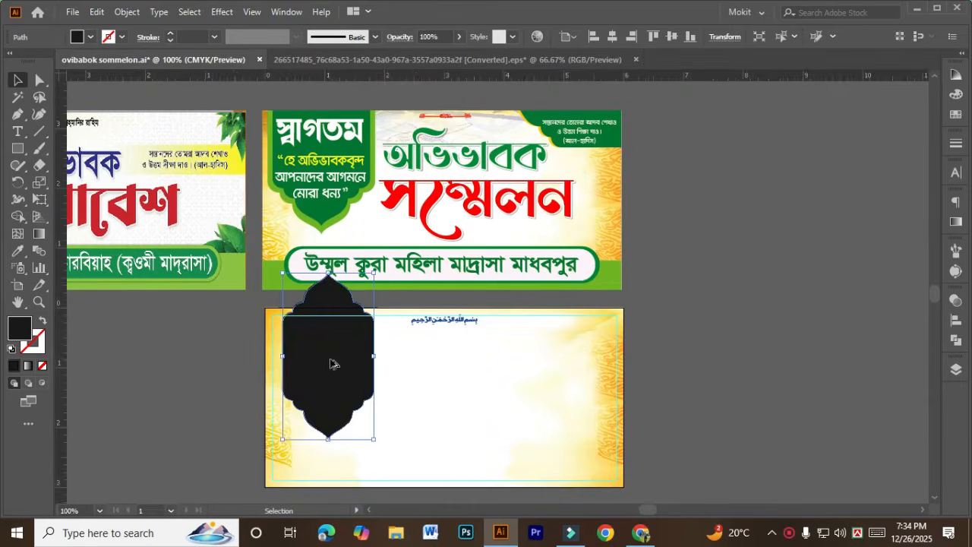
key("ctrl+equal")
scroll(334, 349, "down", 1)
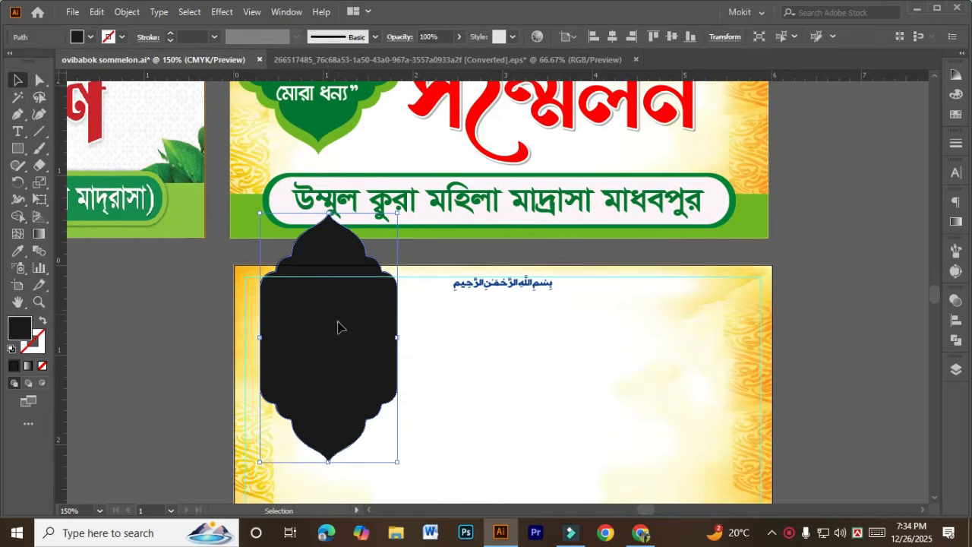
left_click_drag(336, 326, 289, 310)
scroll(357, 327, "down", 2)
scroll(369, 337, "down", 1)
scroll(386, 342, "down", 1)
scroll(293, 325, "up", 1)
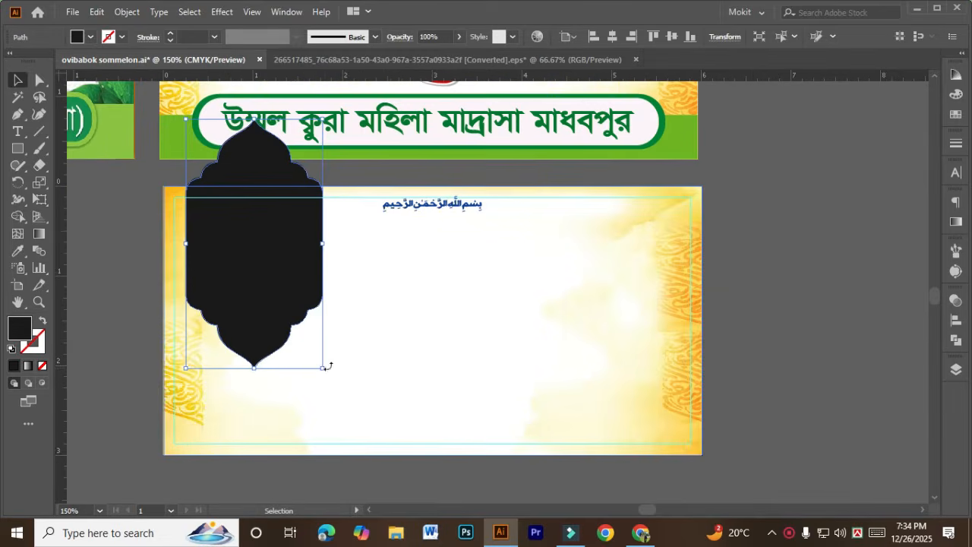
- Enlarge the black shape on the blank banner, keeping it along the left margin guide
left_click_drag(323, 368, 347, 416)
left_click_drag(300, 321, 293, 305)
left_click_drag(280, 308, 198, 410)
- Fill the shape with green sampled from the reference badge, set its magenta to 0%, and deselect it
scroll(280, 300, "down", 1)
left_click(19, 250)
left_click(262, 123)
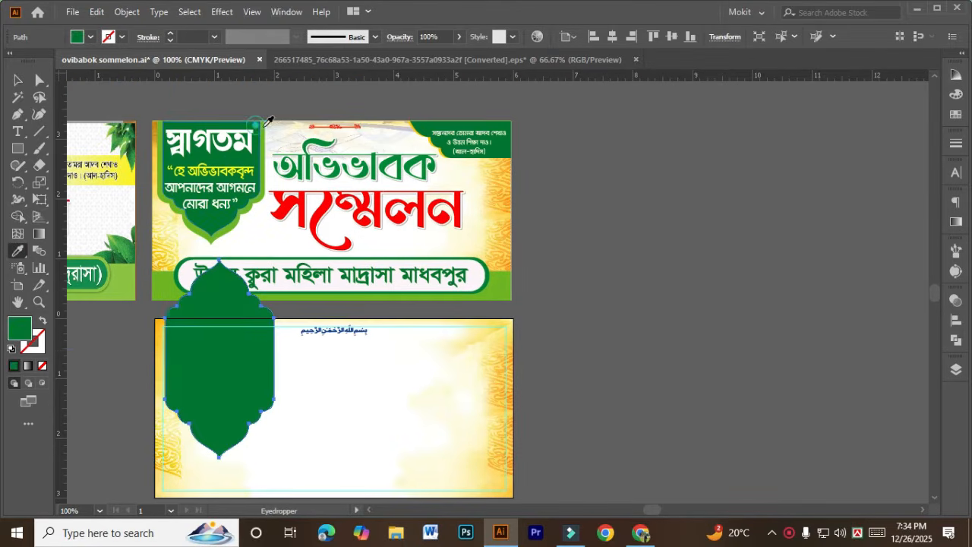
left_click(956, 94)
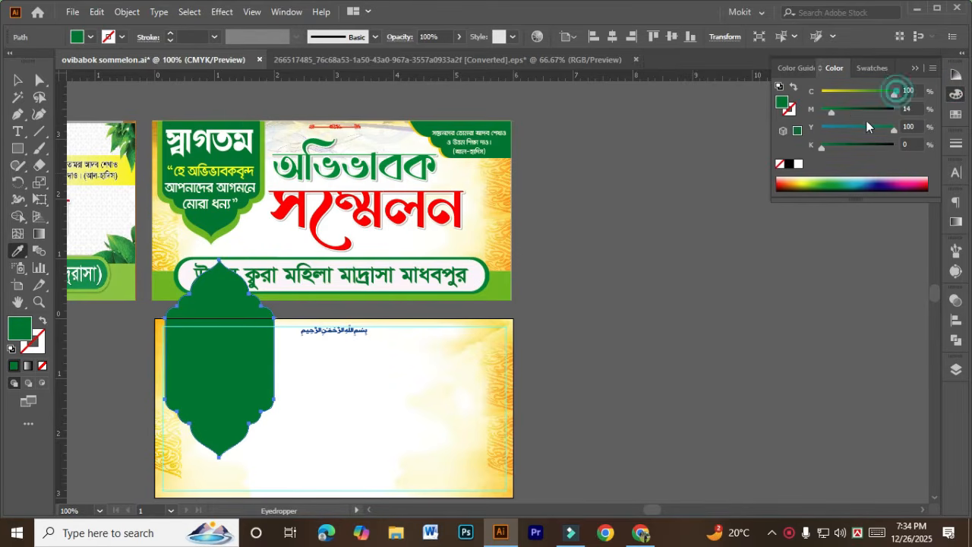
left_click_drag(832, 114, 819, 113)
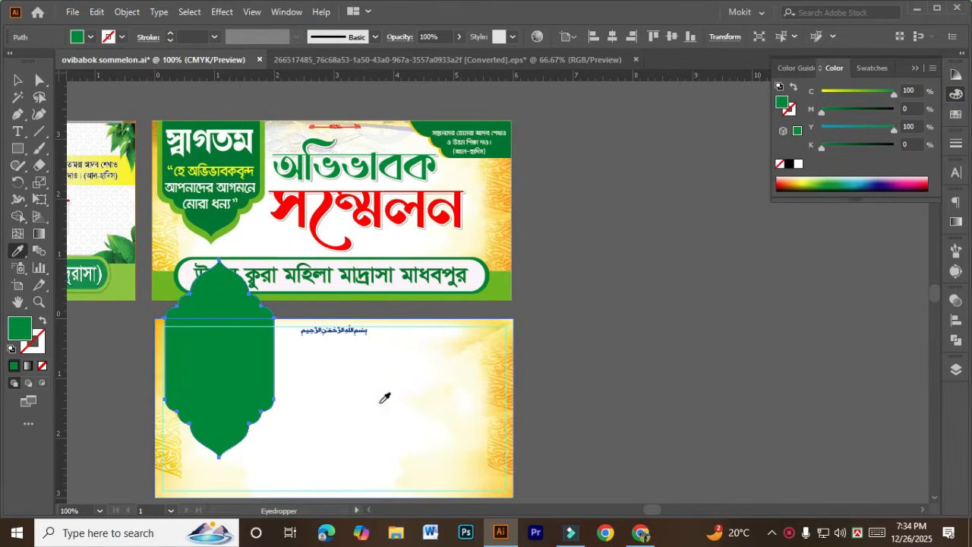
key("ctrl+shift+a")
left_click(12, 81)
left_click(776, 382)
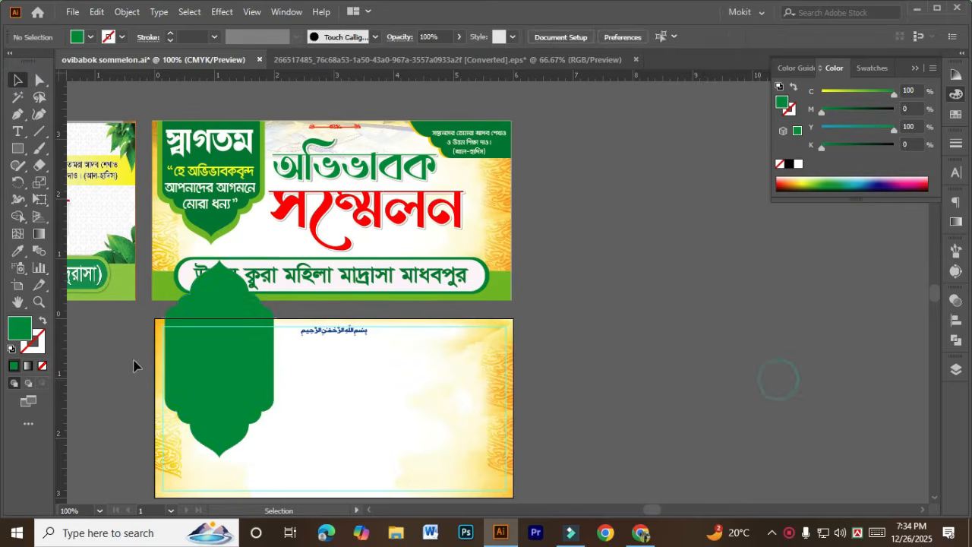
- Nudge the green shape slightly left and up against the left margin guide and widen it a little
left_click(219, 342)
key("Left")
key("Left")
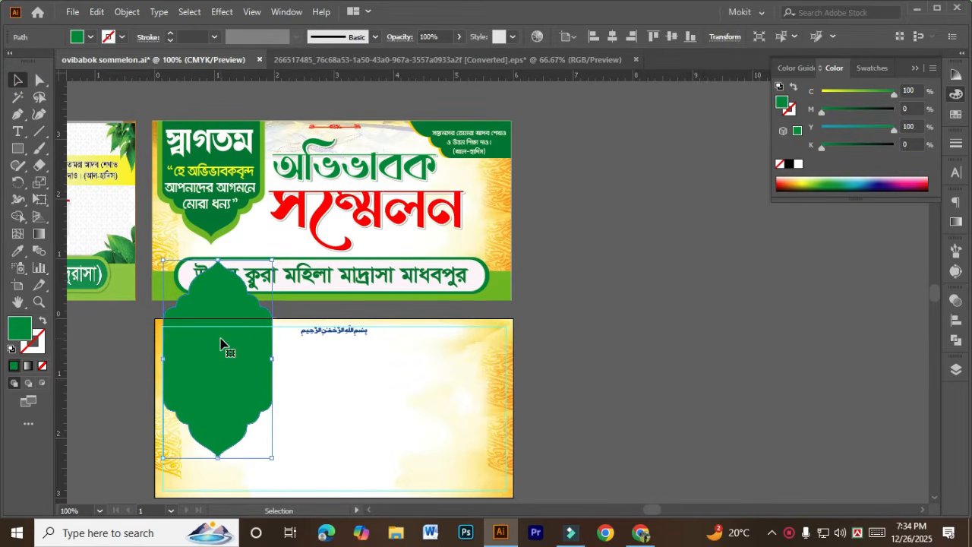
key("Up")
key("Up")
scroll(230, 351, "down", 2)
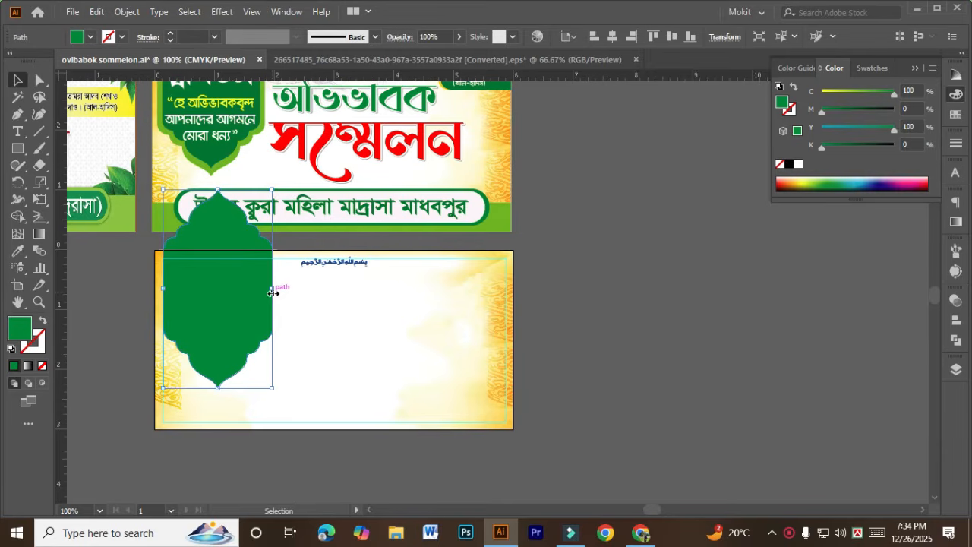
left_click_drag(273, 293, 278, 292)
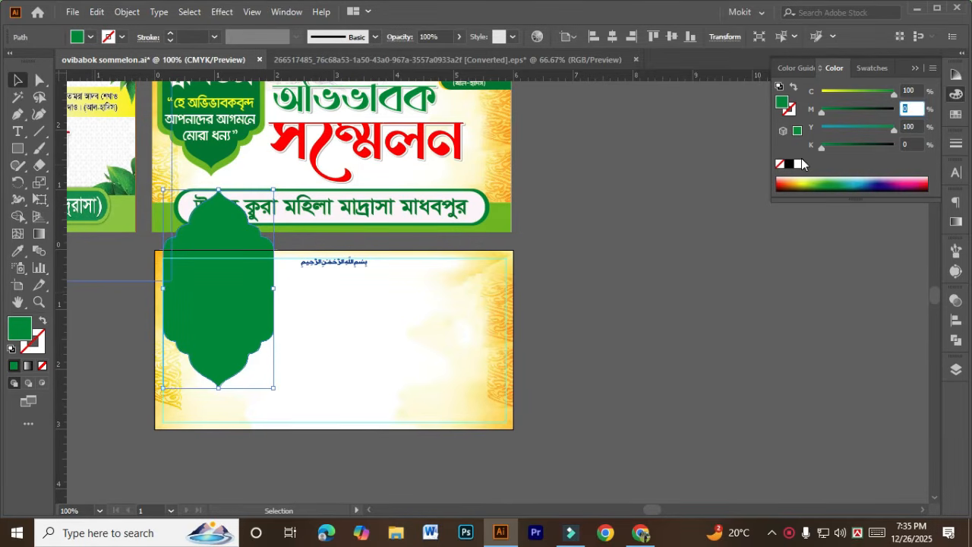
- Darken the green shape's fill by trying 30% magenta and settling on 20%
key("Return")
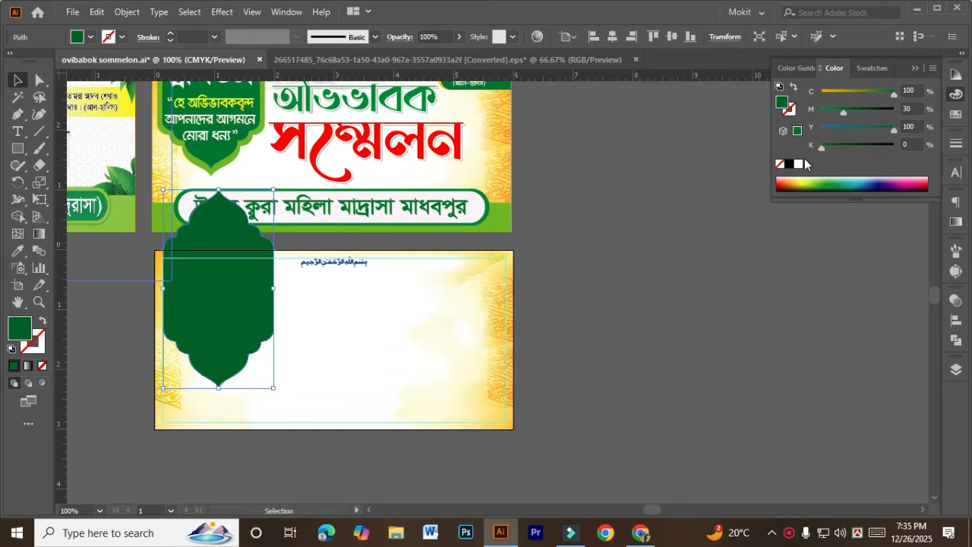
left_click(915, 110)
type("20")
key("Return")
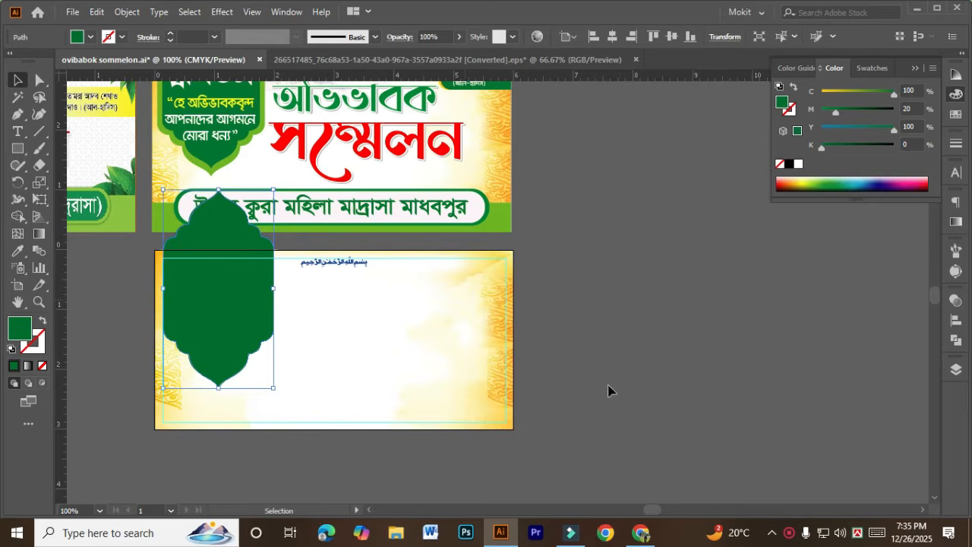
left_click(618, 356)
- Duplicate the dark green shape in place and enlarge the copy slightly from its centre to form a border
scroll(167, 321, "up", 2)
left_click_drag(243, 239, 218, 327)
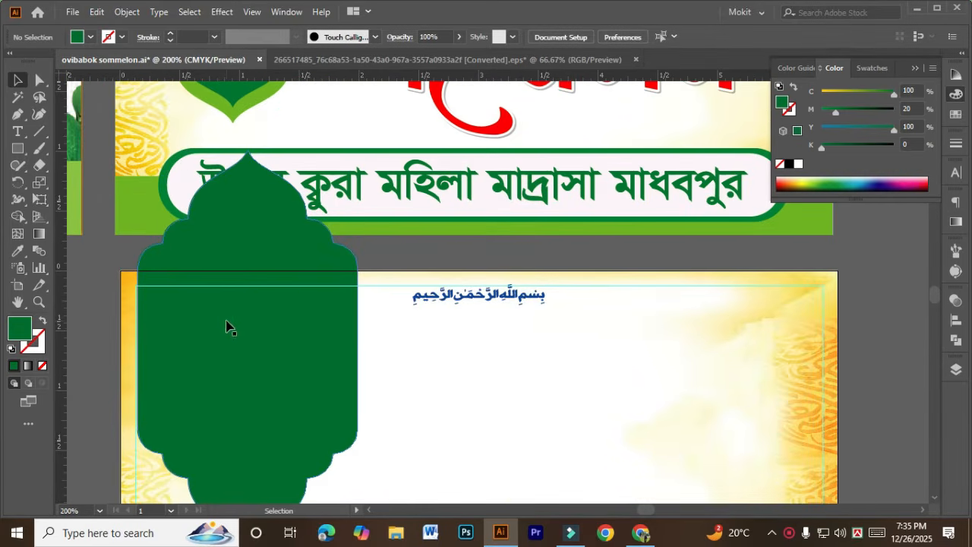
left_click(227, 325)
scroll(228, 325, "down", 1)
scroll(232, 334, "up", 2)
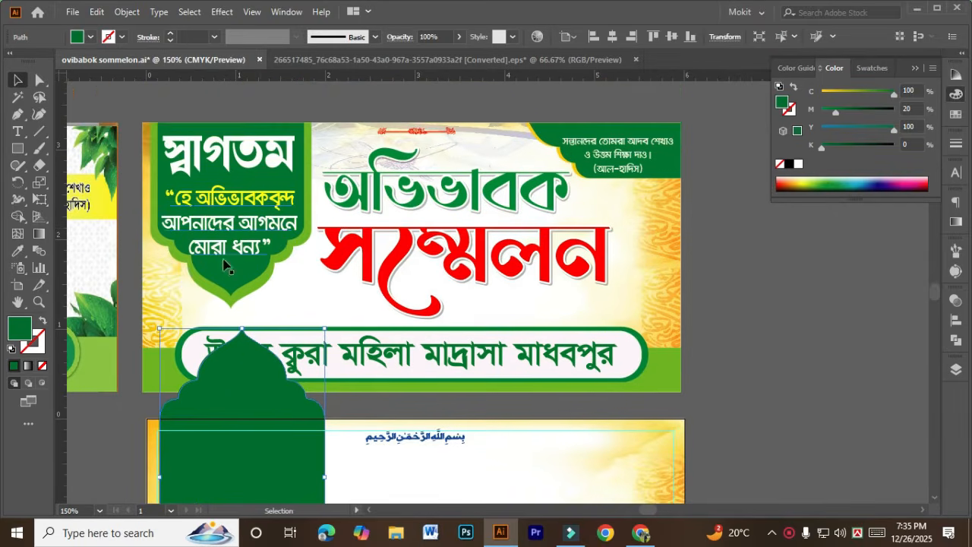
scroll(289, 271, "down", 3)
scroll(286, 328, "down", 1)
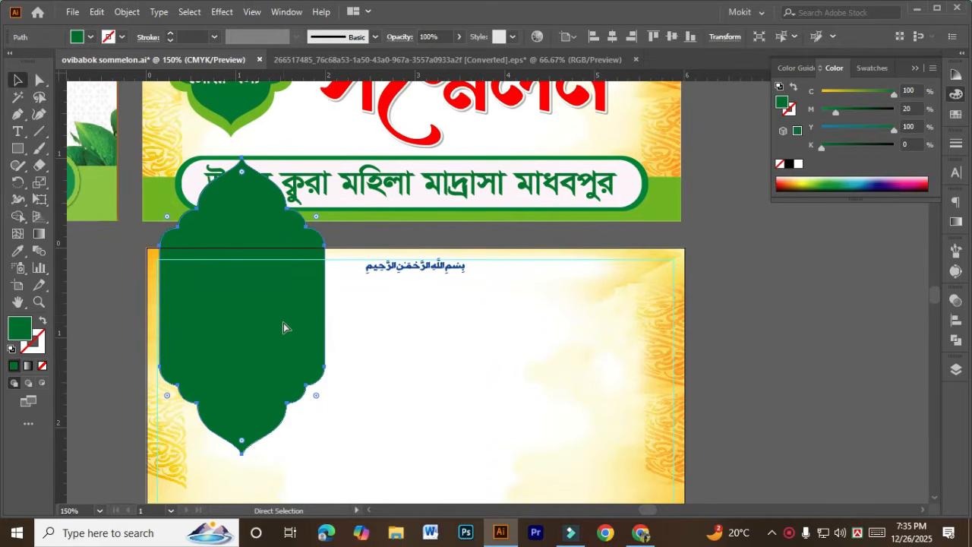
scroll(297, 319, "down", 1)
scroll(299, 316, "down", 2)
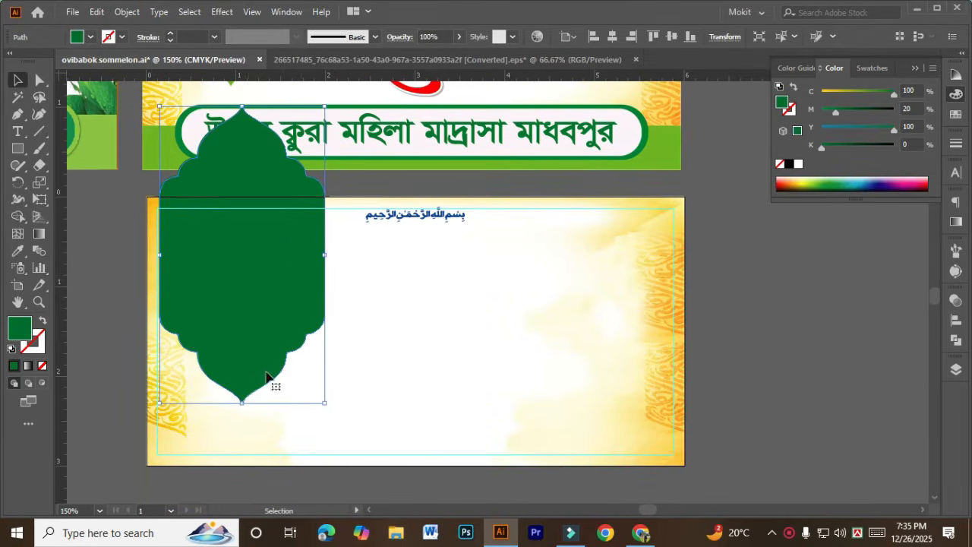
left_click_drag(247, 404, 246, 416)
scroll(260, 410, "down", 1)
scroll(254, 405, "up", 5)
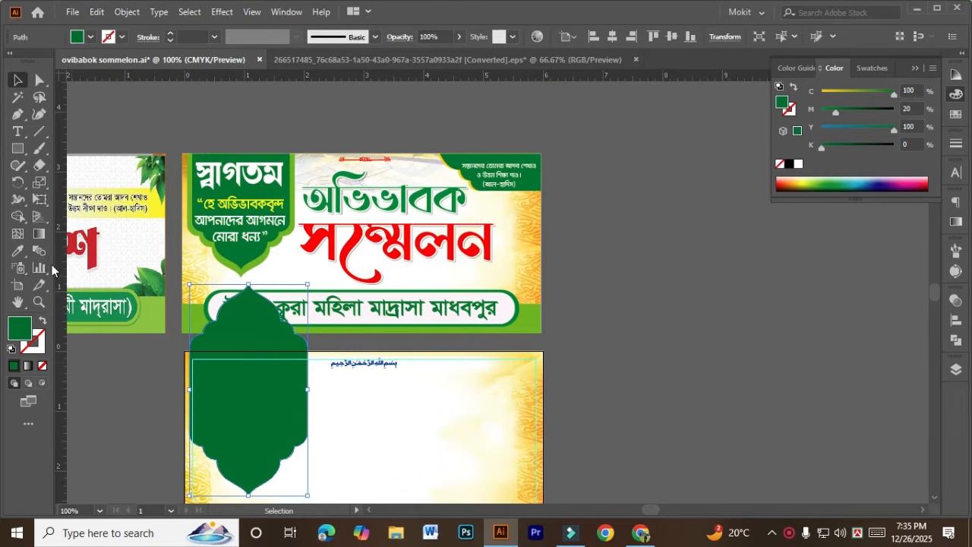
- Recolour the enlarged copy with 90% cyan and 0% magenta and send it behind the dark green shape
left_click_drag(836, 113, 821, 112)
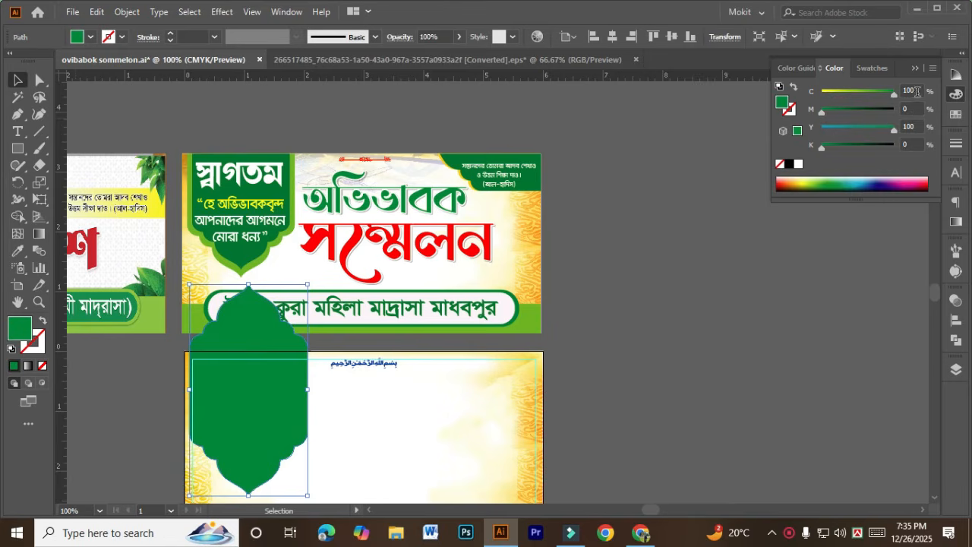
double_click(914, 90)
key("Return")
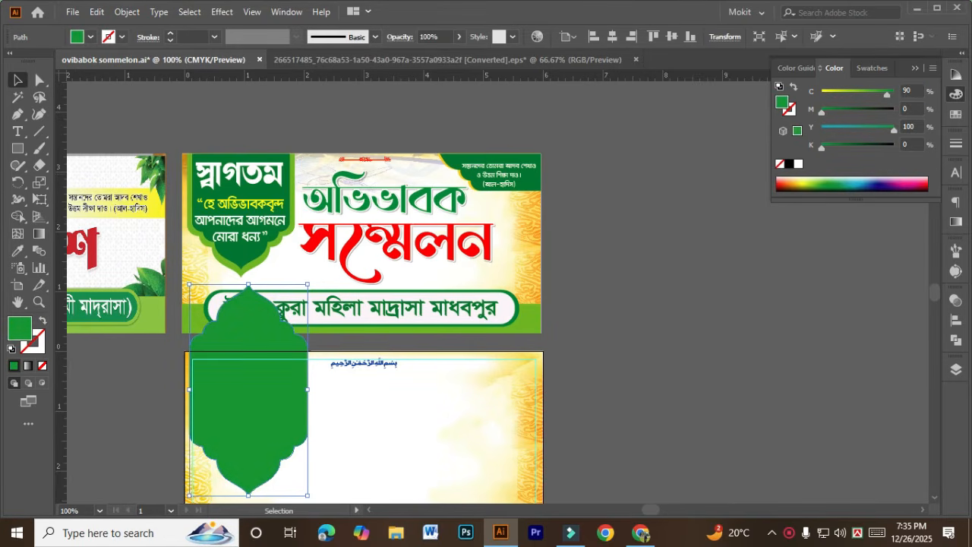
key("a")
key("ctrl+z")
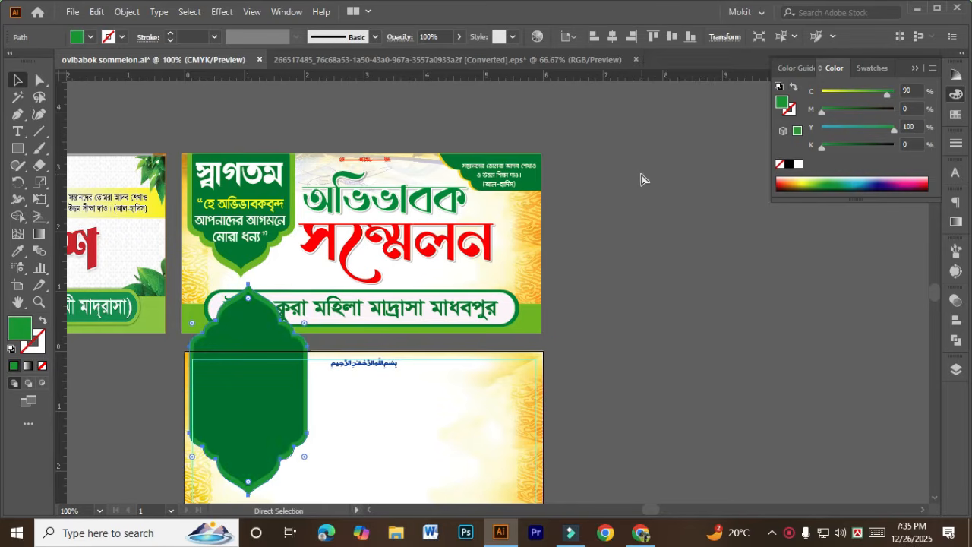
key("v")
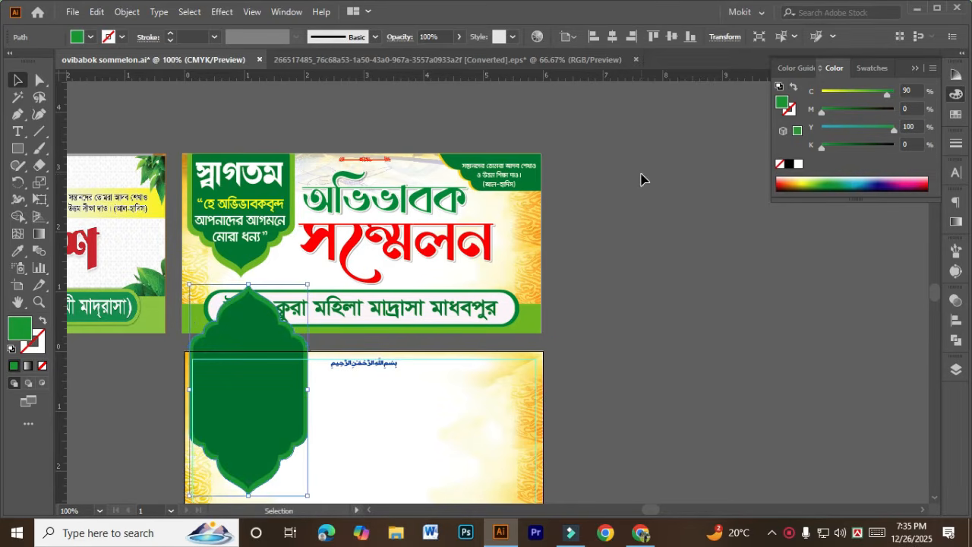
- Lower the border shape's cyan to 80% for a lighter green
left_click(913, 88)
type("80")
key("Return")
left_click(692, 363)
- Trim away the parts of both green badge shapes that extend above the new banner's upper edge with Shape Builder
scroll(628, 398, "down", 4)
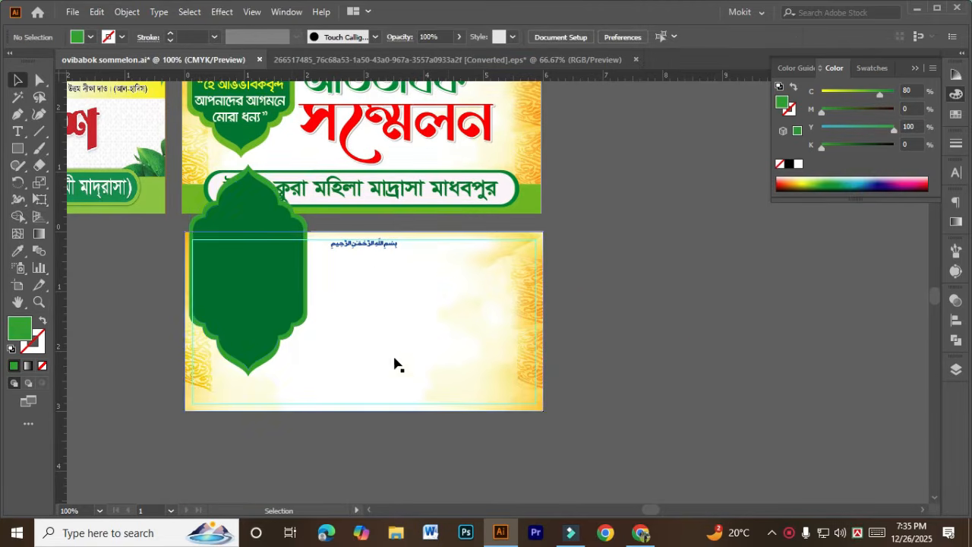
scroll(292, 303, "up", 2)
left_click_drag(243, 225, 386, 300)
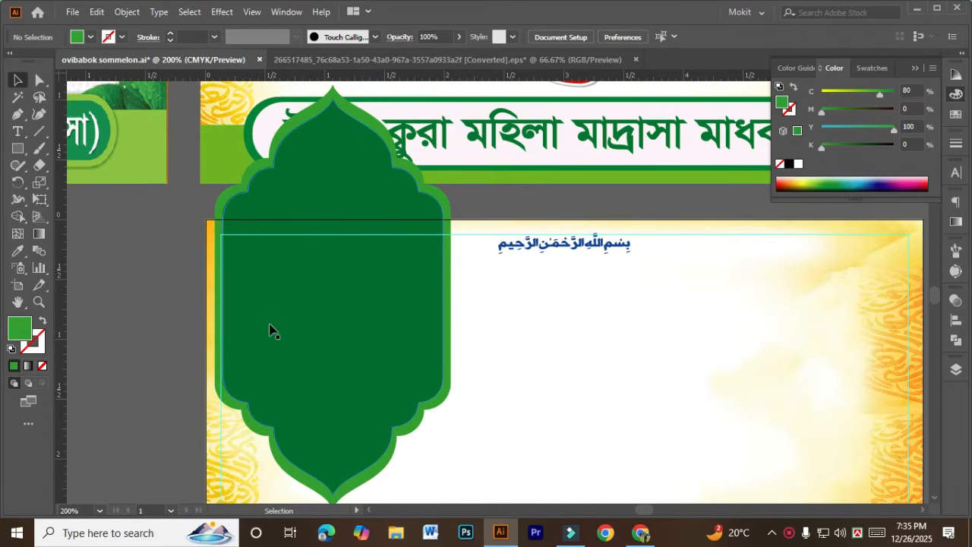
left_click_drag(153, 273, 363, 412)
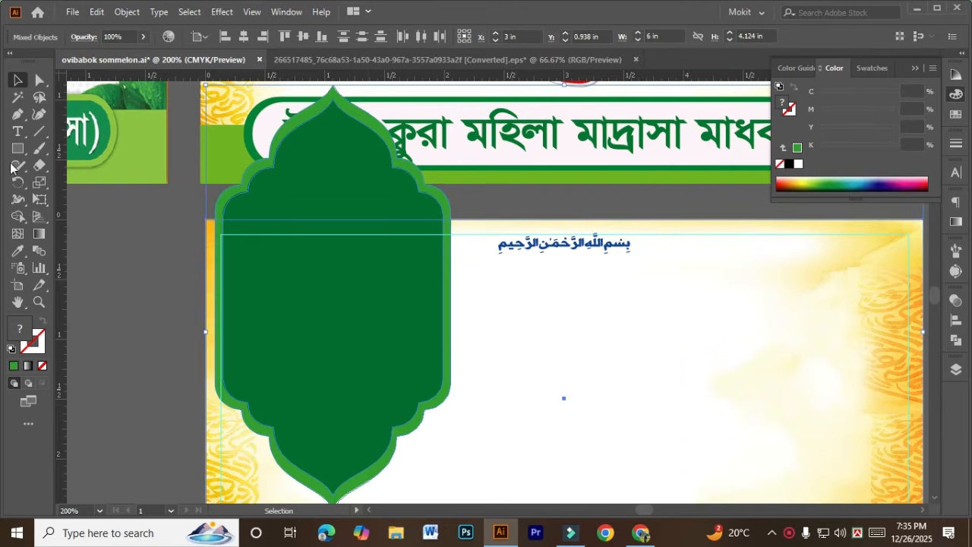
left_click(17, 216)
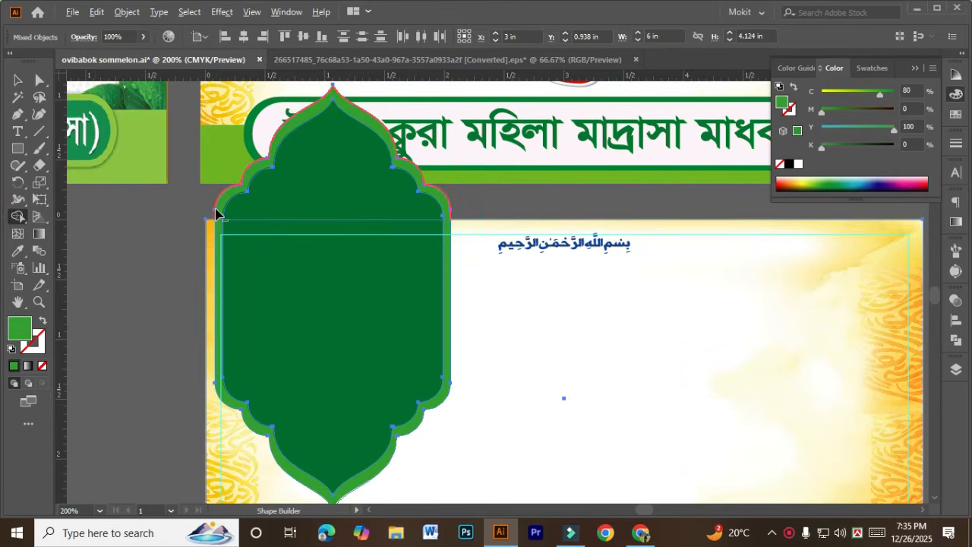
left_click_drag(217, 209, 492, 211)
key("v")
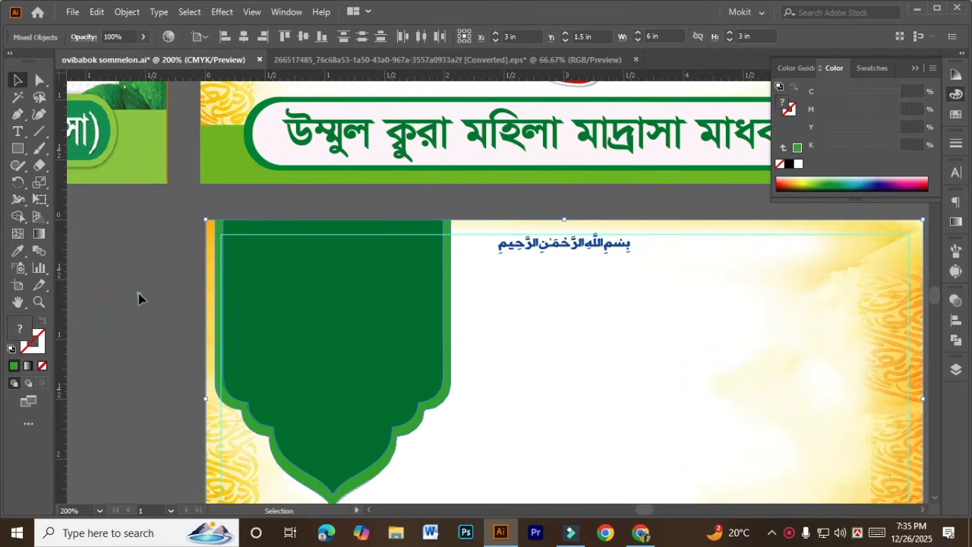
left_click(137, 297)
- Ungroup the welcome badge on the finished reference banner
scroll(137, 297, "down", 1)
left_click_drag(118, 325, 138, 267)
scroll(137, 268, "down", 2)
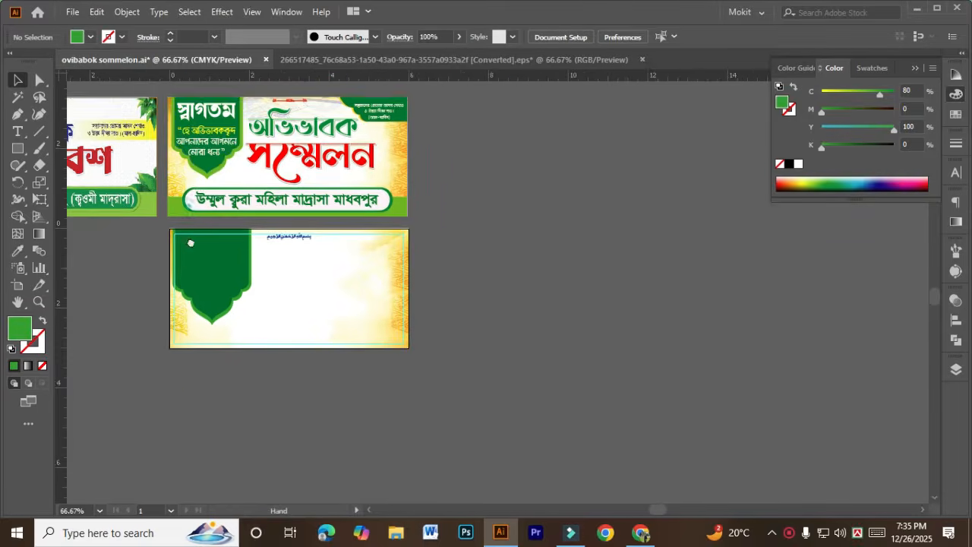
left_click_drag(190, 243, 198, 316)
scroll(221, 236, "up", 1)
left_click(217, 228)
right_click(217, 228)
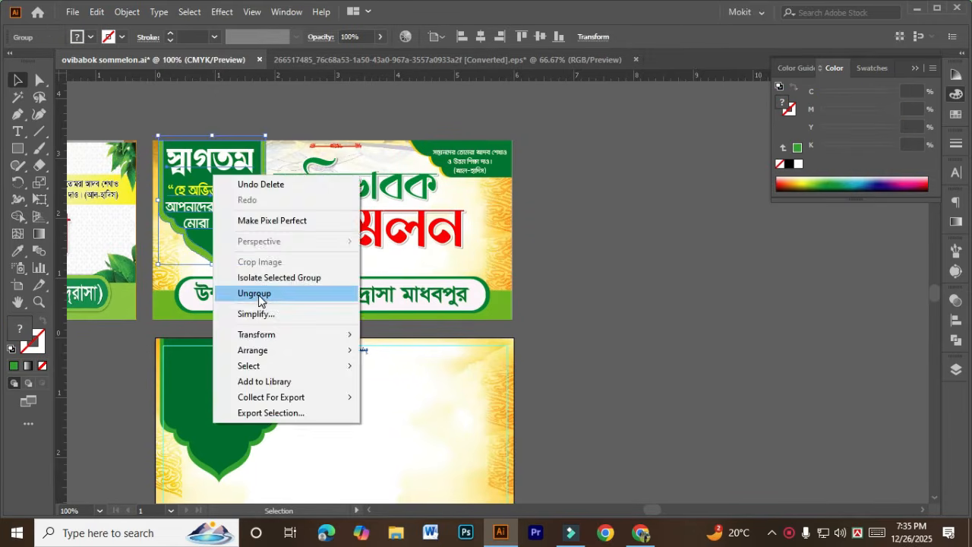
left_click(262, 299)
left_click(627, 280)
- Copy the white and yellow welcome text lines from the reference badge onto the new green badge
left_click(237, 200)
left_click(224, 168, "shift")
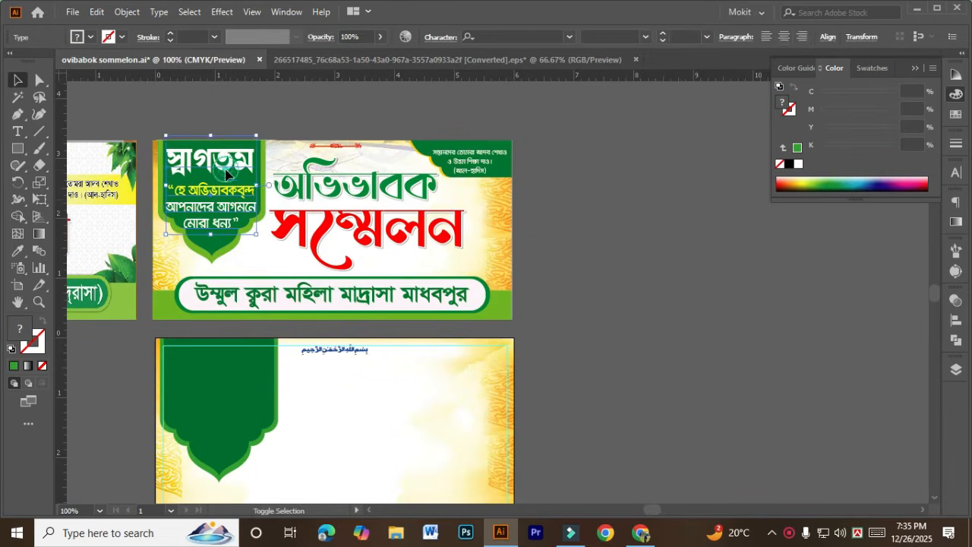
left_click_drag(223, 168, 228, 378)
scroll(229, 379, "up", 2)
scroll(253, 353, "up", 1)
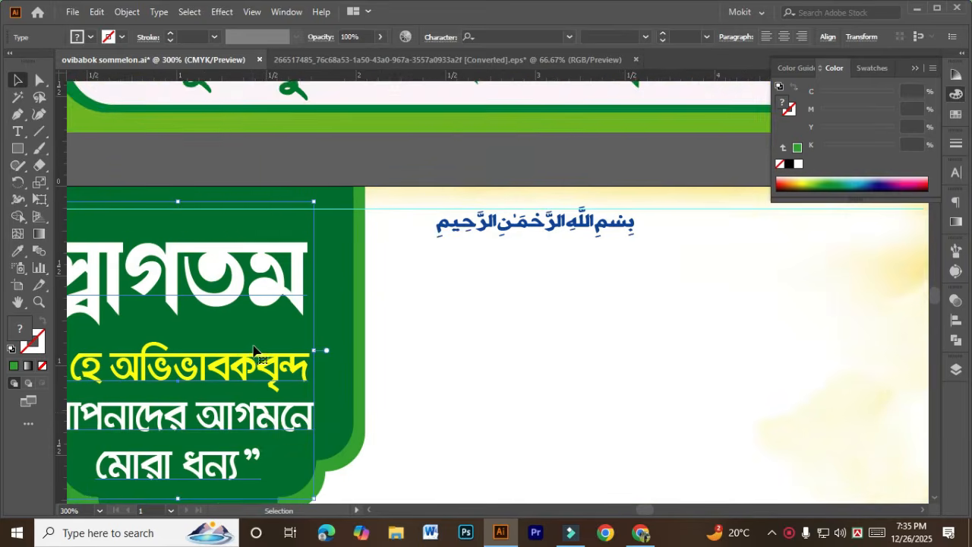
- Nudge the copied welcome text slightly right and enlarge it a little to fit the new badge
key("Right")
key("Right")
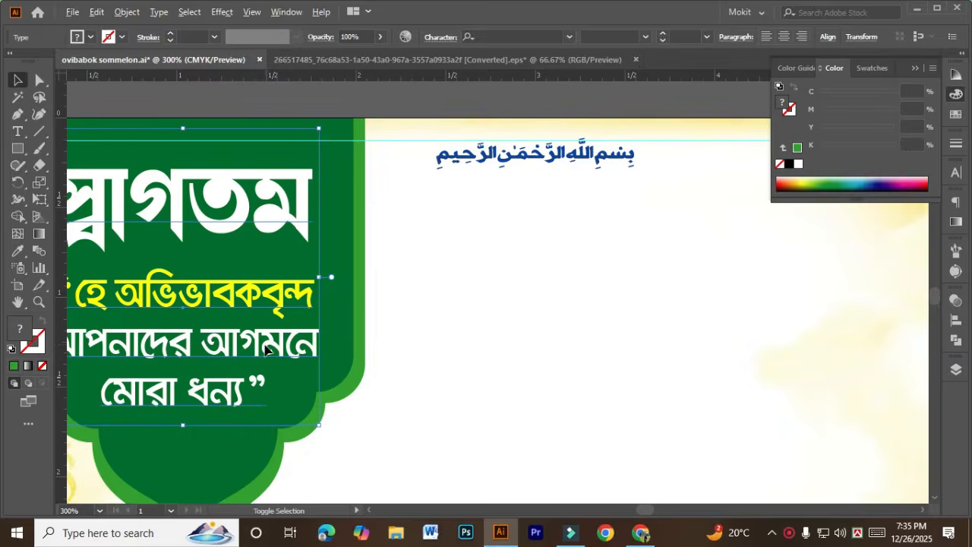
scroll(266, 345, "down", 1)
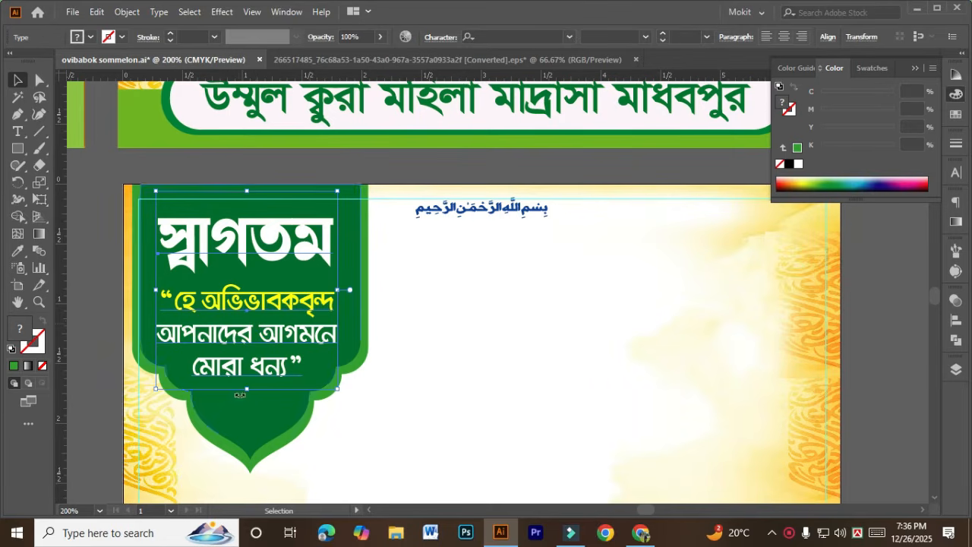
left_click_drag(247, 389, 248, 403)
scroll(241, 401, "down", 2)
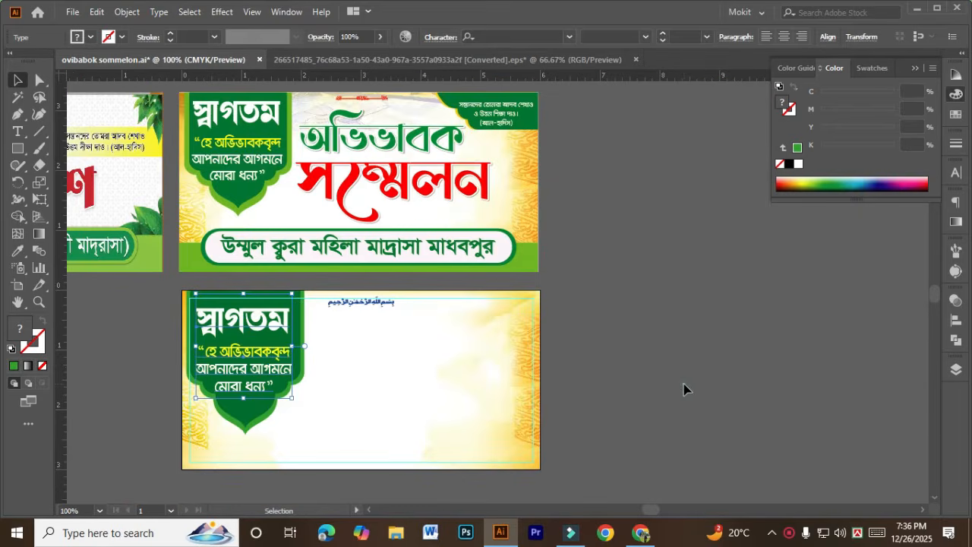
left_click(684, 383)
scroll(683, 386, "down", 2)
scroll(249, 278, "down", 1)
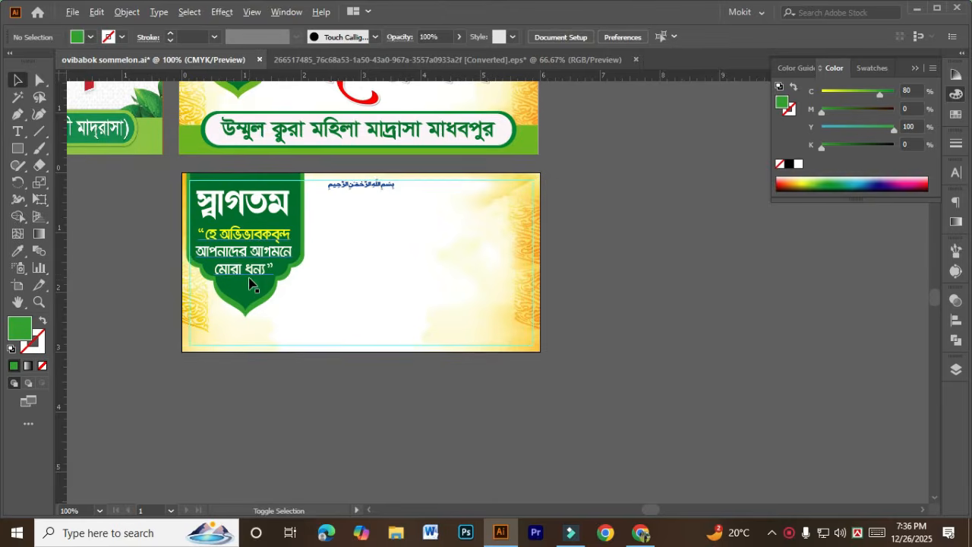
left_click_drag(261, 240, 207, 380)
left_click(312, 218)
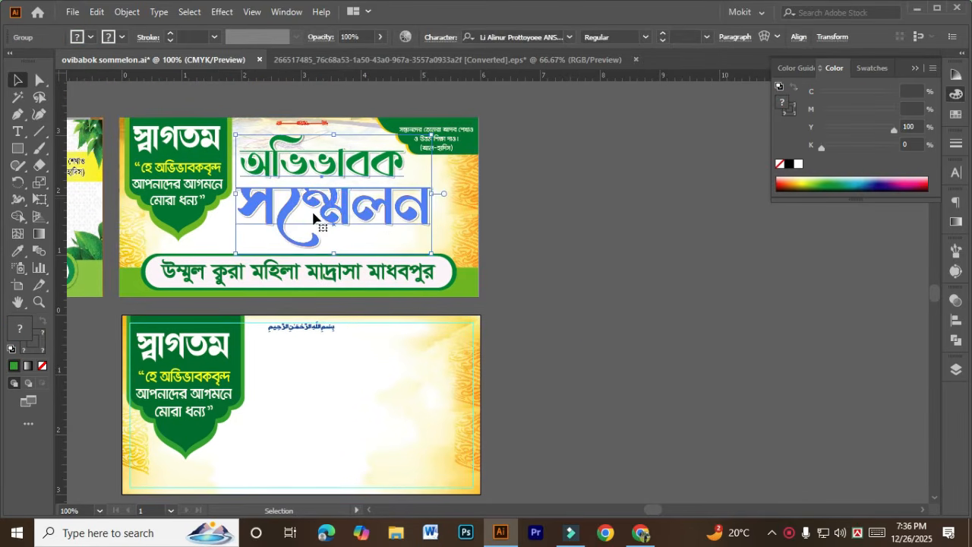
left_click_drag(313, 218, 604, 429)
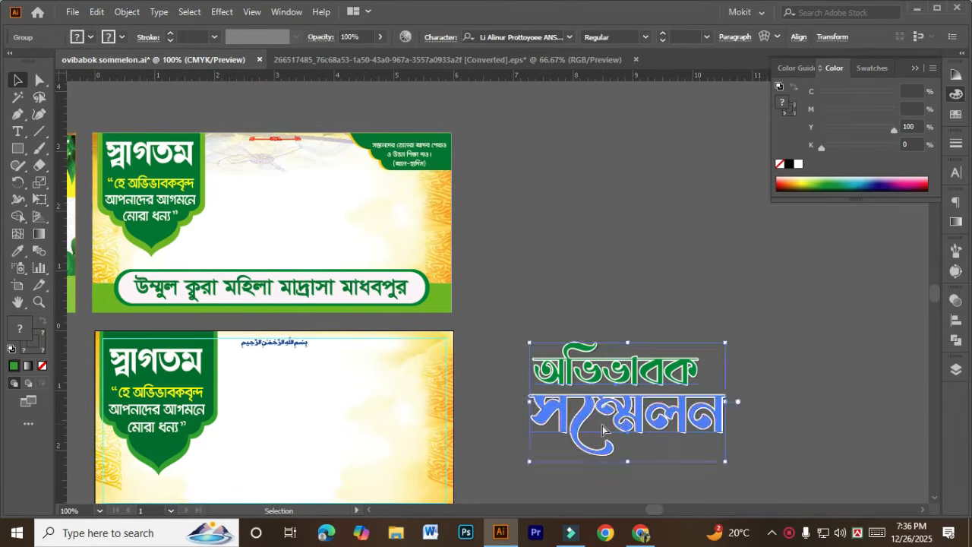
key("ctrl+z")
left_click(634, 401)
- Copy the green corner ornament with the hadith text from the reference banner to the empty space beside the new banner
scroll(214, 414, "up", 1)
left_click_drag(425, 219, 289, 356)
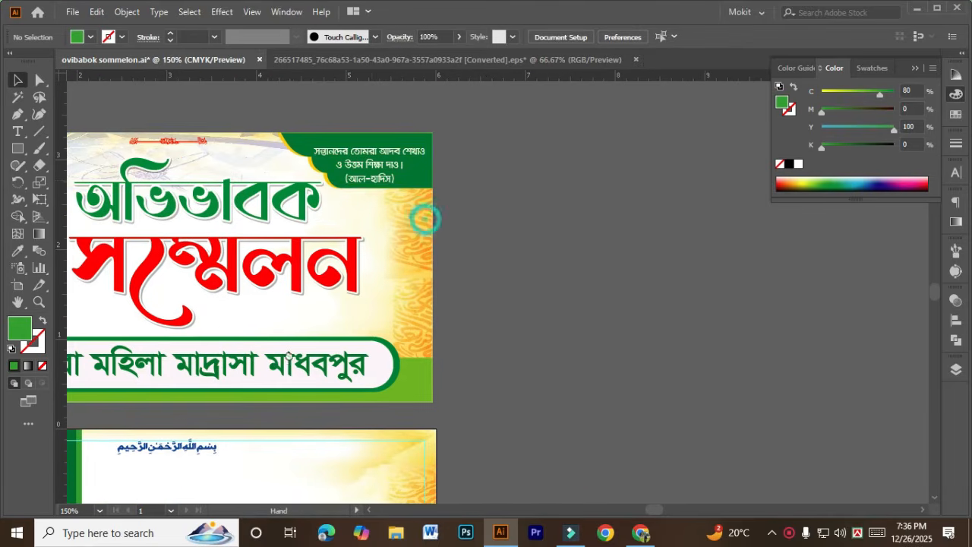
left_click(374, 180)
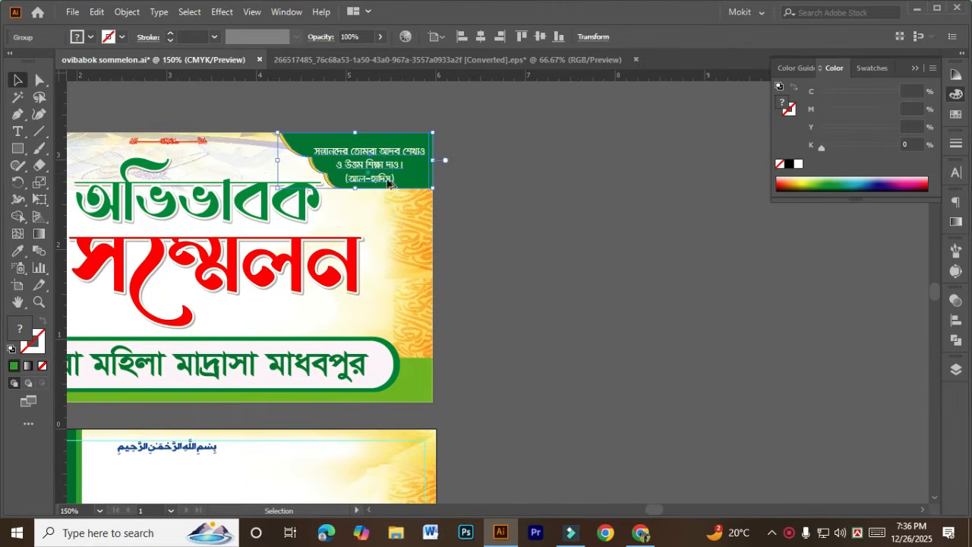
left_click_drag(368, 174, 640, 302, "alt")
key("ctrl+z")
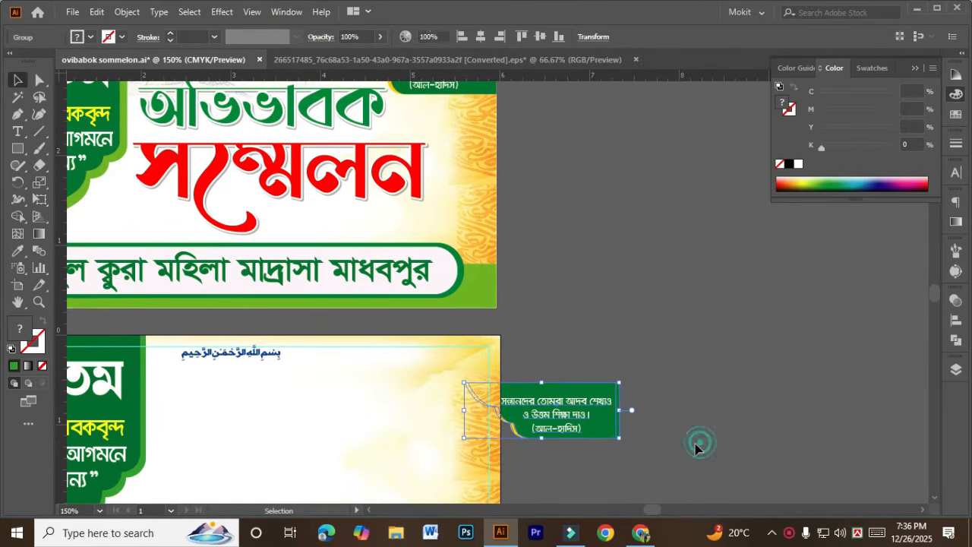
left_click(679, 449)
left_click_drag(562, 432, 597, 423)
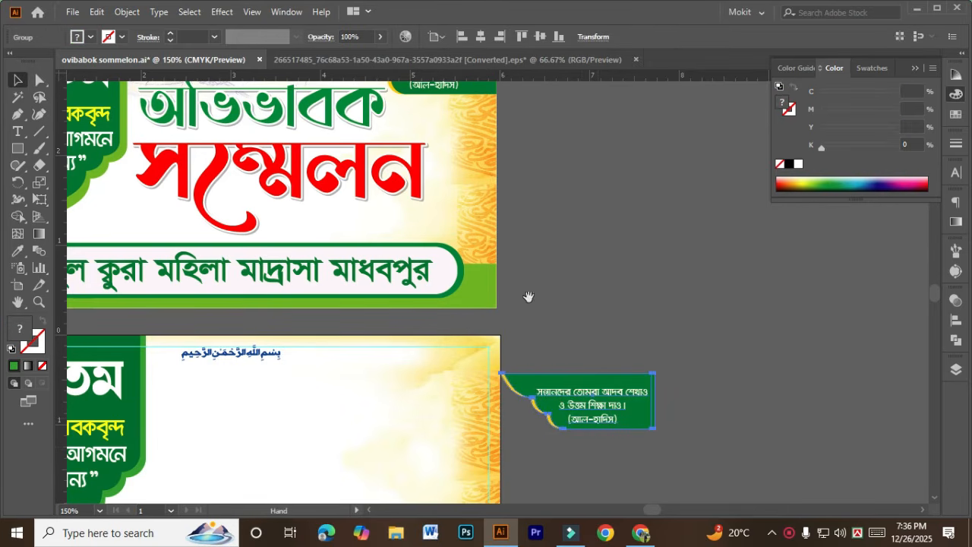
- Duplicate the badge's dark green shape, rotated so its tip points left, and fit it over the new banner's upper right corner
scroll(527, 295, "left", 3)
left_click(211, 348)
left_click_drag(212, 352, 614, 458)
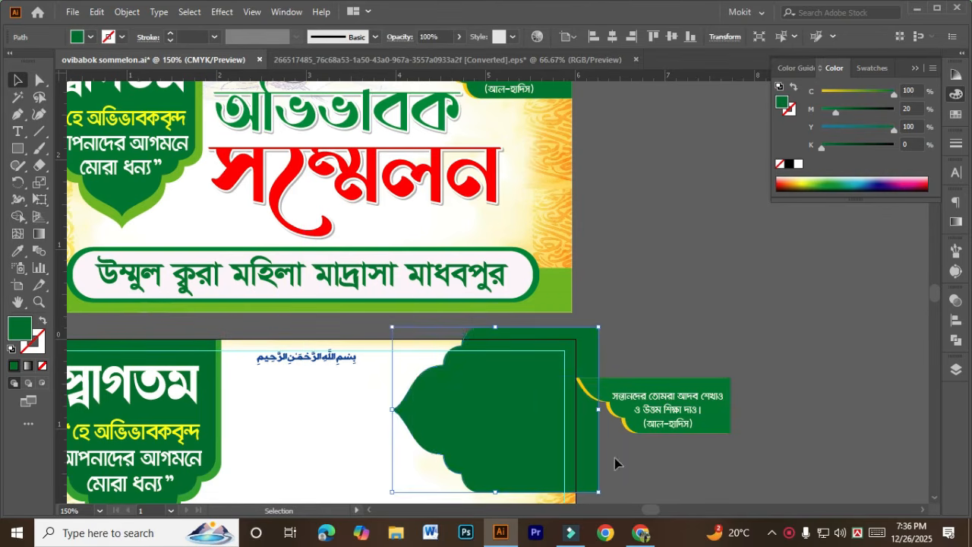
left_click_drag(516, 408, 540, 289)
left_click_drag(598, 316, 589, 337)
left_click_drag(586, 340, 571, 332)
left_click(641, 330)
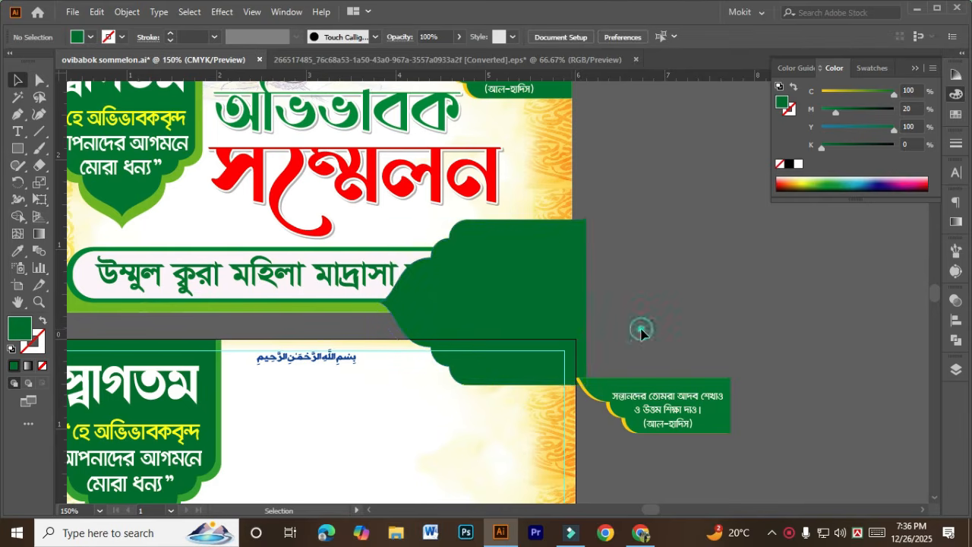
- Duplicate the rotated green corner shape with a slight offset to the left
key("space")
left_click_drag(637, 326, 551, 282)
scroll(438, 336, "up", 2)
left_click_drag(438, 337, 424, 338)
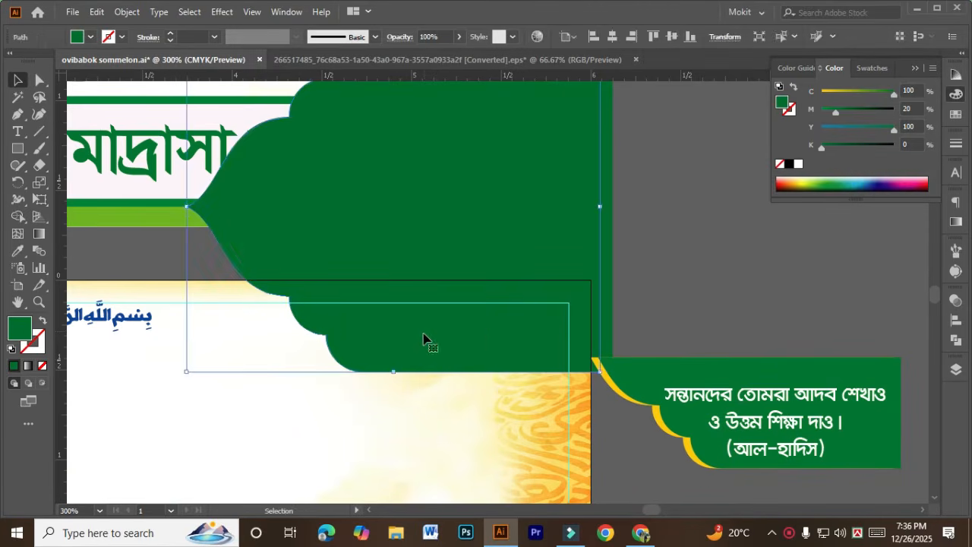
- Recolour the offset copy orange with 0% cyan, 39% magenta and 100% yellow, and send it behind the green shape
left_click_drag(832, 111, 814, 113)
left_click_drag(872, 95, 681, 155)
left_click(849, 108)
key("a")
key("ctrl+bracketleft")
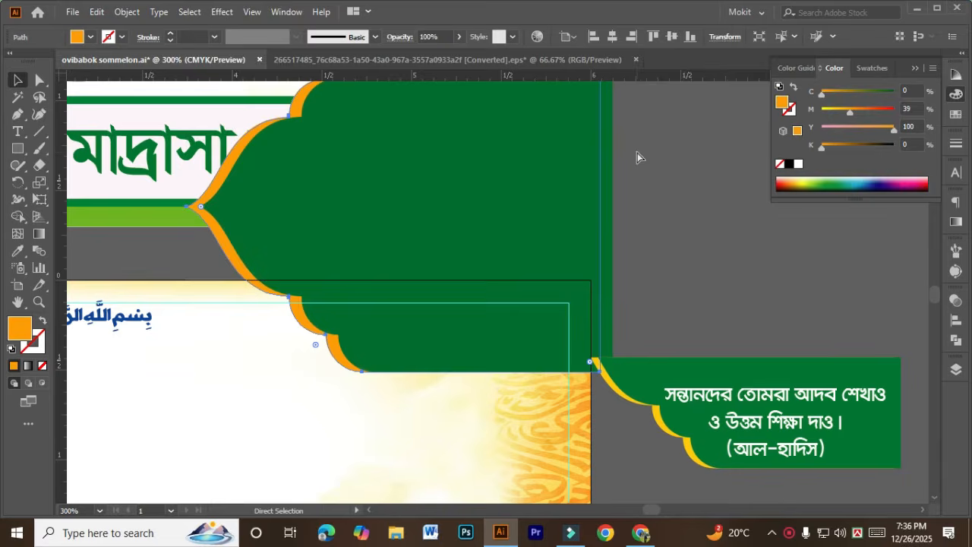
- Nudge the orange copy slightly right to thin the edge showing beside the green corner shape
key("v")
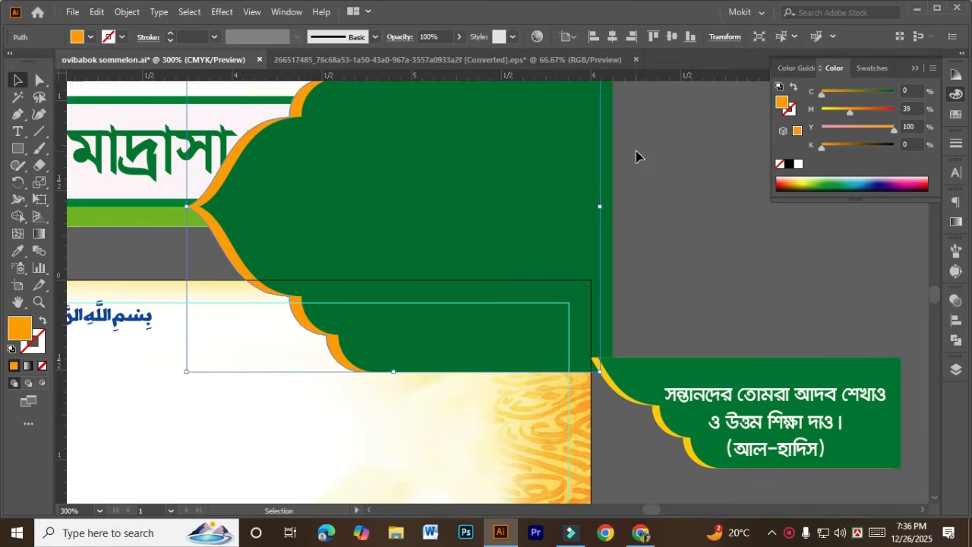
key("Right")
key("Right")
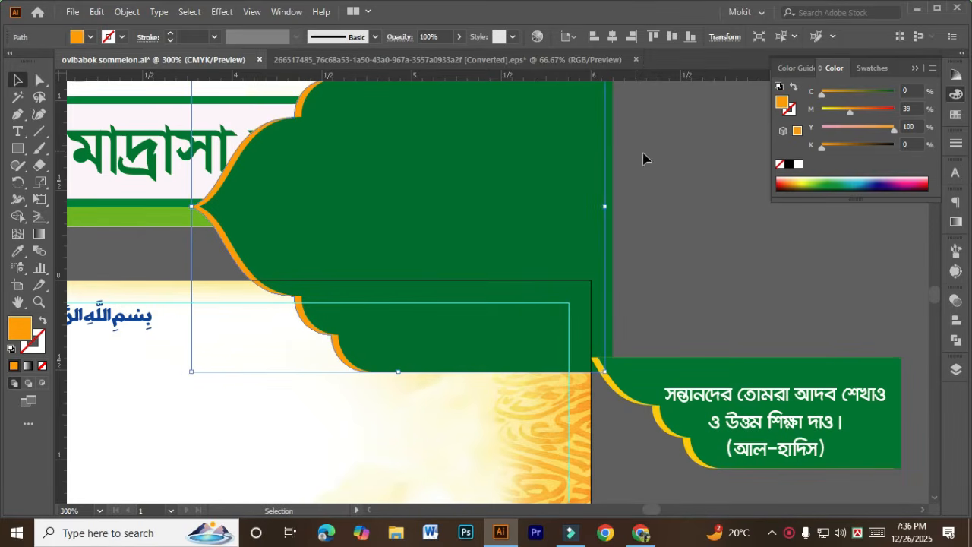
left_click(686, 259)
- Move the reference ornament farther right and trim the green and orange corner shapes to the banner's edges with Shape Builder
scroll(677, 280, "down", 1)
left_click_drag(746, 386, 869, 390)
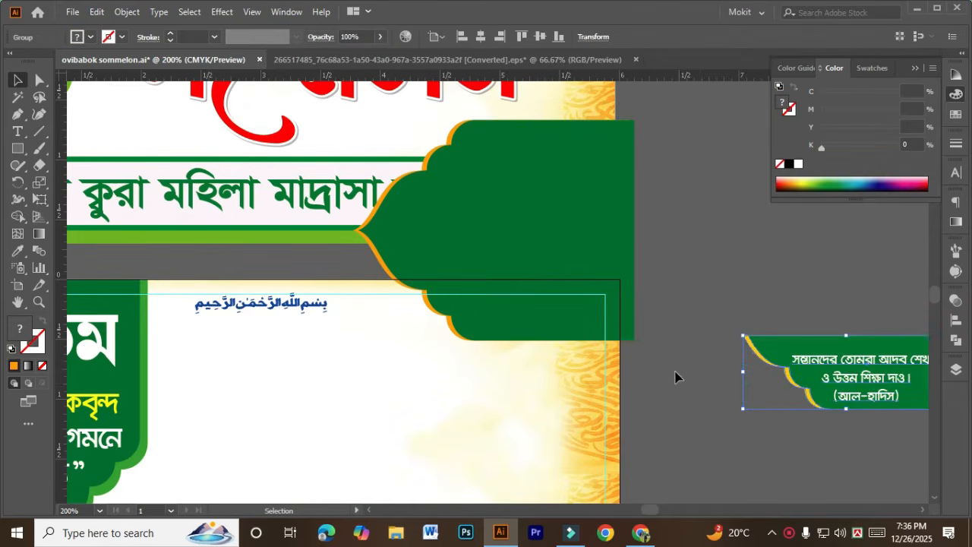
mouse_move(675, 374)
left_mouse_down()
mouse_move(382, 282)
mouse_move(714, 240)
mouse_move(687, 267)
mouse_move(620, 295)
left_mouse_up()
left_click(17, 216)
key("v")
left_click(680, 282)
- Group the trimmed green corner shape with its orange edge
scroll(675, 282, "down", 1)
scroll(469, 345, "up", 2)
left_click(466, 332)
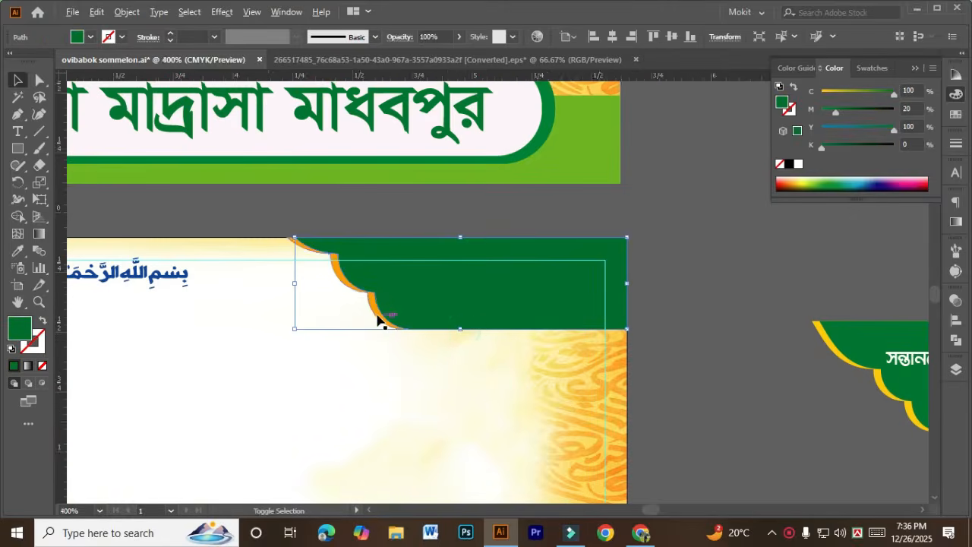
scroll(376, 319, "up", 2)
left_click(365, 319)
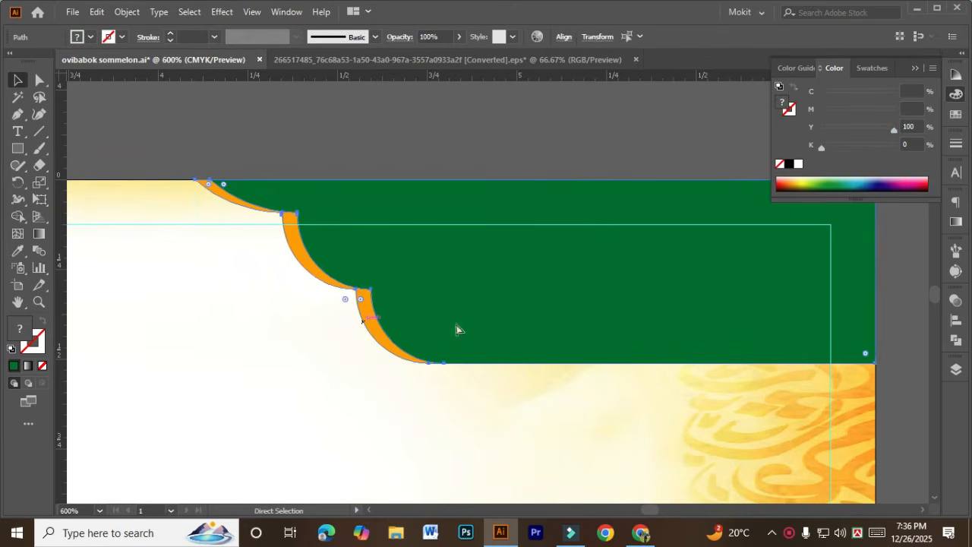
left_click_drag(535, 363, 252, 369)
scroll(471, 381, "down", 2)
scroll(474, 357, "down", 1)
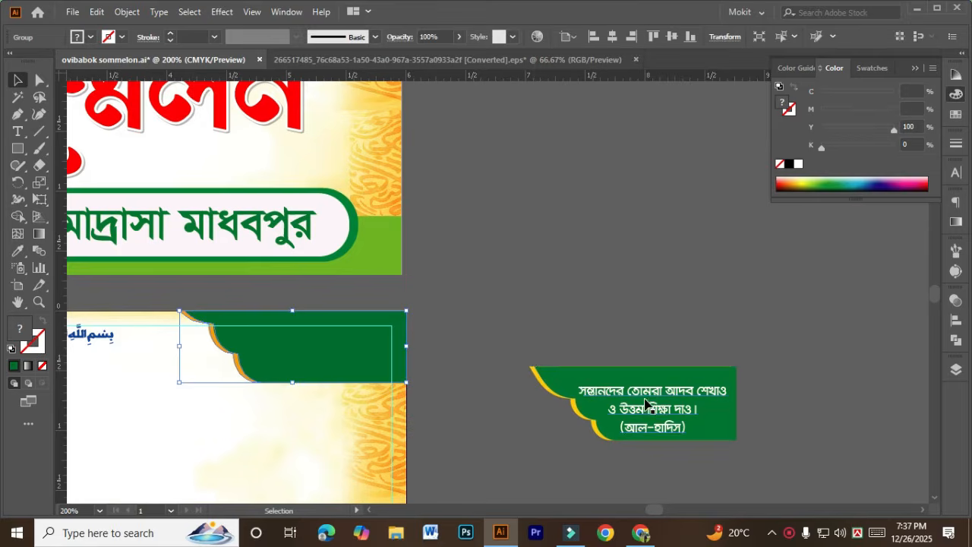
- Ungroup the copied reference corner ornament to separate its hadith text
left_click(537, 369)
right_click(645, 395)
left_click(691, 266)
left_click(542, 297)
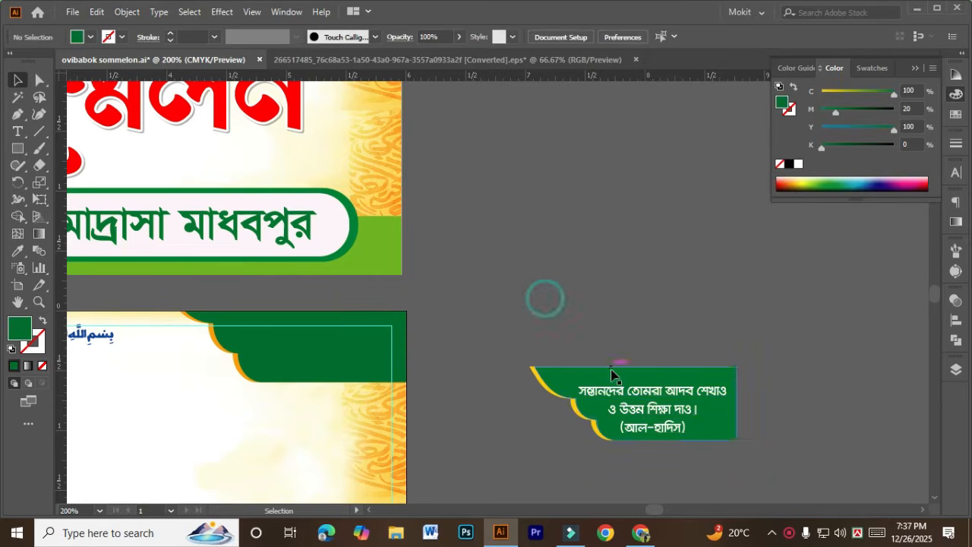
scroll(622, 393, "down", 1)
- Move the three-line hadith text onto the green corner shape of the new banner
left_click_drag(629, 397, 372, 362)
scroll(382, 361, "up", 2)
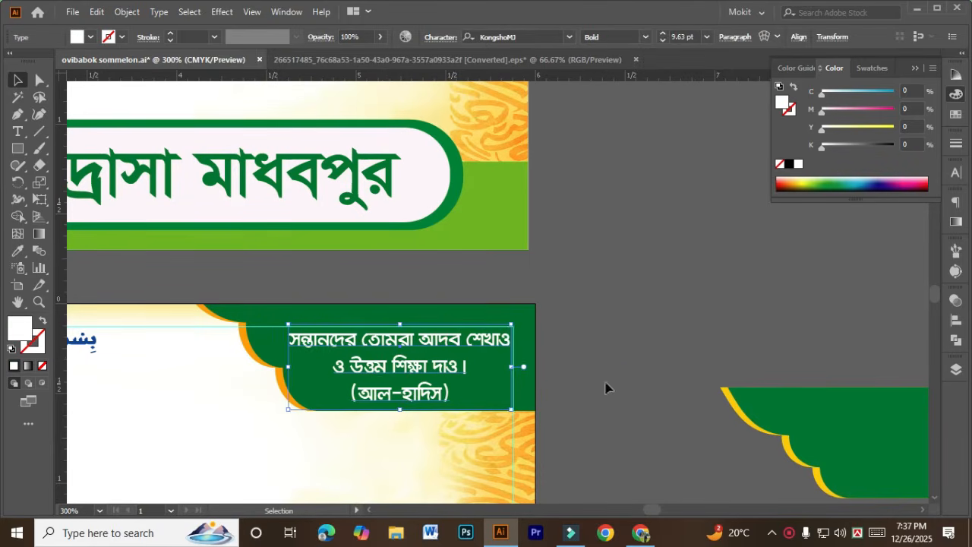
left_click(618, 385)
scroll(618, 385, "down", 4)
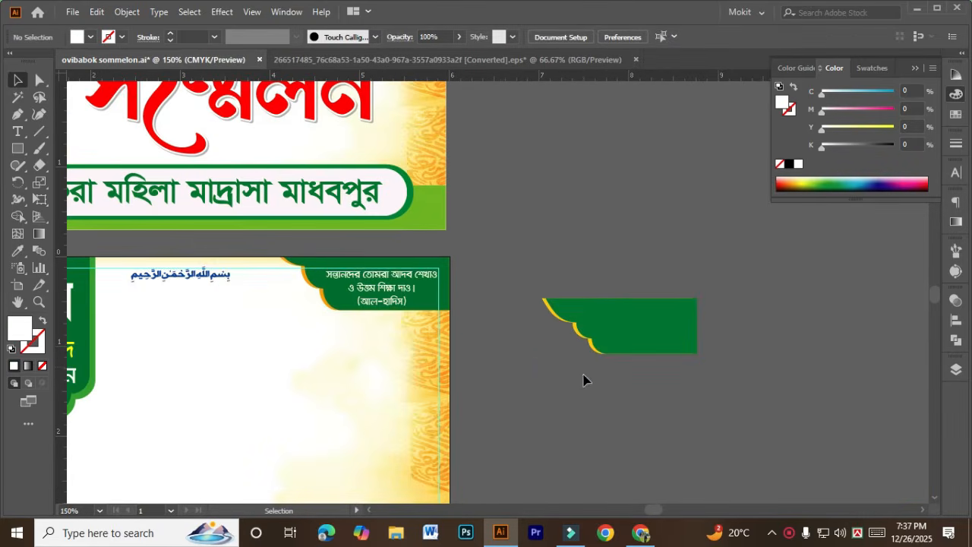
- Copy the two-line অভিভাবক সম্মেলন title from the reference banner onto the empty pasteboard and ungroup the copy
scroll(581, 390, "up", 3)
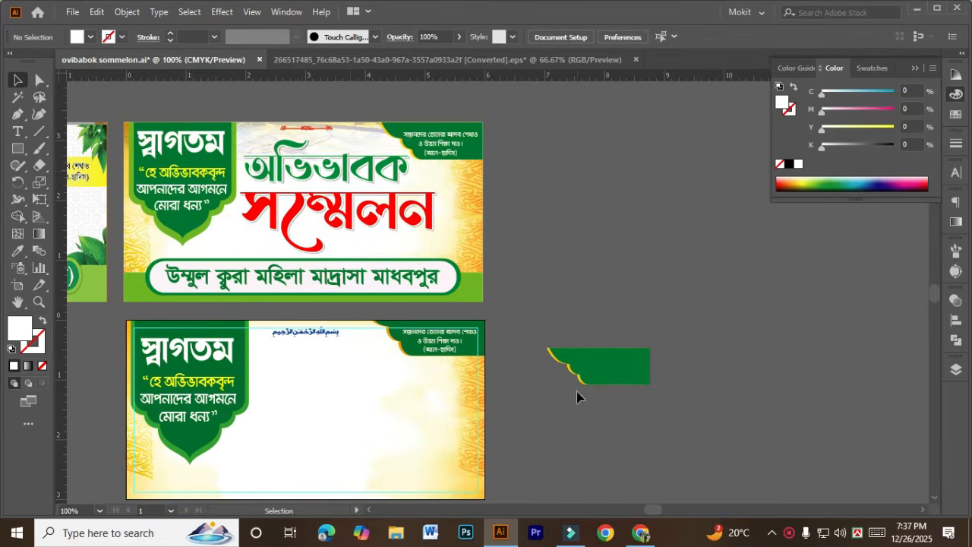
left_click(353, 180)
left_click_drag(353, 178, 643, 419)
left_click_drag(621, 453, 532, 319)
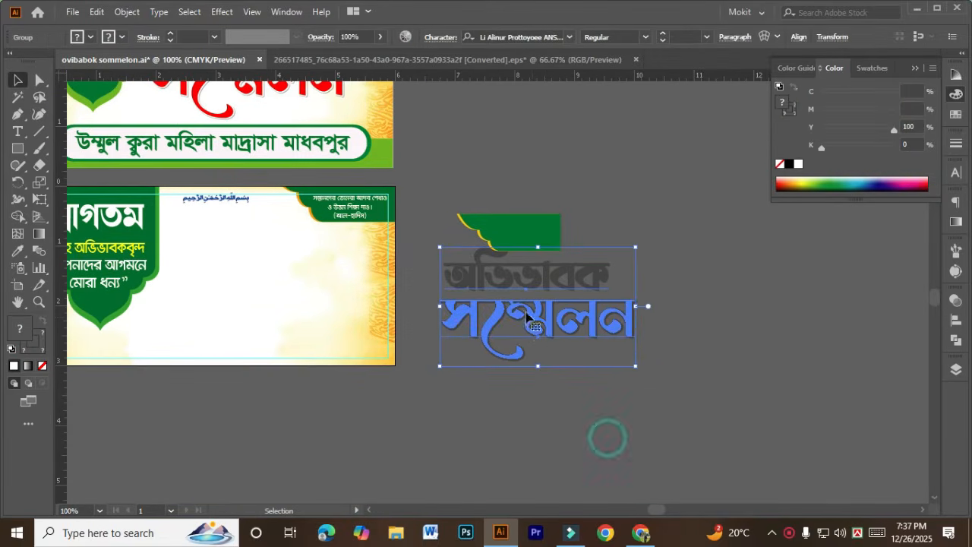
right_click(542, 311)
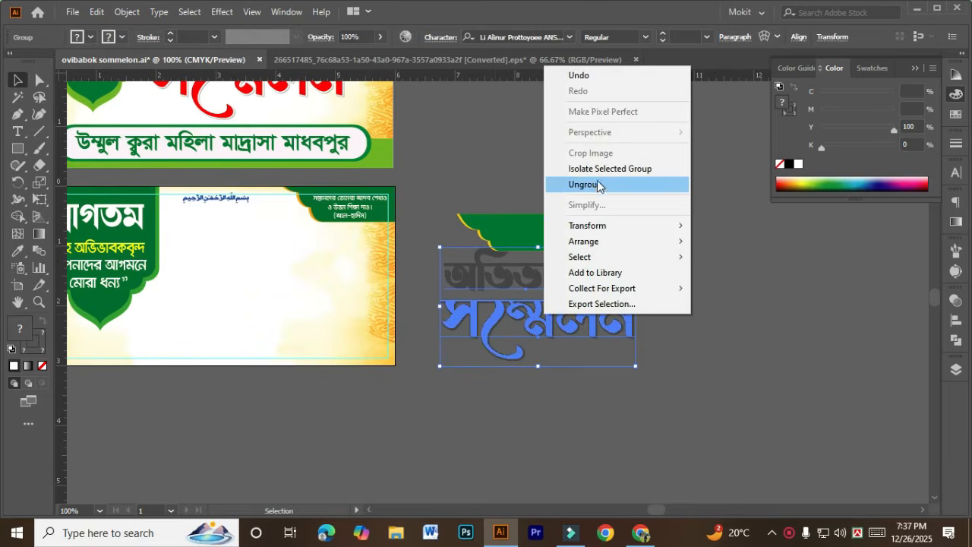
left_click(599, 185)
- Move the plain green and red title lettering onto the new banner's blank centre and nudge it up slightly
left_click_drag(554, 341, 283, 295)
scroll(465, 402, "up", 5)
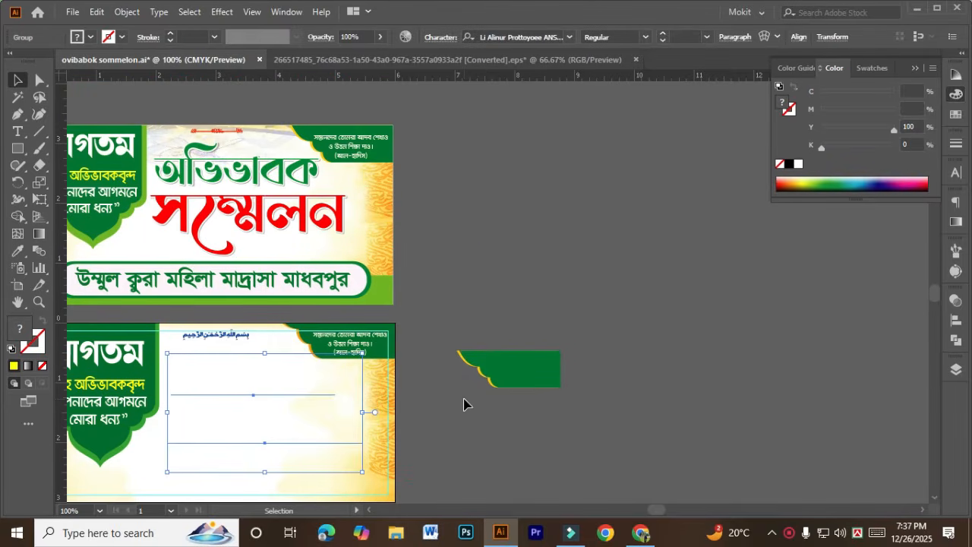
scroll(348, 418, "down", 3)
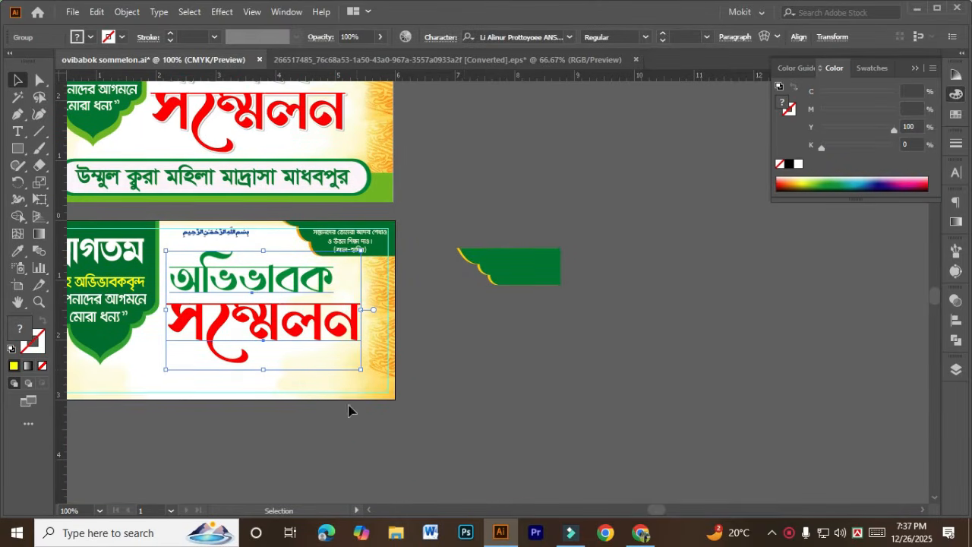
key("Up")
key("Up")
key("Up")
key("Up")
left_click(490, 425)
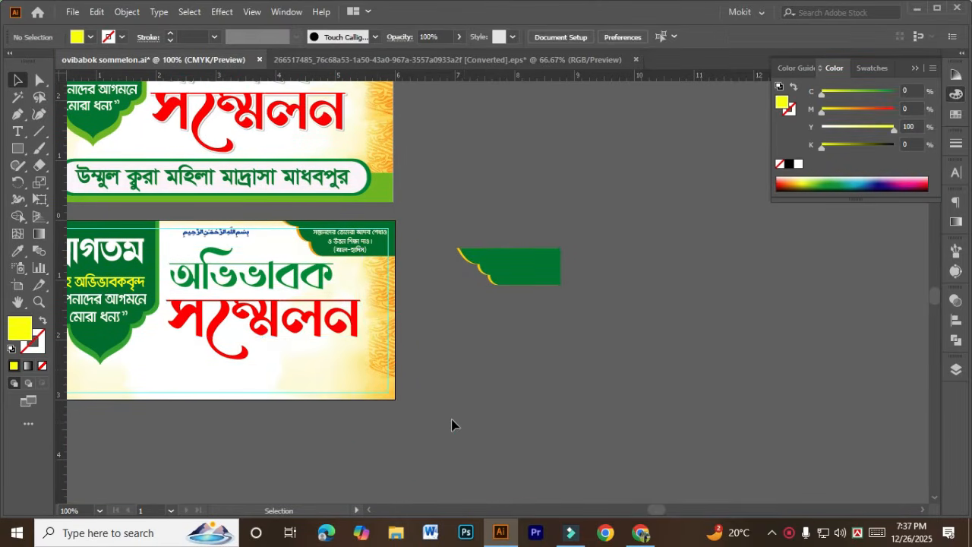
- Shift the title on the new banner slightly to the left, between the welcome badge and the ornamental edge
scroll(451, 419, "up", 2)
left_click_drag(331, 280, 642, 377)
left_click(419, 328)
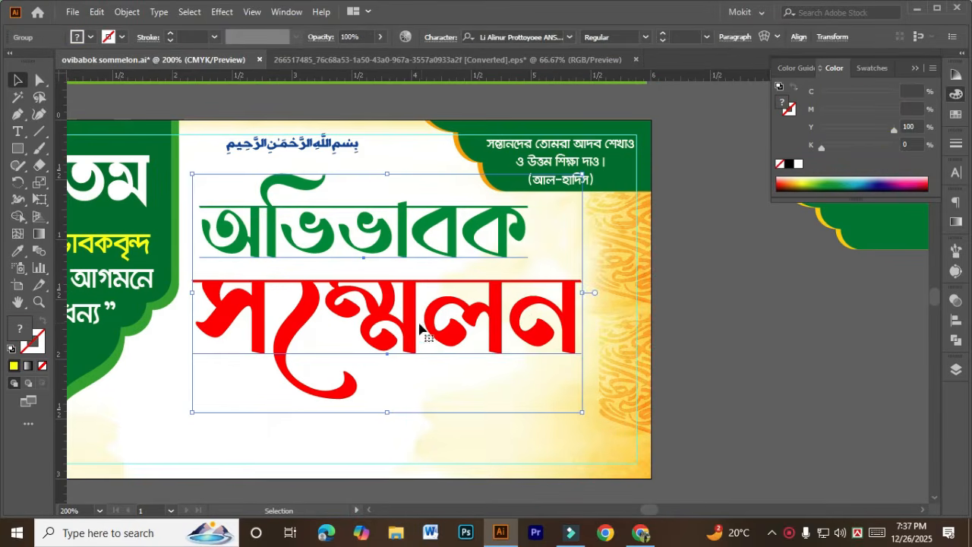
key("Left")
key("Left")
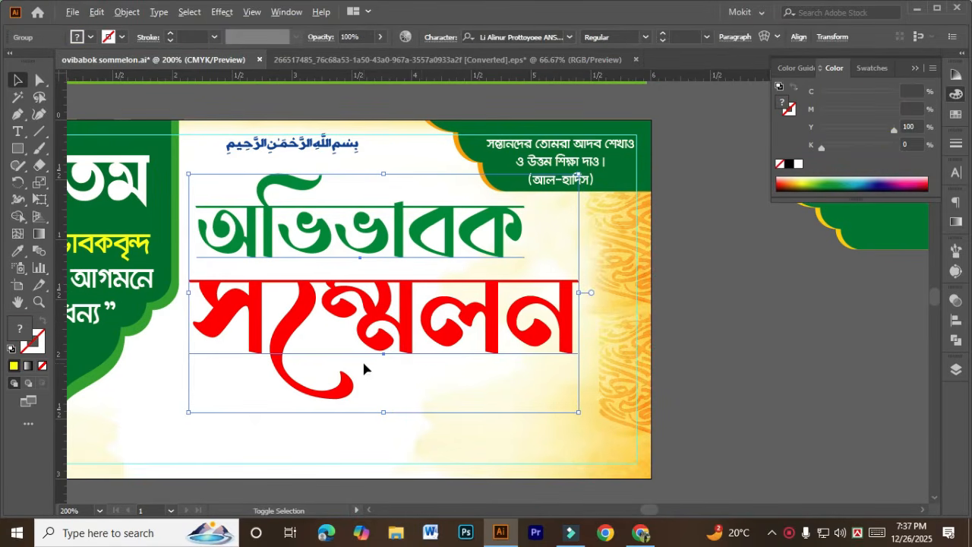
scroll(363, 369, "down", 1)
left_click(724, 369)
scroll(537, 354, "left", 1)
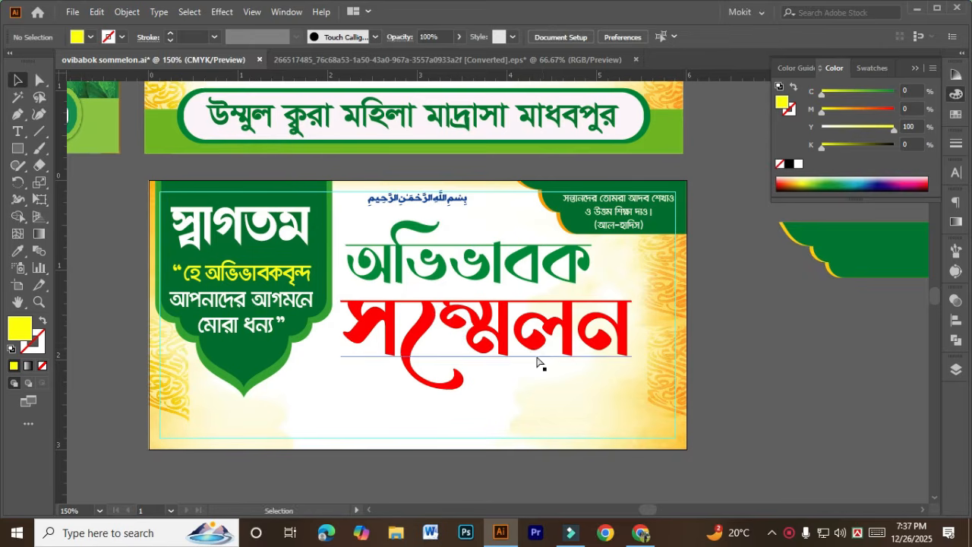
- Raise the title slightly toward the Arabic bismillah line
scroll(538, 363, "right", 3)
left_click(431, 334)
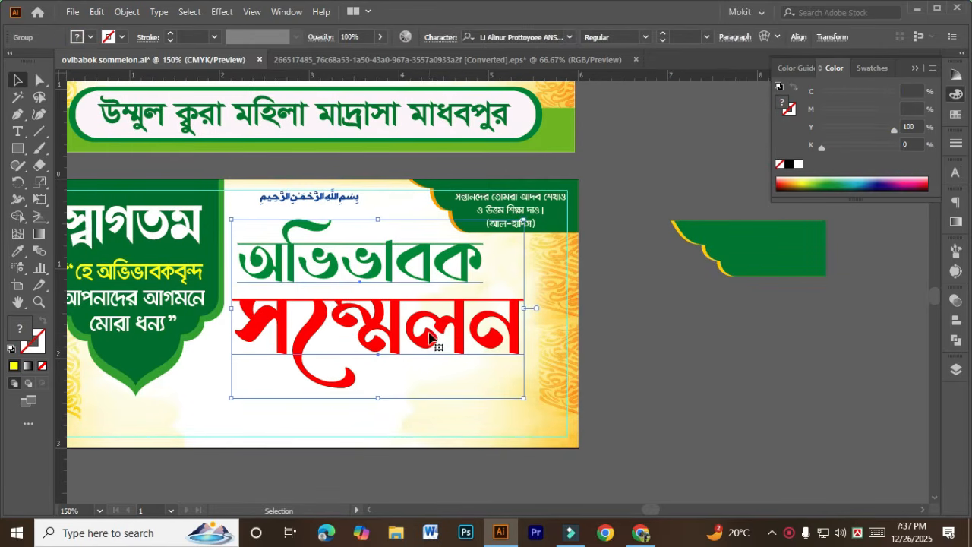
key("Up")
key("Up")
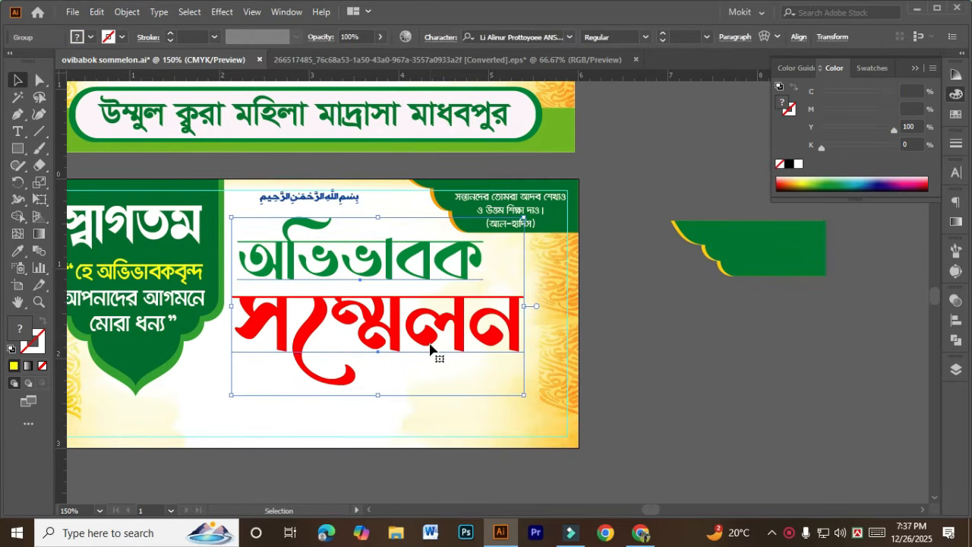
left_click(744, 382)
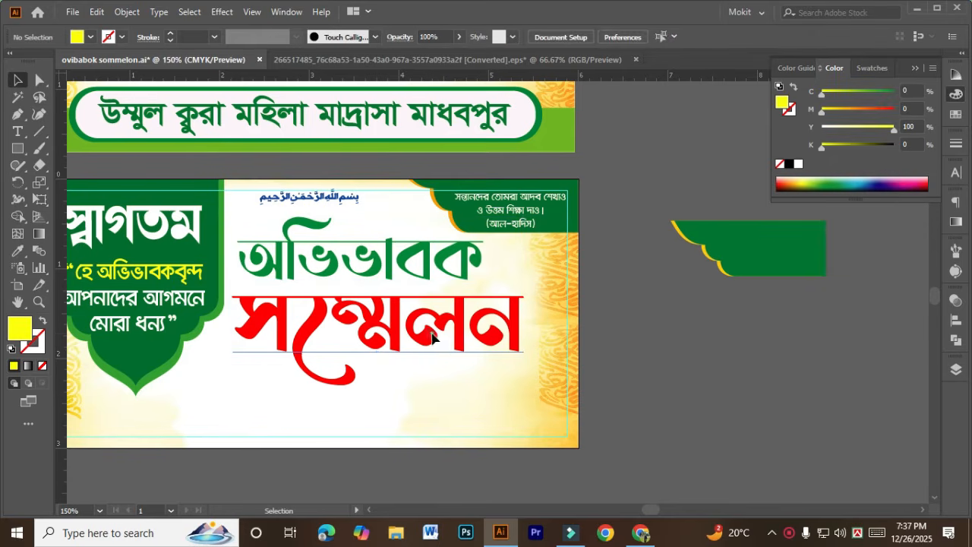
left_click(430, 338)
key("a")
key("v")
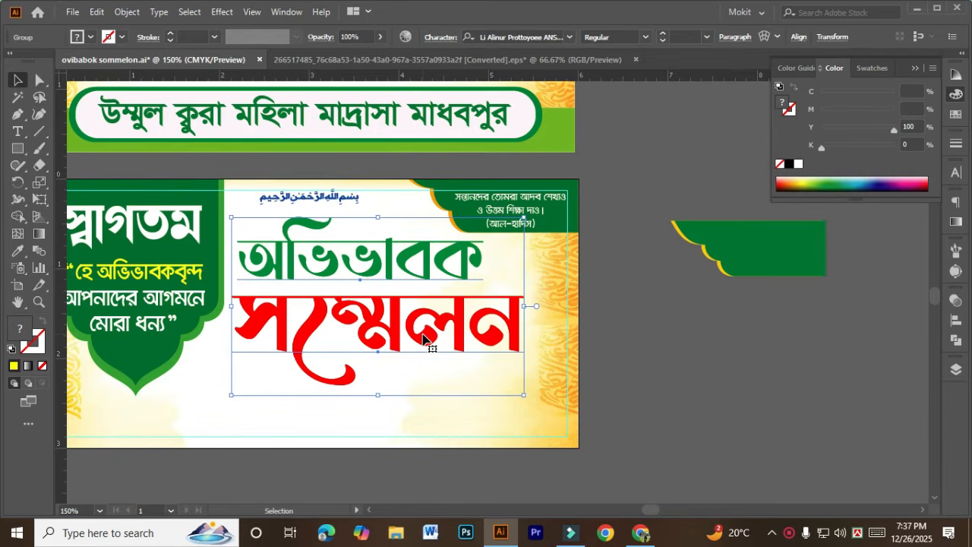
key("a")
key("ctrl+shift+a")
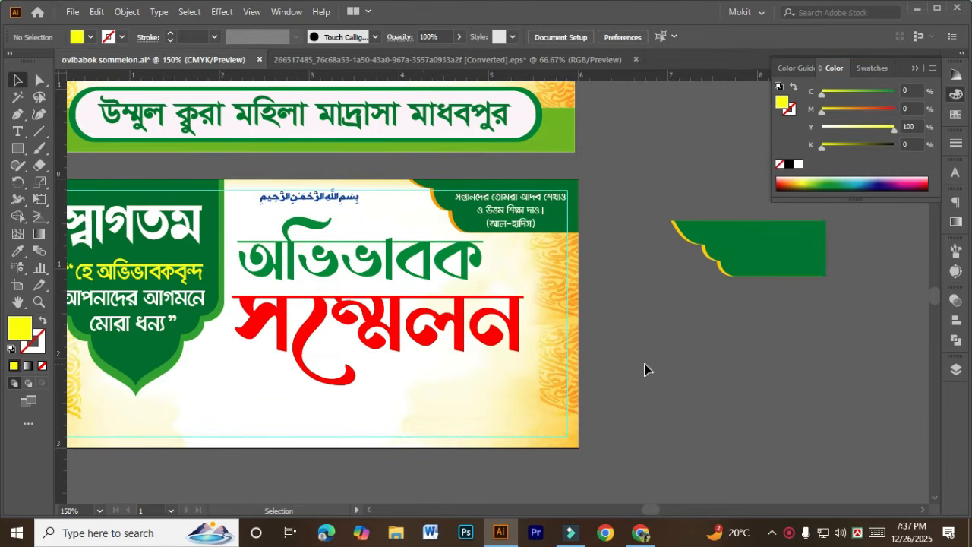
left_click(644, 364)
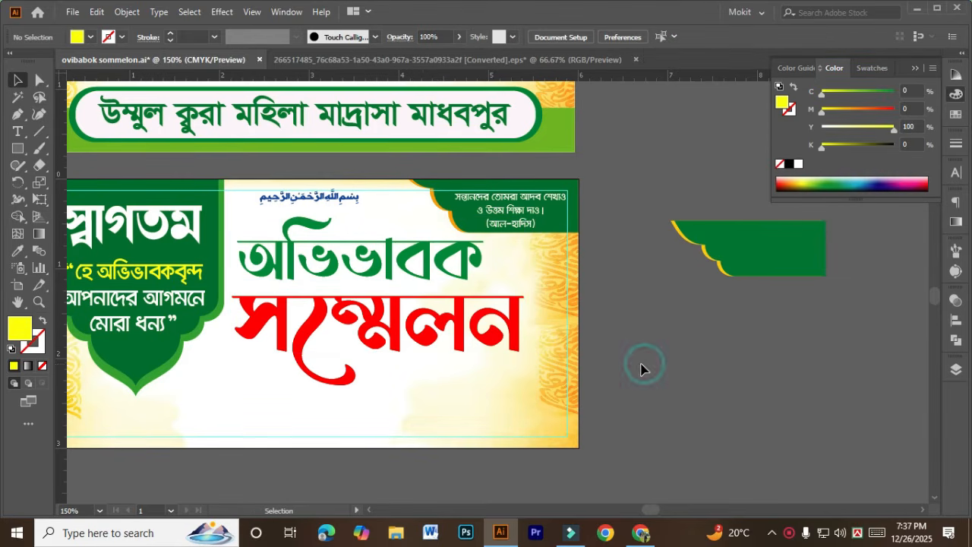
- Give the title a white 2.5 pt outline, using a copy of the lettering placed behind it
left_click(416, 331)
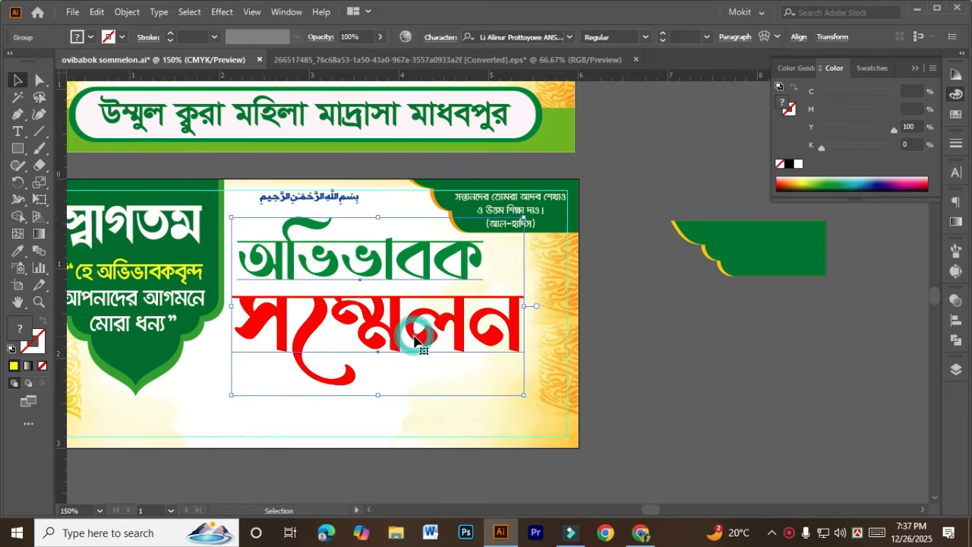
left_click(170, 36)
left_click(172, 38)
scroll(559, 282, "up", 6)
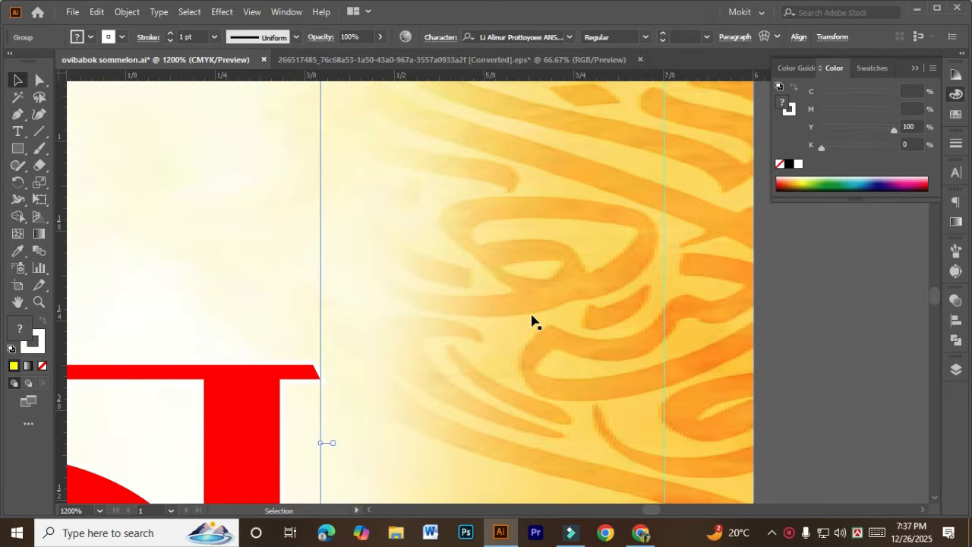
left_click(171, 36)
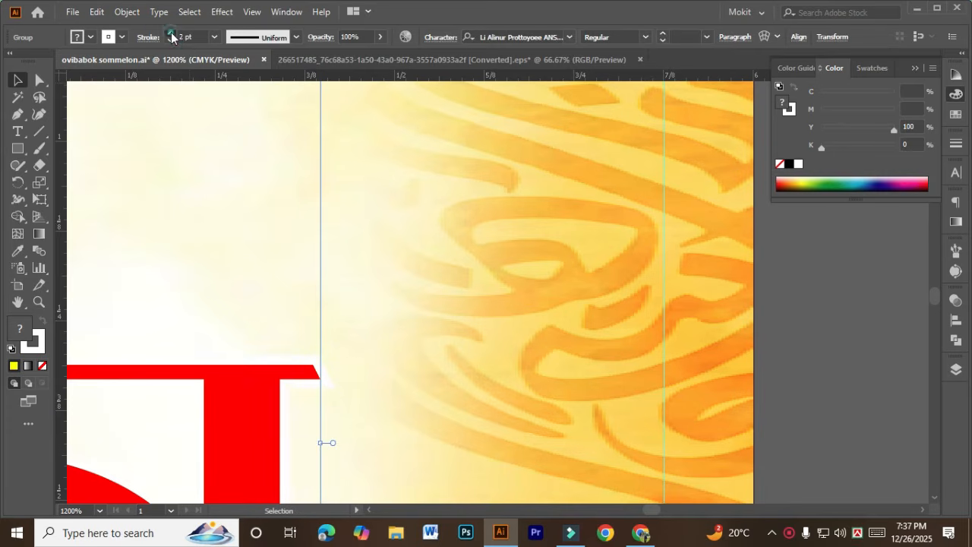
left_click(170, 37)
left_click(190, 36)
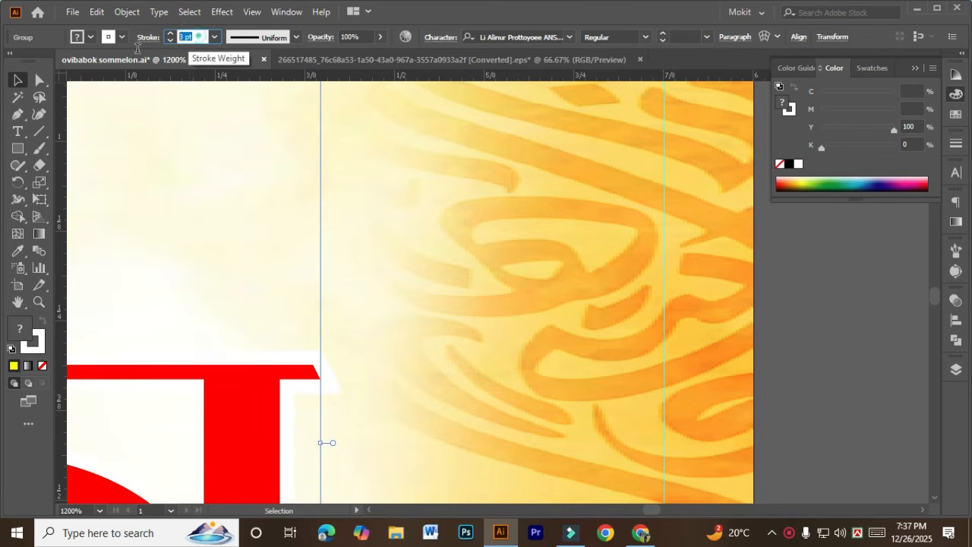
type("2")
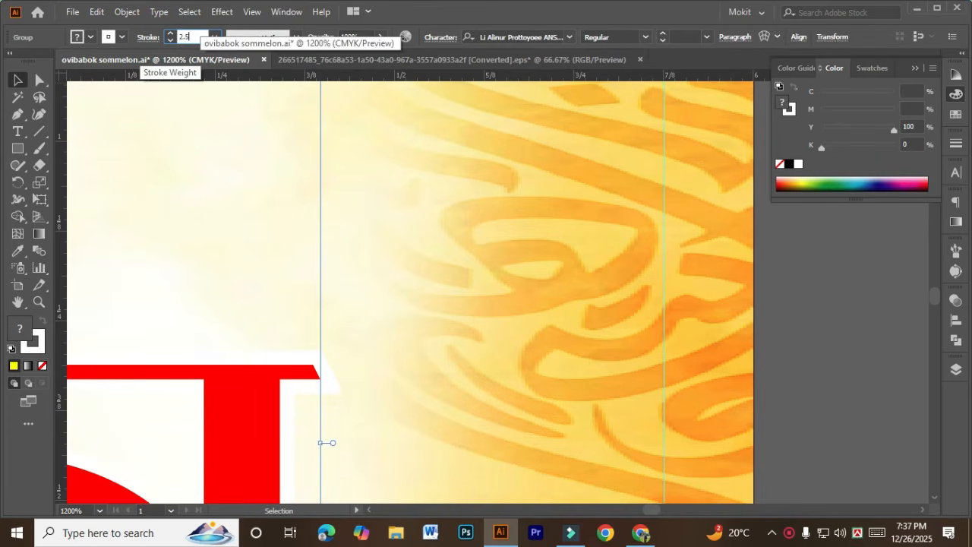
type(".5")
key("Return")
- Set the white outline's stroke to a round cap and a round corner join
left_click(147, 36)
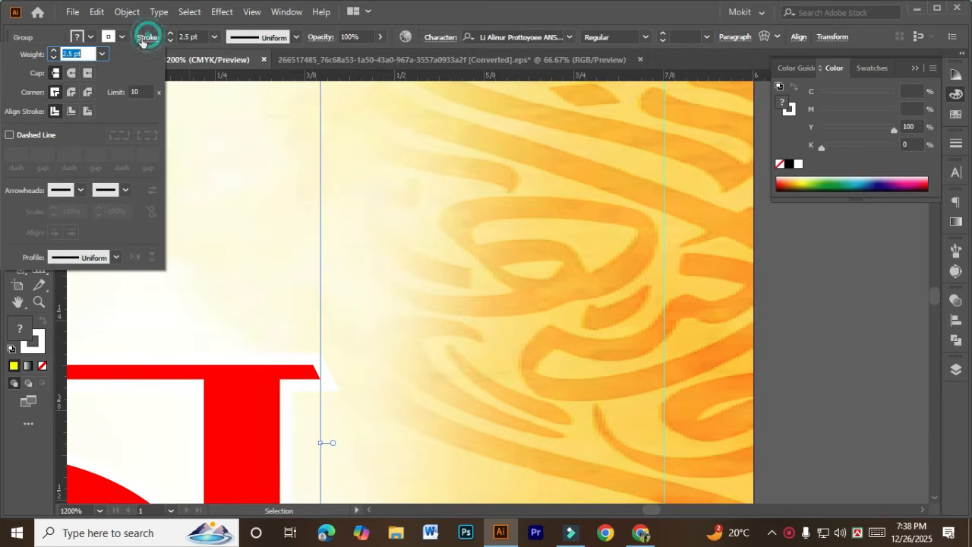
left_click(73, 73)
left_click(72, 93)
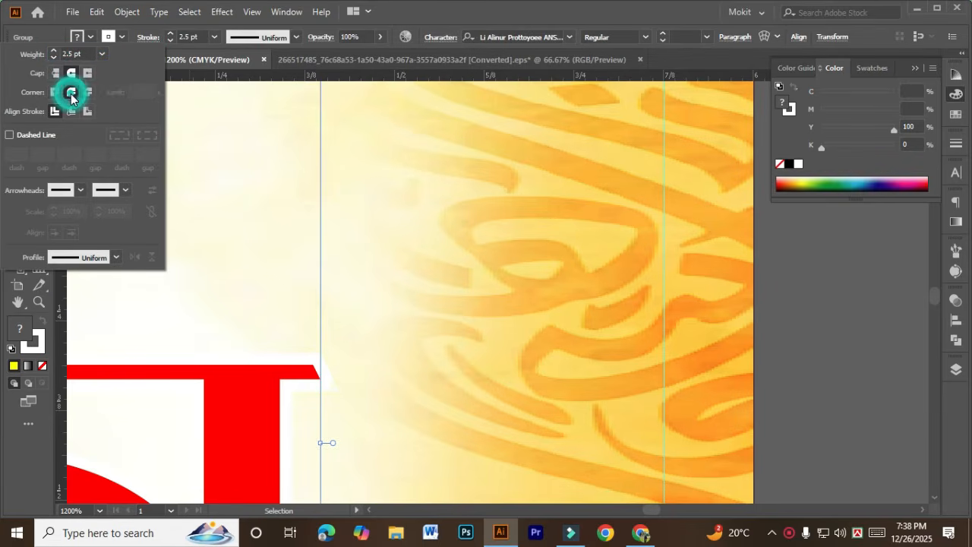
scroll(296, 383, "down", 3)
left_click(536, 381)
scroll(554, 375, "down", 3)
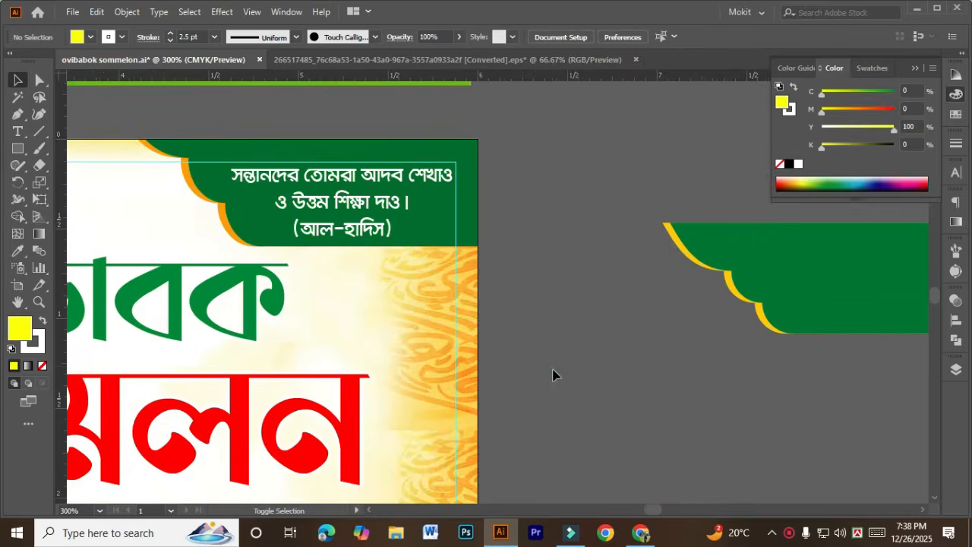
left_click_drag(582, 372, 608, 352)
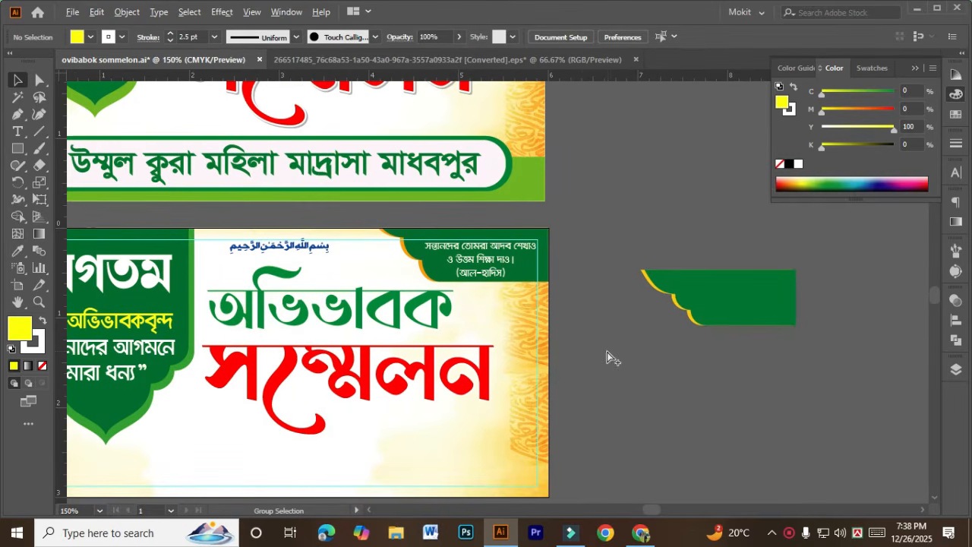
left_click(615, 348)
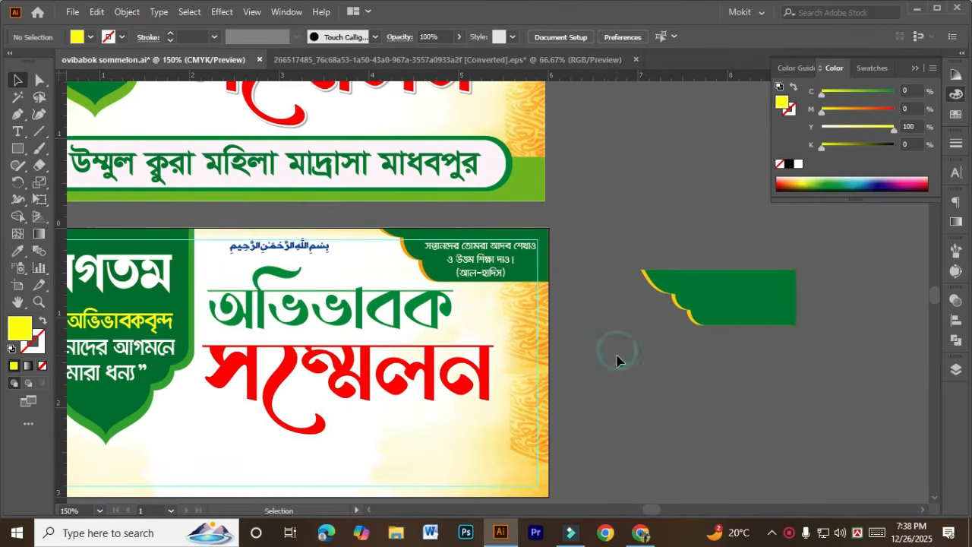
left_click(417, 370)
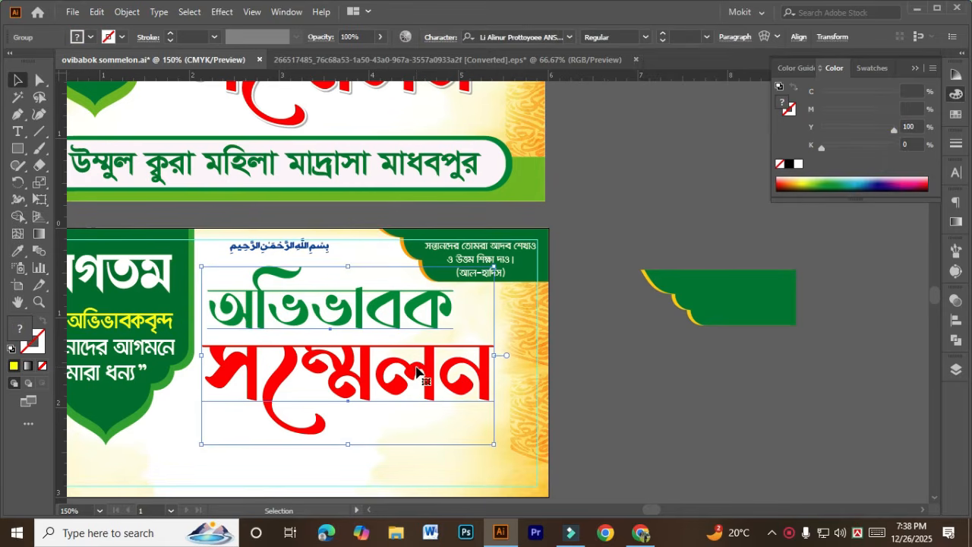
key("a")
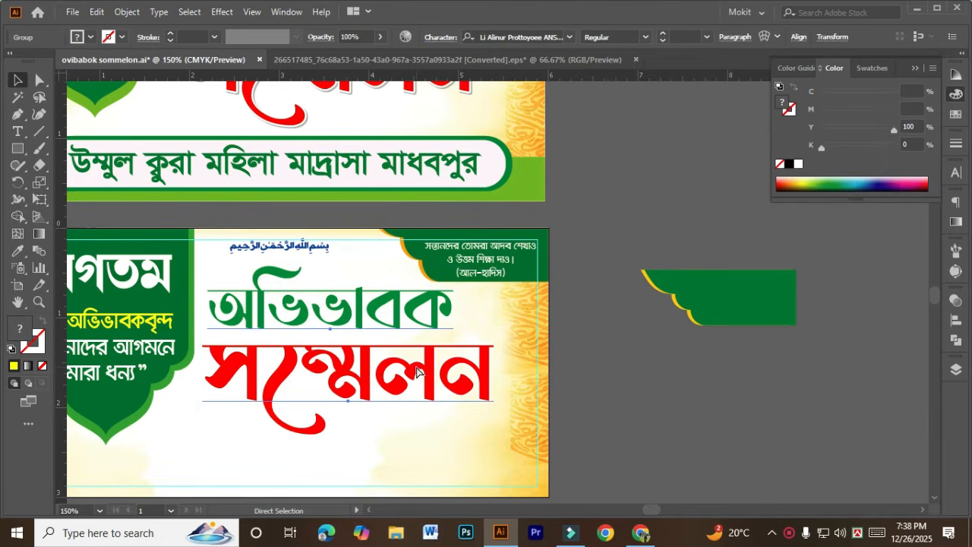
key("ctrl+x")
key("ctrl+f")
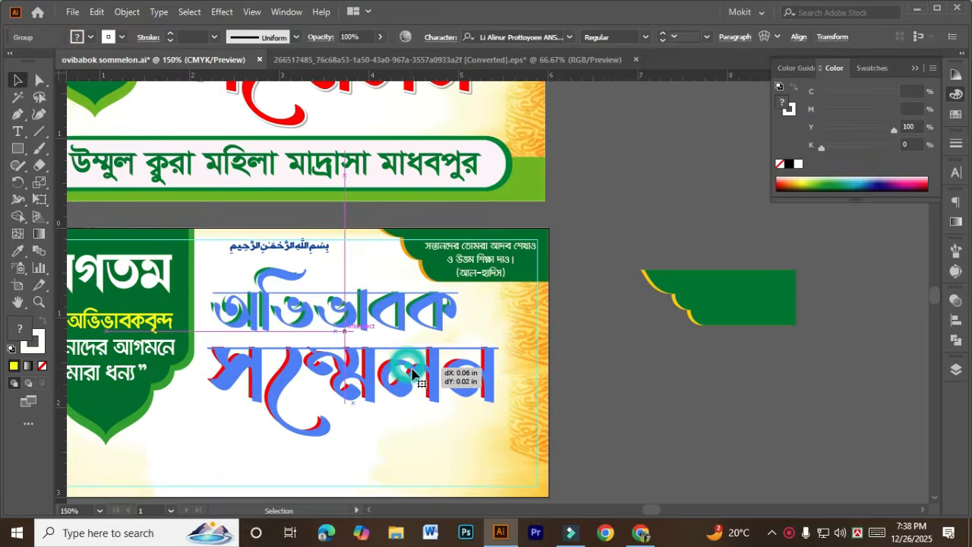
key("a")
key("v")
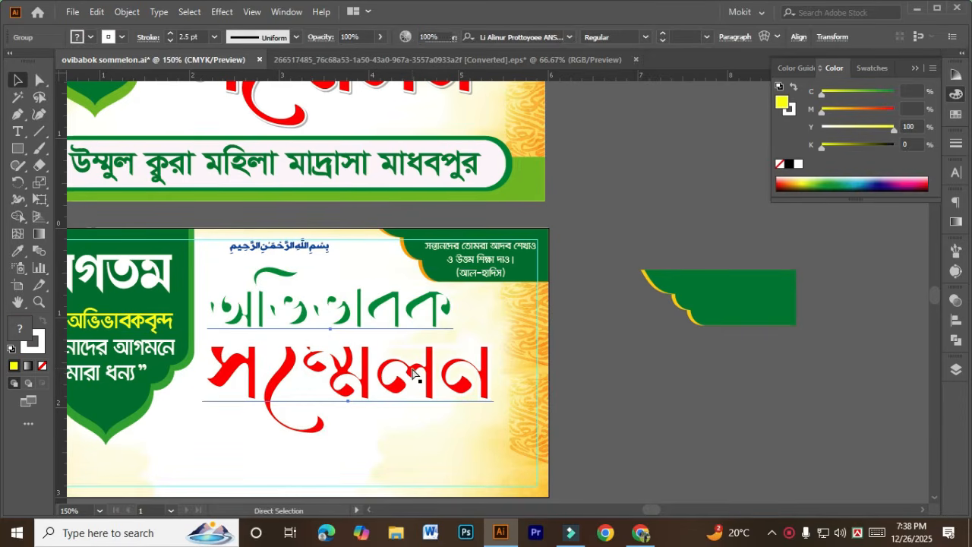
key("Delete")
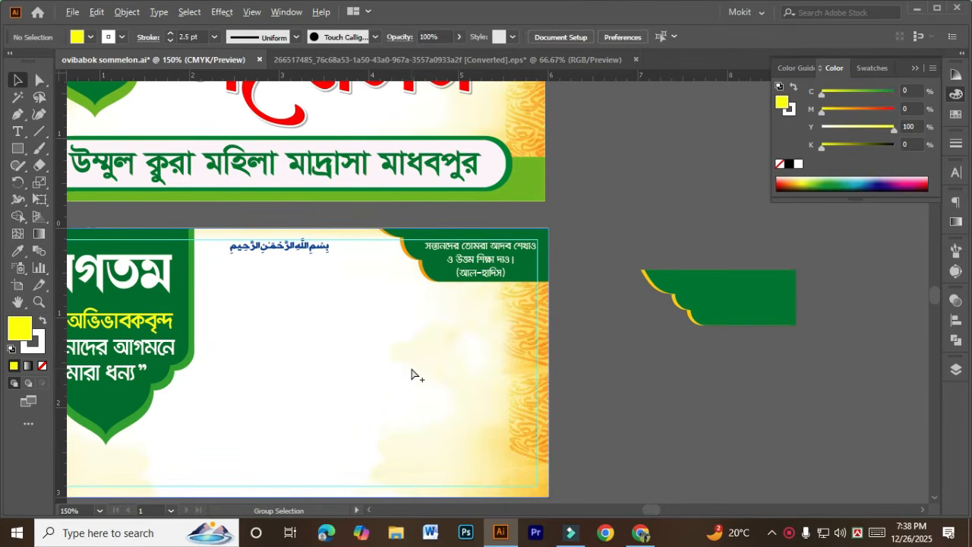
key("ctrl+z")
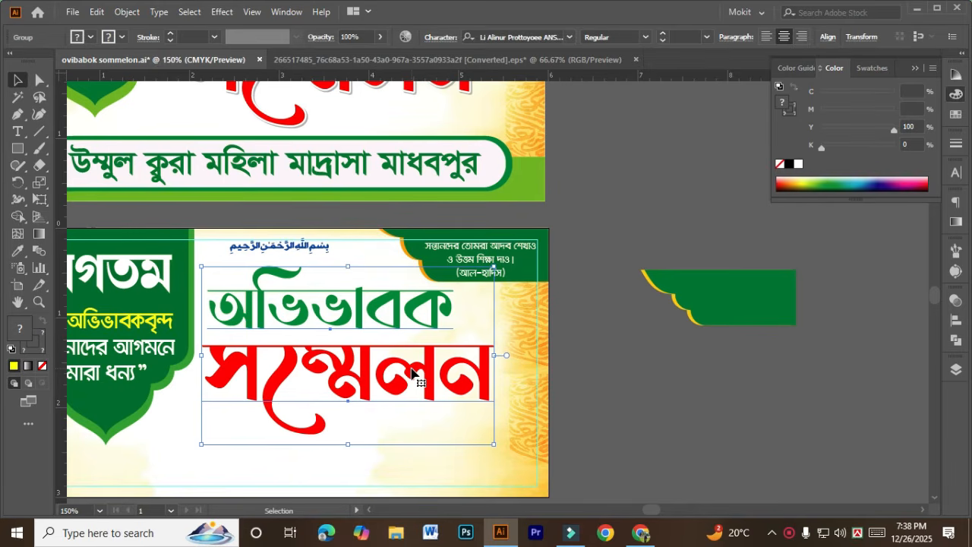
key("a")
key("v")
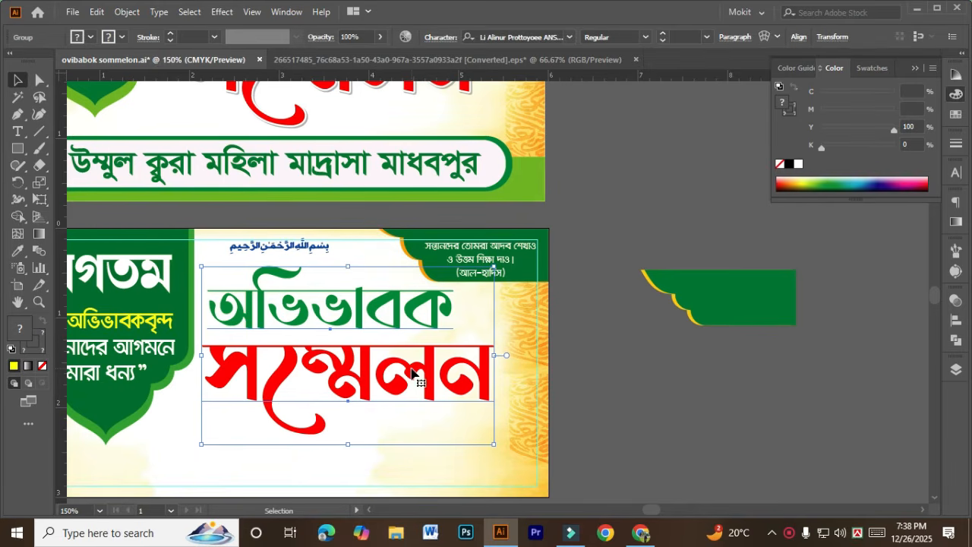
- Hide the rulers around the document
right_click(621, 75)
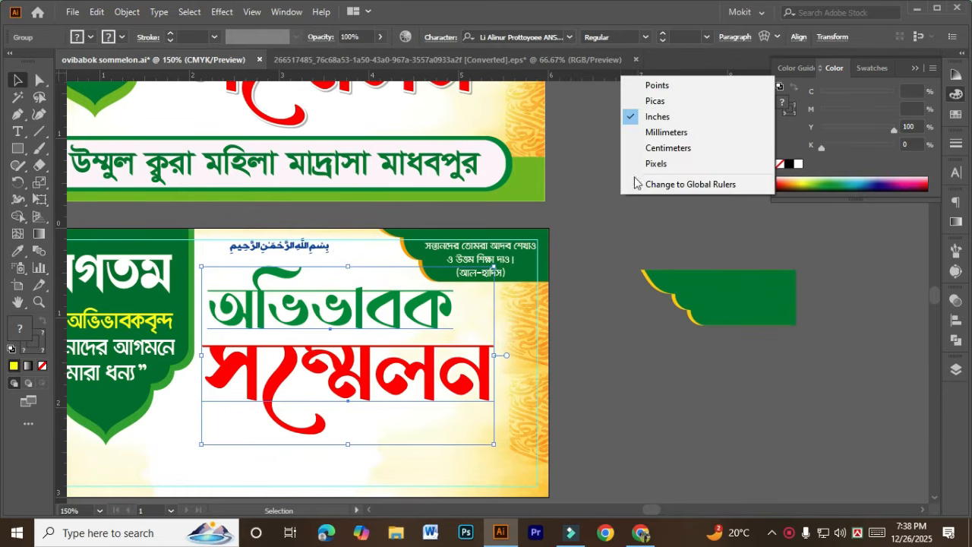
left_click(633, 240)
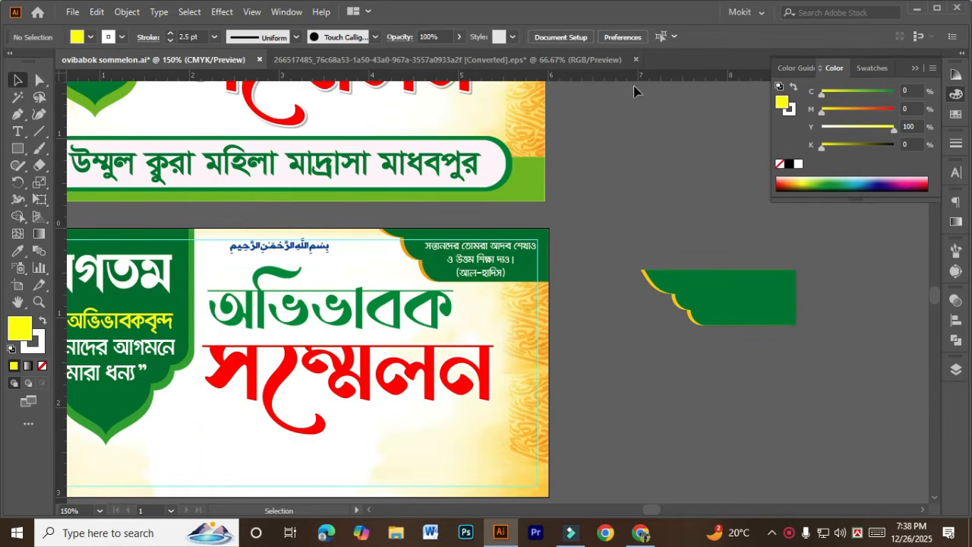
key("ctrl+r")
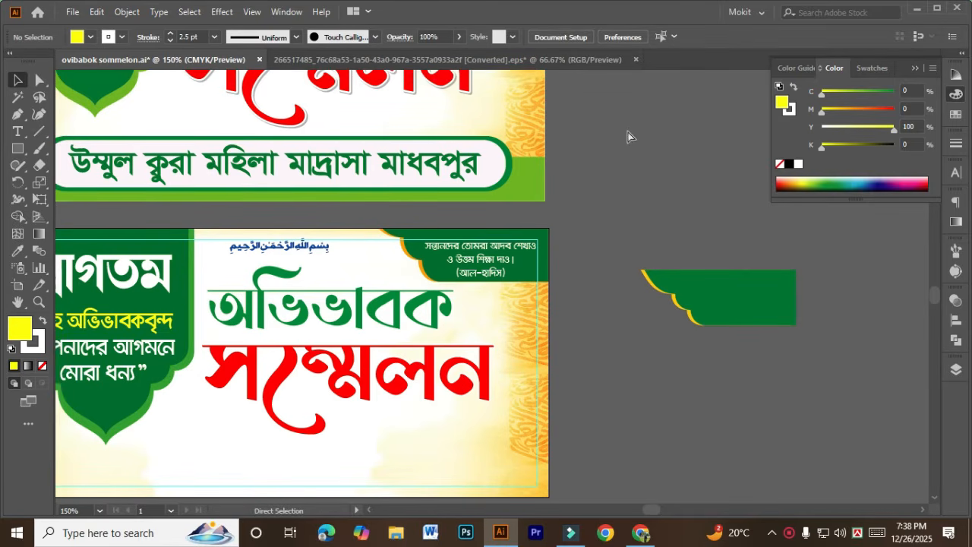
- Show the rulers again and set the document's measurement units to pixels
key("ctrl+r")
left_click(380, 372)
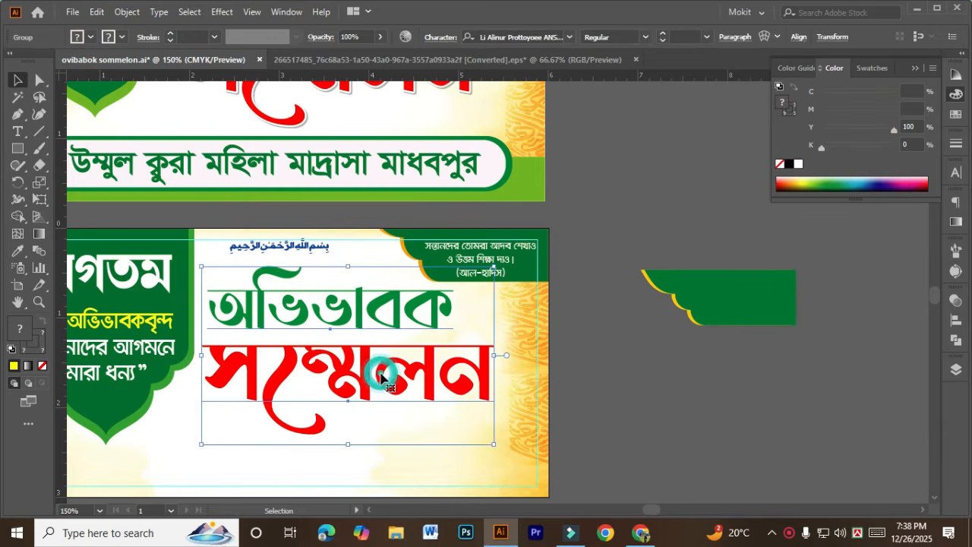
right_click(674, 76)
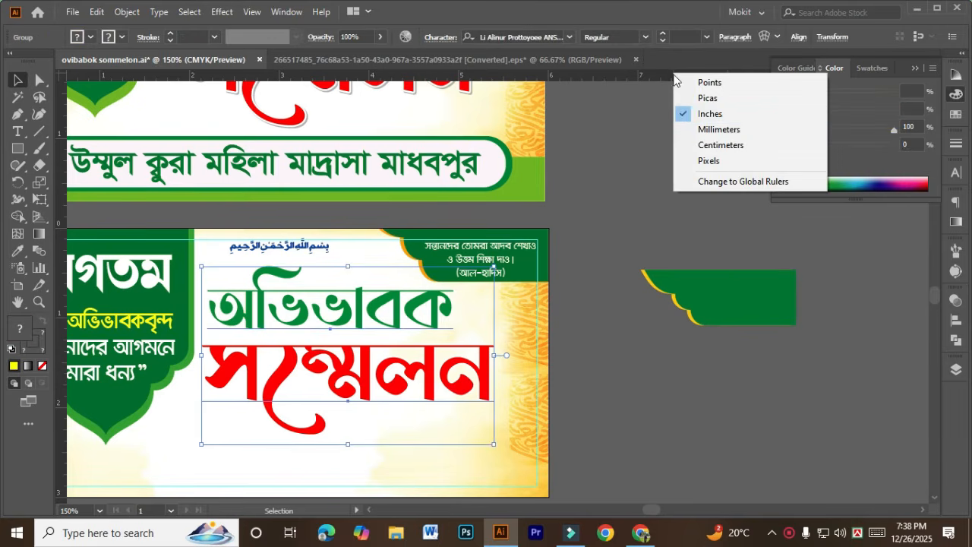
left_click(695, 162)
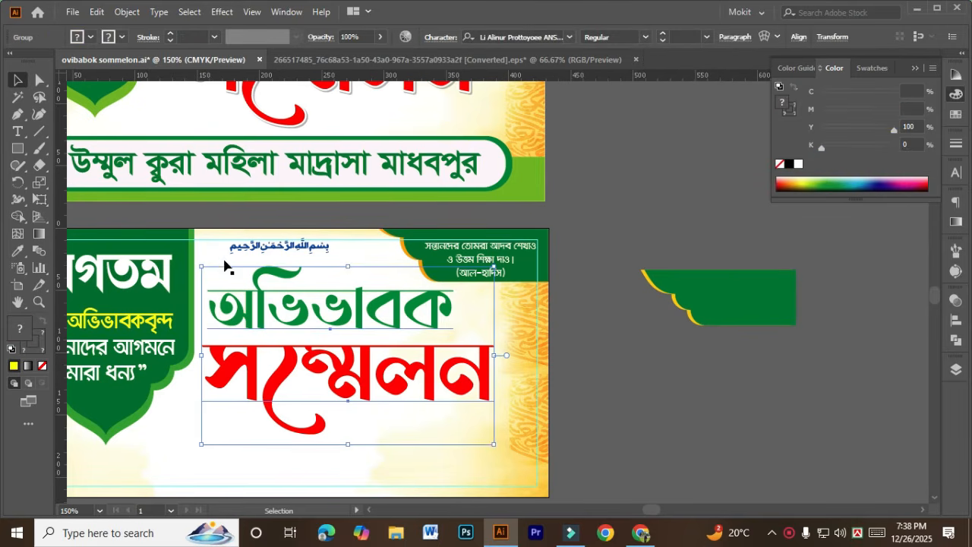
- Start a Drop Shadow effect on the two-line title with its result previewed on the artboard
left_click(222, 12)
left_click(622, 351)
scroll(607, 358, "up", 1)
left_click_drag(607, 353, 632, 319)
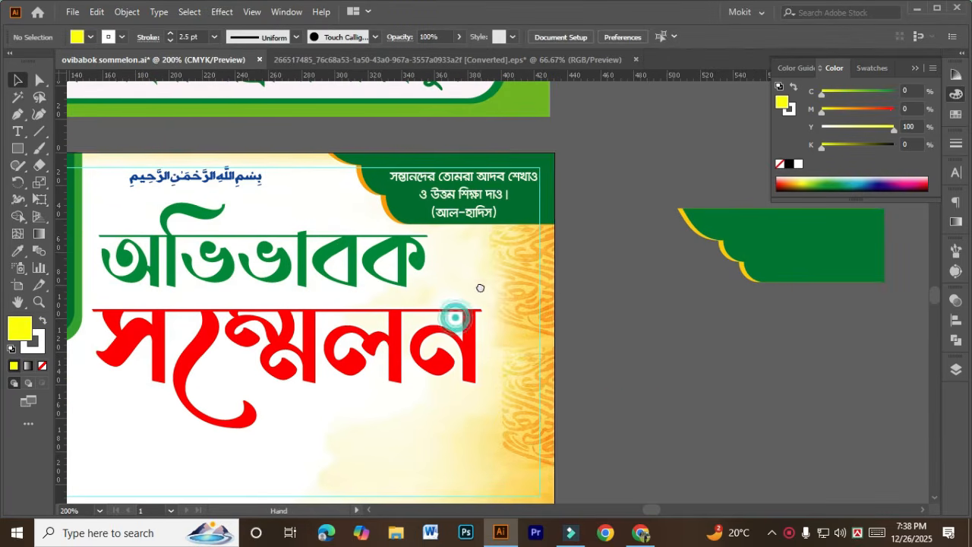
left_click(321, 277)
left_click(224, 15)
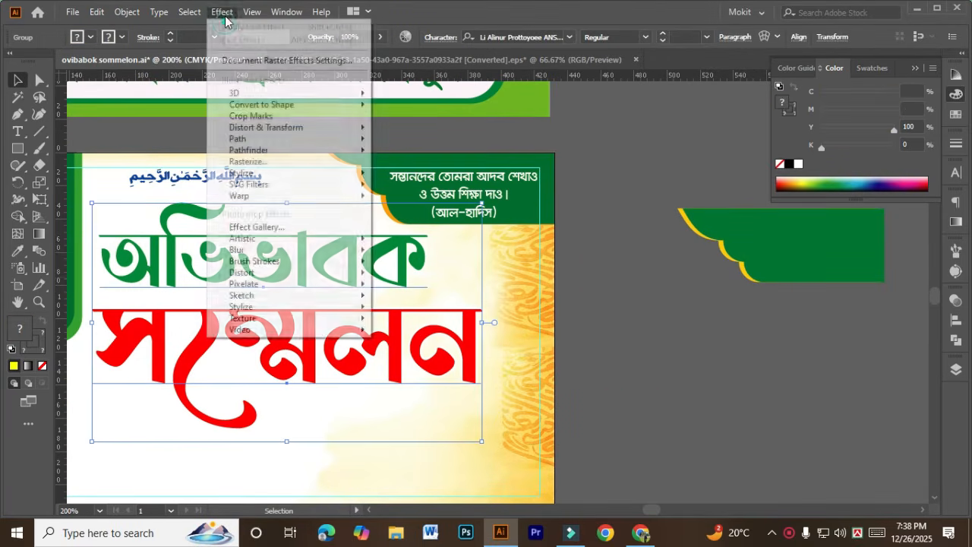
left_click(265, 174)
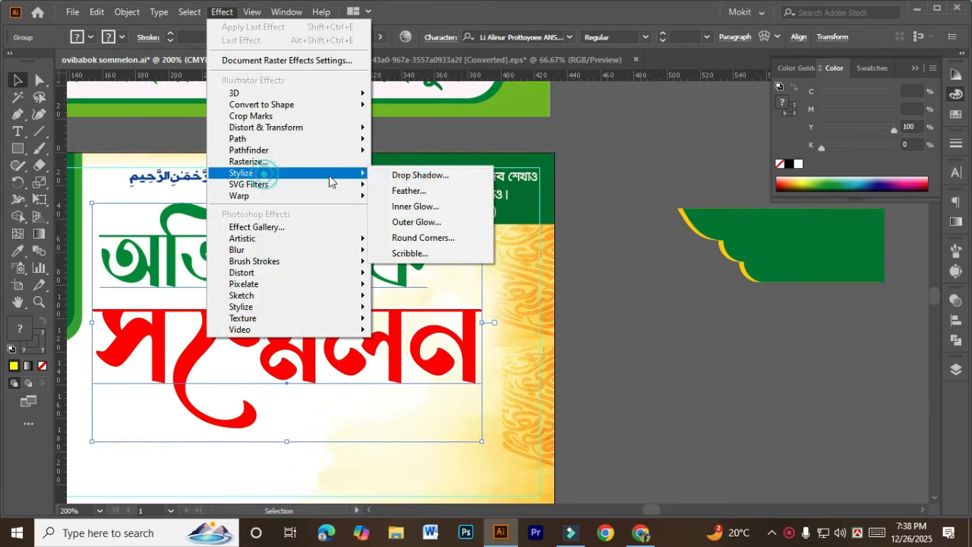
left_click(419, 176)
left_click(761, 334)
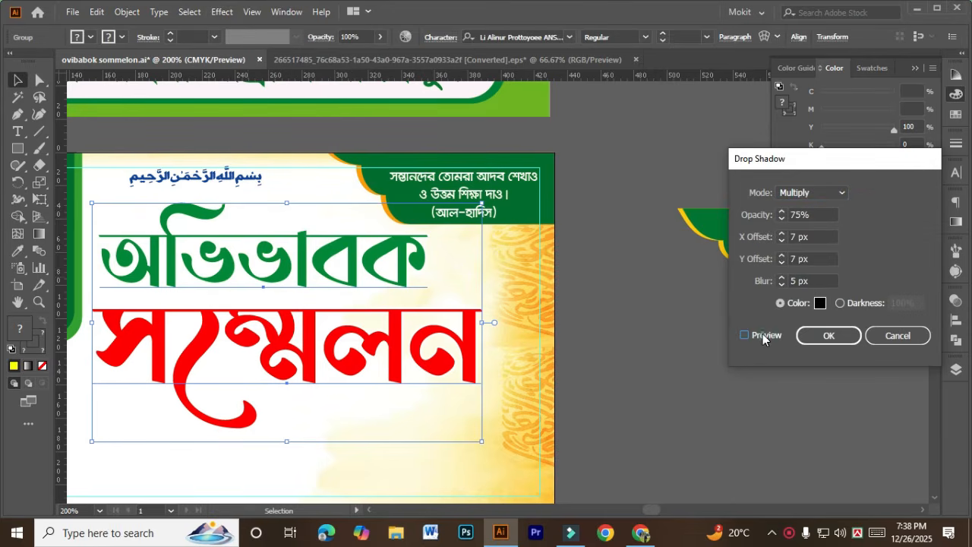
left_click(760, 338)
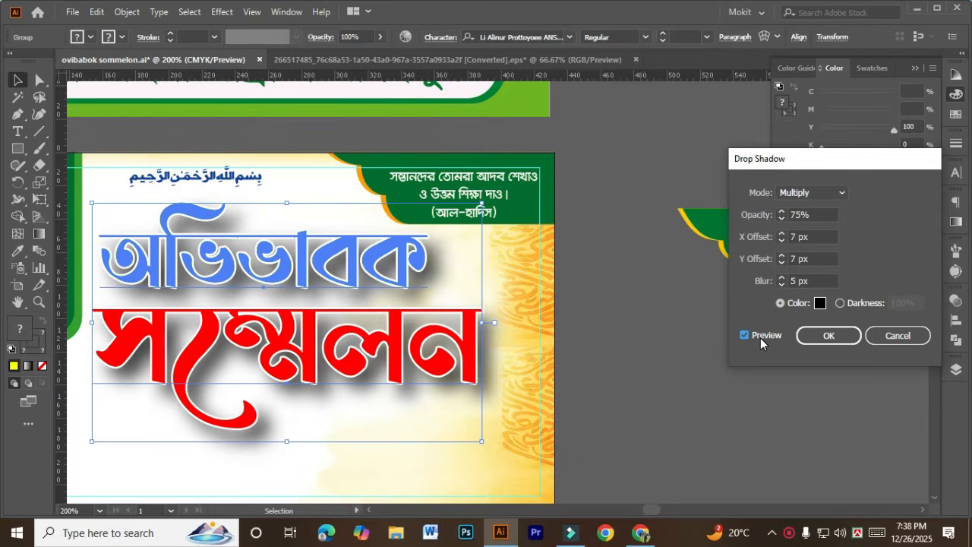
- Set the title's drop shadow to 40% opacity, 1 px X and Y offsets and 0 px blur
left_click(811, 214)
type("40")
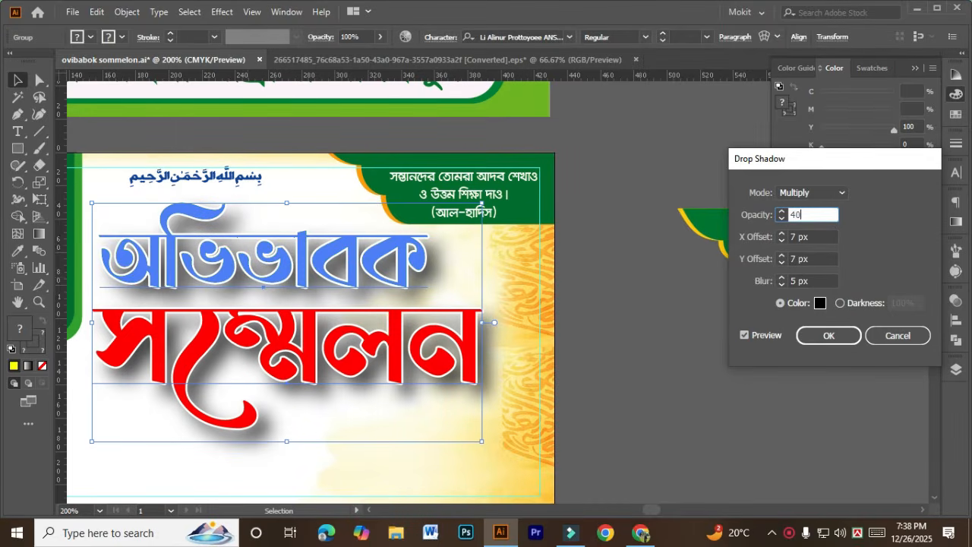
key("Tab")
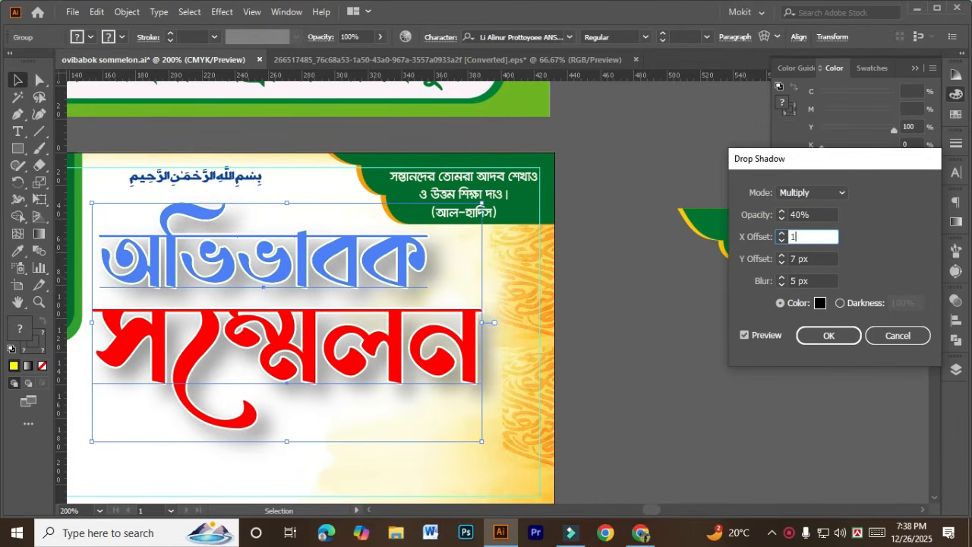
key("Tab")
type("1")
key("Tab")
type("0")
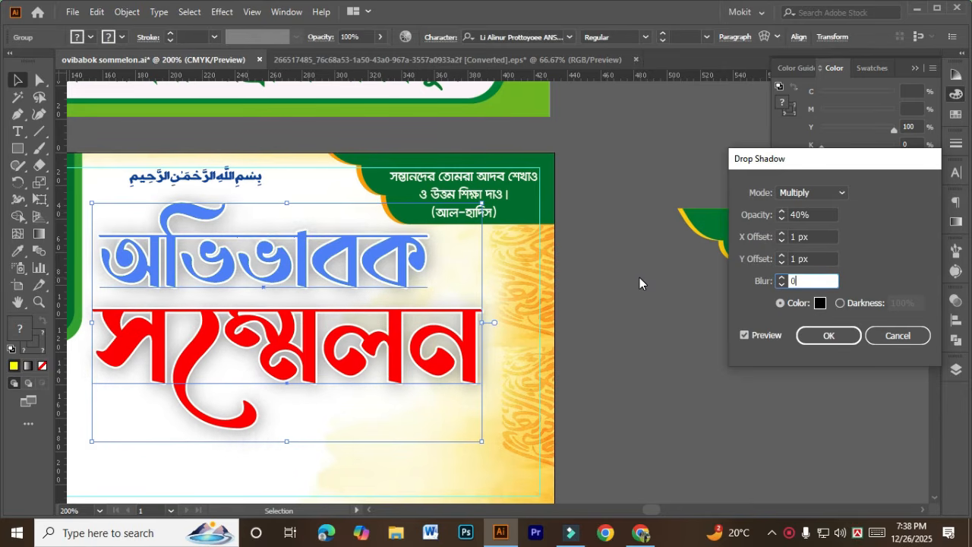
- Set the shadow's X and Y offsets to 1.5 px and apply the effect to the title
key("shift+Tab")
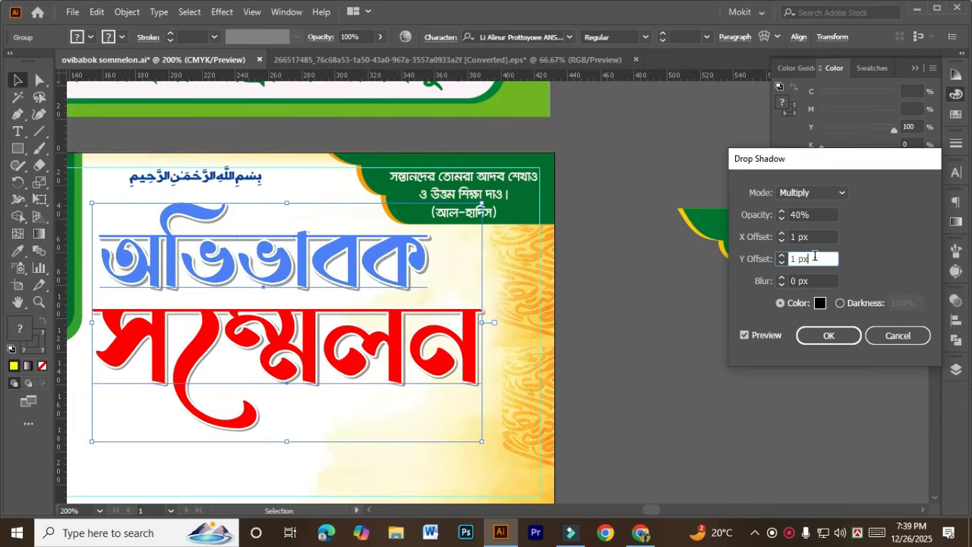
key("shift+Tab")
type("1")
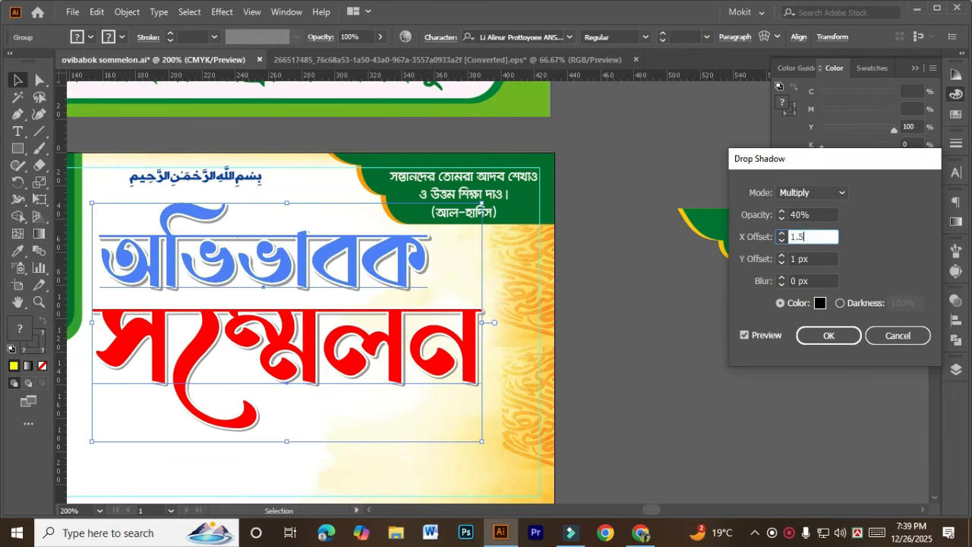
key("Tab")
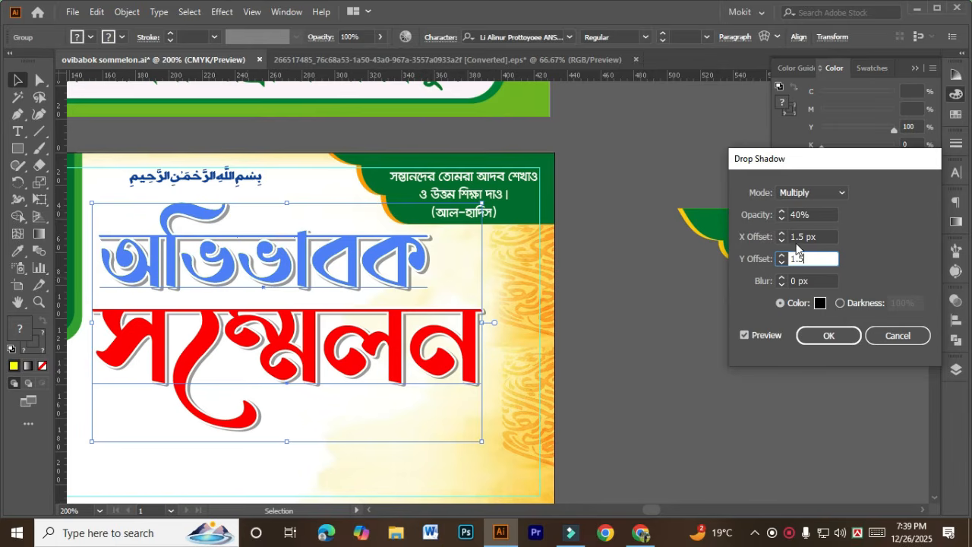
key("shift+Tab")
left_click(820, 238)
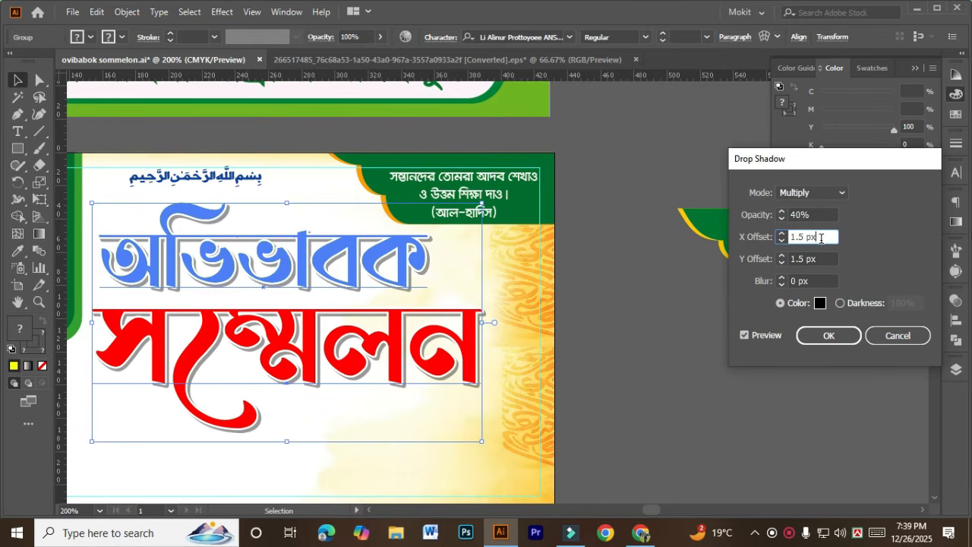
key("Return")
- Examine the title's shadow up close and judge its look against the whole banner
left_click(755, 410)
scroll(755, 413, "down", 1)
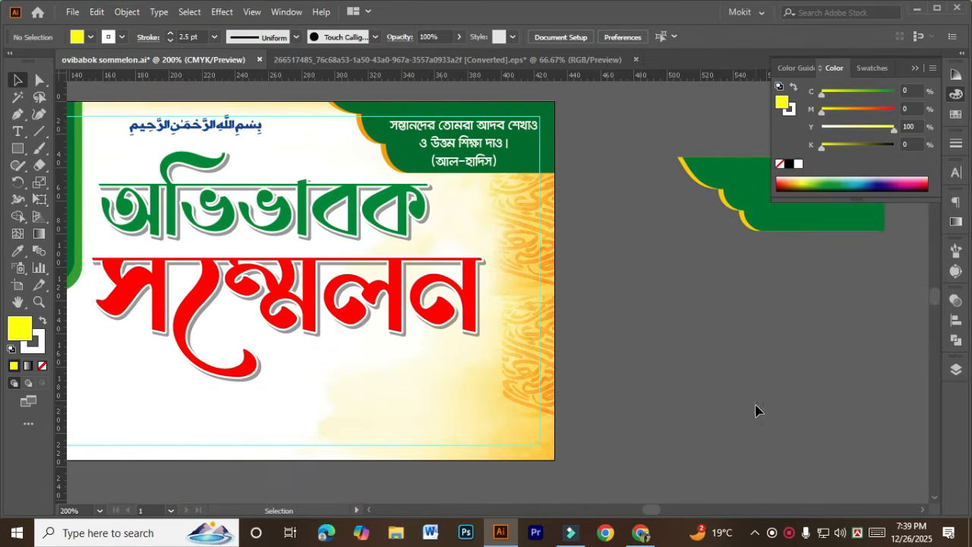
scroll(595, 391, "up", 2)
left_click_drag(594, 329, 772, 330)
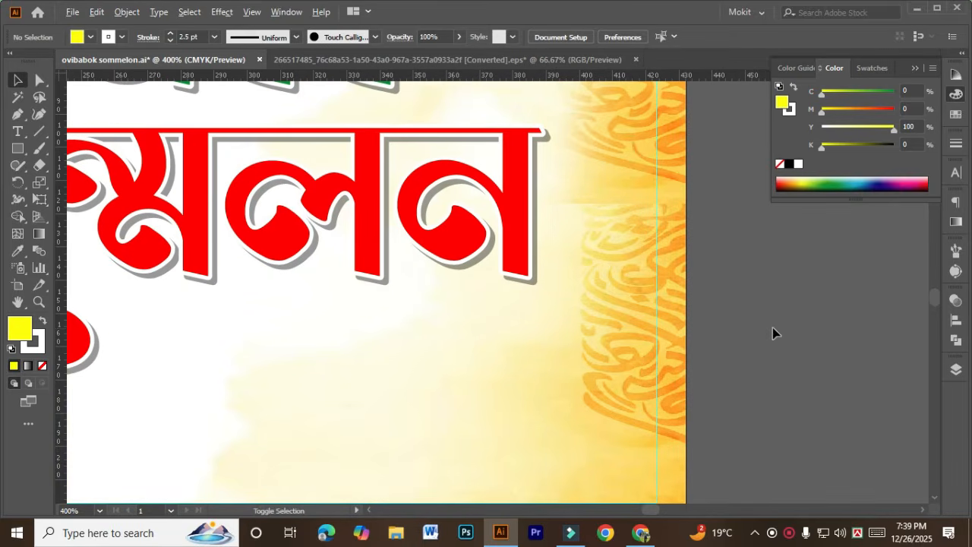
scroll(774, 328, "down", 5)
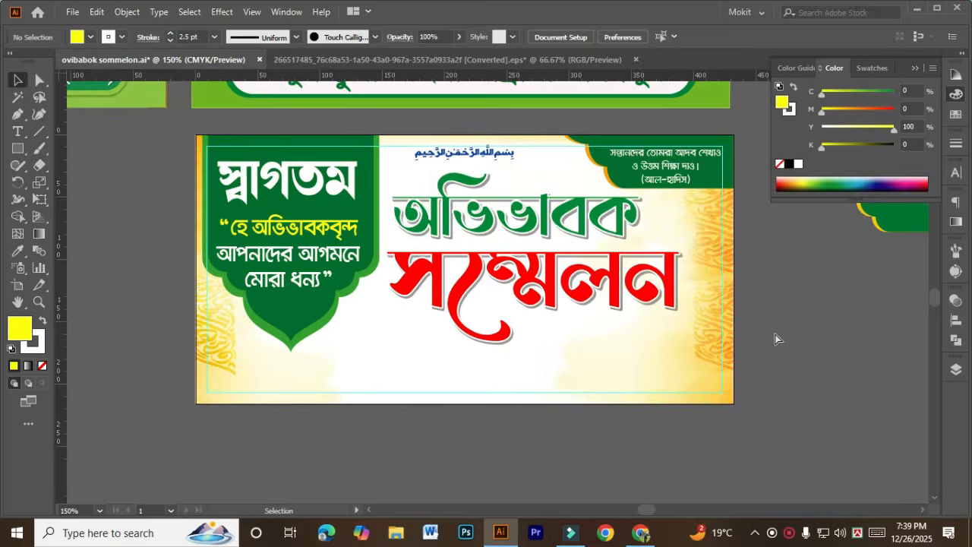
scroll(770, 334, "down", 2)
left_click_drag(770, 331, 692, 343)
scroll(672, 375, "up", 1)
left_click_drag(590, 366, 619, 352)
- Draw a full-width rectangle along the banner's lower edge and remove its stroke
left_click(19, 150)
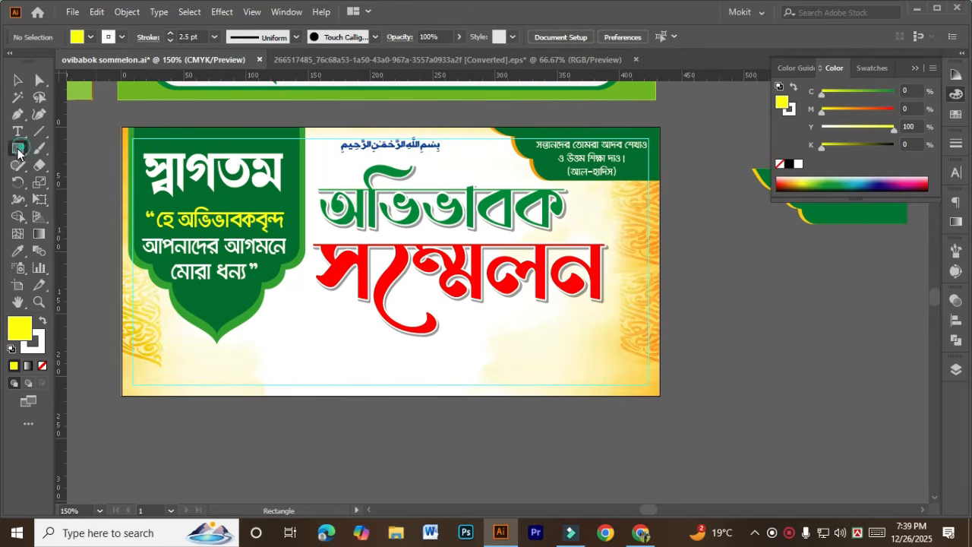
mouse_move(120, 366)
left_mouse_down()
mouse_move(623, 372)
mouse_move(658, 395)
left_mouse_up()
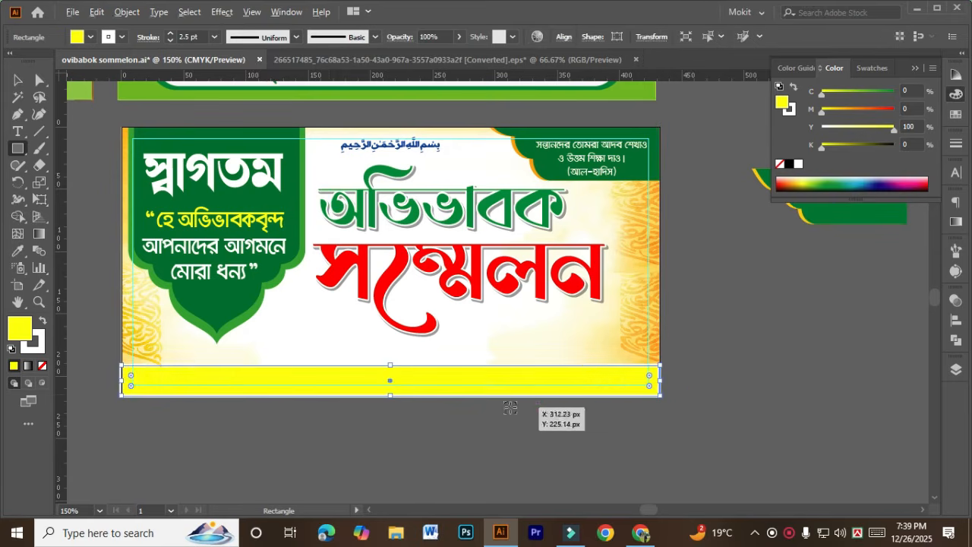
scroll(455, 413, "up", 3)
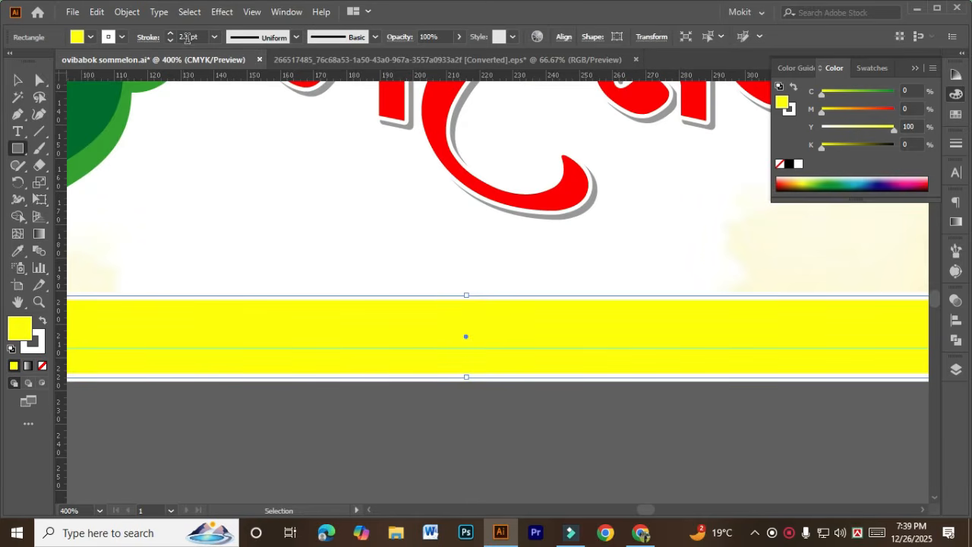
scroll(187, 38, "down", 3)
scroll(314, 340, "down", 3)
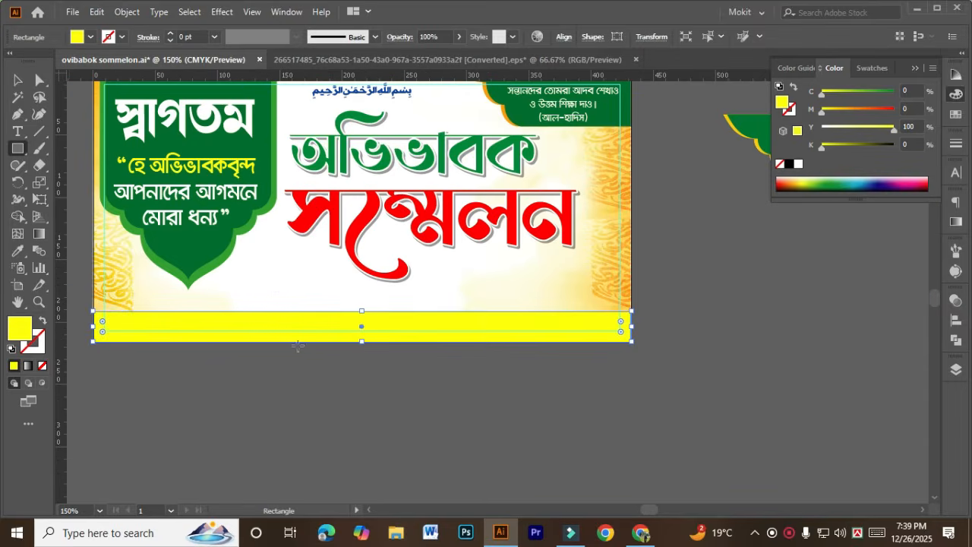
- Fill the bottom strip with the light green sampled from the matching strip in the reference banner
left_click(17, 253)
scroll(456, 304, "up", 4)
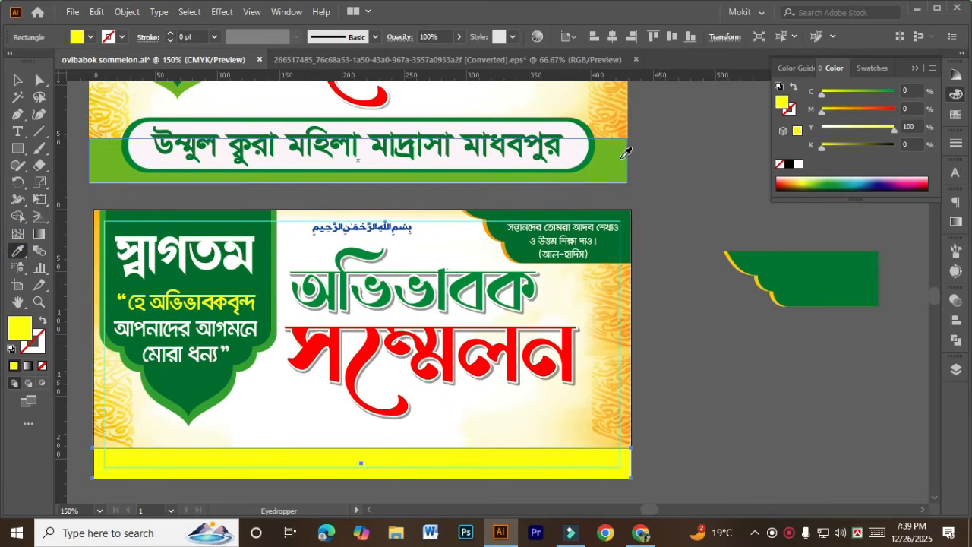
left_click(621, 160)
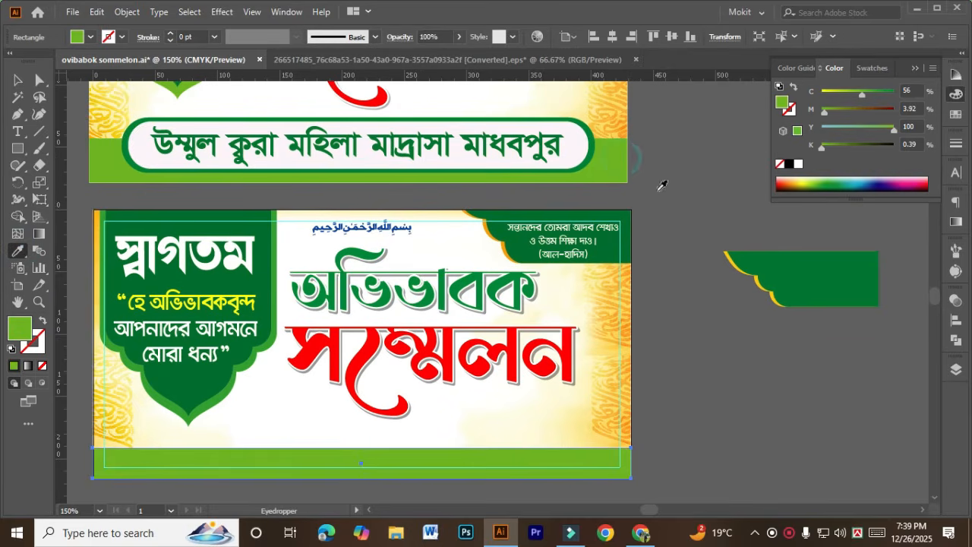
left_click(17, 80)
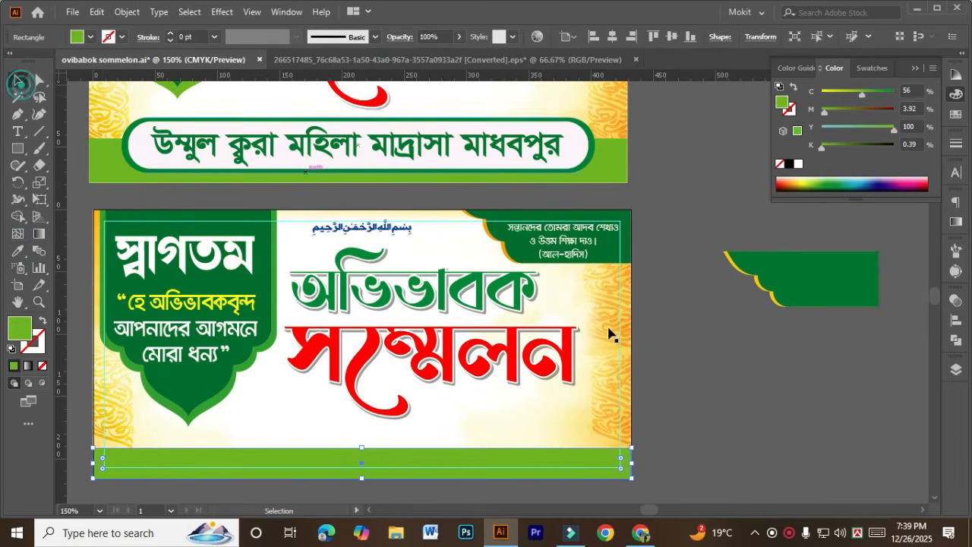
left_click(706, 349)
- Draw a rectangle overlapping the light green strip, using the dark green of the reference banner's madrasa name
scroll(642, 144, "up", 2)
scroll(649, 143, "down", 2)
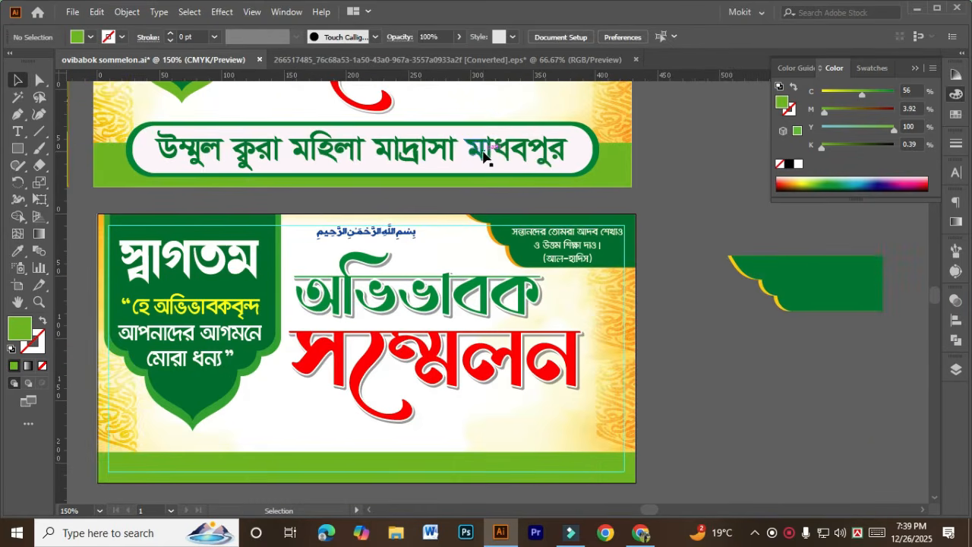
left_click(492, 156)
left_click(701, 407)
scroll(702, 407, "down", 2)
left_click(17, 148)
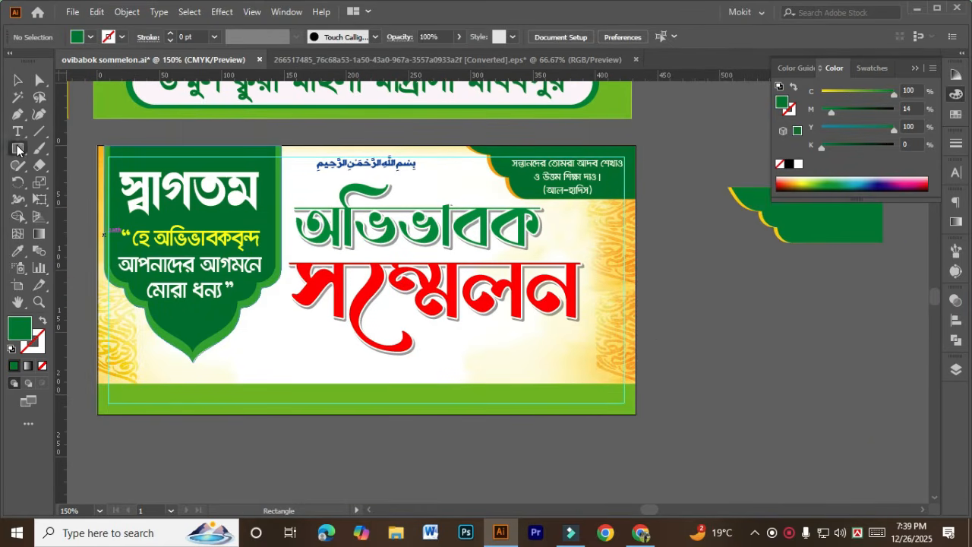
left_click_drag(169, 372, 600, 402)
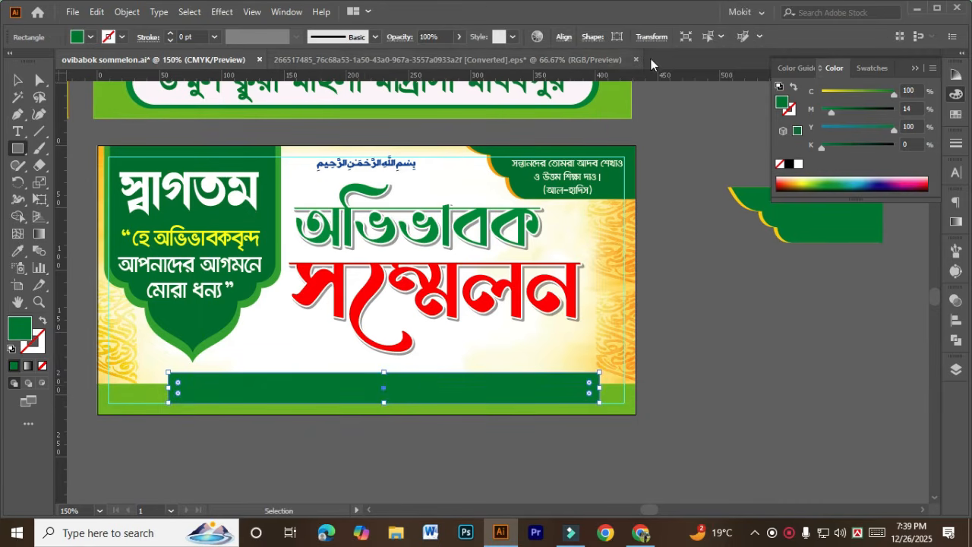
- Centre the dark green bar horizontally on the artboard
left_click(958, 321)
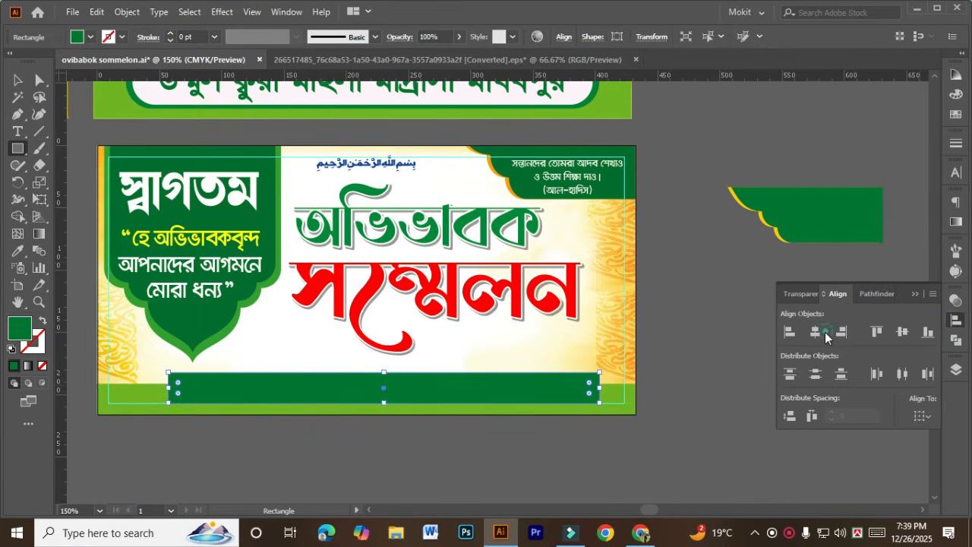
left_click(814, 331)
left_click(914, 294)
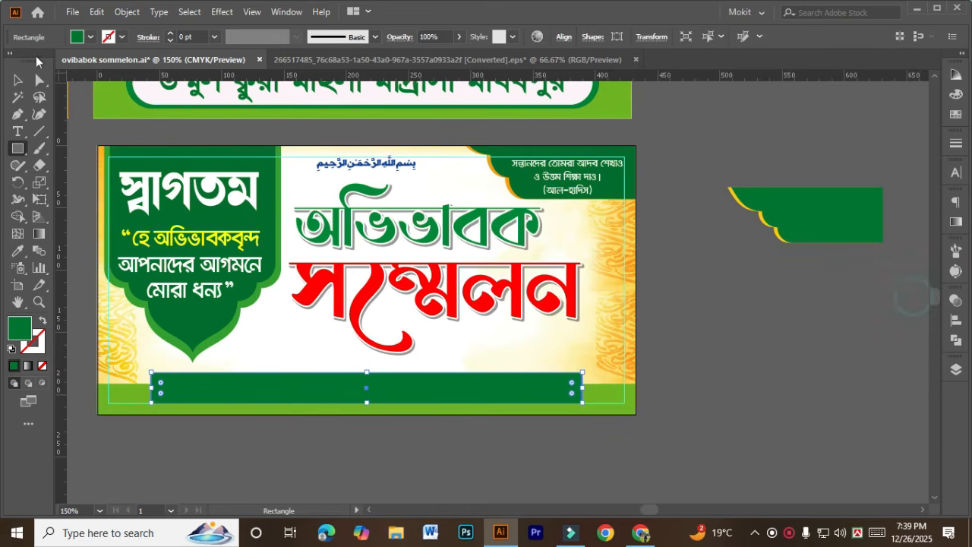
- Widen the dark green bar equally on both sides and raise its upper edge slightly
key("v")
left_click_drag(582, 388, 594, 389)
scroll(388, 376, "up", 2)
left_click_drag(346, 369, 346, 363)
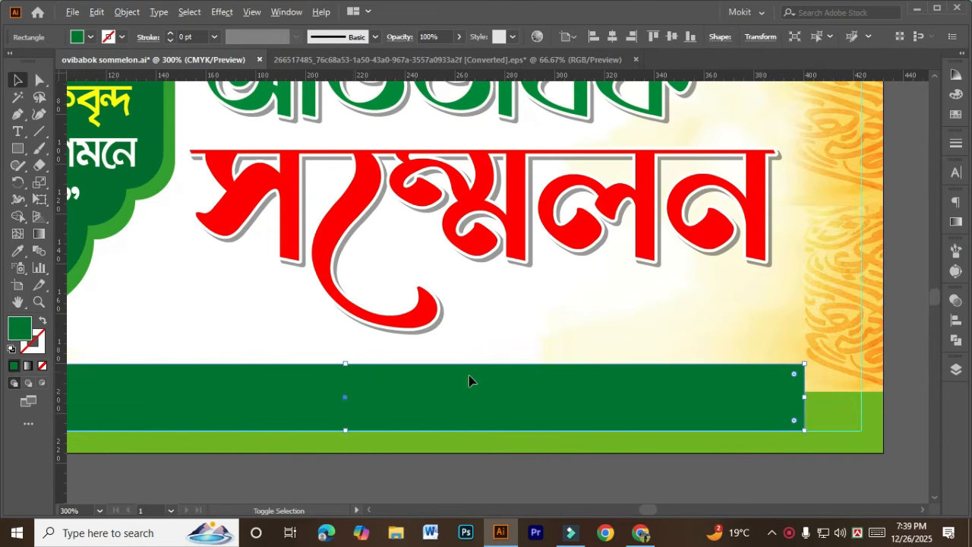
scroll(474, 377, "down", 3)
scroll(454, 398, "up", 1)
scroll(454, 397, "up", 1)
scroll(416, 423, "up", 1)
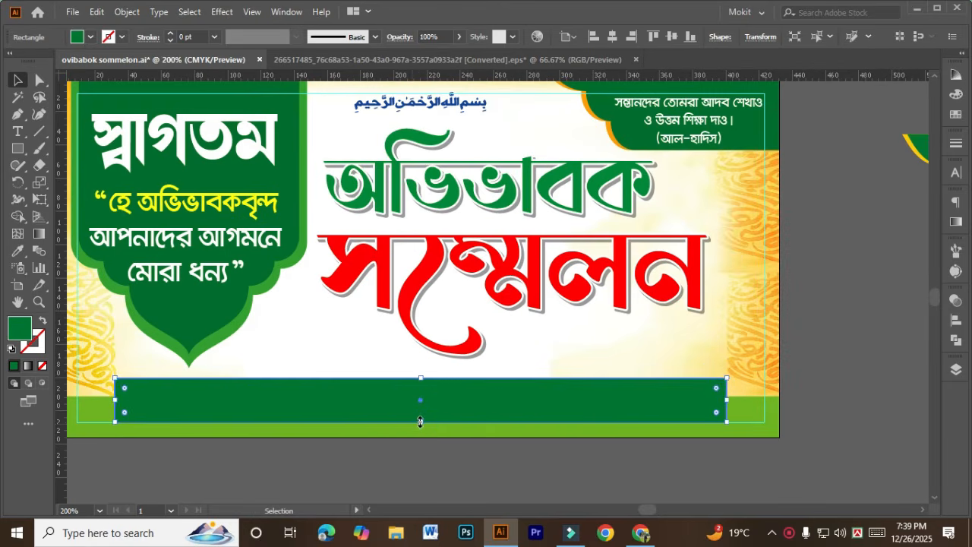
left_click_drag(420, 422, 419, 422)
- Round the dark green bar's corners fully into a pill shape
left_click_drag(716, 387, 504, 408)
scroll(502, 406, "up", 1)
scroll(501, 407, "down", 1)
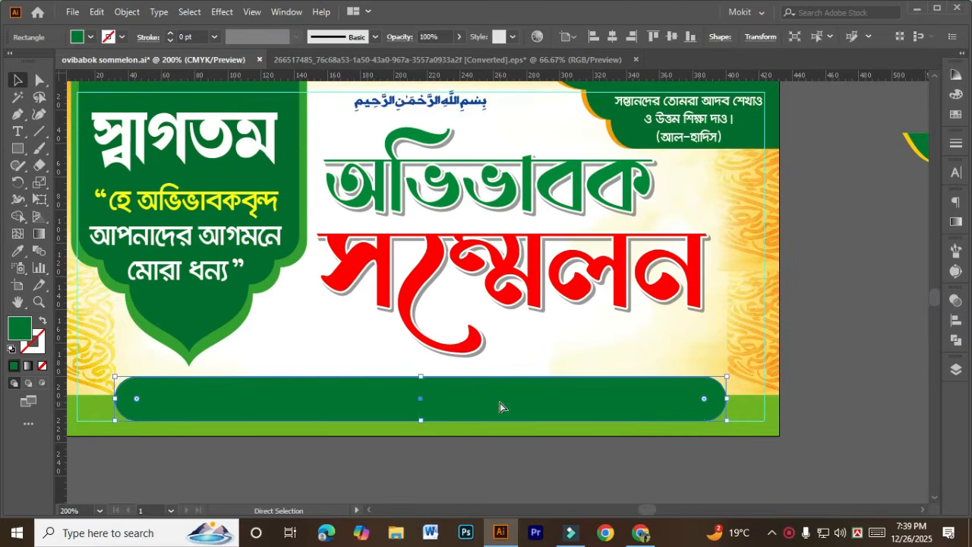
- Shrink the front copy of the dark green pill so a narrow, even border of the original surrounds it
left_click_drag(727, 399, 708, 399)
scroll(708, 401, "up", 2)
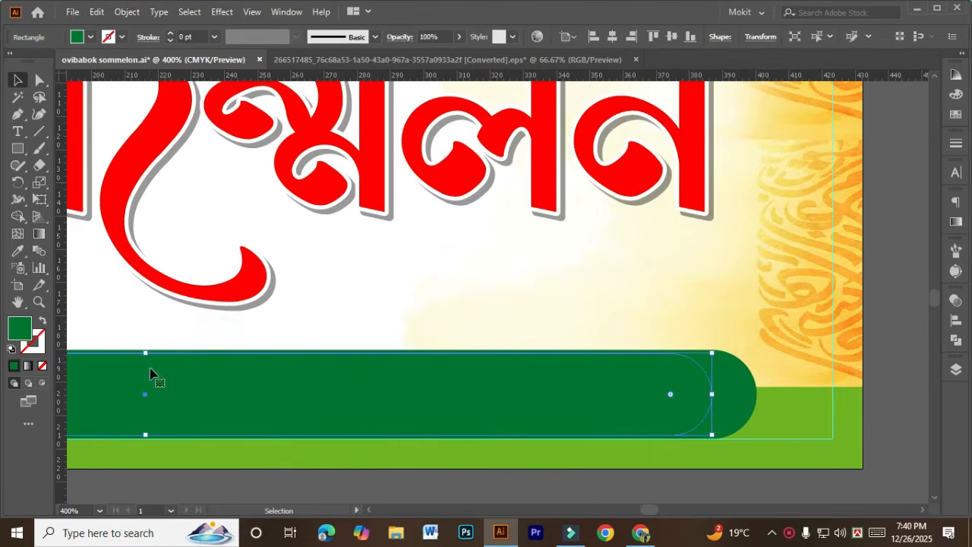
left_click_drag(146, 354, 145, 356)
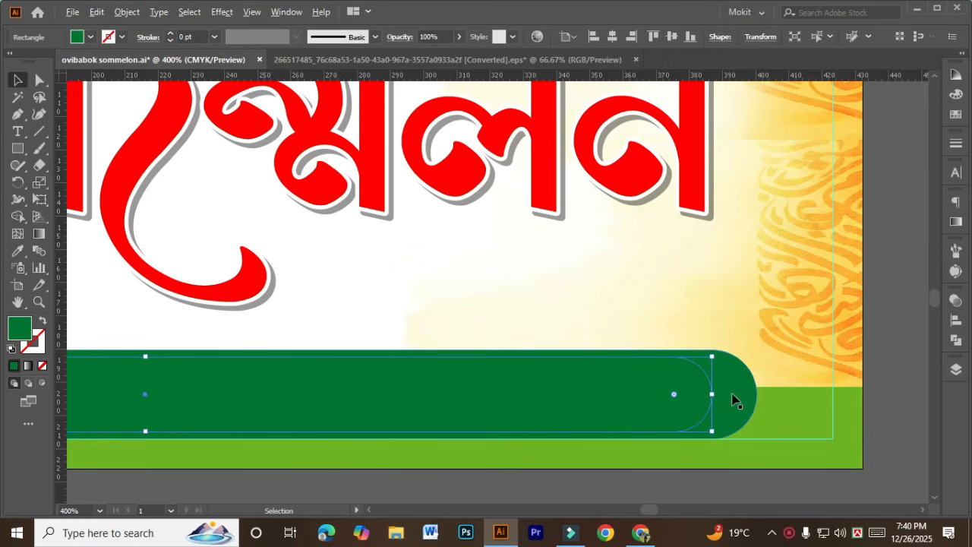
left_click_drag(716, 396, 742, 395)
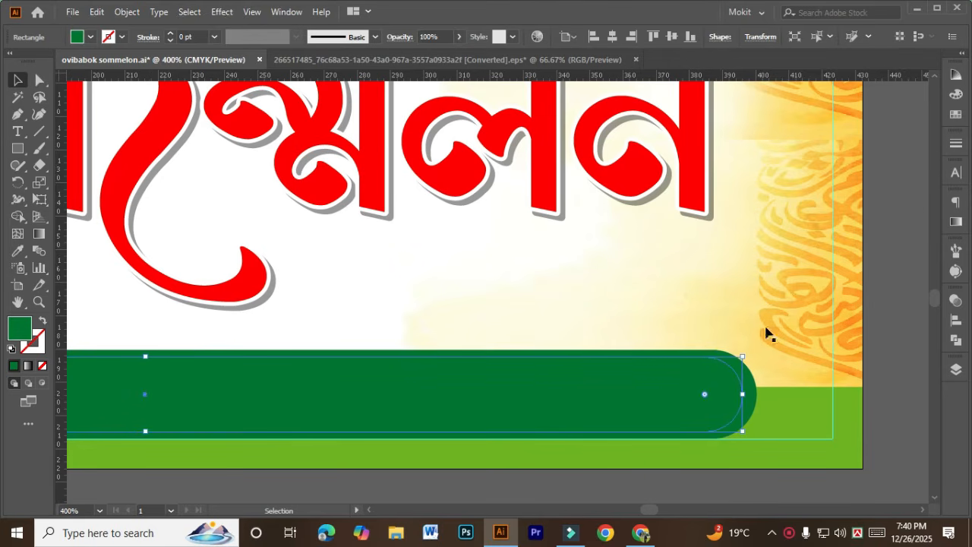
- Fill the smaller inner pill with white and deselect it
left_click(954, 115)
left_click(801, 111)
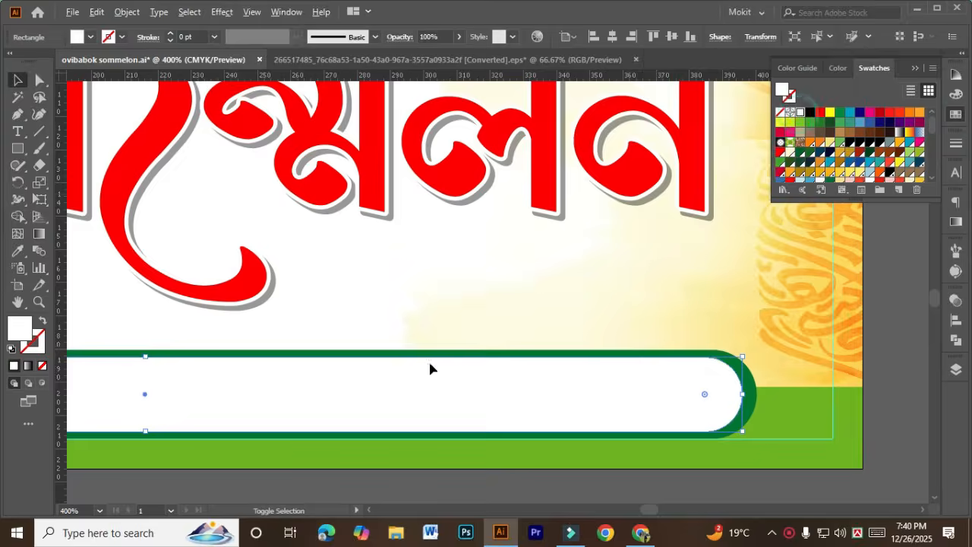
scroll(430, 369, "down", 3)
left_click(759, 408)
scroll(657, 282, "up", 1)
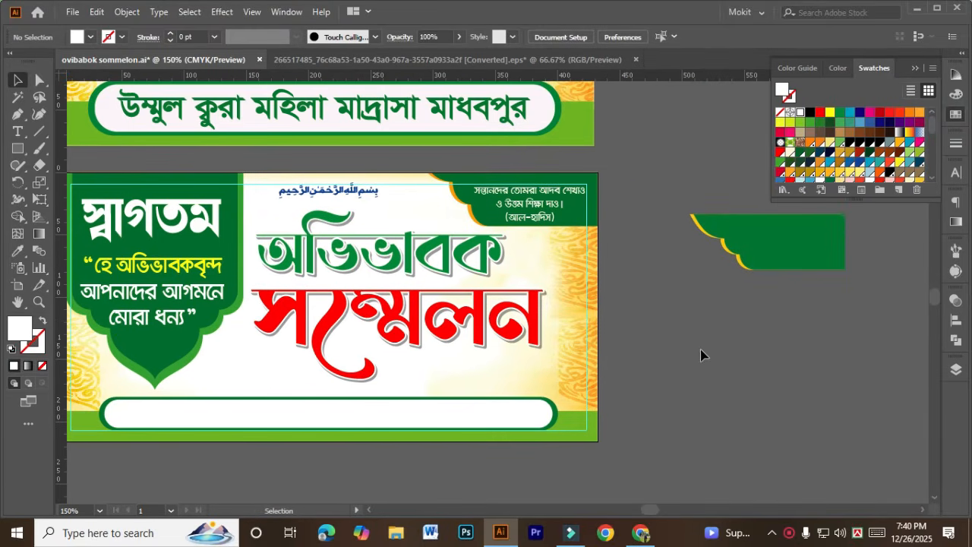
- Copy the green madrasa name from the reference banner onto the white pill
scroll(700, 351, "up", 1)
left_click_drag(382, 148, 441, 407)
scroll(441, 406, "up", 1)
scroll(441, 407, "down", 1)
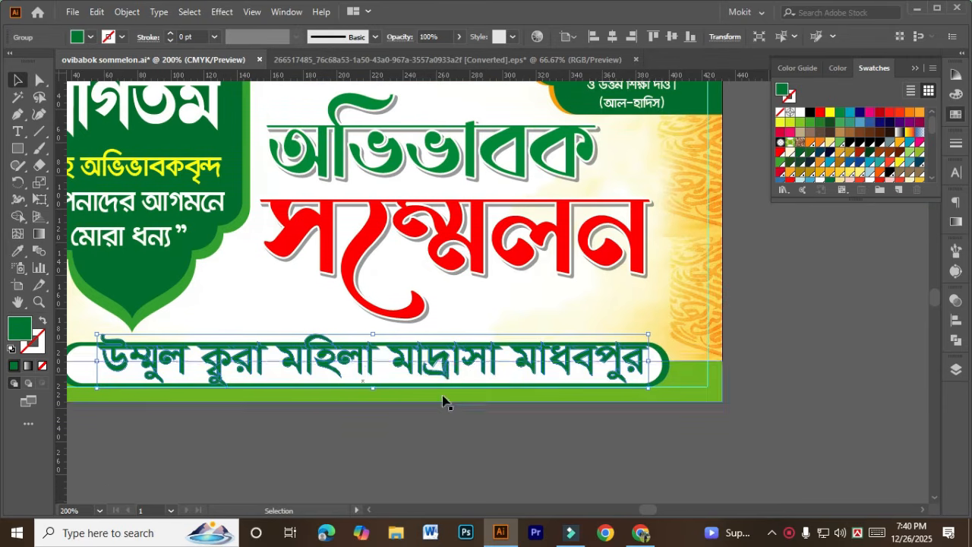
- Set the madrasa name aside below the banner and make both pills taller by extending their lower and upper edges
left_click_drag(443, 366, 436, 505)
left_click(428, 375)
scroll(687, 377, "up", 2)
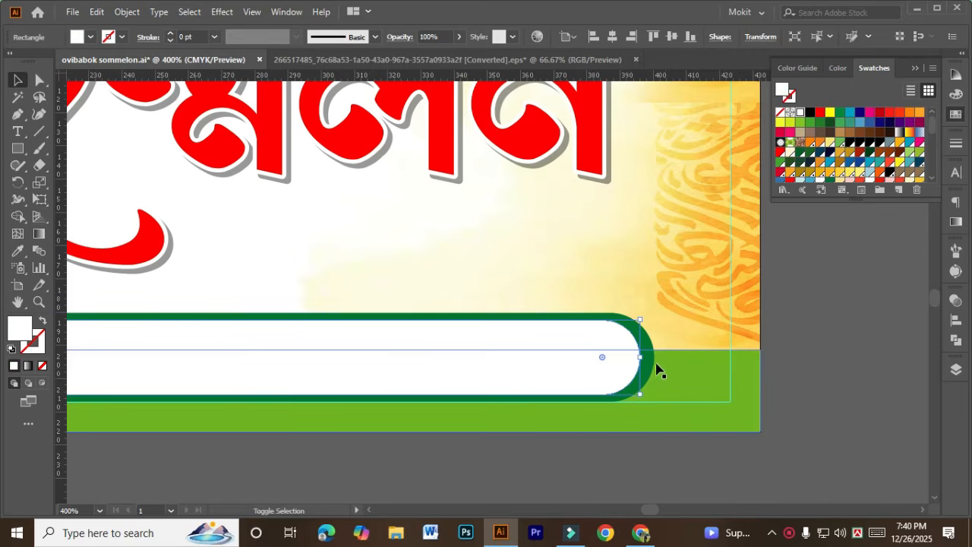
scroll(649, 366, "down", 4)
scroll(341, 390, "up", 4)
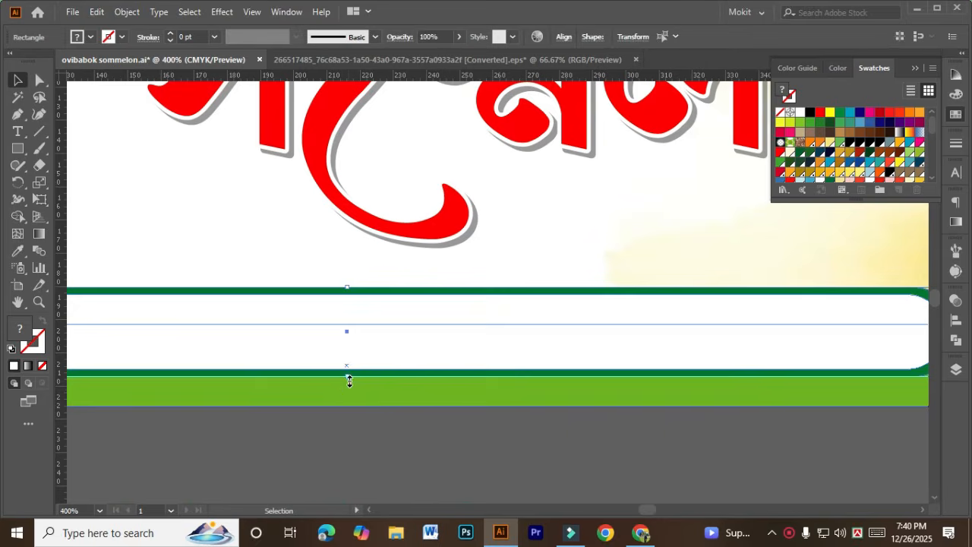
left_click_drag(348, 380, 346, 395)
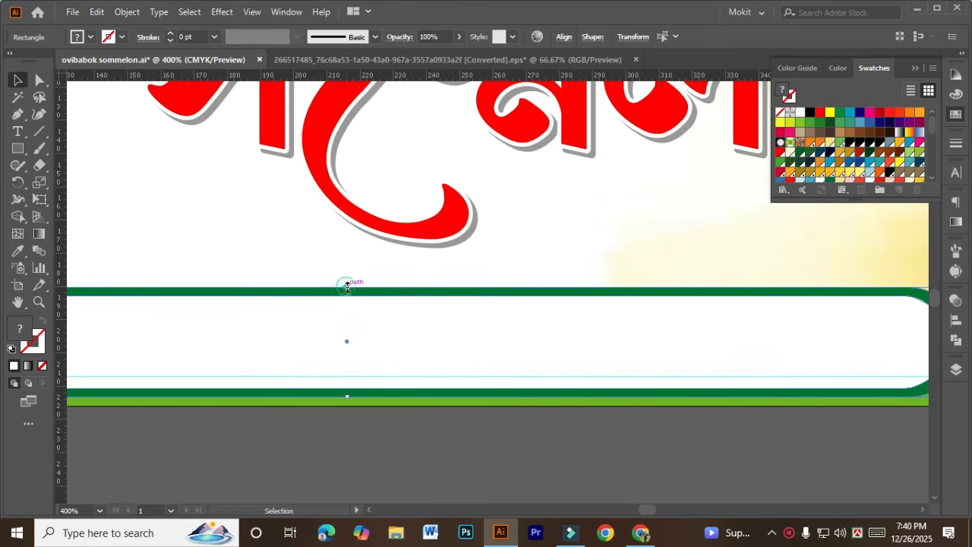
left_click_drag(347, 286, 347, 278)
- Place the madrasa name back inside the enlarged white pill and fine-tune its width
scroll(471, 414, "down", 4)
left_click_drag(498, 431, 586, 345)
scroll(587, 346, "up", 1)
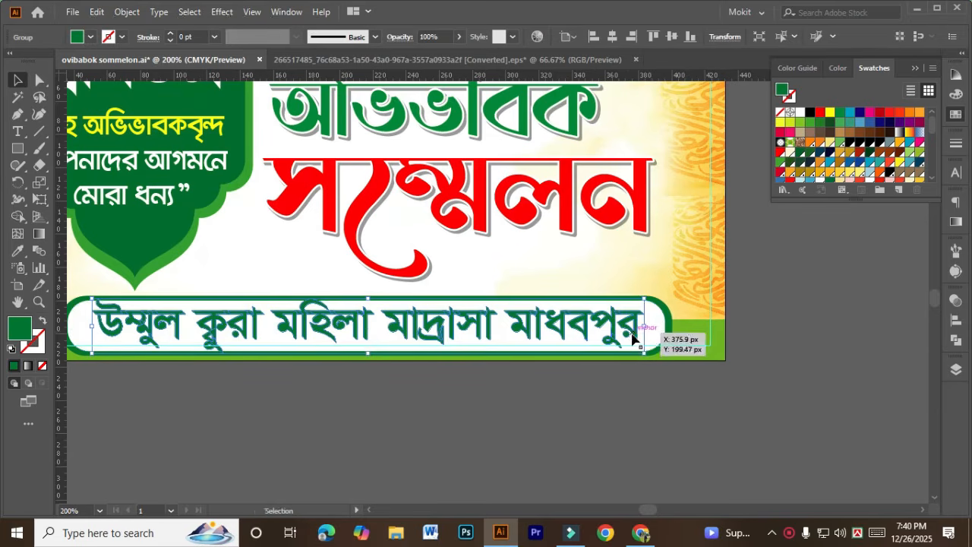
mouse_move(644, 328)
left_mouse_down()
mouse_move(601, 328)
mouse_move(646, 327)
left_mouse_up()
left_click(550, 430)
scroll(486, 427, "down", 2)
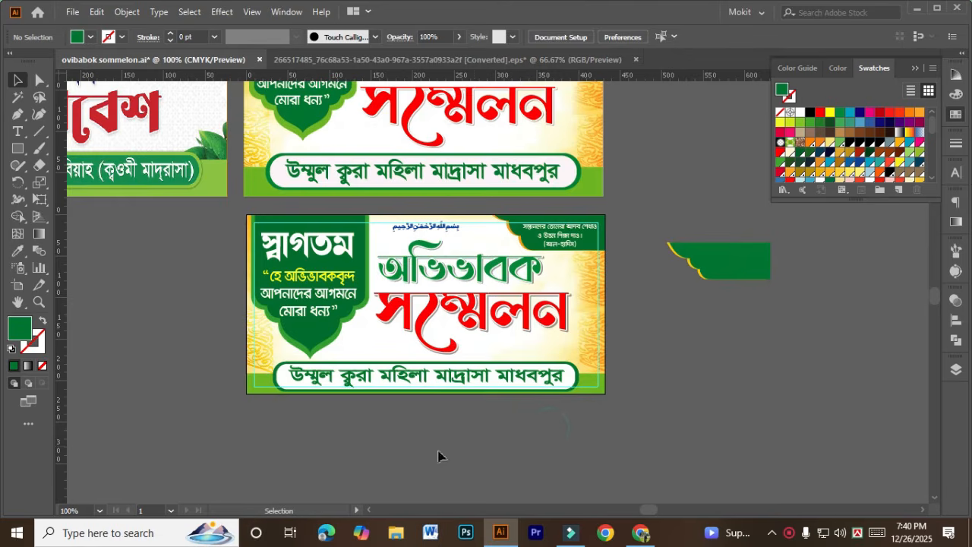
- Delete the leftover green scalloped corner shape lying beside the artboard
left_click_drag(555, 416, 461, 427)
left_click_drag(710, 380, 630, 278)
key("Delete")
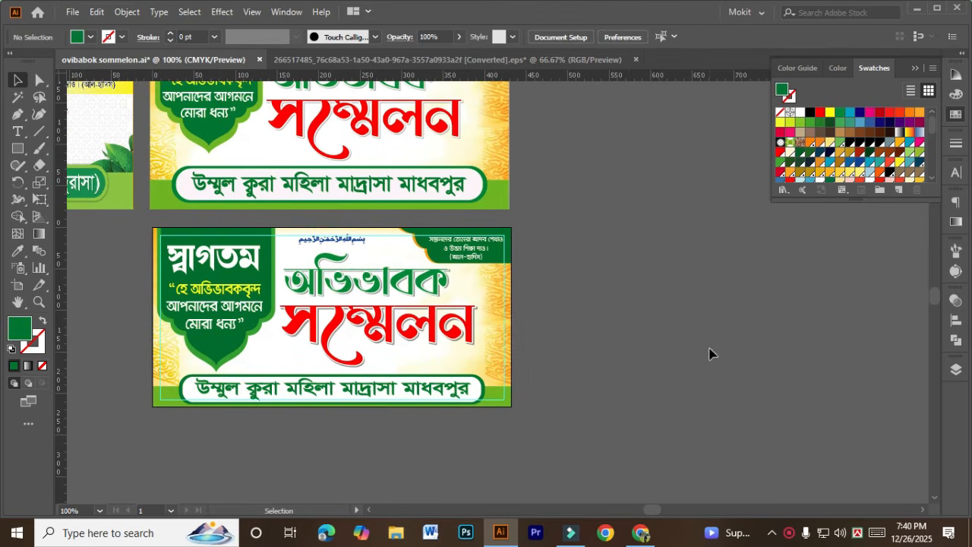
scroll(592, 395, "up", 1)
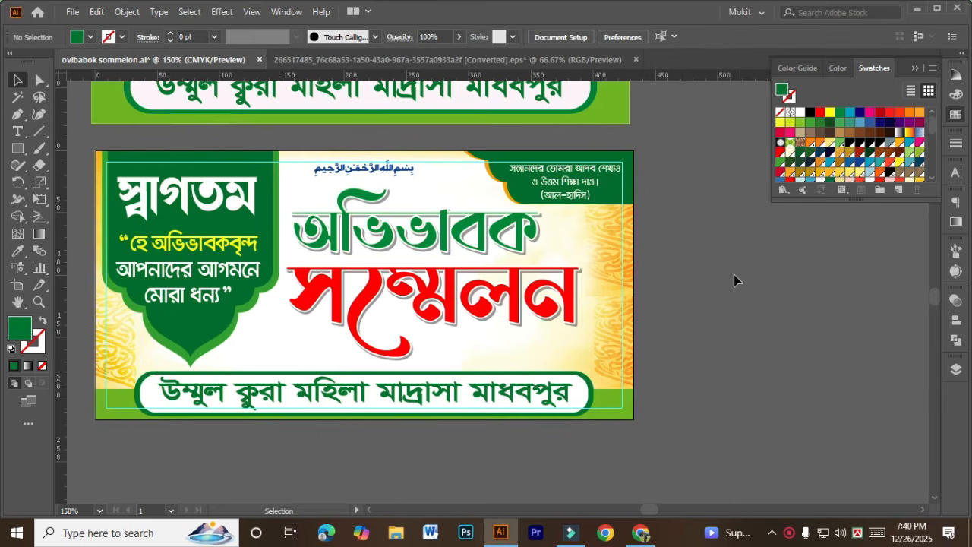
- Duplicate the complete banner artwork beside the artboard with all its text converted to outlines
left_click_drag(81, 134, 677, 455)
key("ctrl+shift+a")
left_click_drag(86, 146, 726, 430)
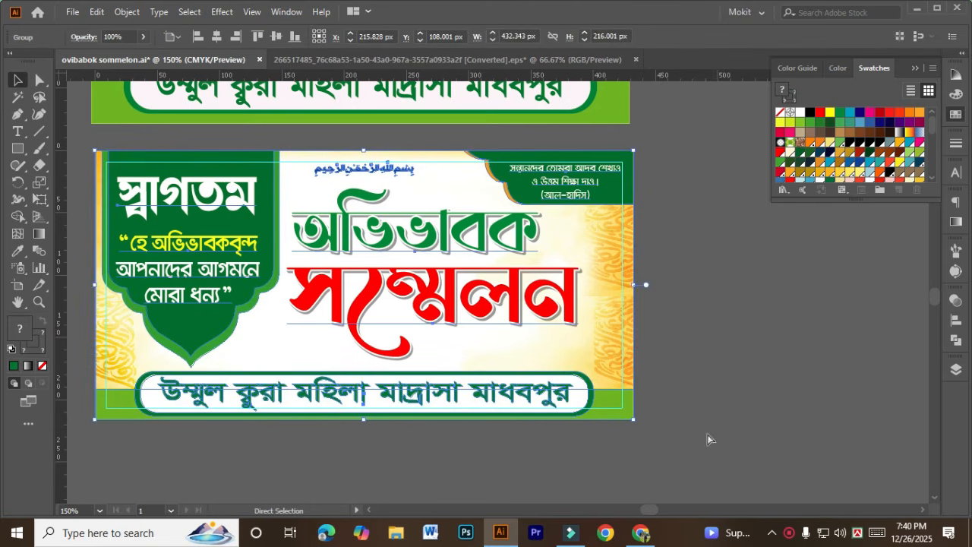
left_click_drag(718, 354, 481, 356)
scroll(481, 362, "down", 1)
left_click_drag(325, 324, 696, 391)
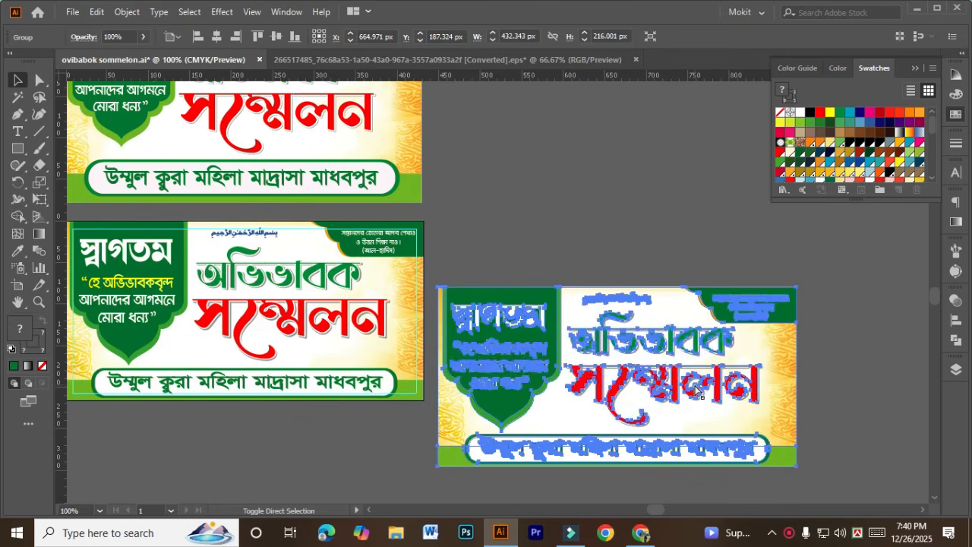
left_click(577, 245)
scroll(518, 325, "up", 4)
left_click(450, 436)
scroll(450, 436, "down", 4)
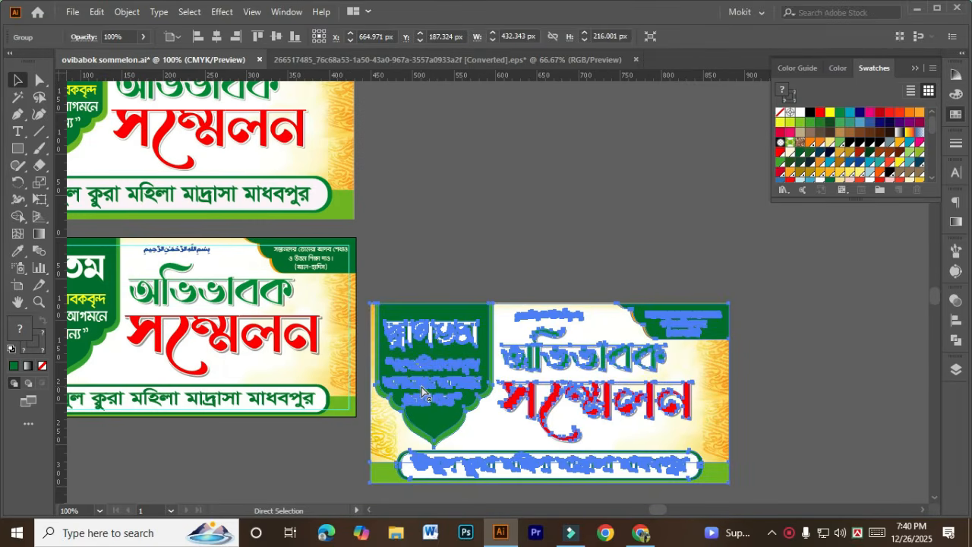
- Cut the outlined banner copy and paste it into a new CMYK document
key("ctrl+x")
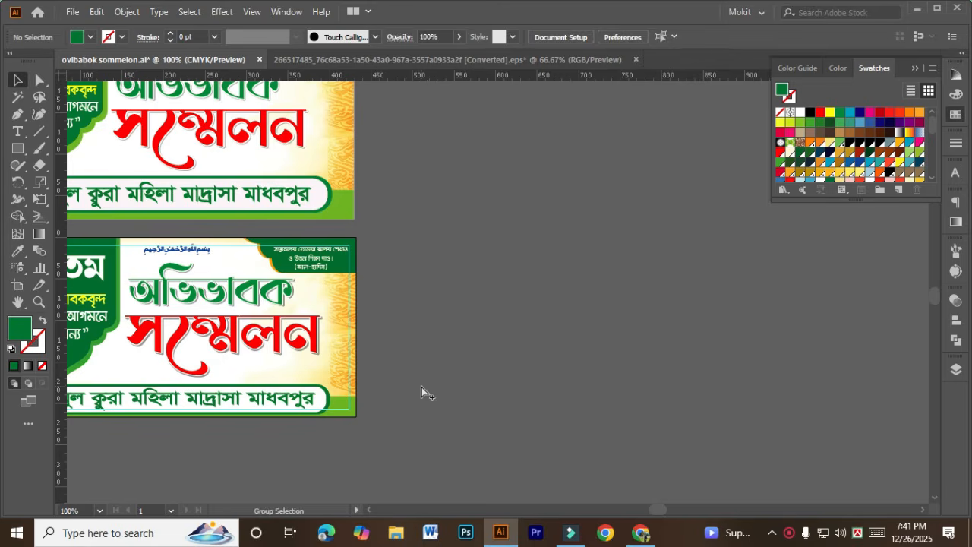
key("ctrl+n")
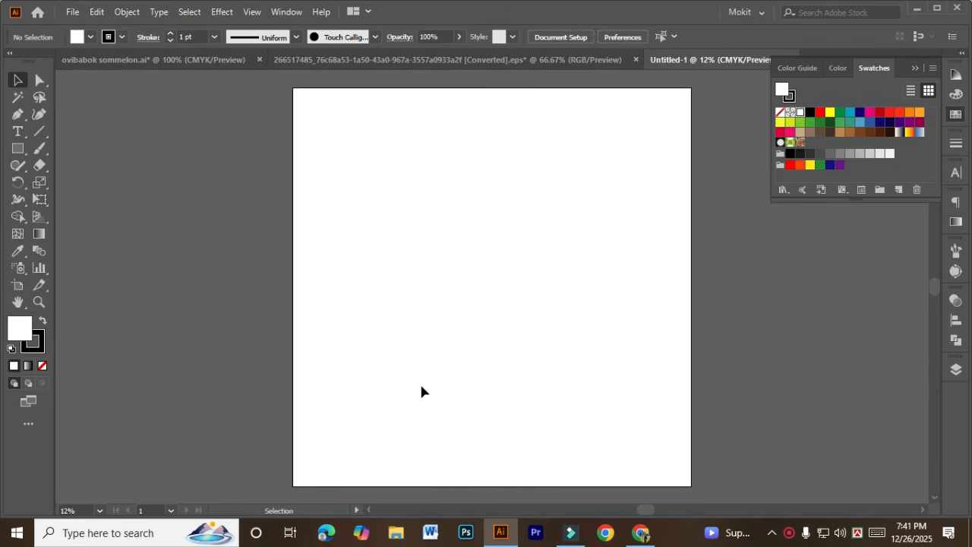
key("a")
left_click(912, 67)
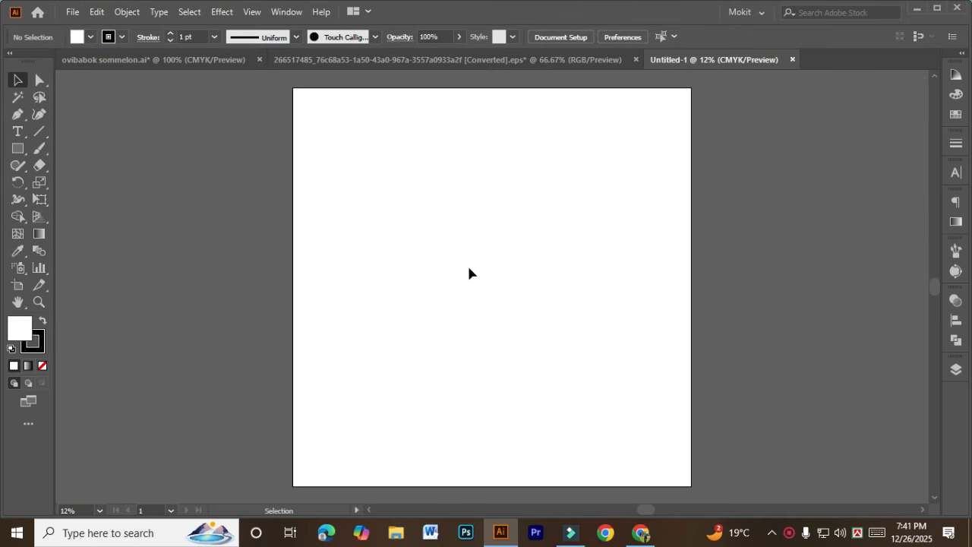
key("ctrl+v")
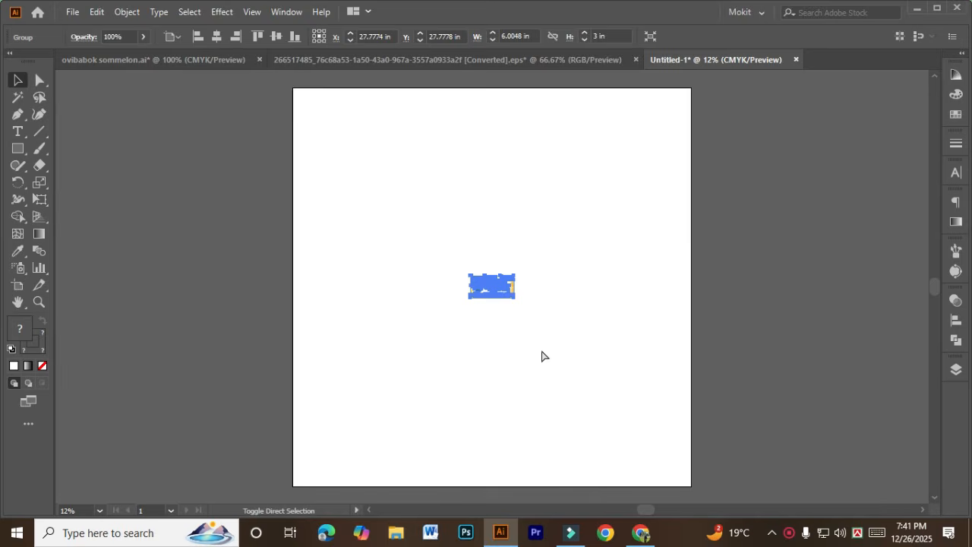
- Fit the artboard to the pasted banner and resize the artwork to 72 in wide by 36 in high
key("ctrl+alt+f")
scroll(529, 308, "up", 6)
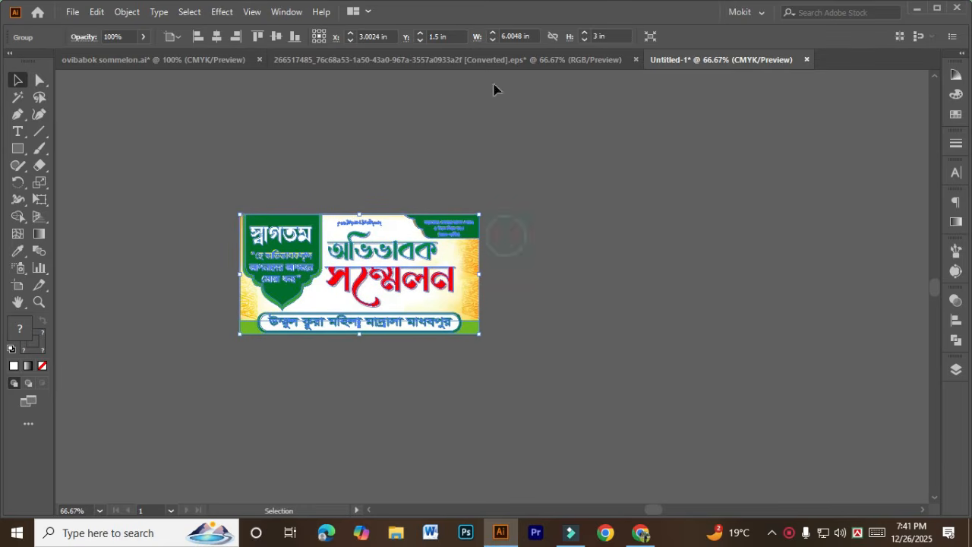
left_click(511, 36)
type("72")
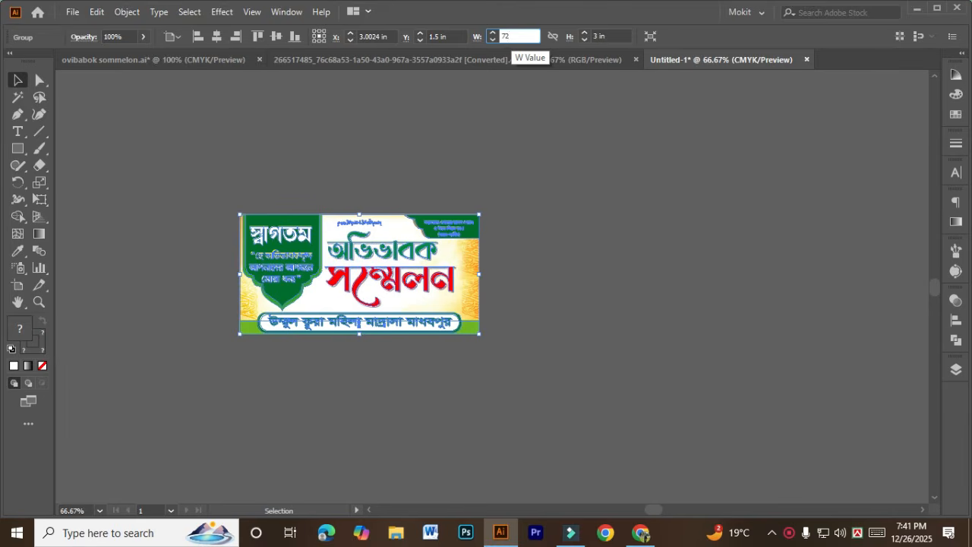
key("Tab")
type("36")
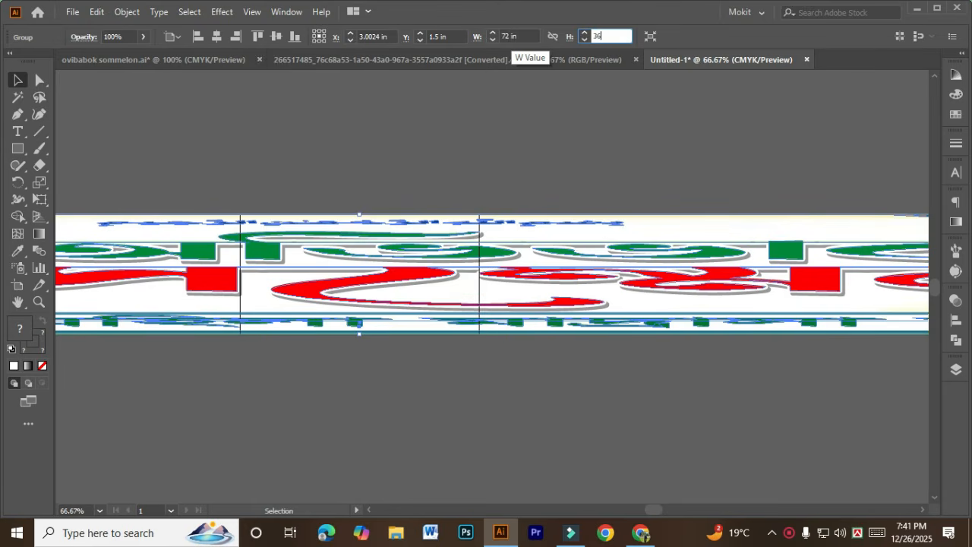
key("Return")
- Fit the artboard to the enlarged banner and reselect the artwork
scroll(393, 366, "down", 6)
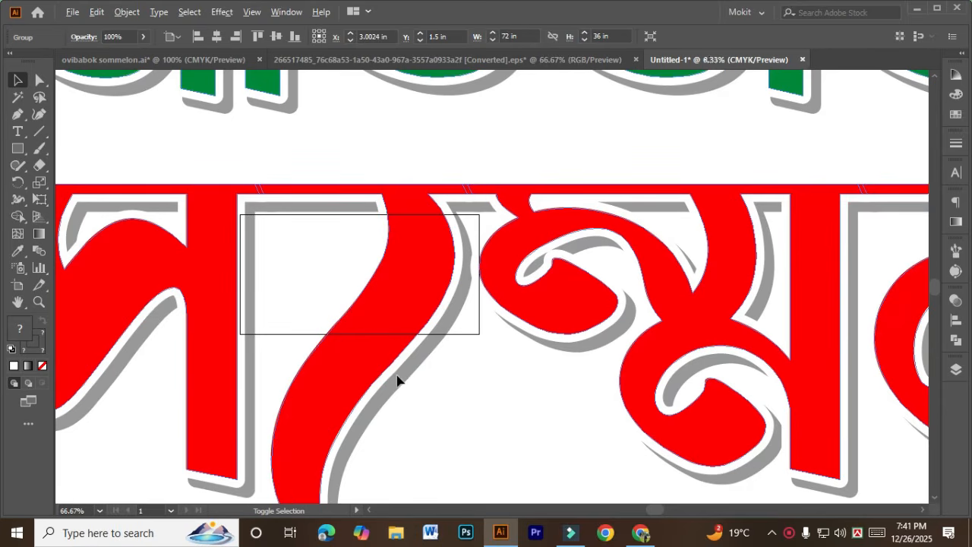
key("ctrl+alt+f")
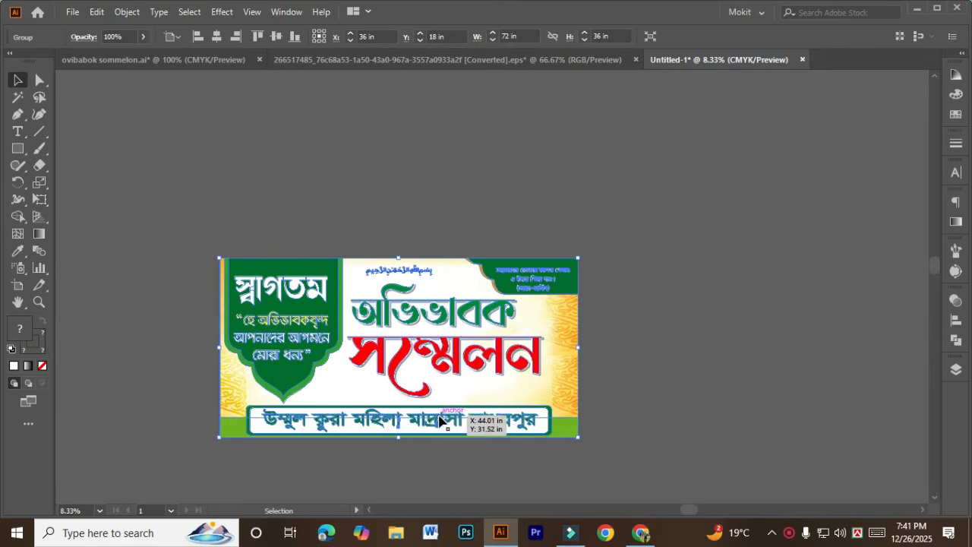
left_click(725, 331)
left_click_drag(692, 228, 99, 516)
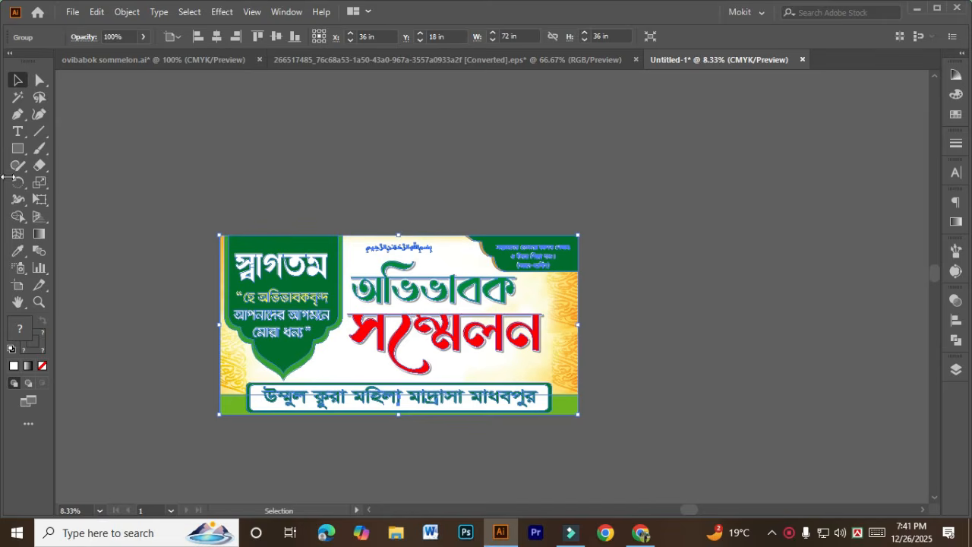
- Start an Export As of the banner with the Downloads folder as destination
left_click(72, 12)
mouse_move(96, 11)
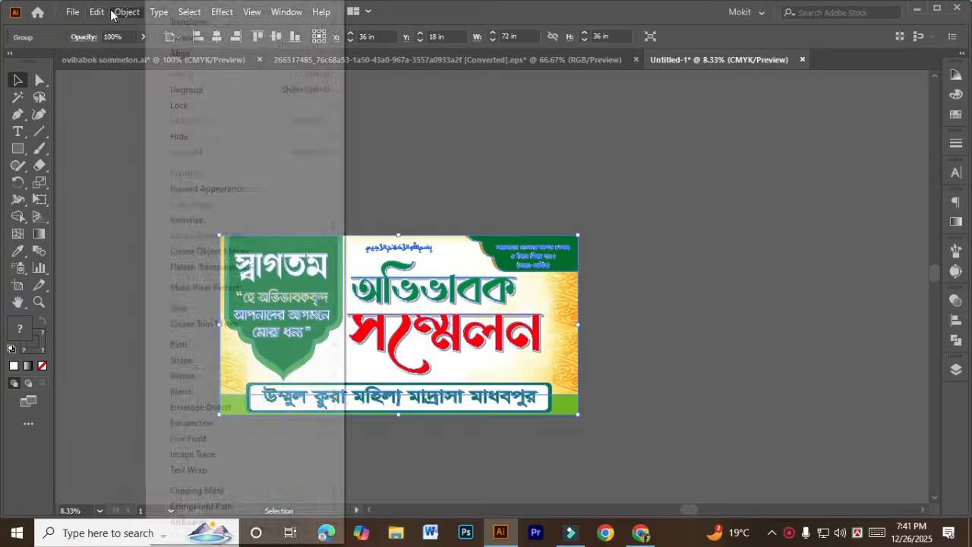
left_click(122, 259)
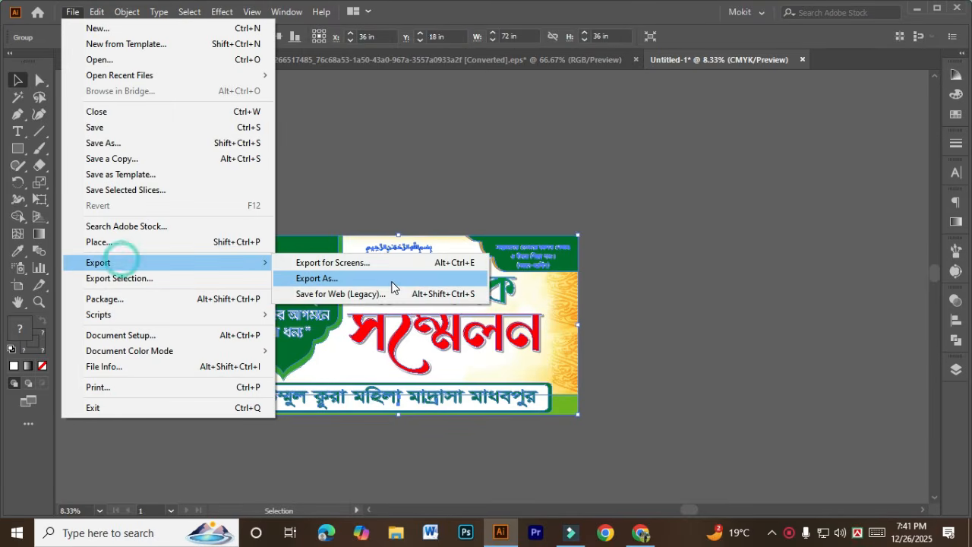
left_click(391, 281)
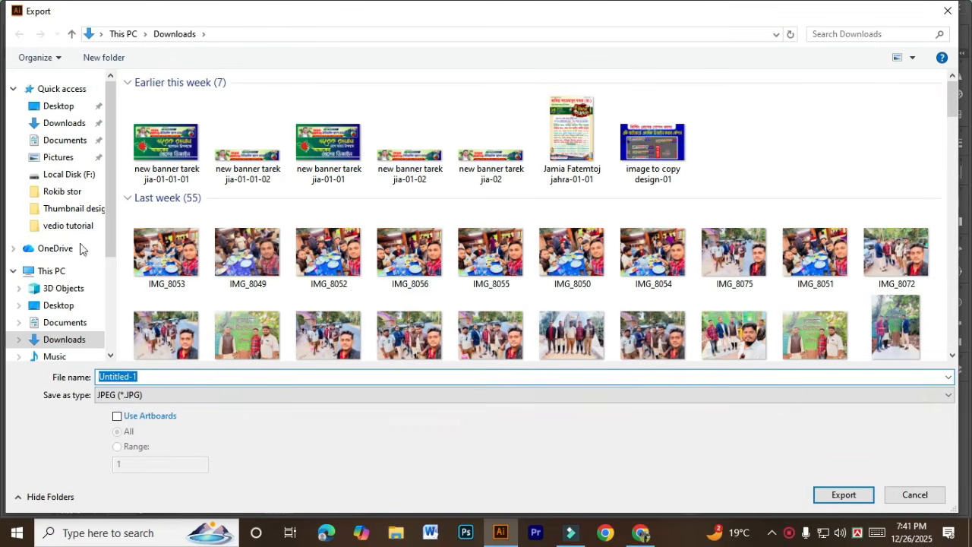
left_click(70, 125)
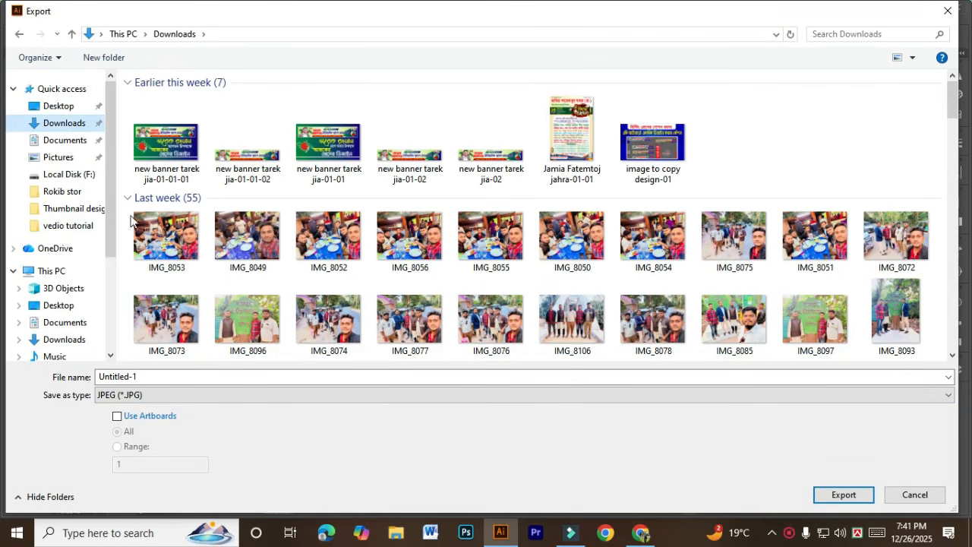
- Enable Use Artboards and export the JPEG under the file name pvc 3 X 6_____1pcs
left_click(144, 416)
left_click(156, 380)
type("p")
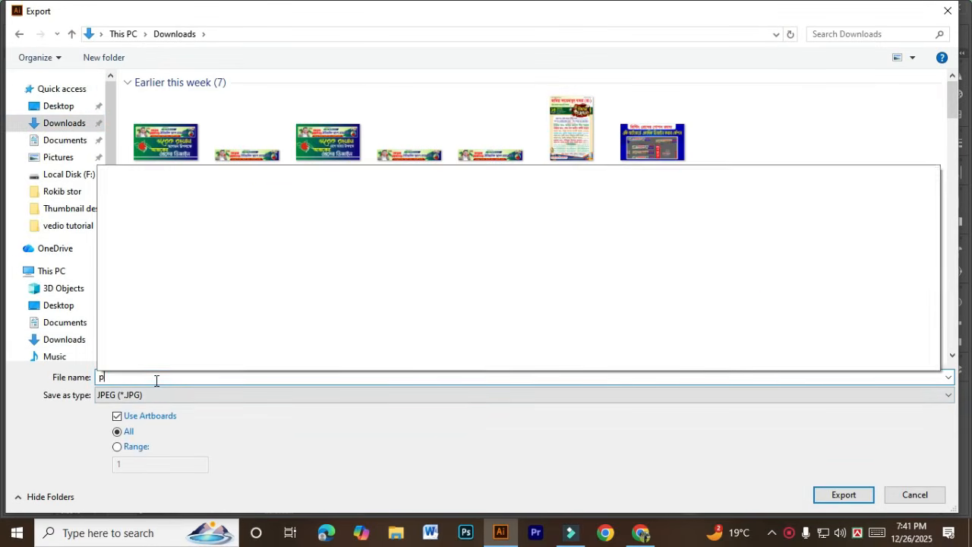
type("vc 3 X ")
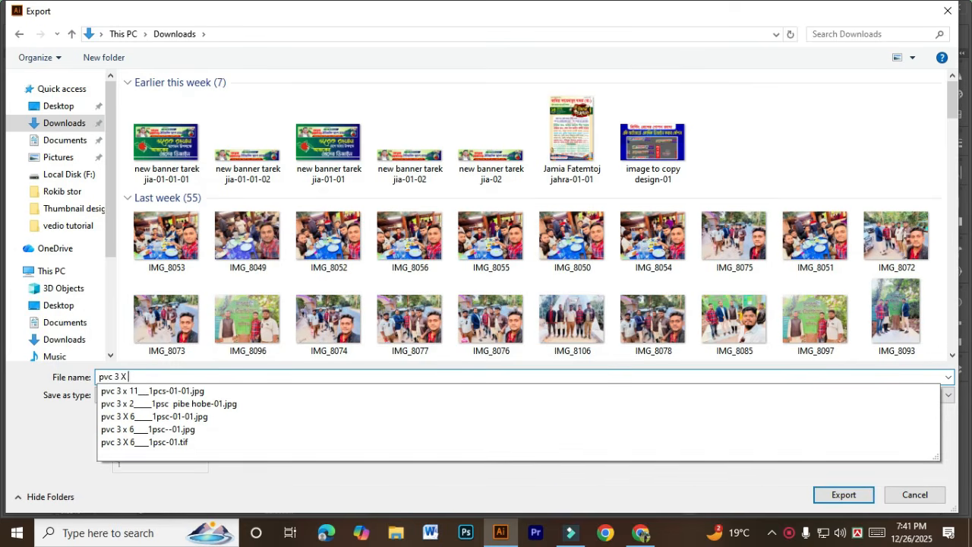
type("6_____")
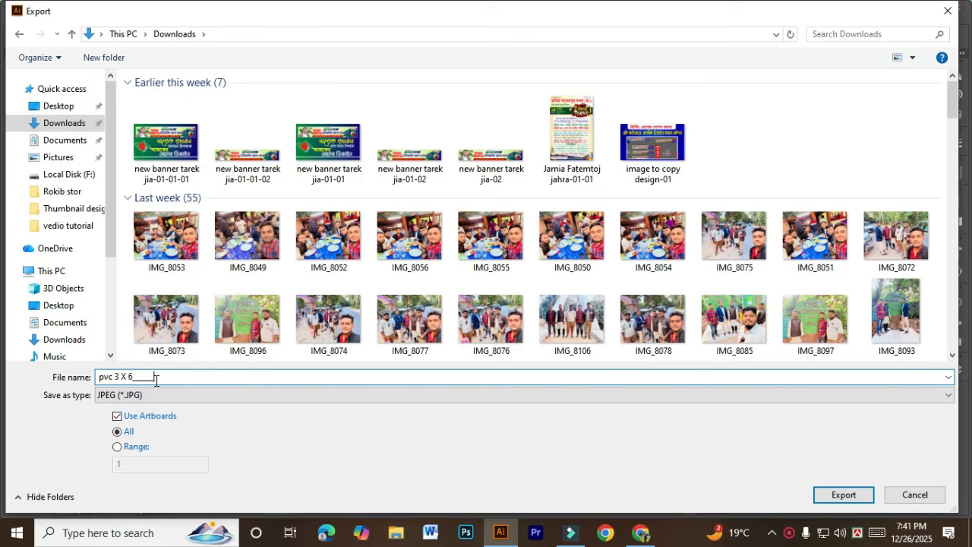
type("1pcs")
key("Return")
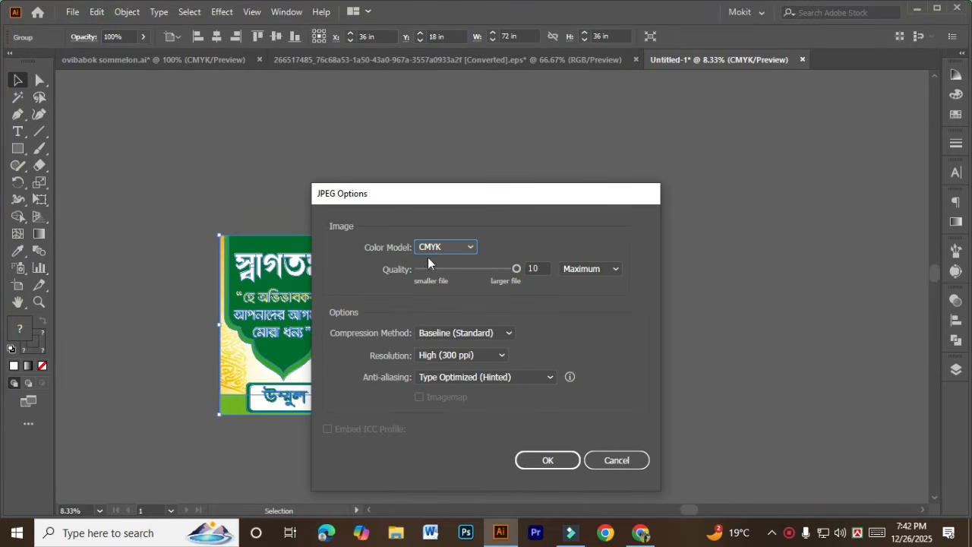
- Try the Screen (72 ppi) and Medium (150 ppi) resolutions for the JPEG
left_click(460, 356)
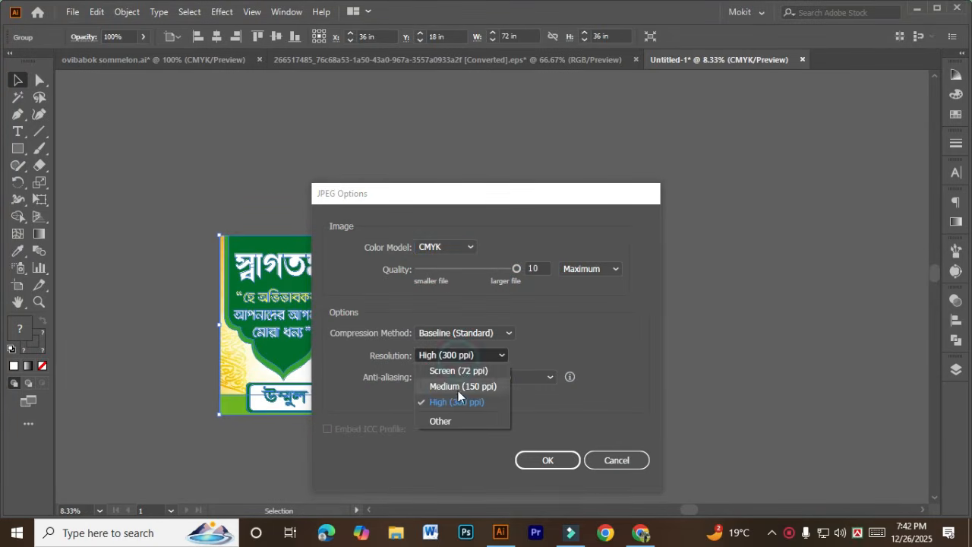
left_click(463, 372)
left_click(465, 356)
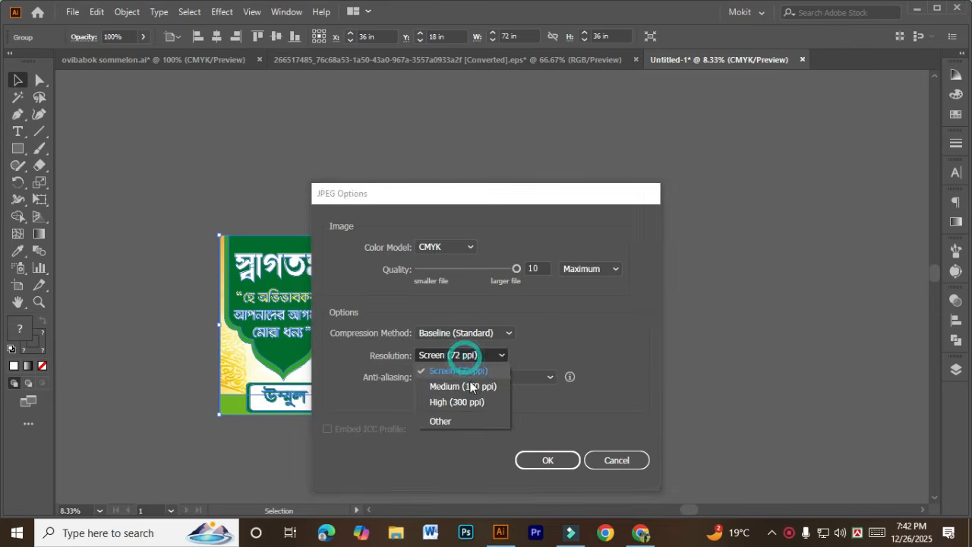
left_click(470, 386)
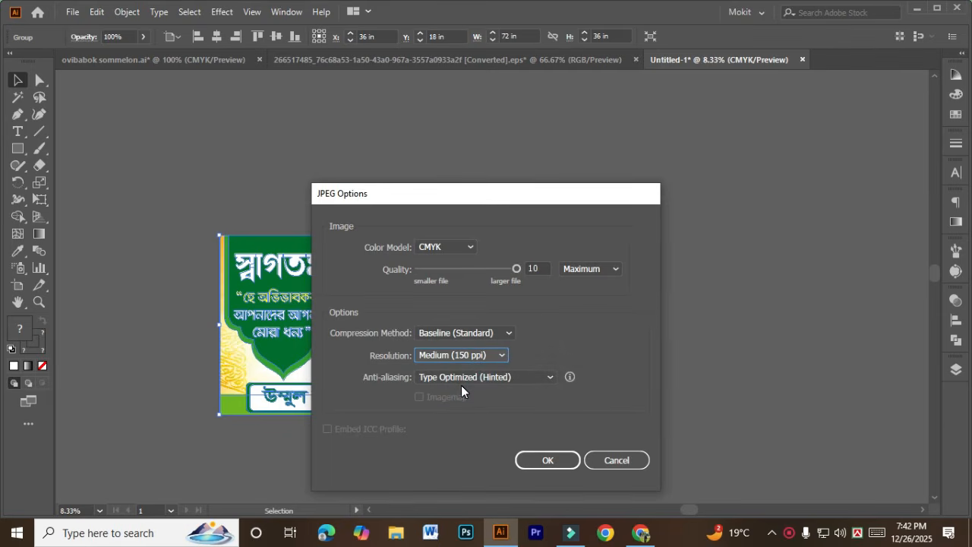
- Set the JPEG resolution to Screen (72 ppi), complete the export and deselect the banner
left_click(458, 356)
left_click(458, 370)
left_click(542, 460)
left_click(703, 421)
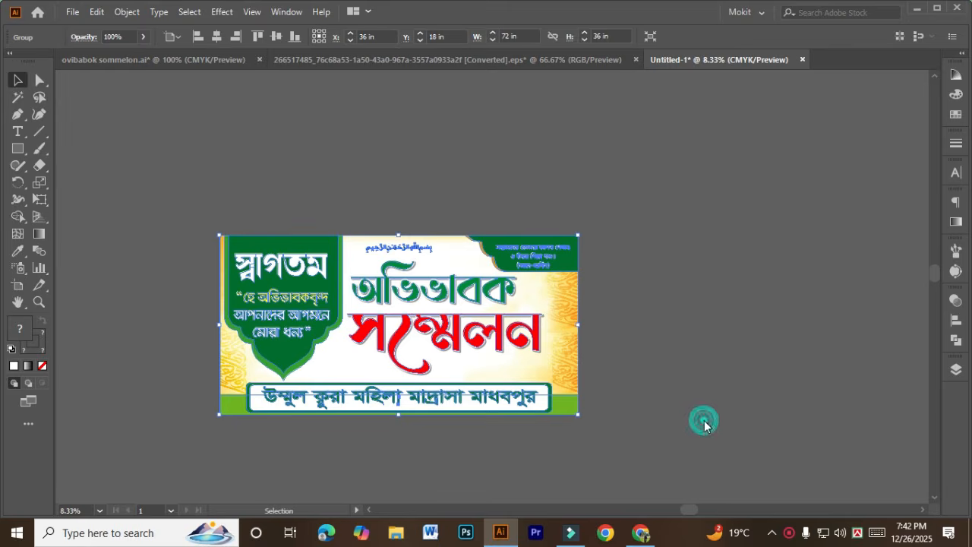
left_click_drag(599, 303, 138, 445)
left_click(137, 445)
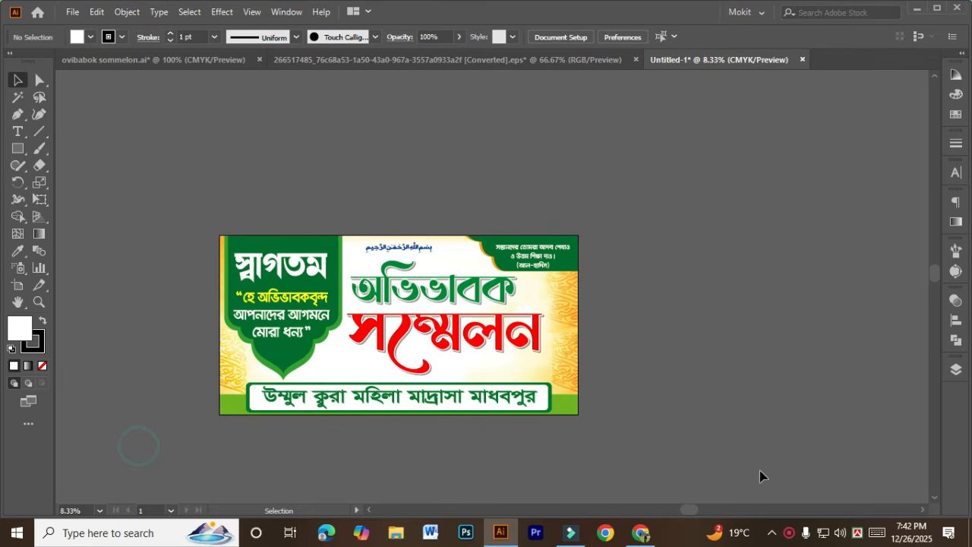